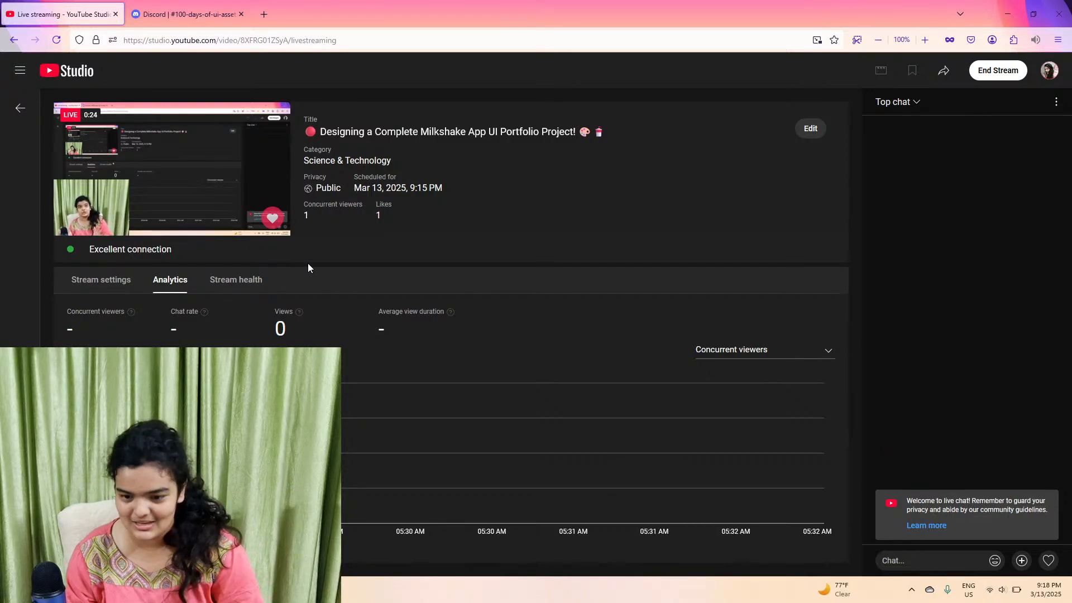
# - Switch to Figma and review the six finished milkshake frames and the Chocolatey Delight prototype
pyautogui.click(1008, 14)
pyautogui.click(867, 194)
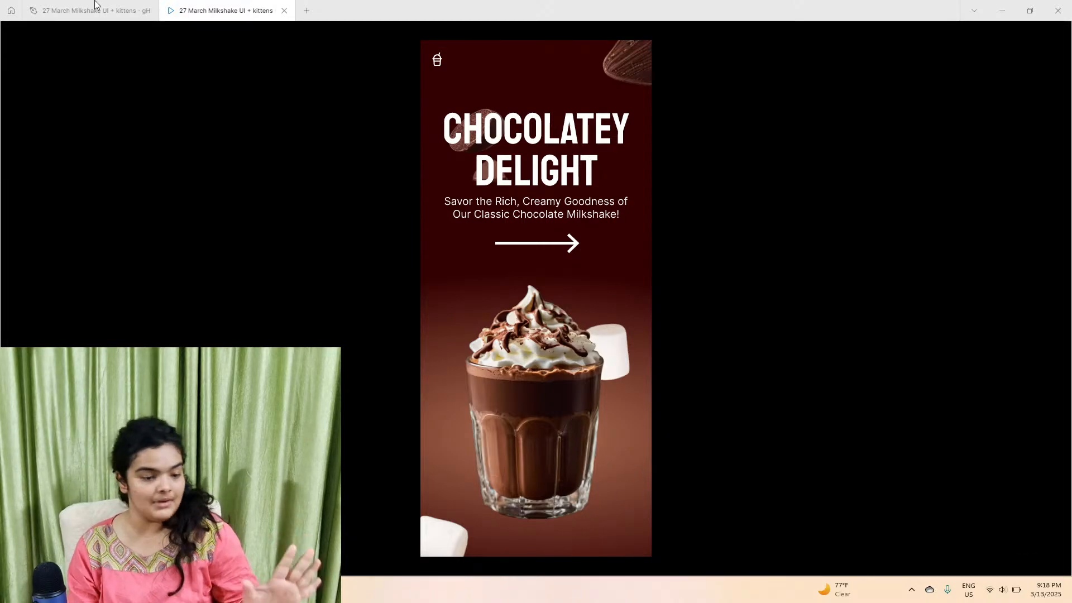
pyautogui.click(78, 4)
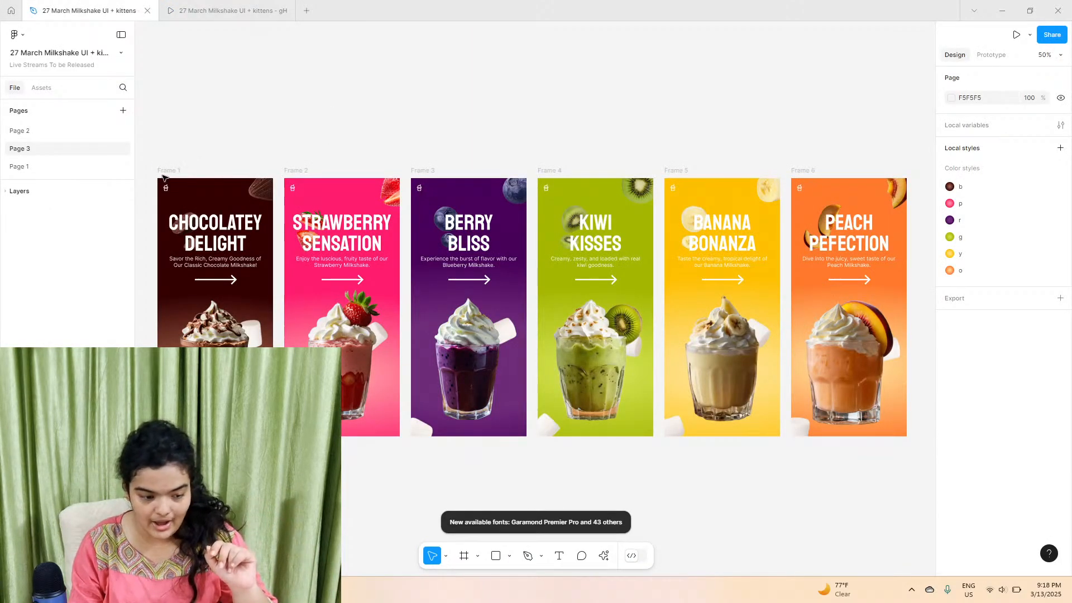
pyautogui.click(196, 6)
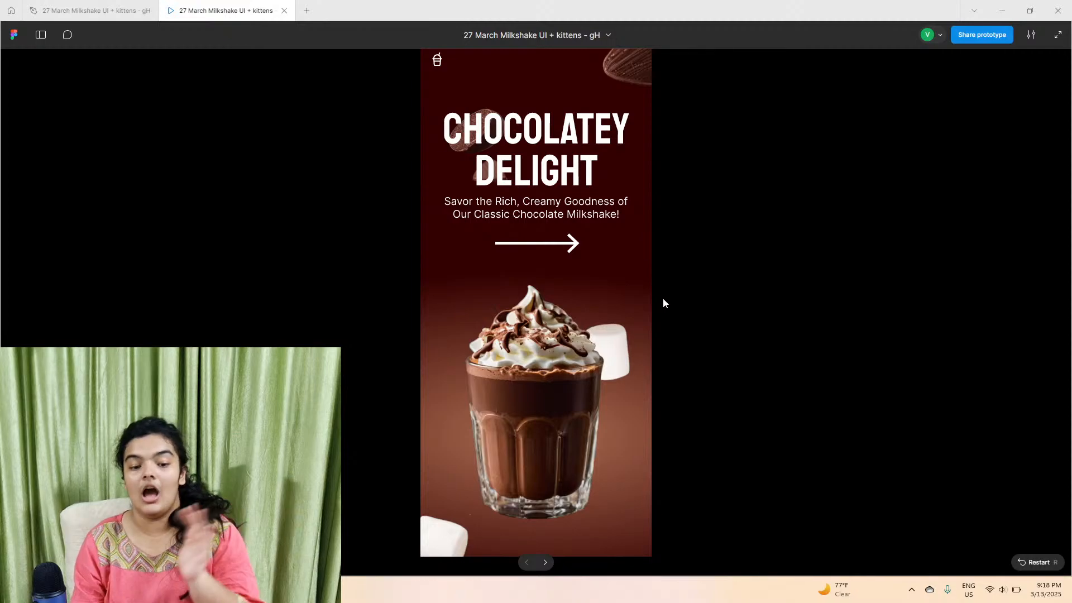
pyautogui.click(579, 434)
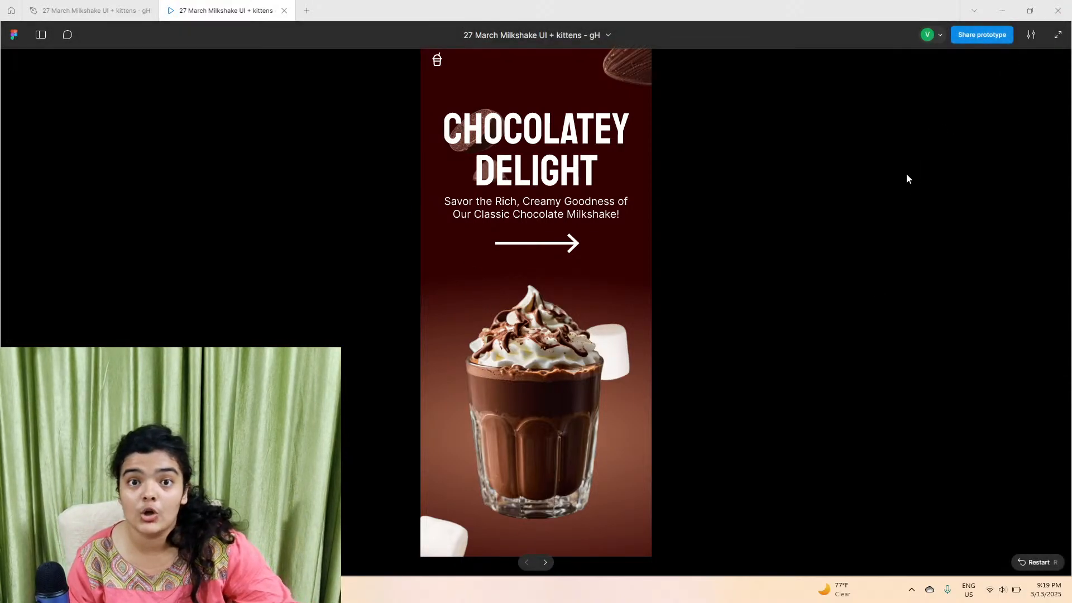
# - Switch to the browser and open the March 13, 2025 Google Drive assets link from the Discord livestream channel
pyautogui.click(1002, 13)
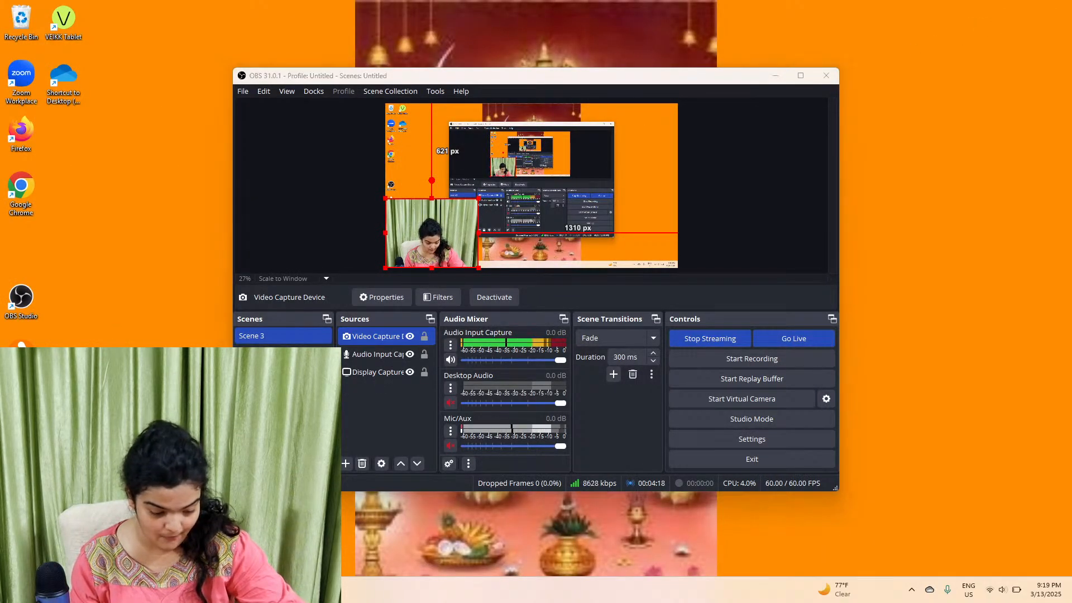
pyautogui.hotkey('alt', 'Tab')
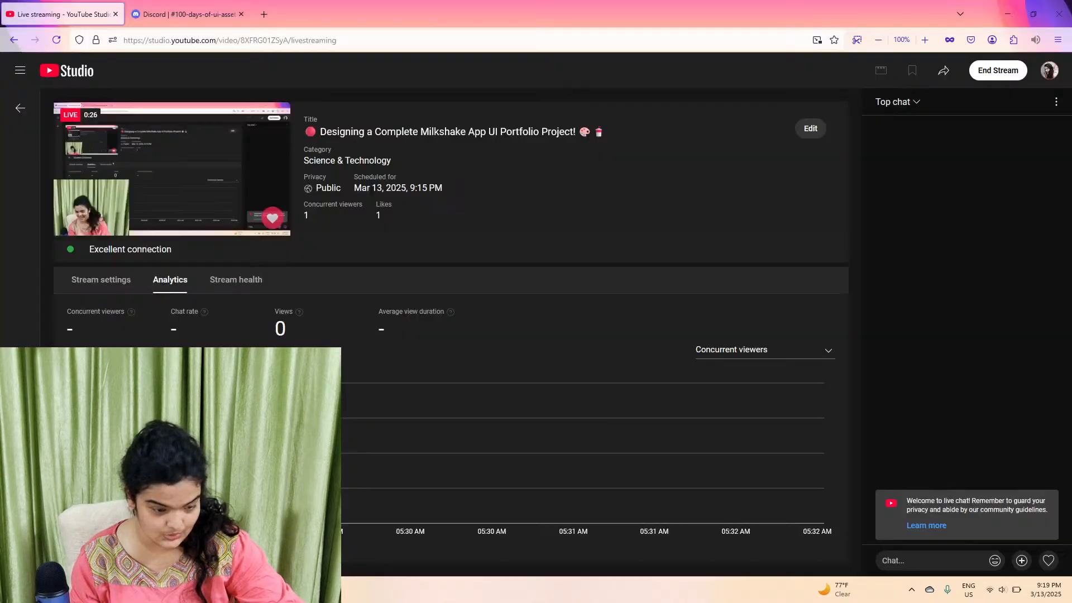
pyautogui.click(173, 6)
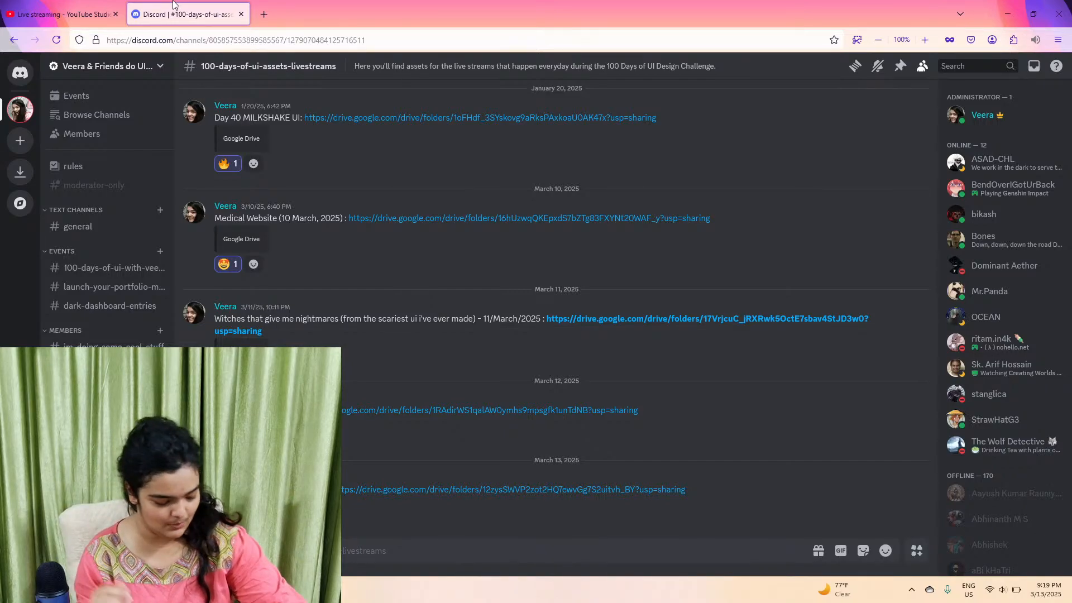
pyautogui.click(408, 492)
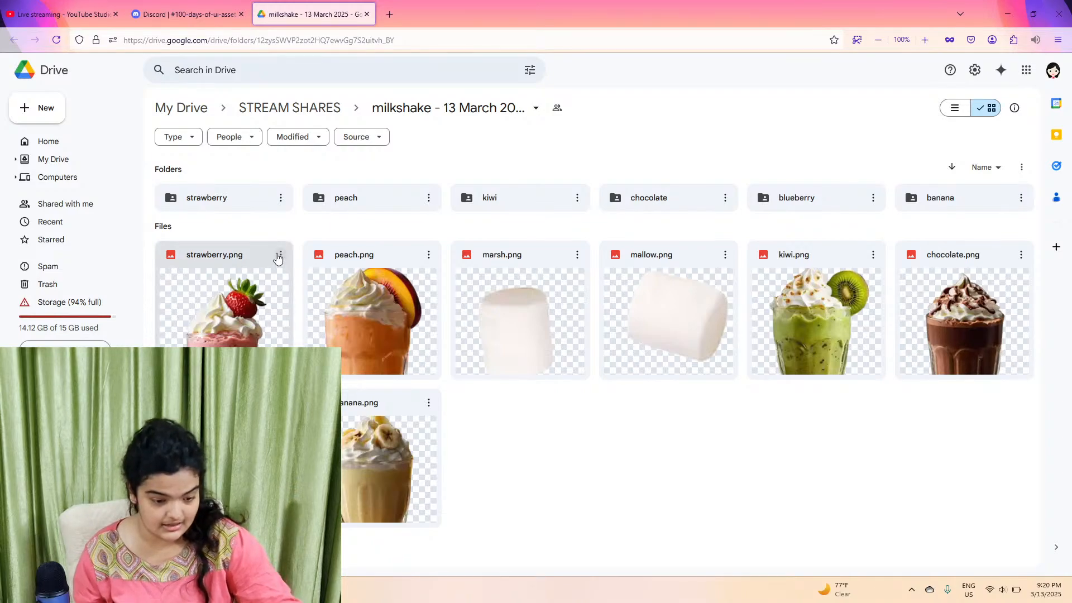
# - Download strawberry.png, peach.png and marsh.png from the shared milkshake folder
pyautogui.click(280, 254)
pyautogui.click(373, 291)
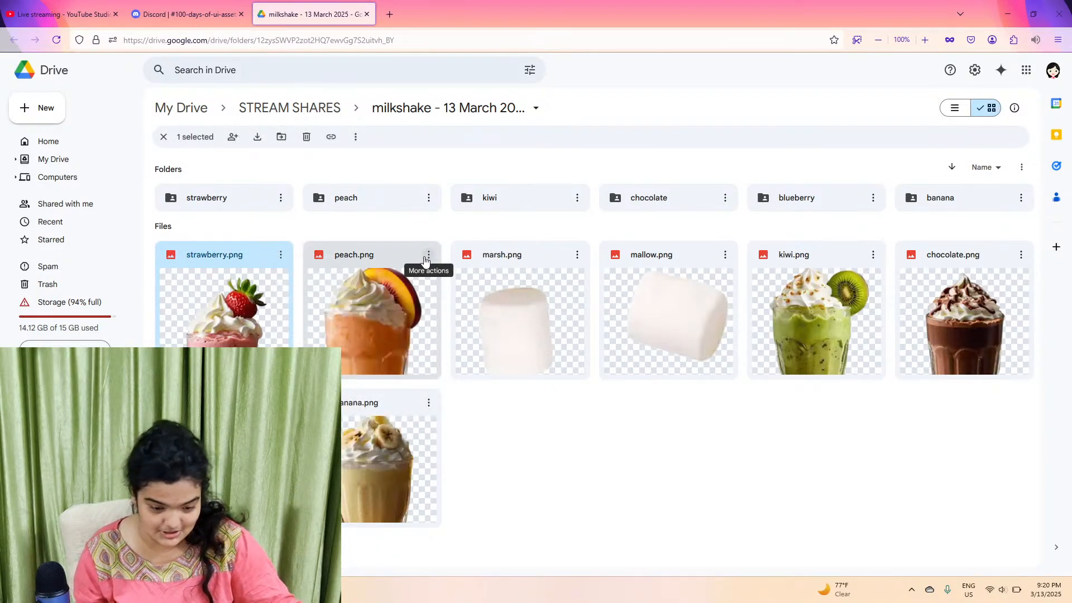
pyautogui.click(428, 255)
pyautogui.click(442, 302)
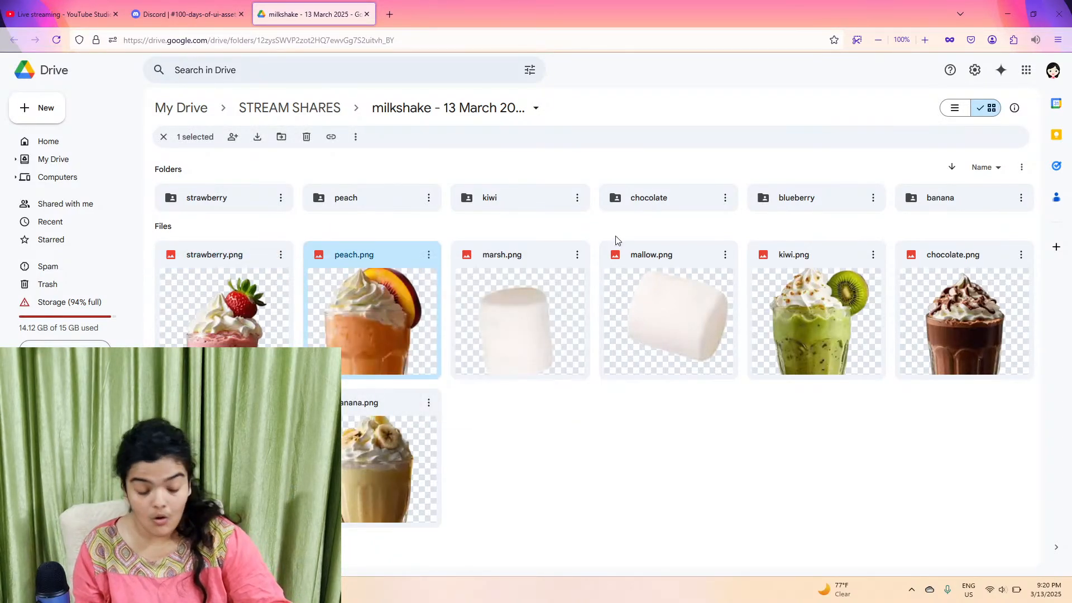
pyautogui.click(577, 254)
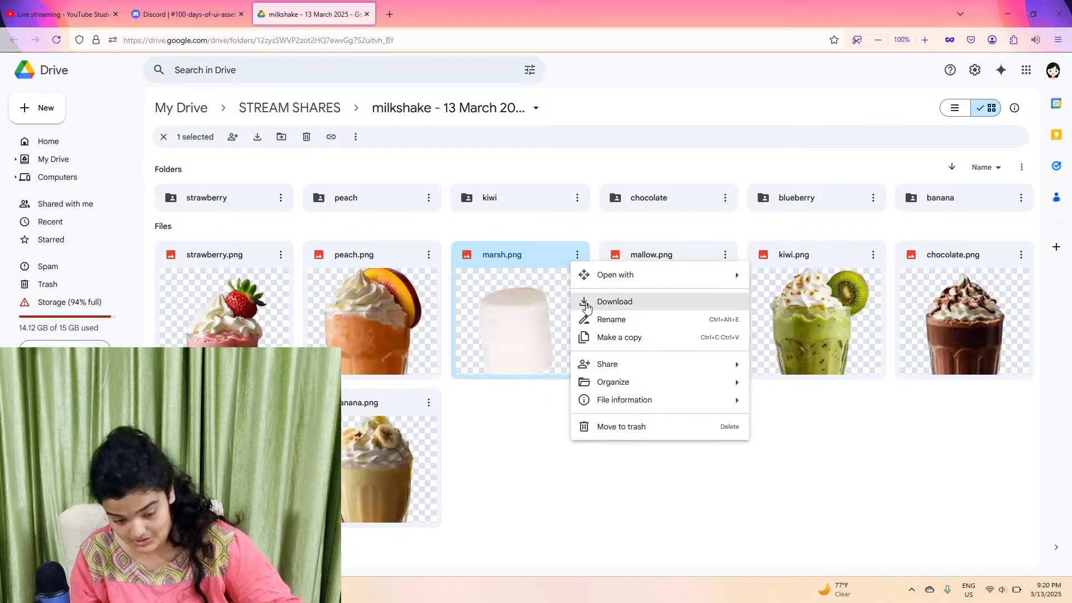
pyautogui.click(583, 301)
# - Download mallow.png and kiwi.png from the shared milkshake folder
pyautogui.click(709, 325)
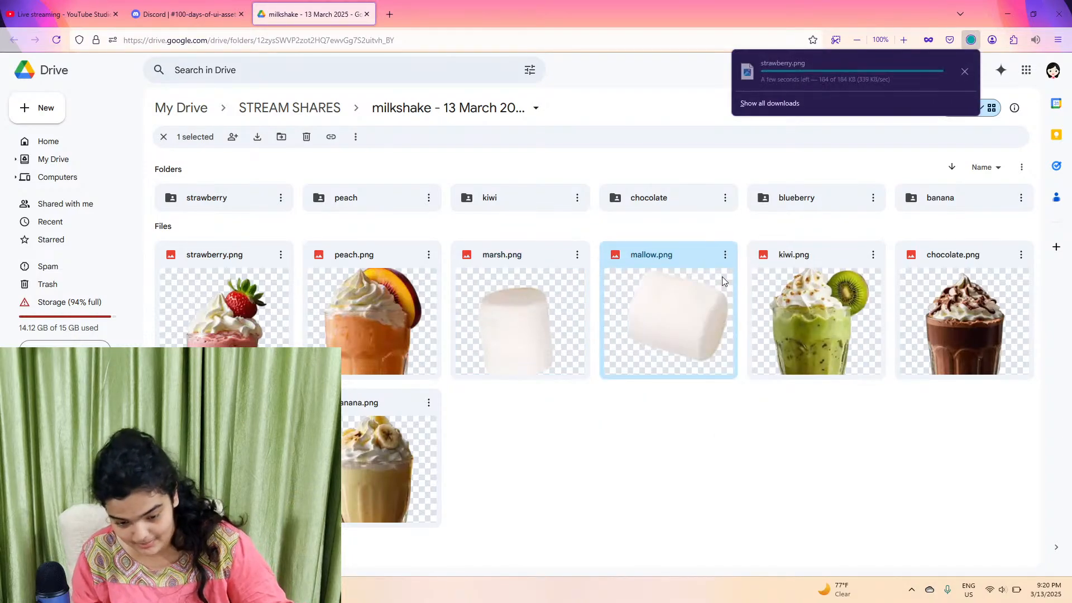
pyautogui.click(725, 254)
pyautogui.click(725, 302)
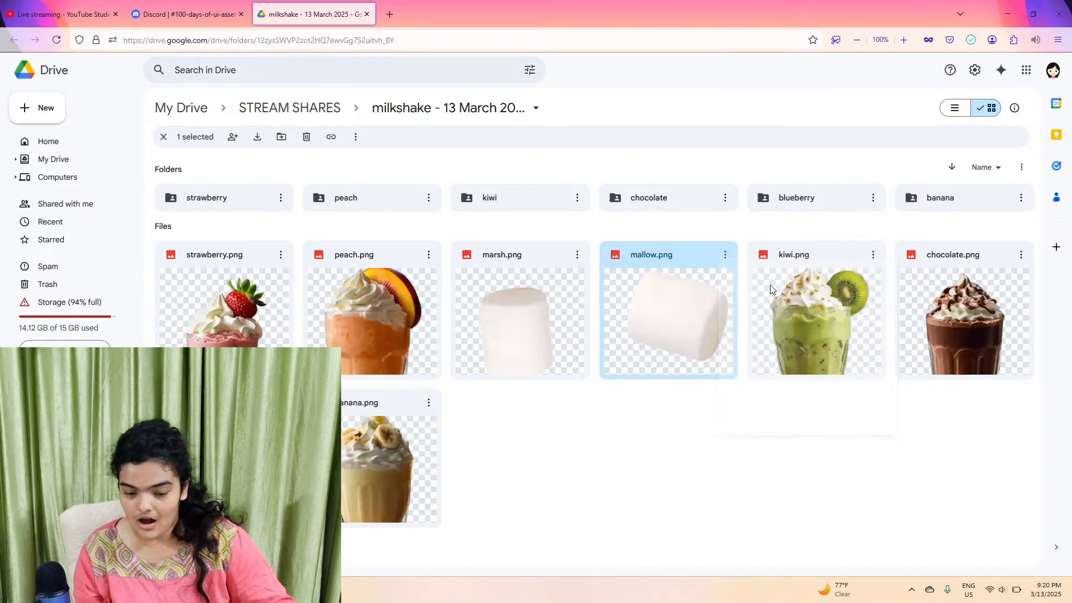
pyautogui.click(872, 255)
pyautogui.click(881, 302)
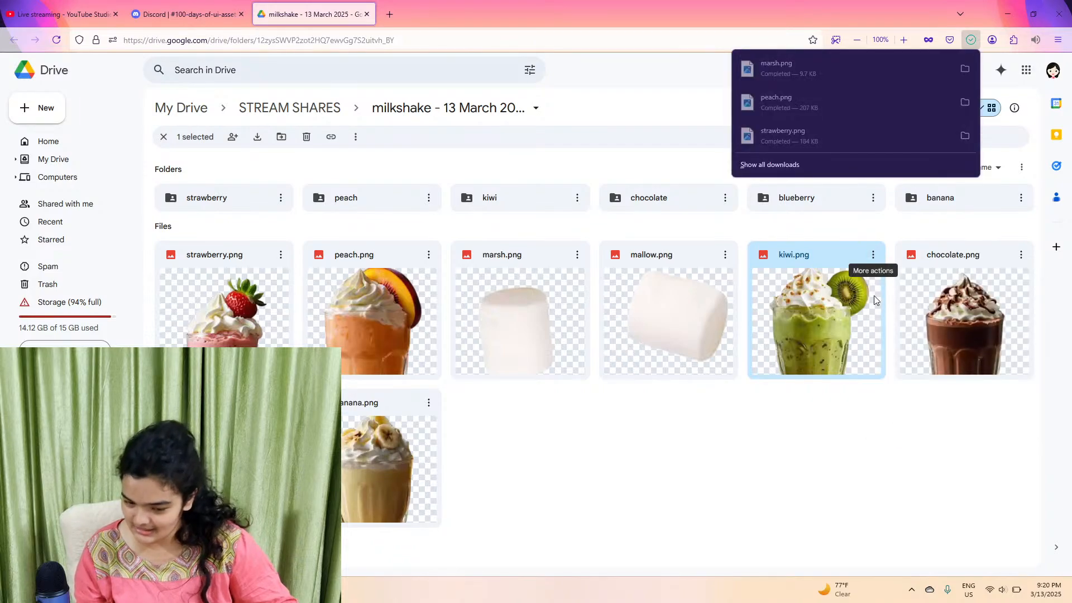
pyautogui.click(872, 254)
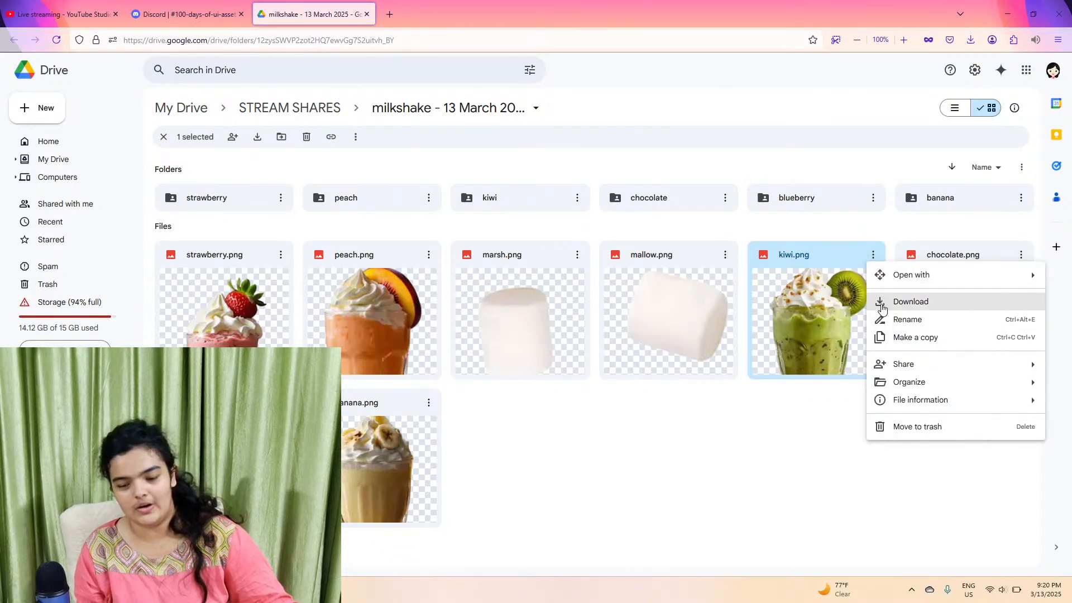
pyautogui.click(882, 301)
# - Download chocolate.png, blueberry.png and banana.png from the shared milkshake folder
pyautogui.click(1022, 257)
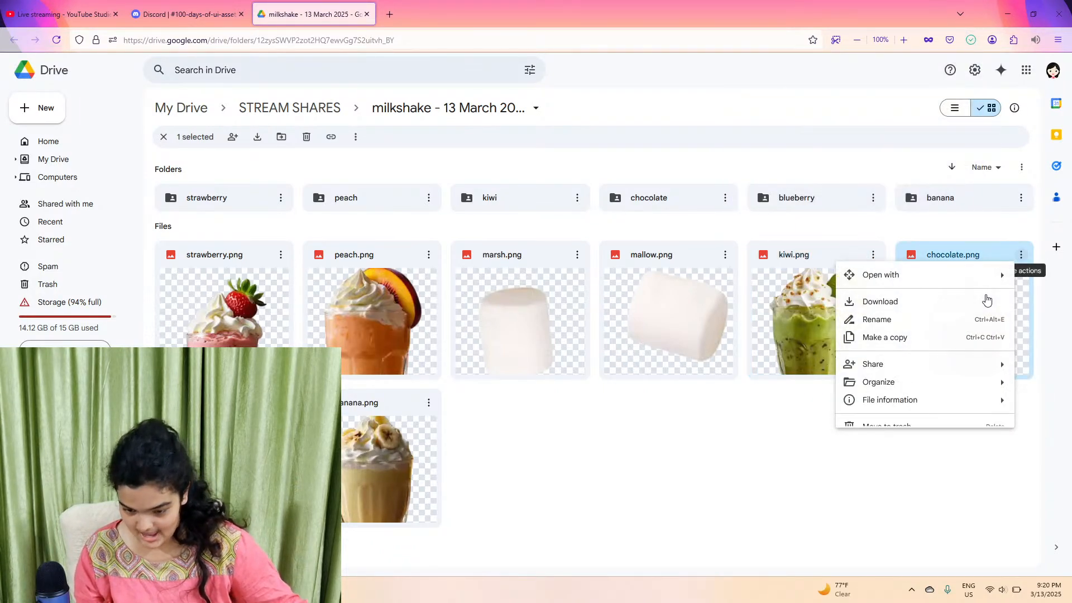
pyautogui.click(959, 302)
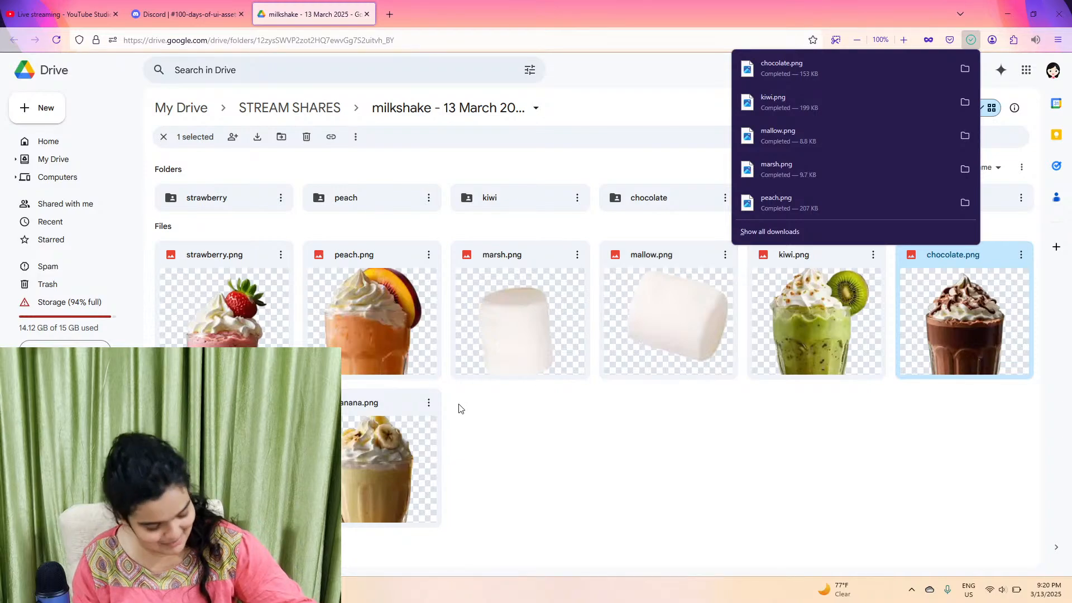
pyautogui.rightClick(274, 401)
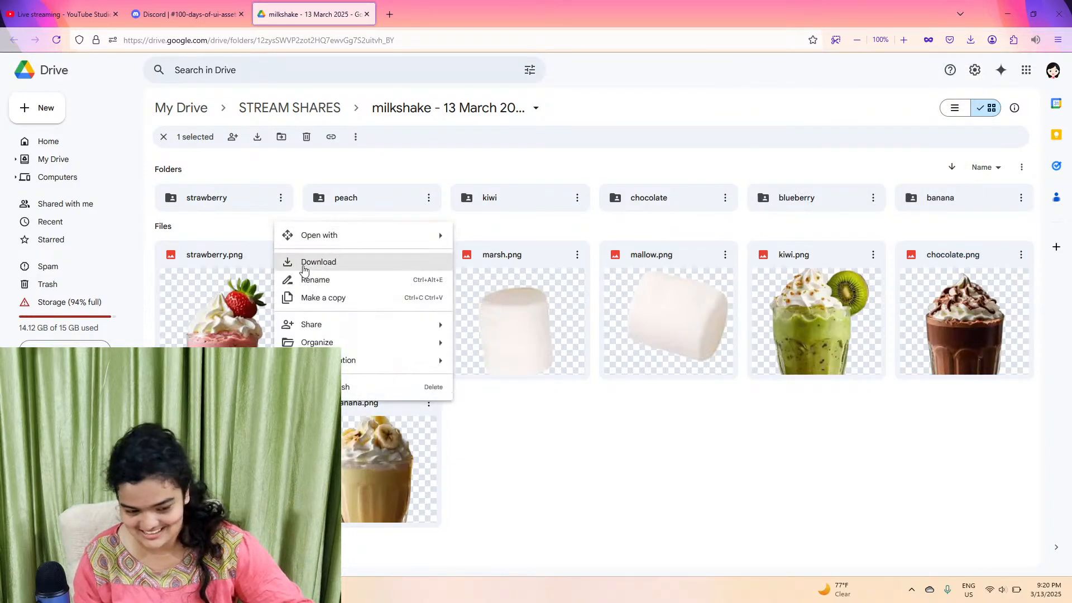
pyautogui.press('Escape')
pyautogui.click(428, 403)
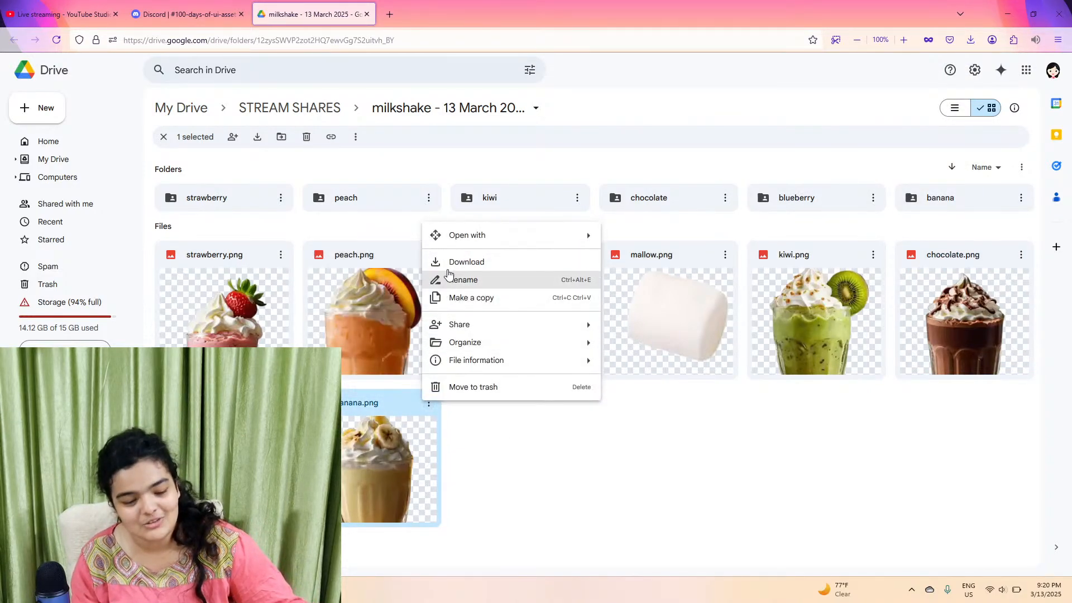
pyautogui.click(447, 262)
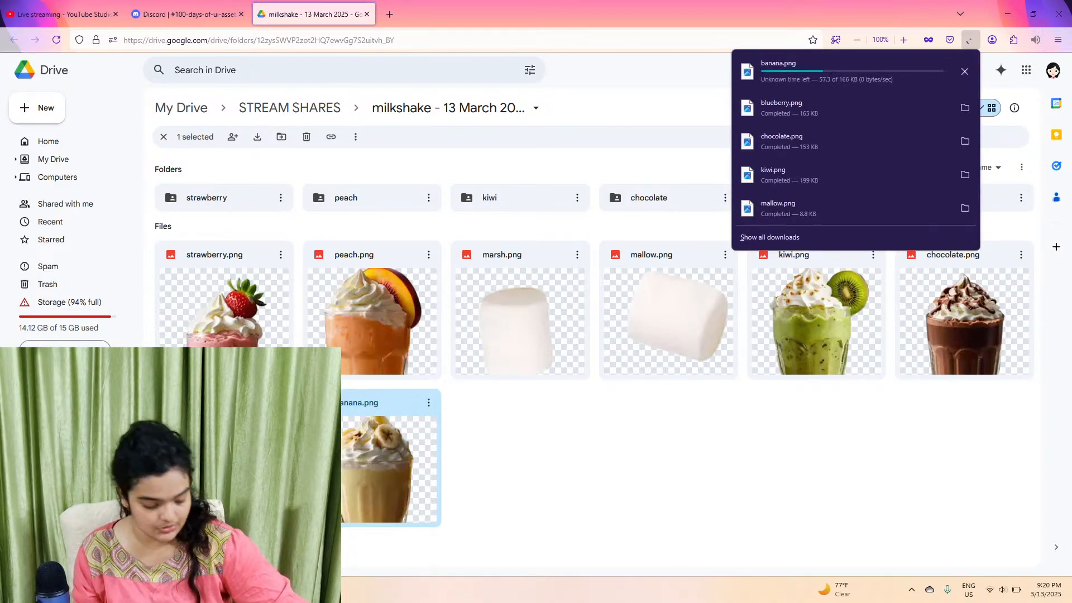
# - Switch to Figma, create a new design file and add an iPhone 14 & 15 Pro Max frame to it
pyautogui.hotkey('alt', 'Tab')
pyautogui.click(307, 10)
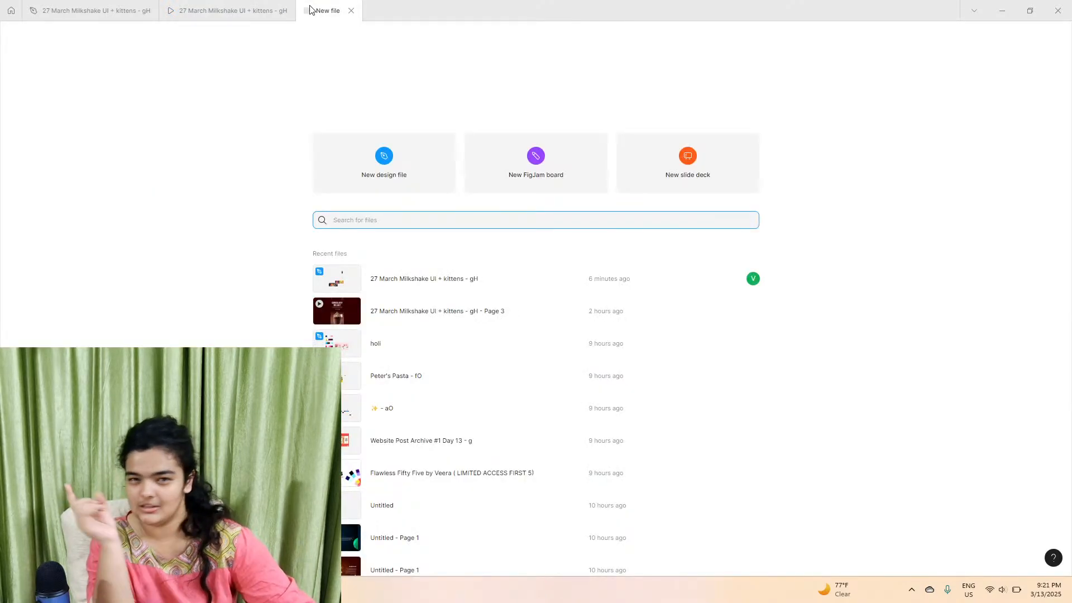
pyautogui.click(393, 176)
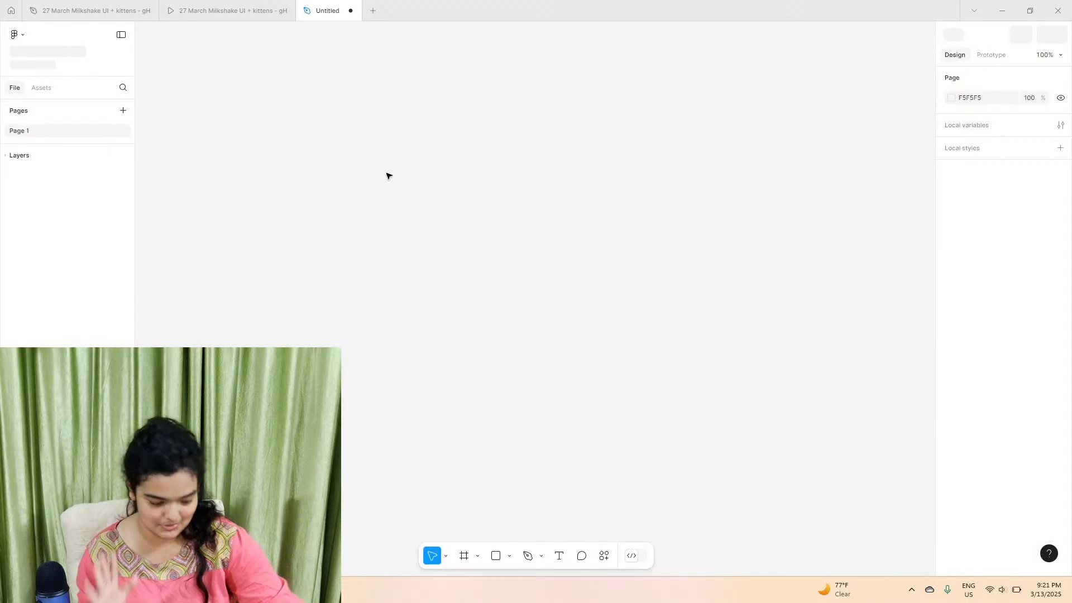
pyautogui.click(465, 556)
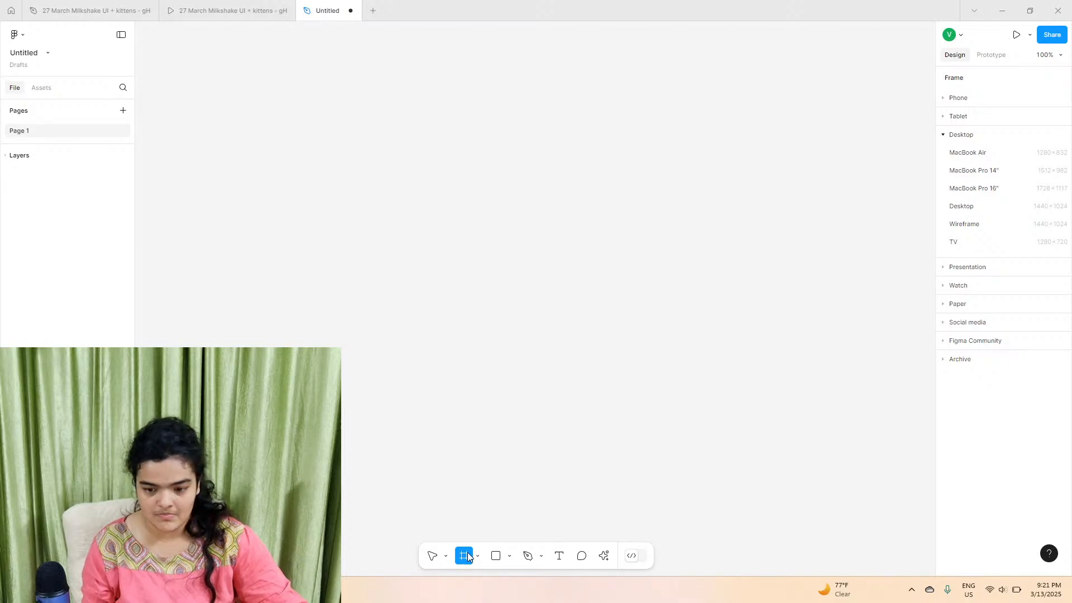
pyautogui.click(979, 103)
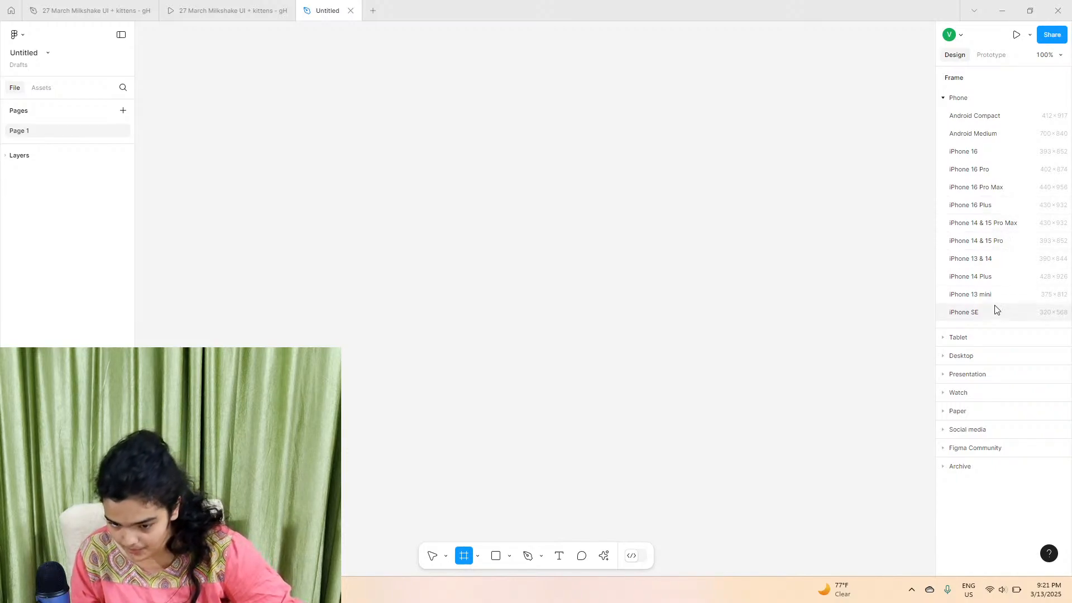
pyautogui.click(971, 223)
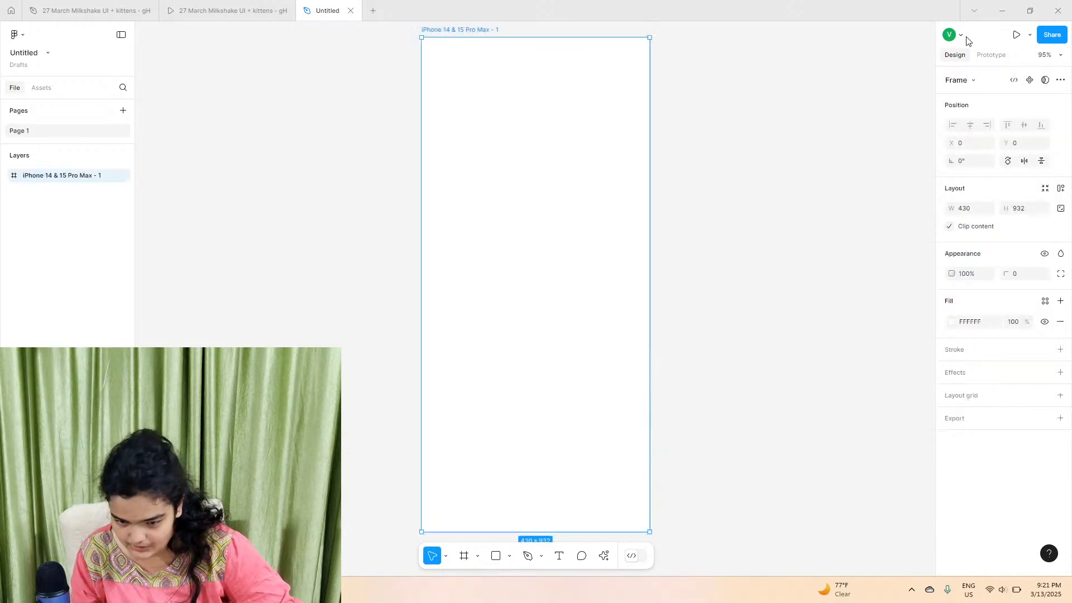
# - Check the prototype settings and preview the blank phone frame as a prototype, returning to the design file
pyautogui.click(991, 54)
pyautogui.click(988, 178)
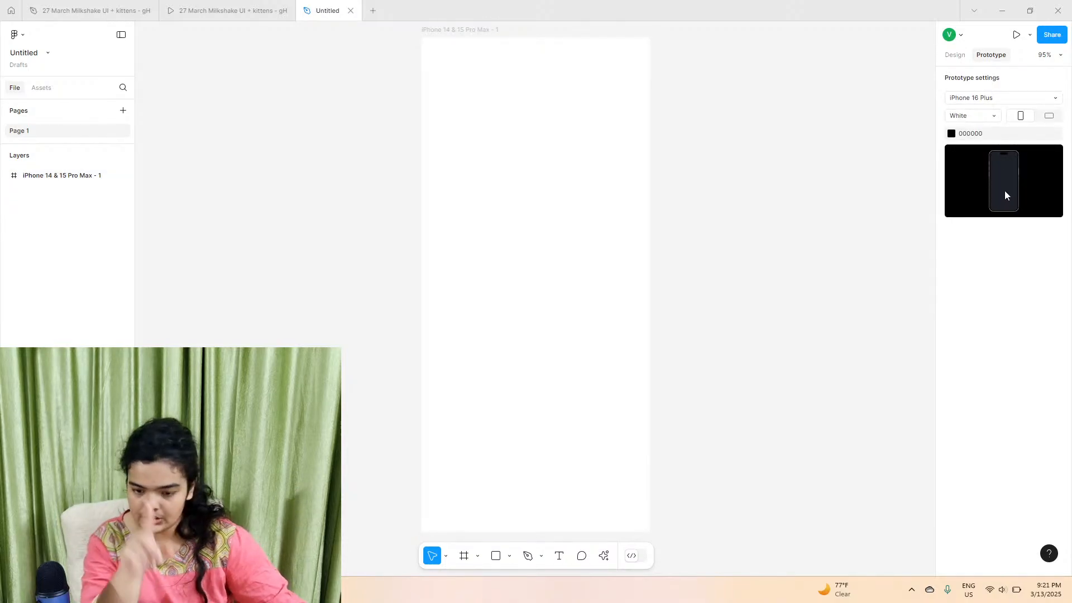
pyautogui.click(1016, 34)
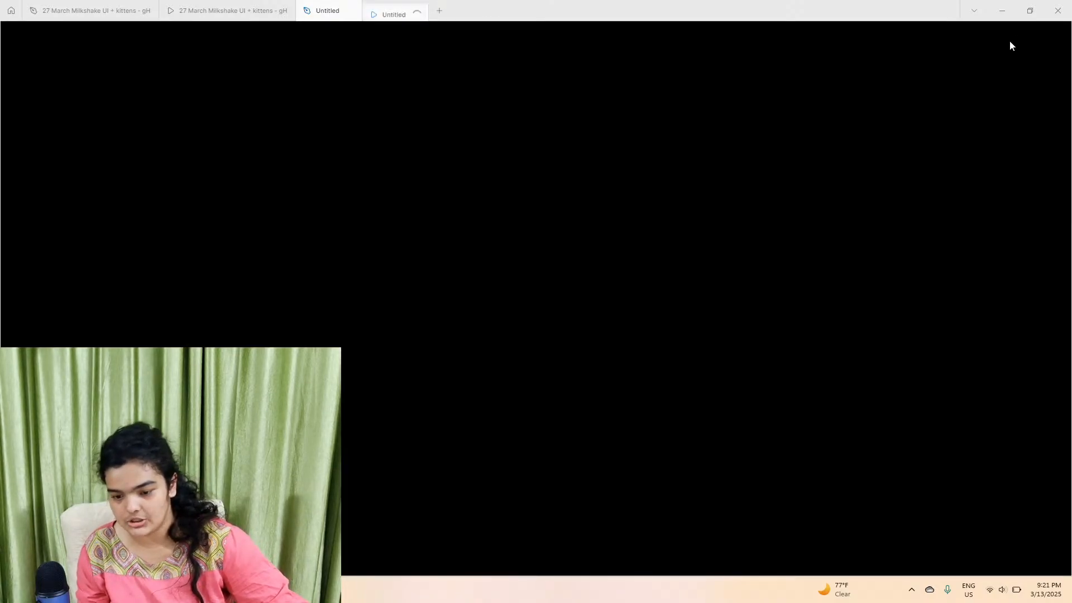
pyautogui.click(326, 3)
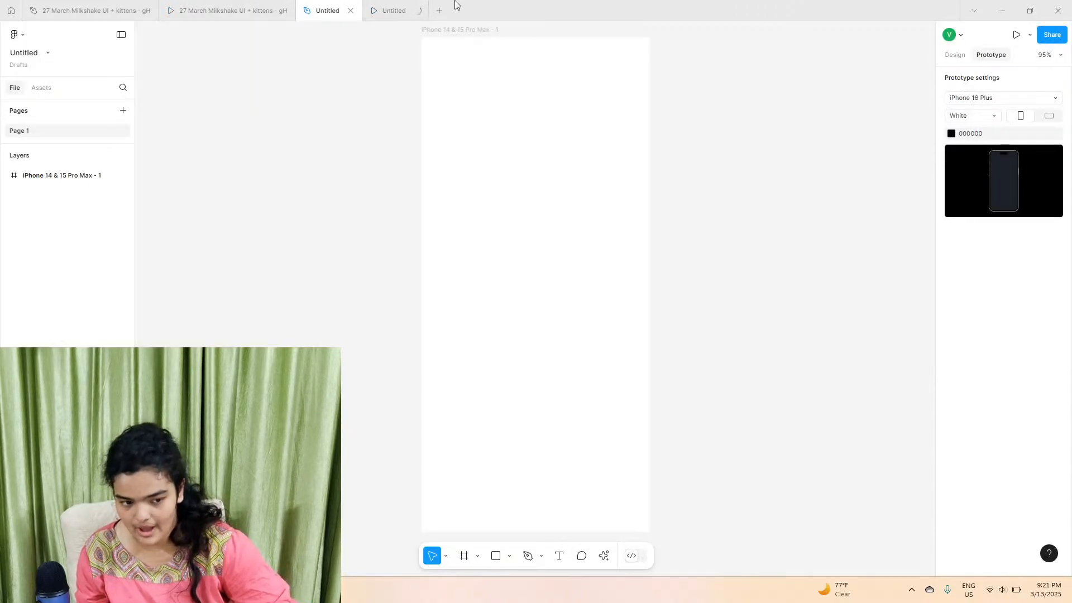
pyautogui.click(394, 4)
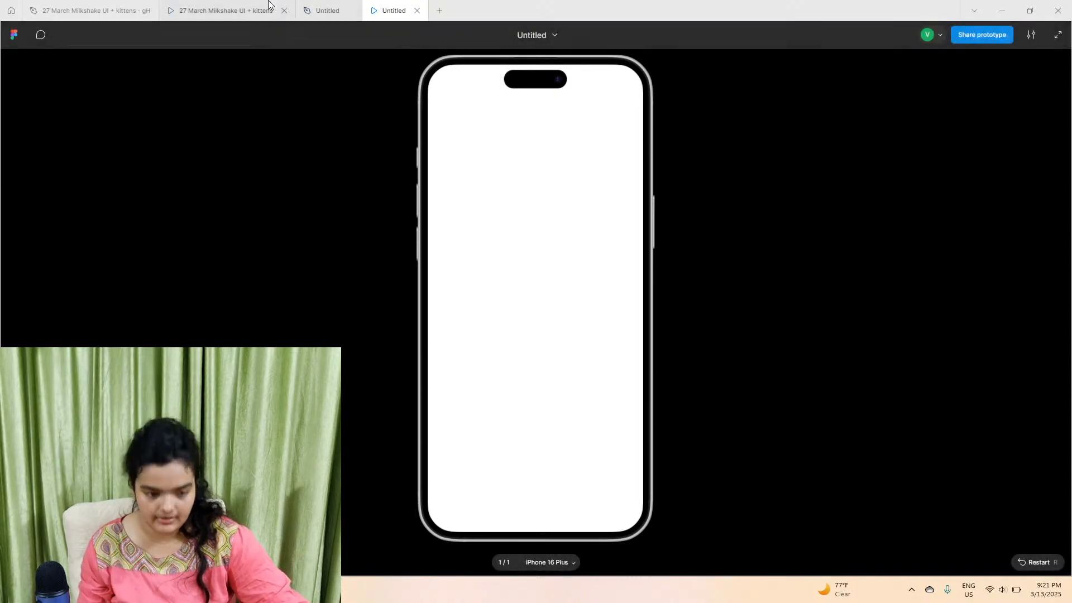
pyautogui.click(301, 2)
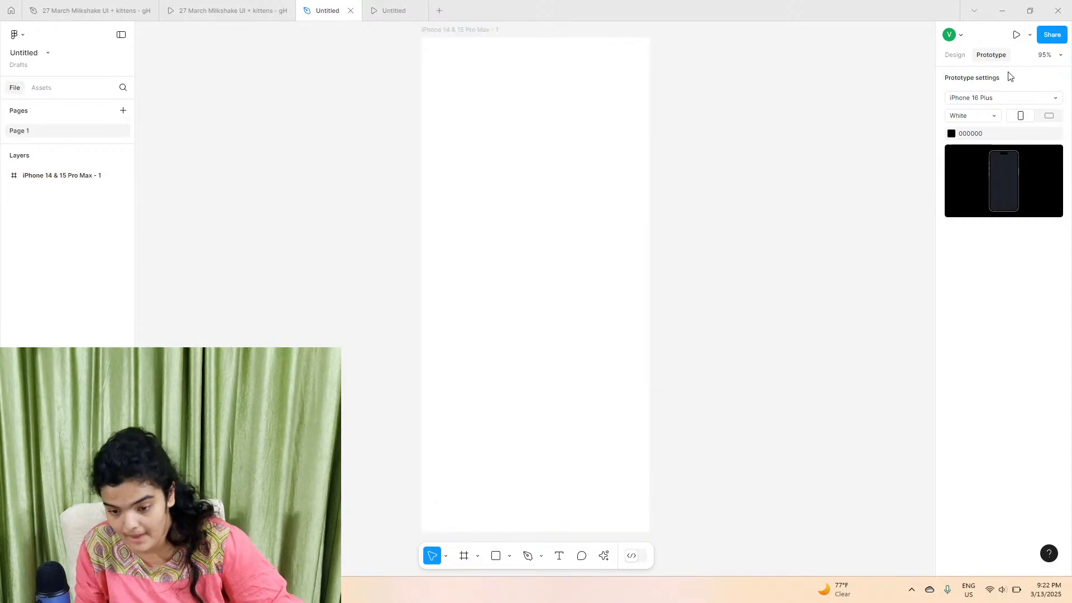
# - Set the prototype device to iPhone 15 Pro Max
pyautogui.click(984, 105)
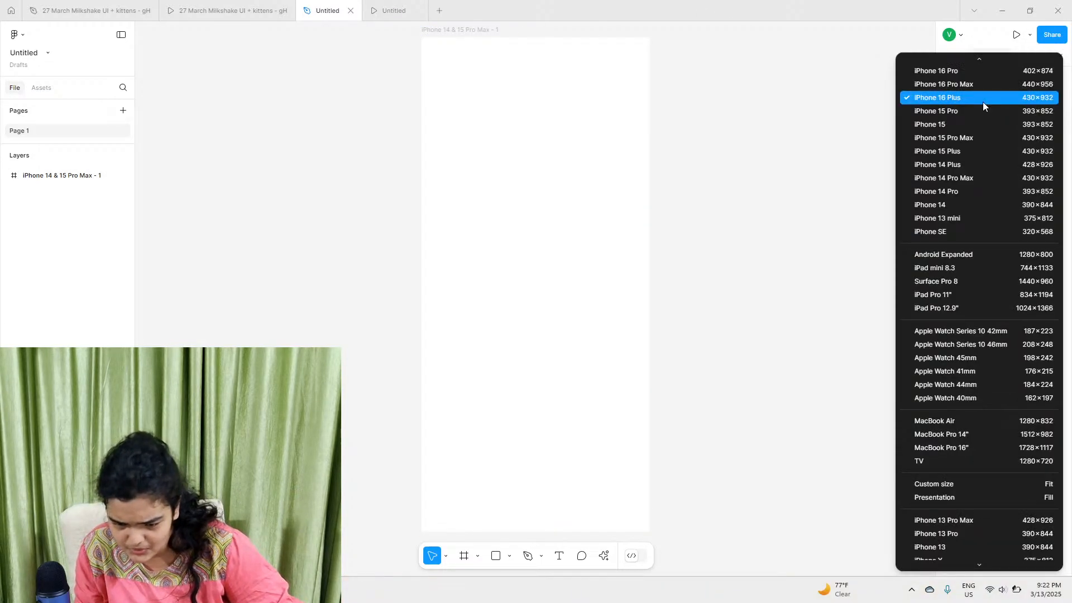
pyautogui.click(980, 138)
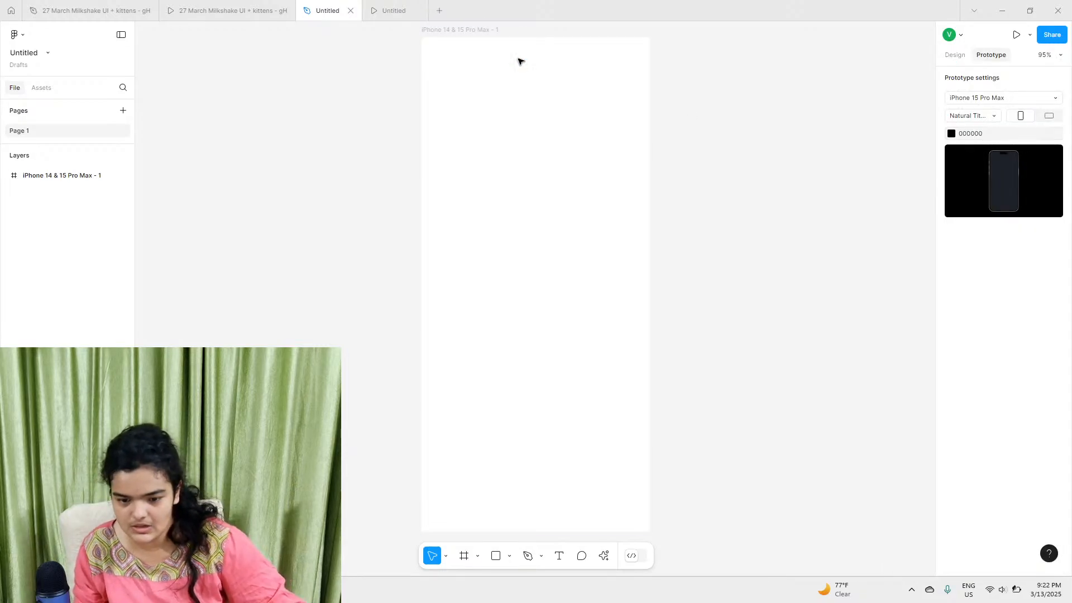
pyautogui.moveTo(416, 5)
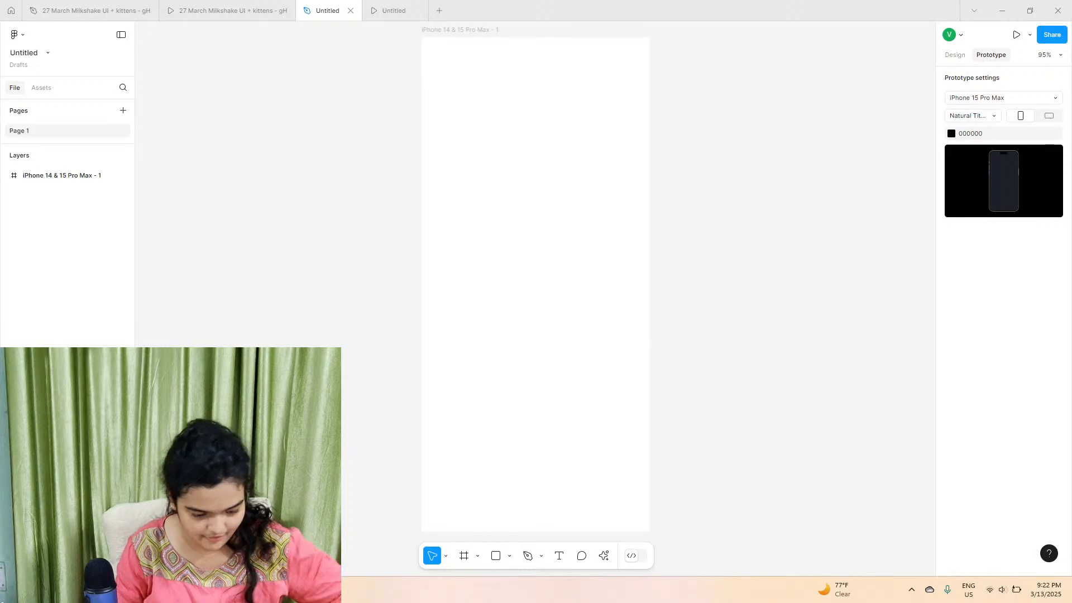
# - Import all the downloaded milkshake and marshmallow images from the Downloads folder onto the design canvas
pyautogui.press('super+e')
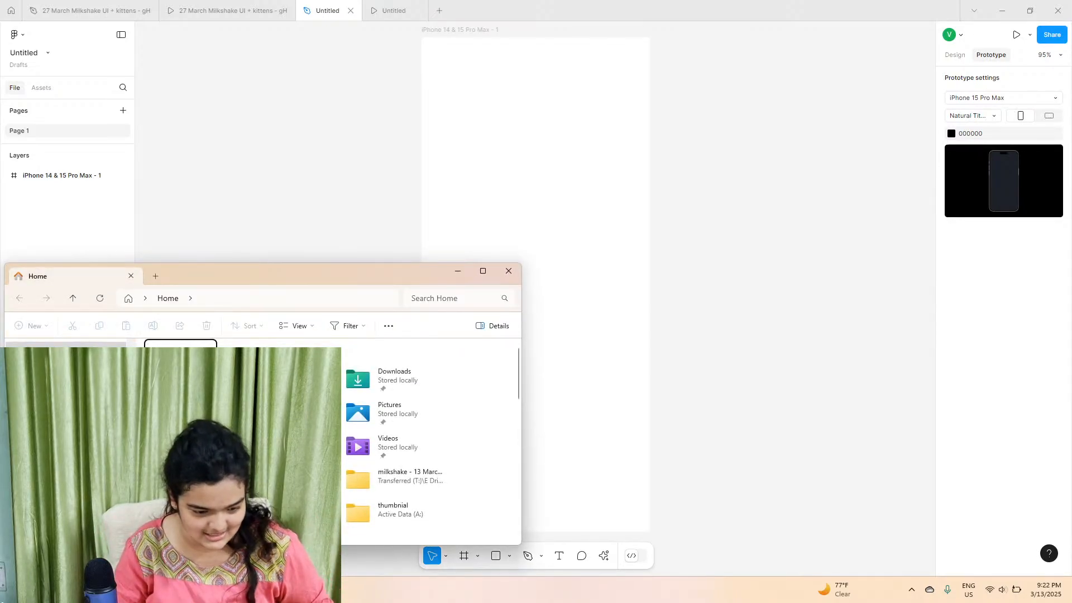
pyautogui.doubleClick(391, 378)
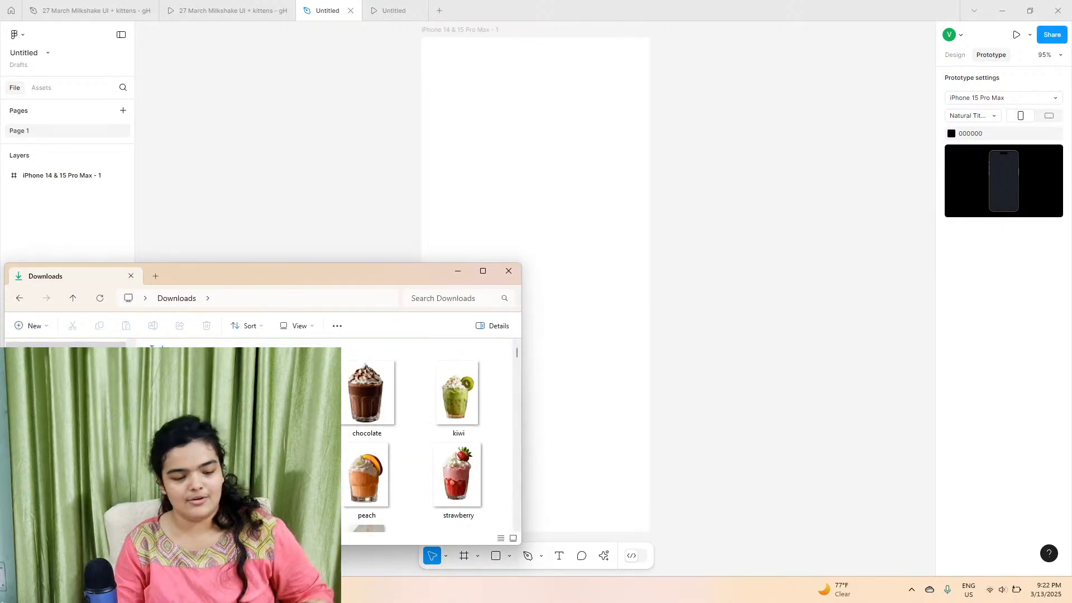
pyautogui.moveTo(517, 353); pyautogui.dragTo(509, 329)
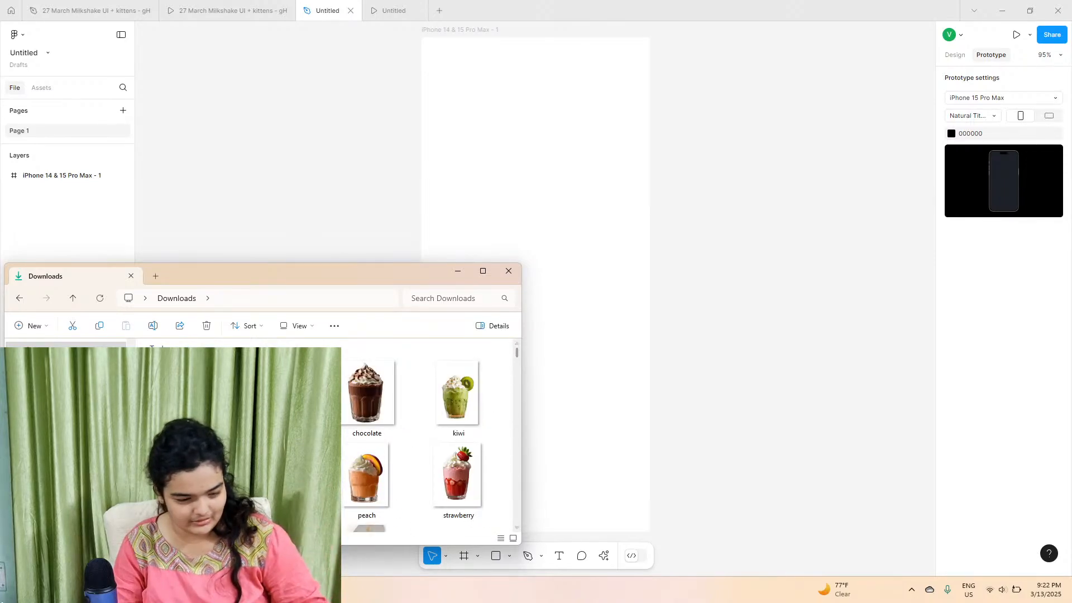
pyautogui.click(427, 484)
pyautogui.hotkey('ctrl', 'a')
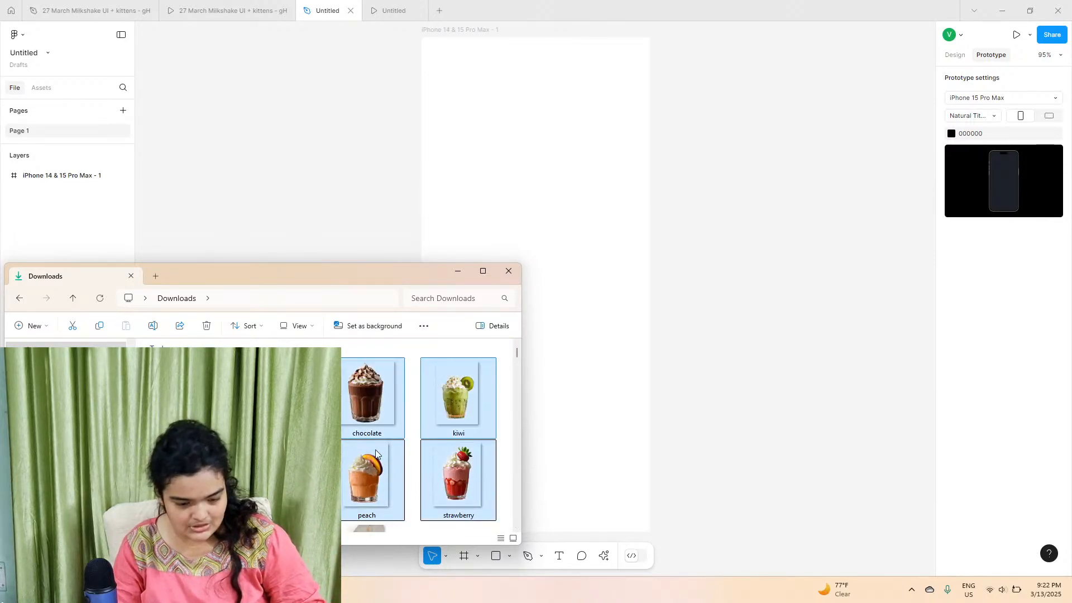
pyautogui.moveTo(378, 454); pyautogui.dragTo(809, 354)
# - Move the imported images together off the phone frame to the empty canvas on its right
pyautogui.hscroll(2, 760, 285)
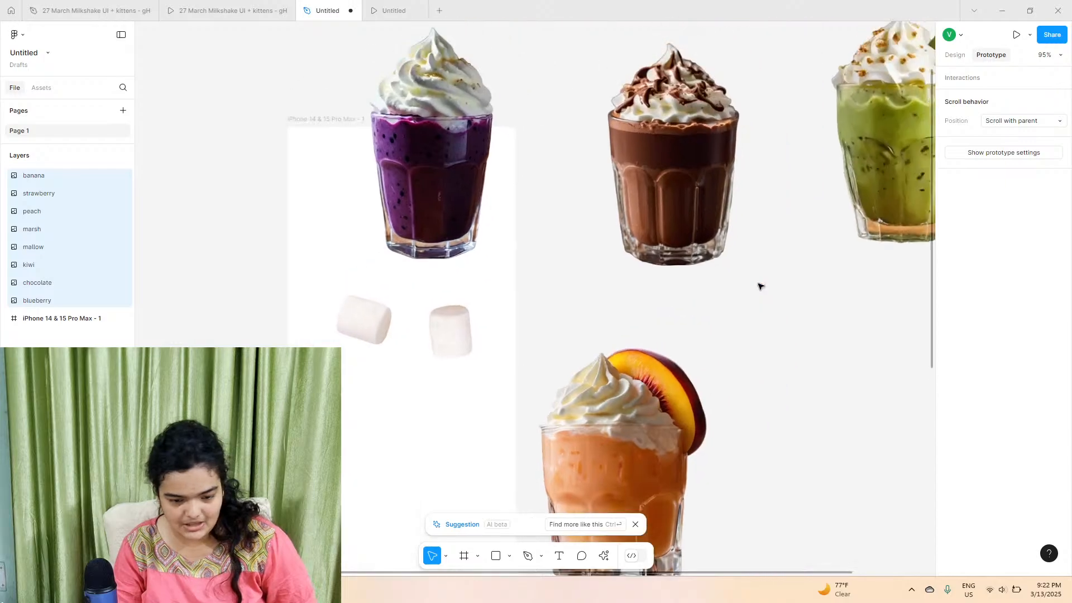
pyautogui.scroll(-5, 756, 286)
pyautogui.hscroll(3, 637, 283)
pyautogui.moveTo(637, 283); pyautogui.dragTo(808, 273)
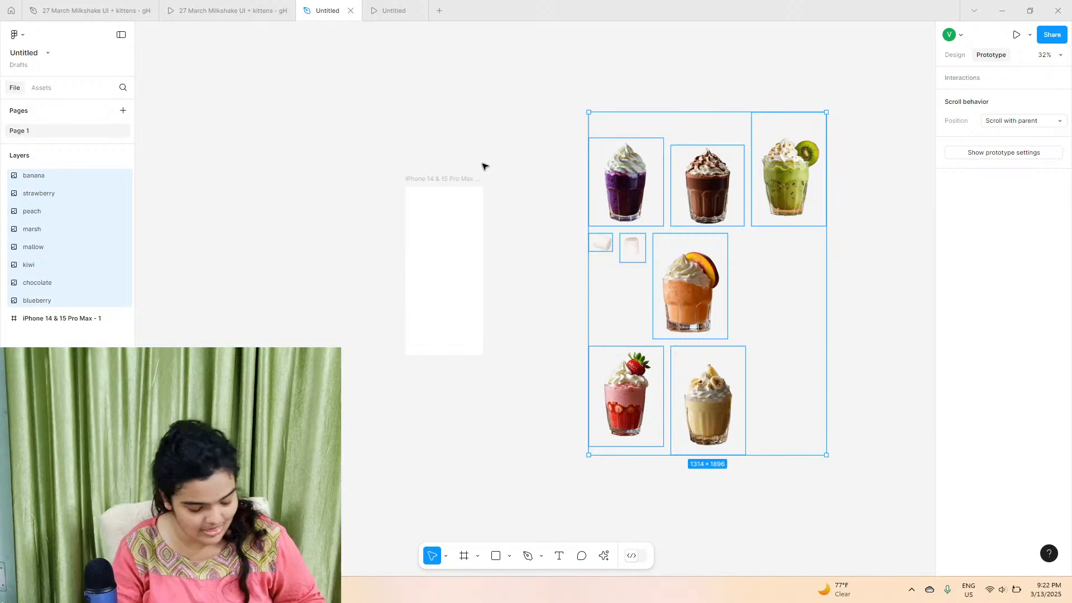
# - Check the finished milkshake prototype for reference and place the chocolate milkshake image horizontally centred in the lower part of the phone frame
pyautogui.click(244, 8)
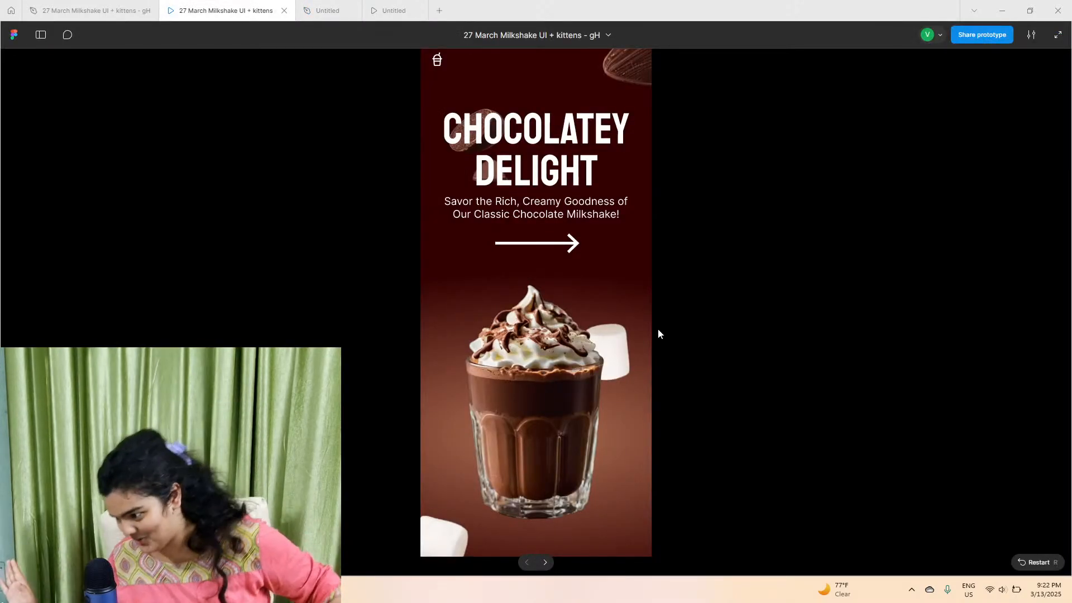
pyautogui.click(394, 10)
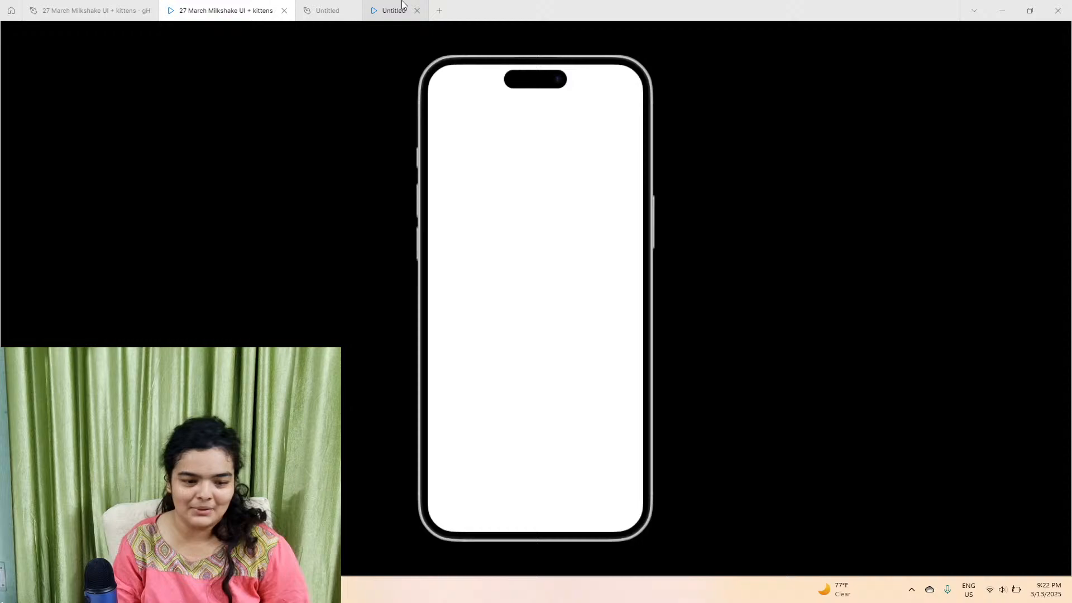
pyautogui.click(314, 5)
pyautogui.moveTo(704, 185); pyautogui.dragTo(469, 302)
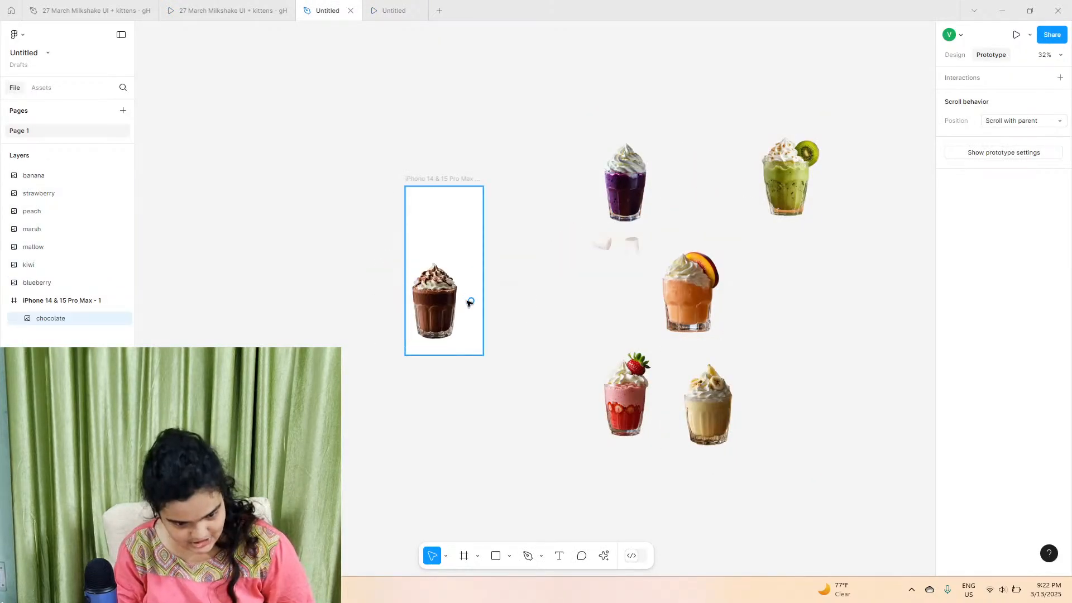
pyautogui.scroll(5, 469, 302)
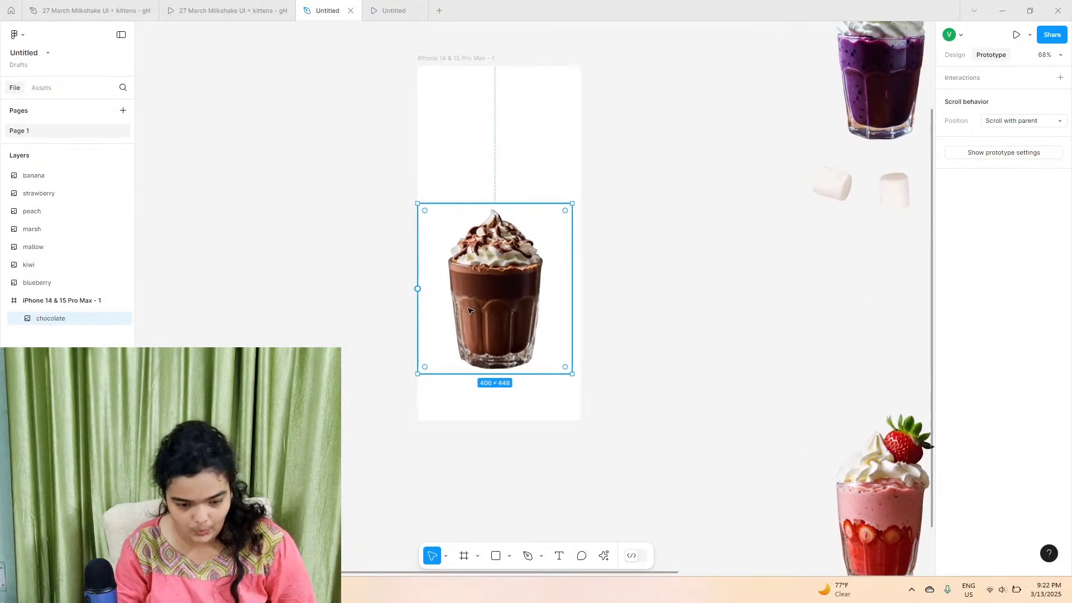
pyautogui.scroll(3, 470, 311)
pyautogui.moveTo(476, 315); pyautogui.dragTo(484, 322)
# - Examine the flavour-to-flavour transitions in the finished milkshake prototype, returning to the untitled design file
pyautogui.click(250, 6)
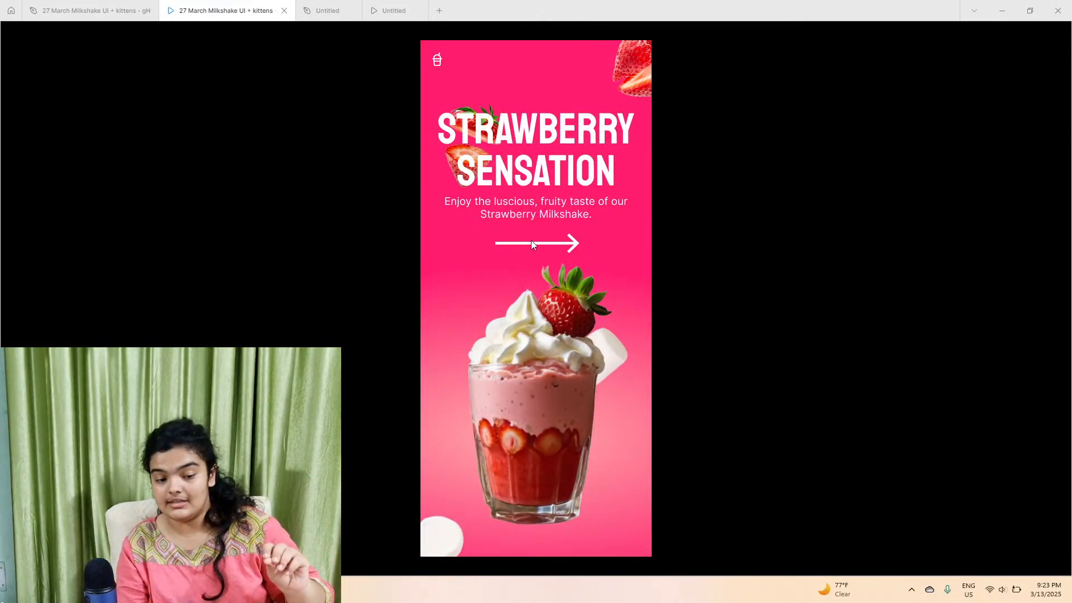
pyautogui.click(531, 241)
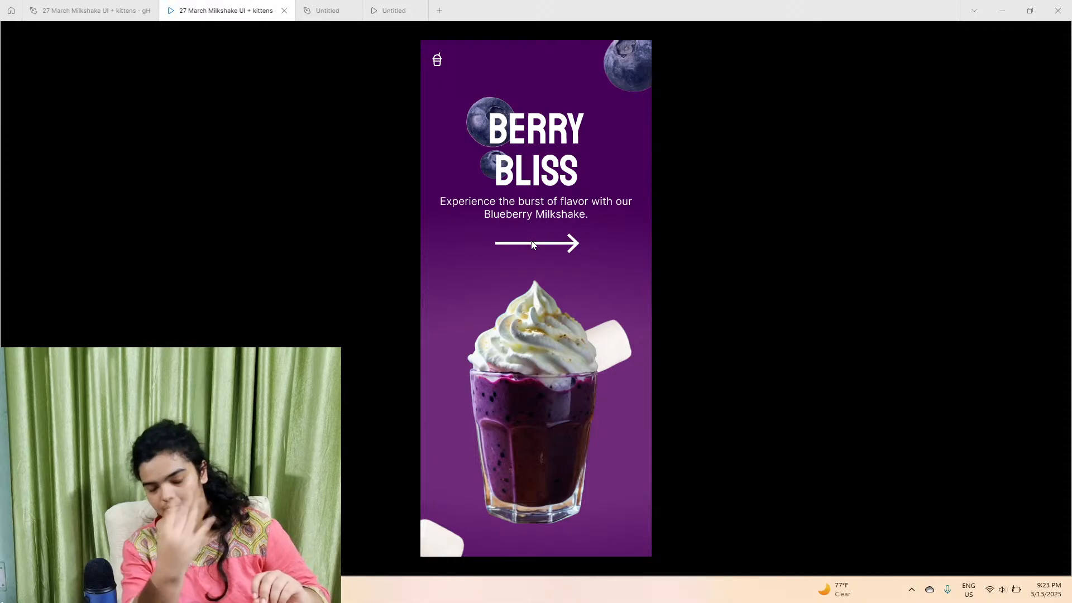
pyautogui.click(531, 244)
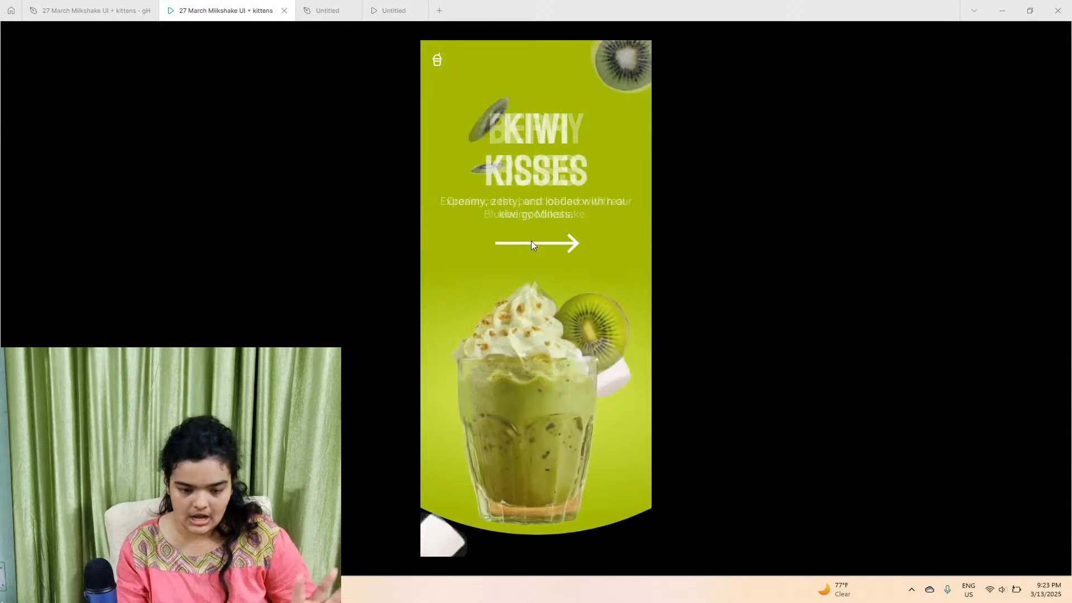
pyautogui.click(394, 11)
pyautogui.click(315, 6)
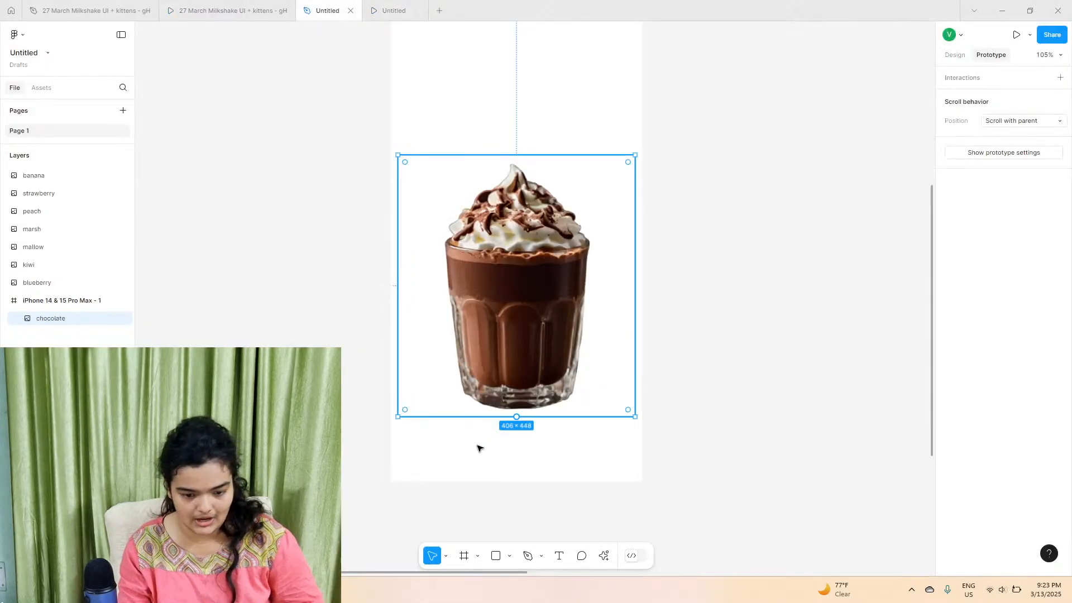
# - Draw a large circle about 1045 × 1044 over the phone frame with the Ellipse tool
pyautogui.scroll(3, 474, 167)
pyautogui.click(446, 106)
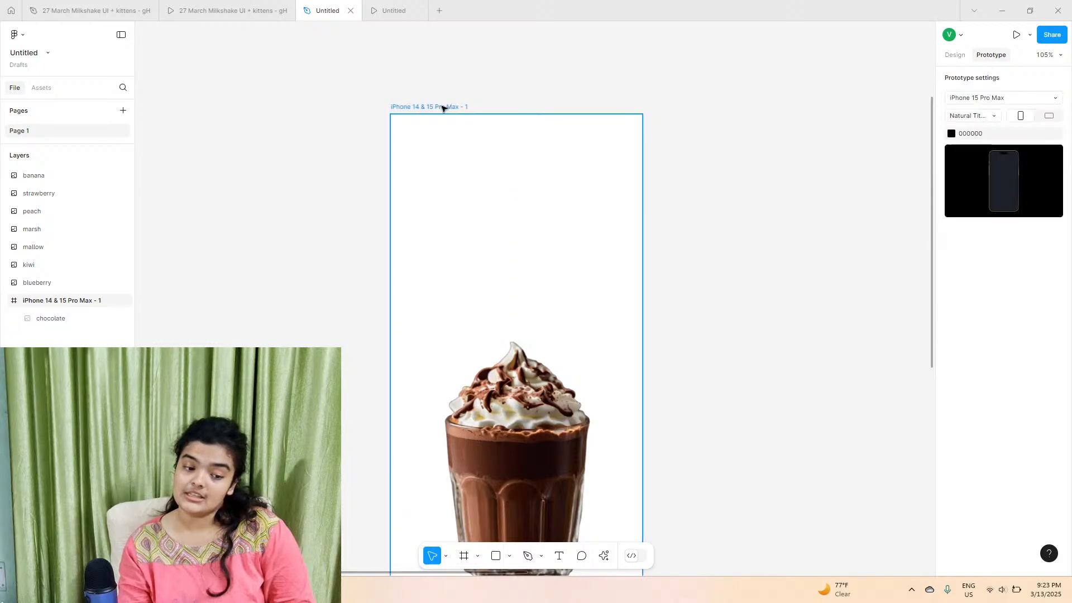
pyautogui.click(508, 556)
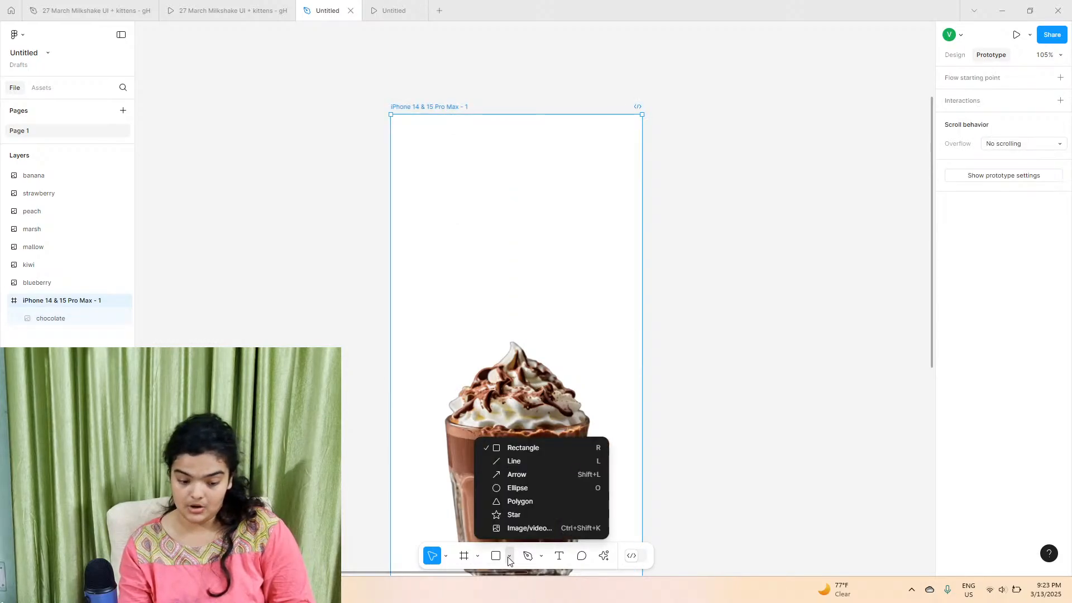
pyautogui.click(517, 487)
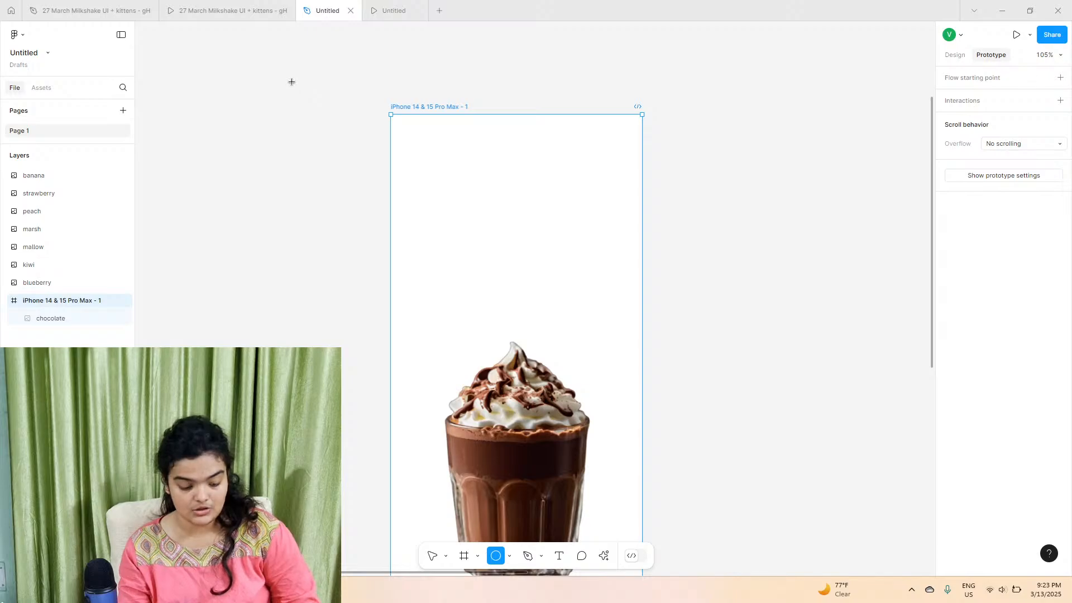
pyautogui.moveTo(269, 78); pyautogui.dragTo(860, 517)
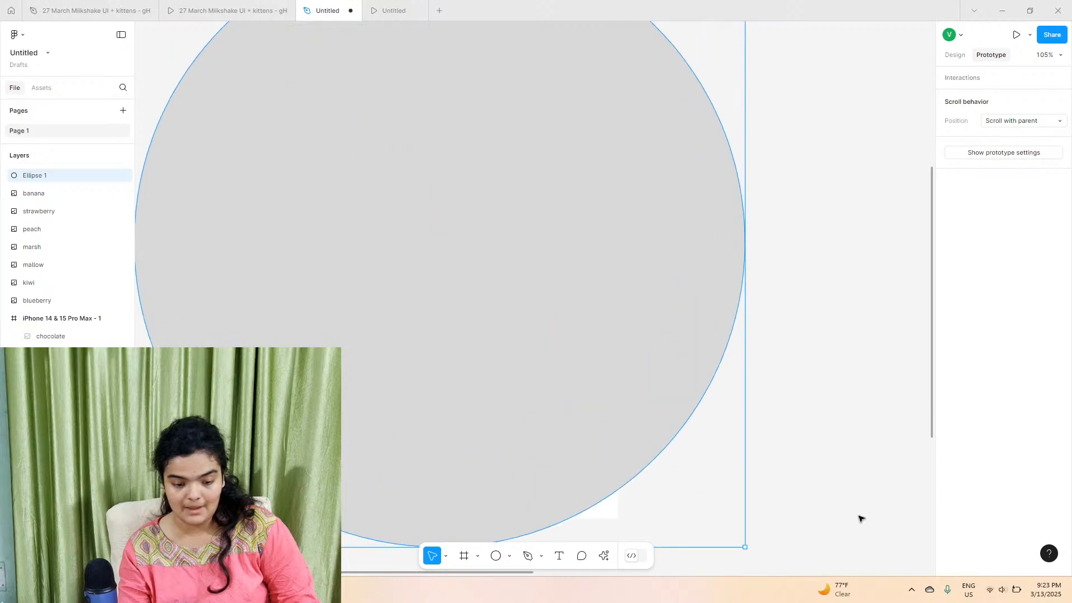
# - Centre the circle on the phone frame and nest it inside the frame beneath the chocolate image
pyautogui.scroll(-5, 498, 395)
pyautogui.moveTo(498, 395)
pyautogui.mouseDown()
pyautogui.moveTo(539, 403)
pyautogui.moveTo(515, 397)
pyautogui.mouseUp()
pyautogui.moveTo(33, 176); pyautogui.dragTo(83, 345)
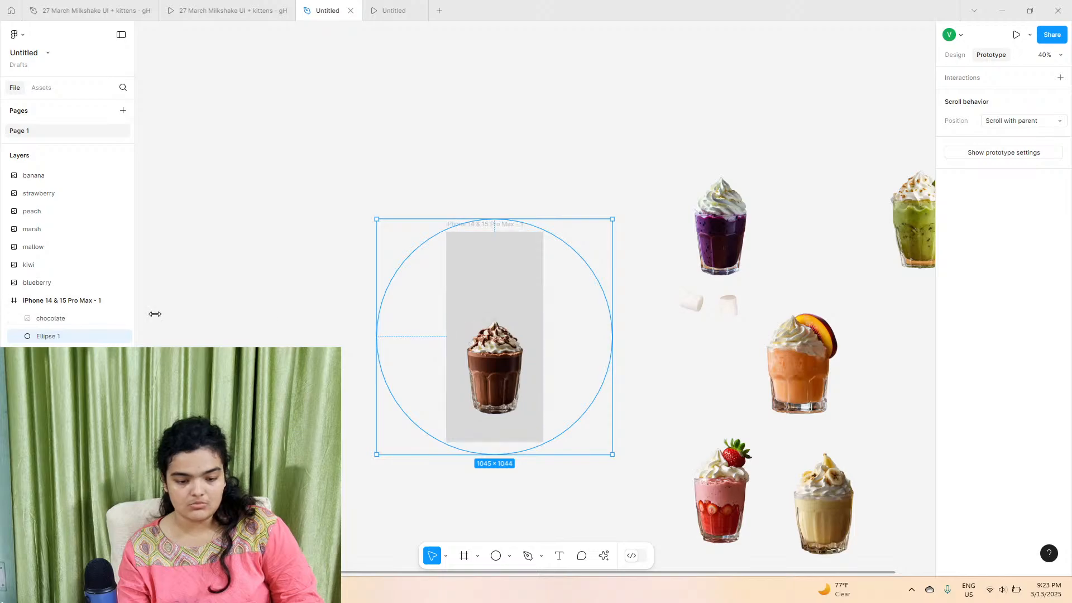
# - Change the circle's solid fill to a radial gradient
pyautogui.scroll(1, 461, 279)
pyautogui.scroll(3, 461, 278)
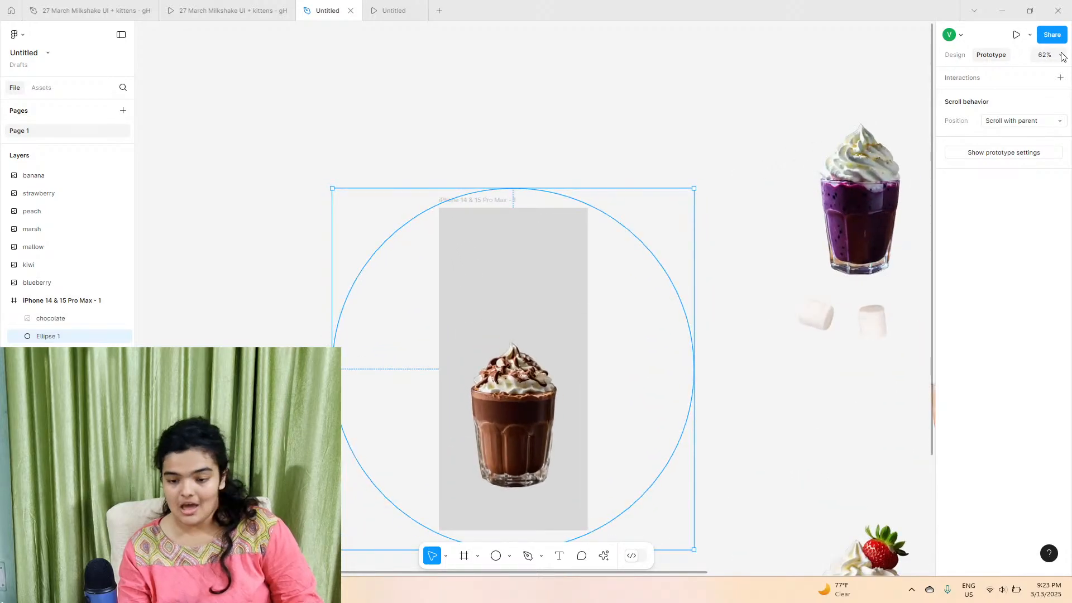
pyautogui.click(954, 55)
pyautogui.click(952, 304)
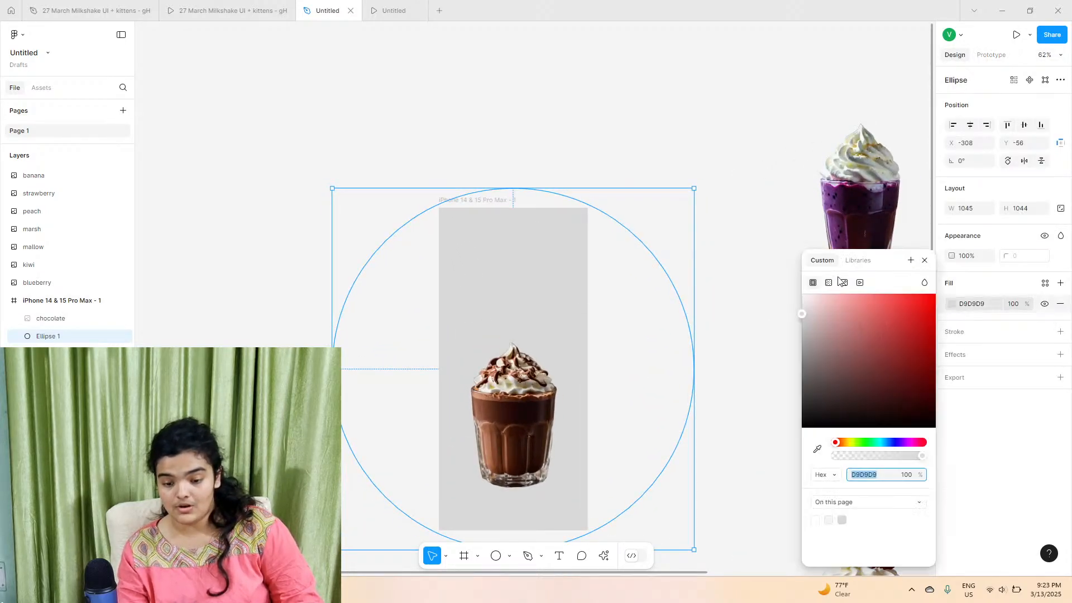
pyautogui.click(832, 284)
pyautogui.click(831, 306)
pyautogui.click(840, 320)
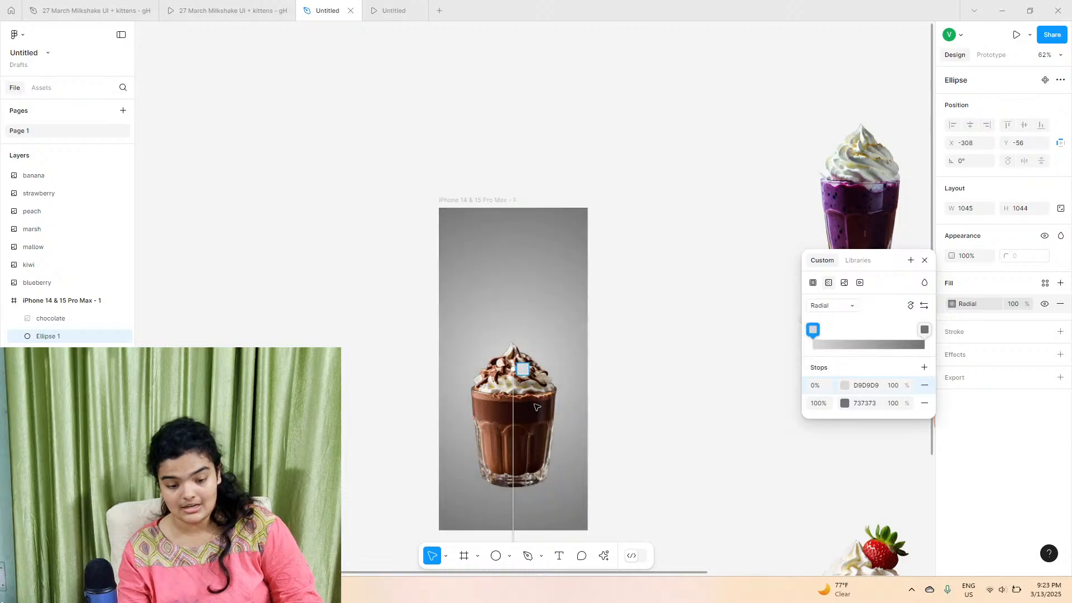
# - Move the radial gradient's centre down onto the middle of the chocolate milkshake glass
pyautogui.moveTo(511, 370); pyautogui.dragTo(511, 410)
pyautogui.scroll(5, 510, 410)
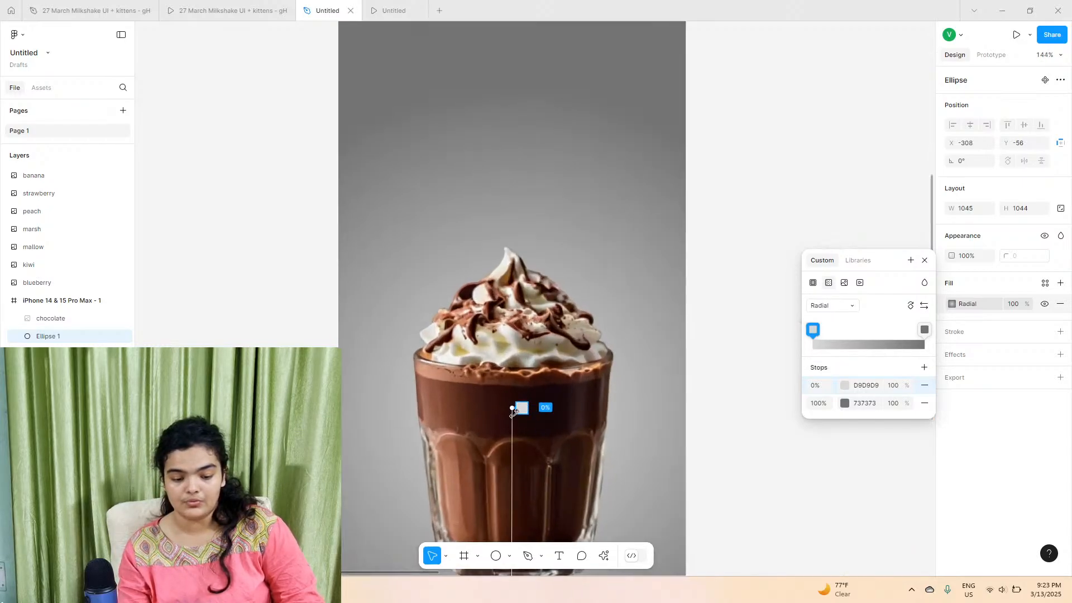
pyautogui.scroll(-3, 511, 410)
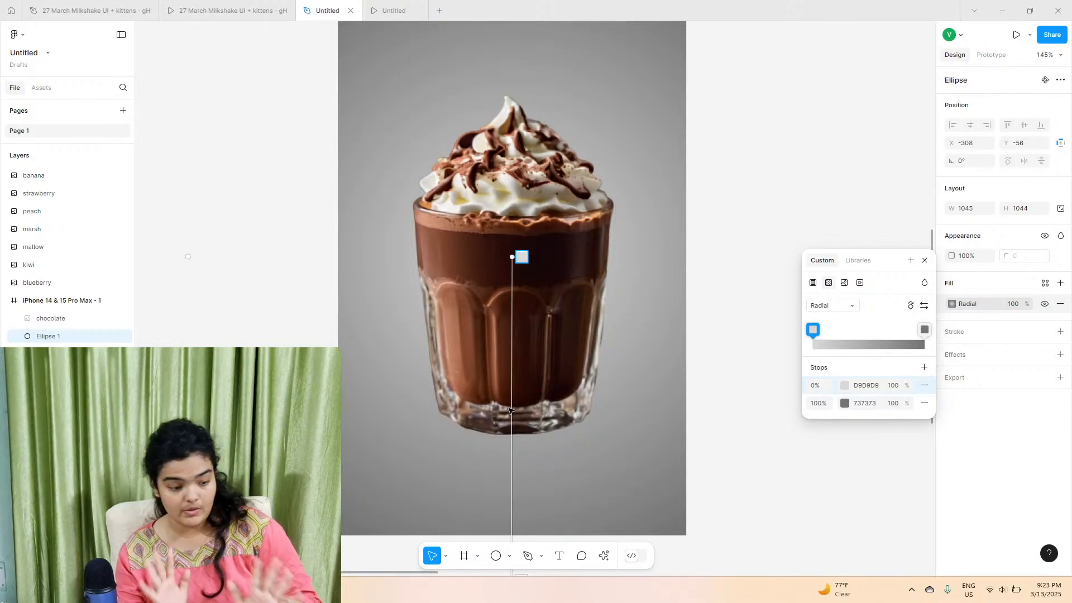
pyautogui.scroll(6, 510, 409)
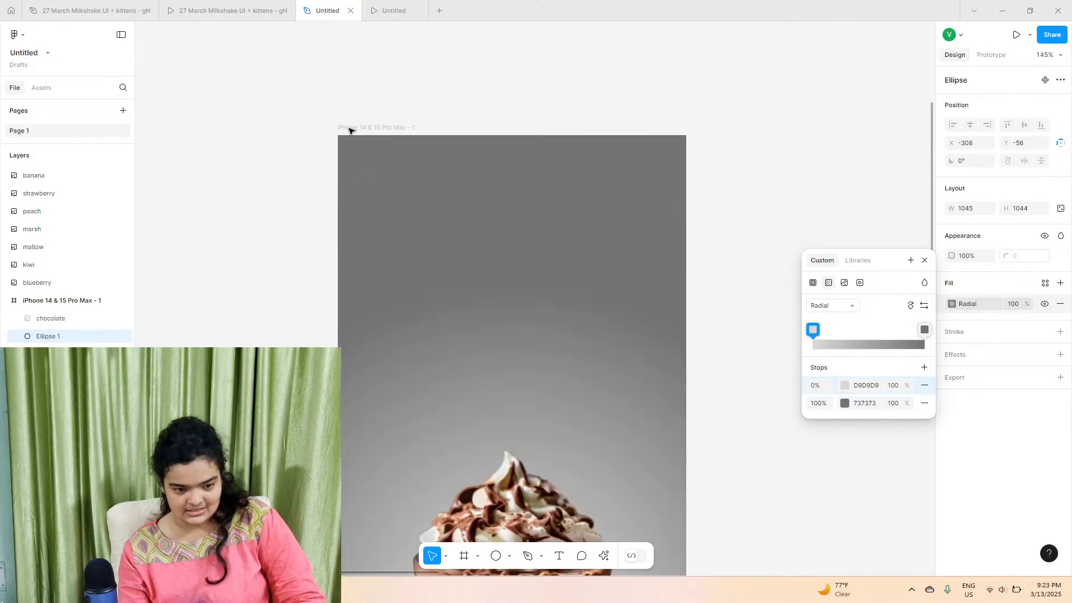
pyautogui.press('Escape')
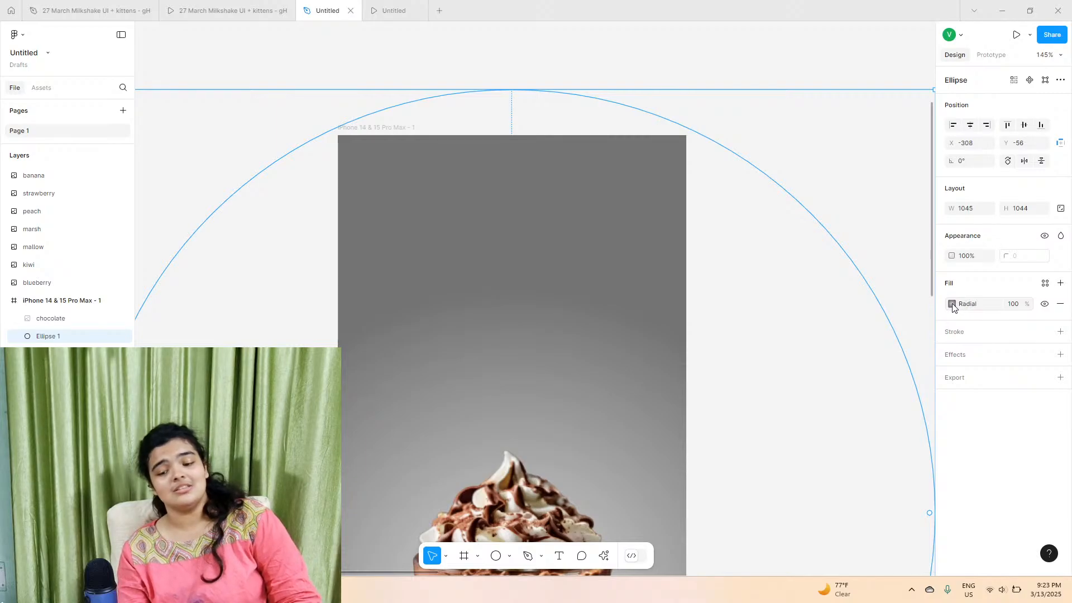
# - Set the circle gradient's 100% stop to dark maroon 2F0000
pyautogui.click(952, 304)
pyautogui.click(844, 449)
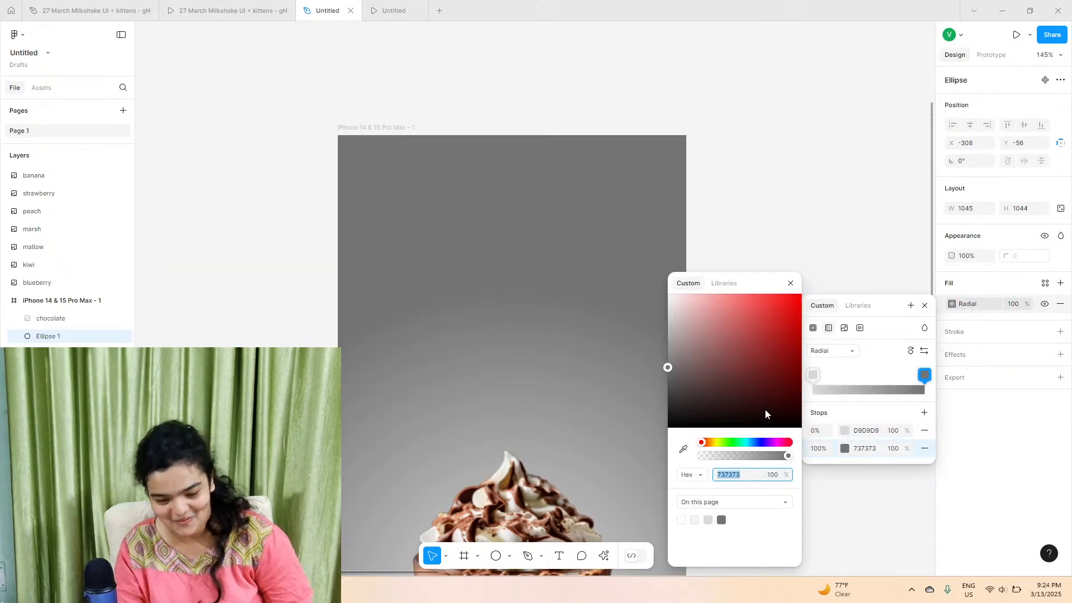
pyautogui.moveTo(785, 410); pyautogui.dragTo(802, 407)
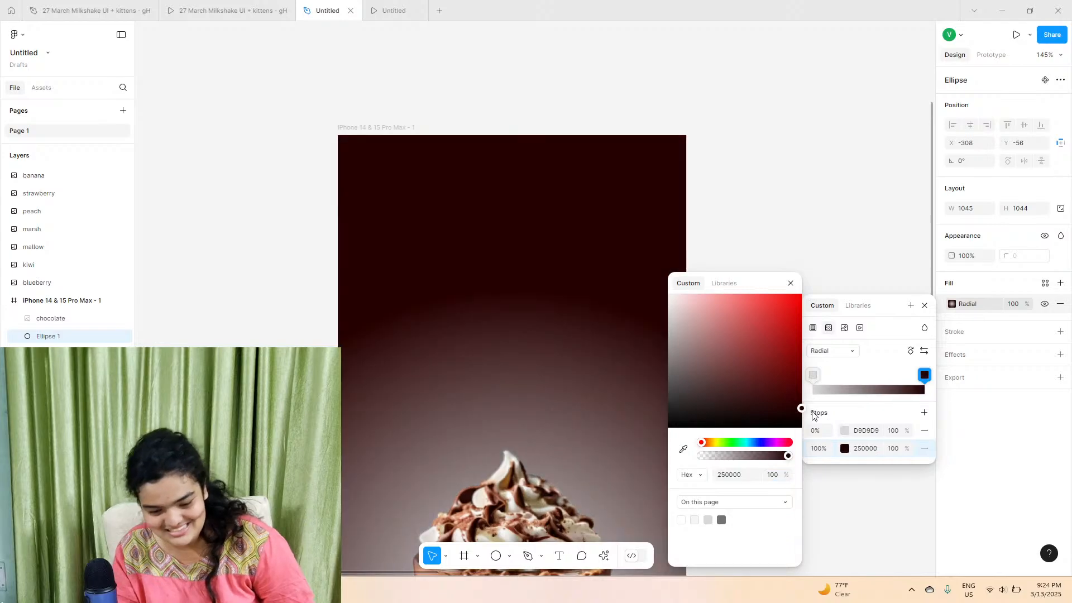
# - Set the circle gradient's 0% stop to brown 7A4B00 and widen the radial gradient slightly
pyautogui.click(845, 429)
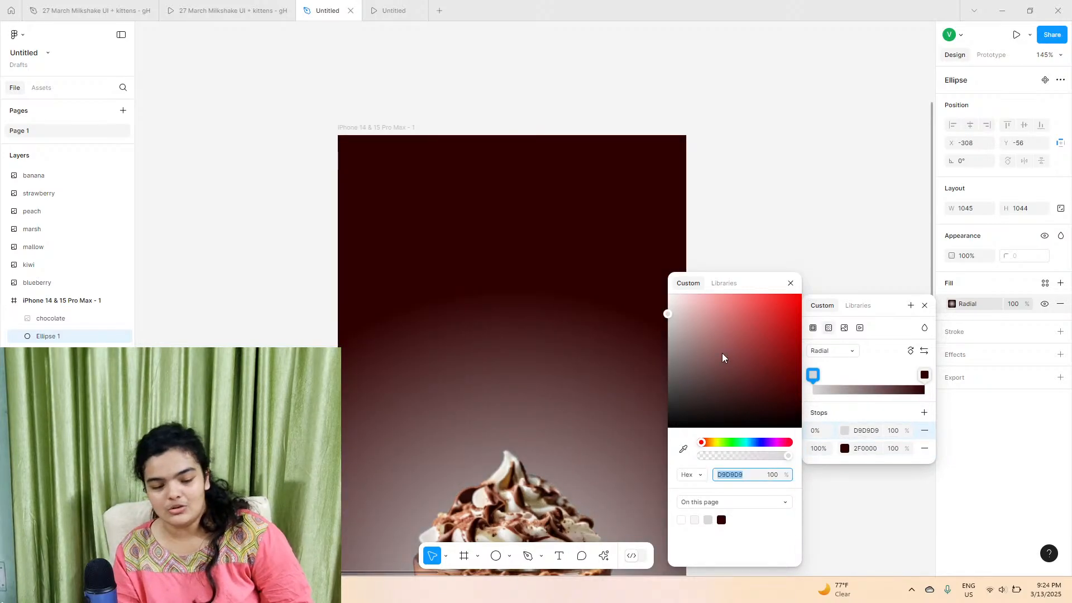
pyautogui.scroll(-3, 411, 300)
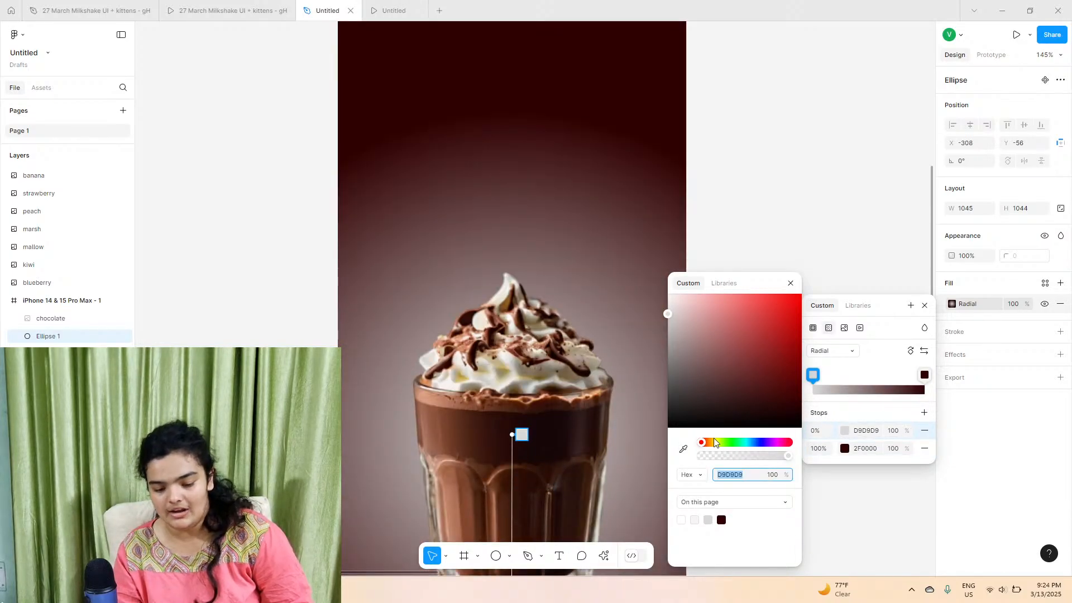
pyautogui.moveTo(715, 442); pyautogui.dragTo(715, 445)
pyautogui.moveTo(756, 387); pyautogui.dragTo(814, 395)
pyautogui.moveTo(713, 443); pyautogui.dragTo(712, 444)
pyautogui.scroll(-5, 598, 357)
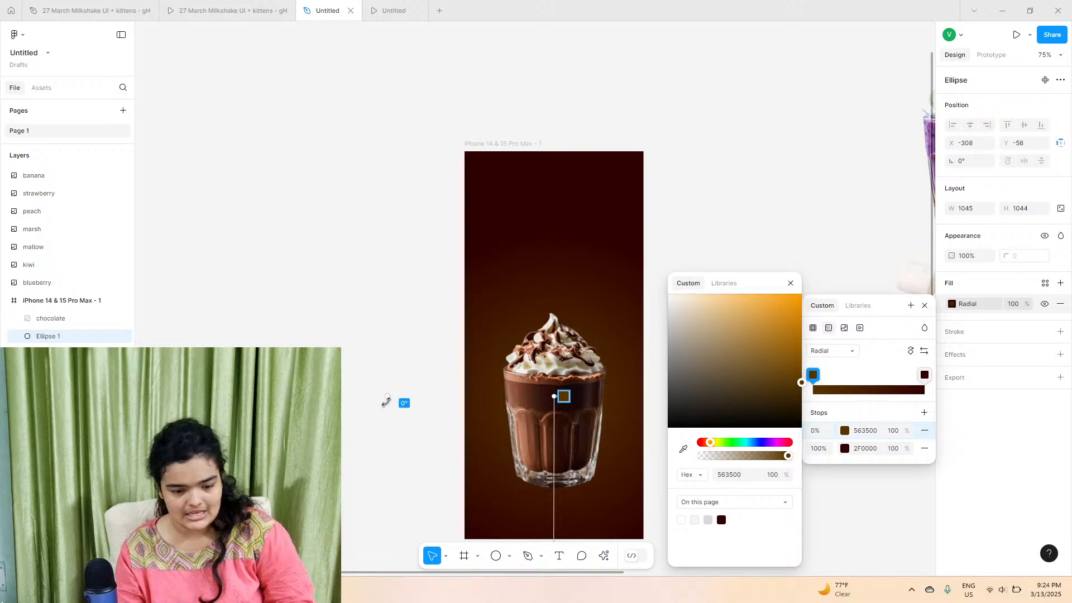
pyautogui.moveTo(385, 401)
pyautogui.mouseDown()
pyautogui.moveTo(337, 397)
pyautogui.moveTo(377, 408)
pyautogui.moveTo(374, 395)
pyautogui.mouseUp()
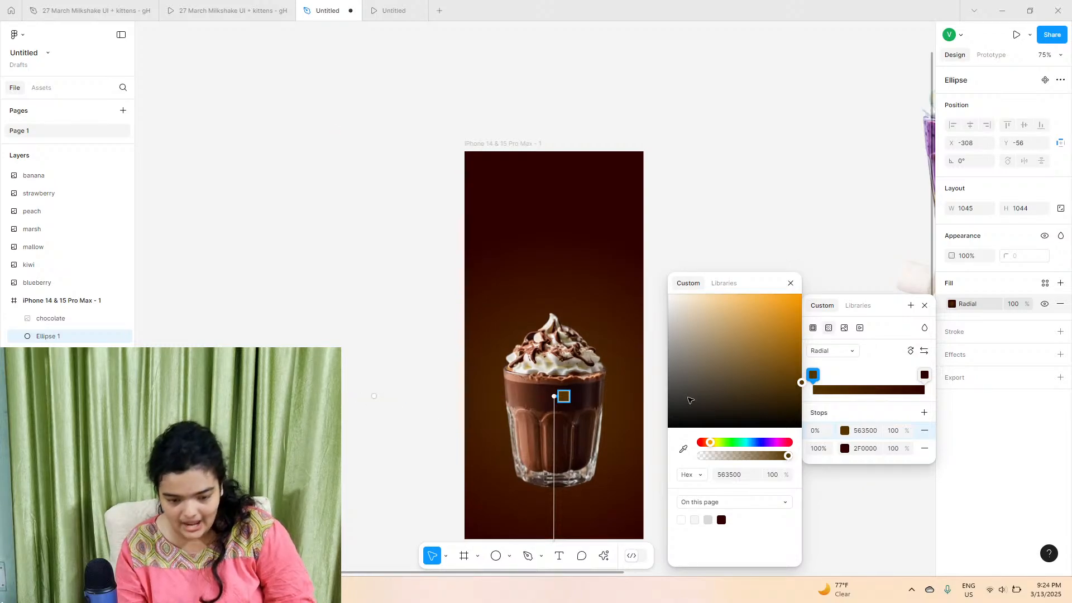
pyautogui.click(776, 384)
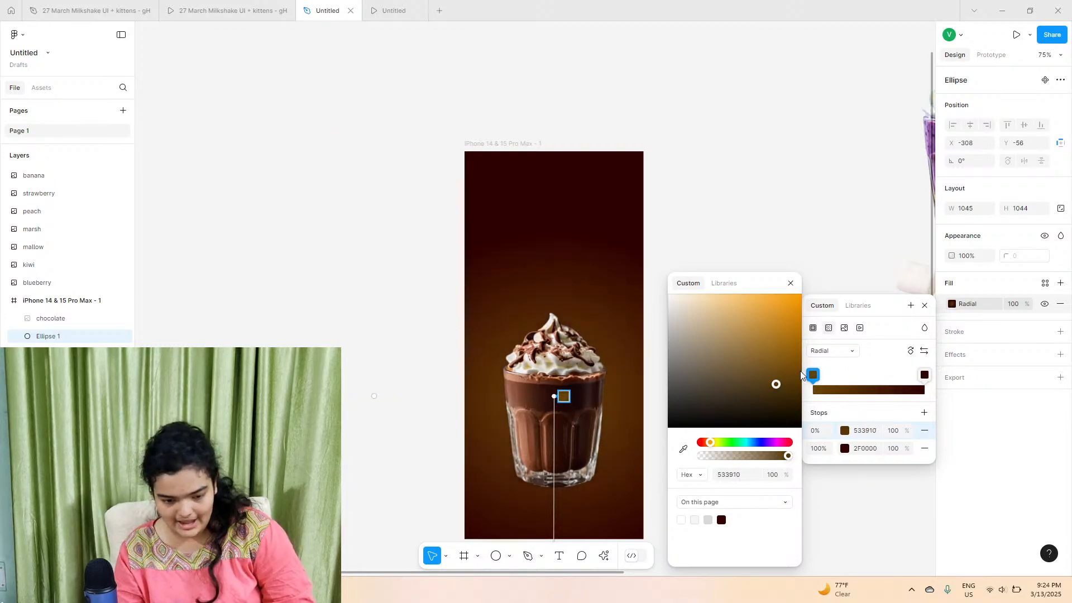
pyautogui.moveTo(801, 375); pyautogui.dragTo(822, 367)
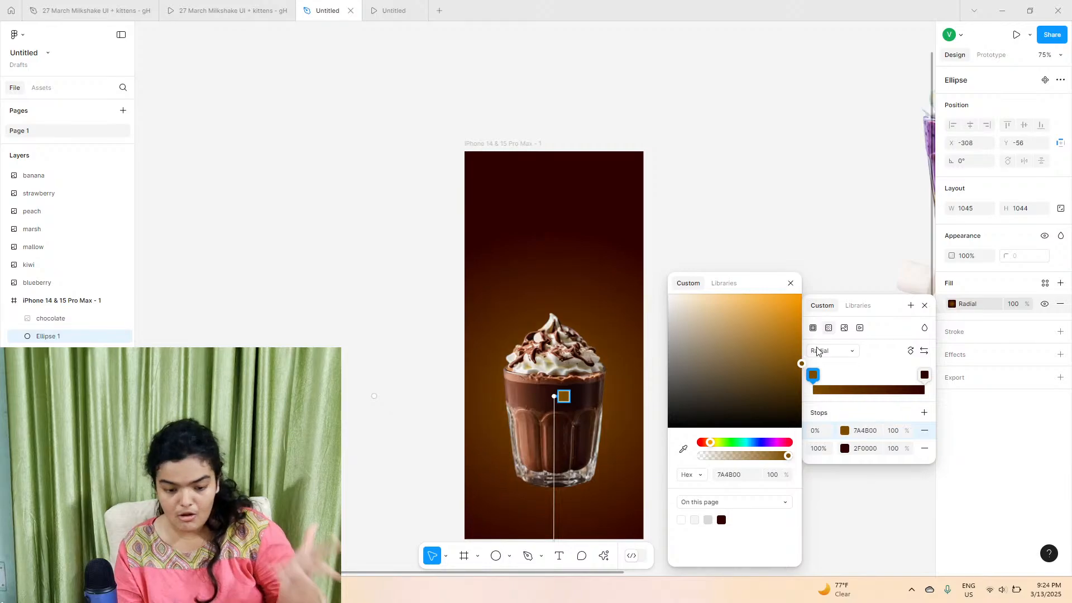
pyautogui.press('Escape')
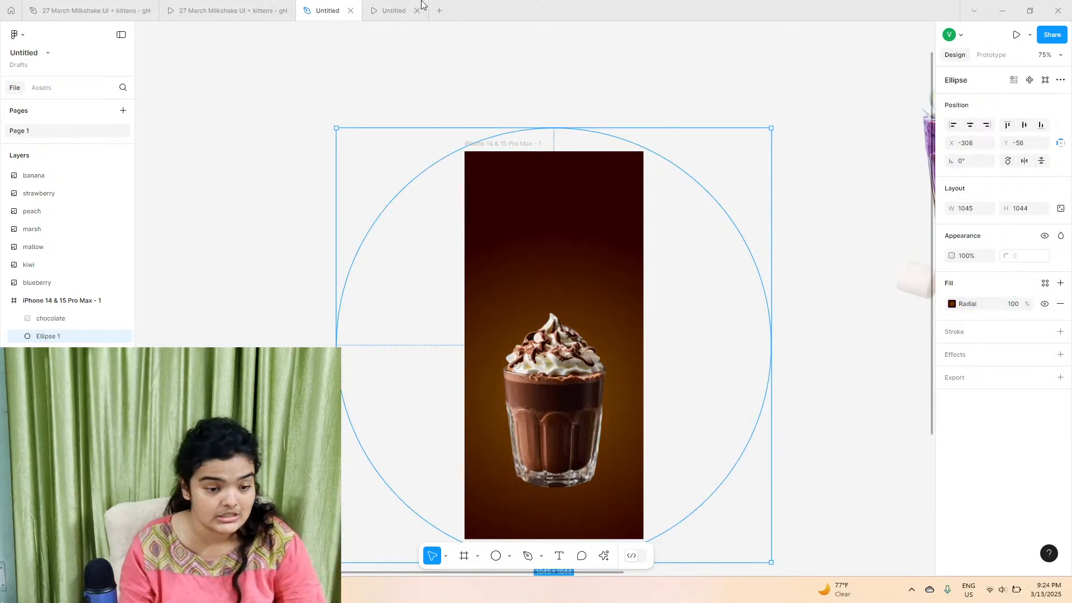
# - Review the finished milkshake prototype up to its chocolate screen, and inspect the text settings of the finished chocolate frame's heading and tagline
pyautogui.click(291, 10)
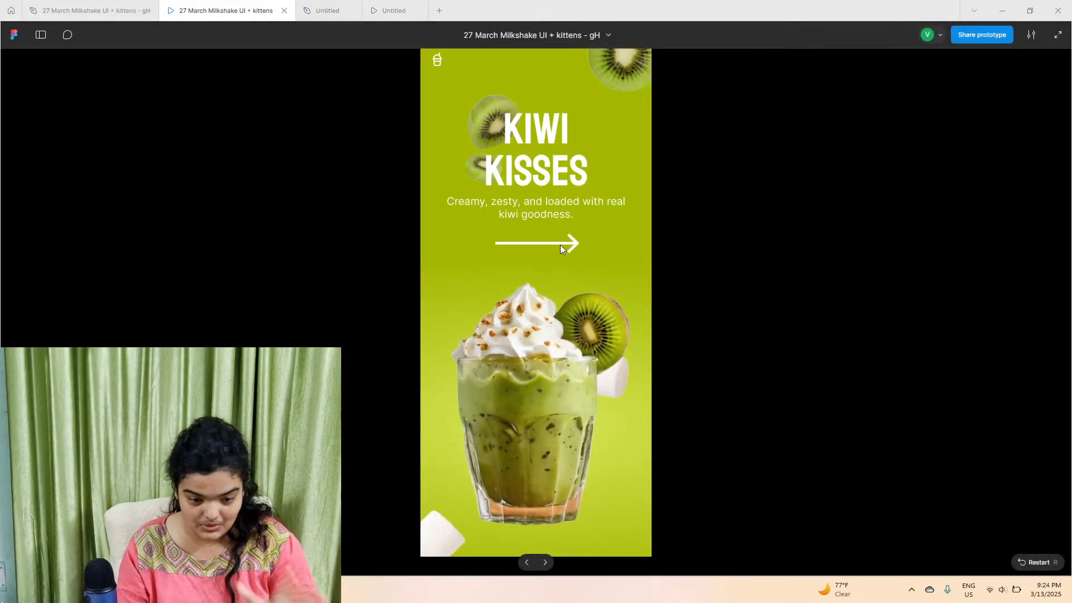
pyautogui.click(560, 248)
pyautogui.click(557, 261)
pyautogui.click(557, 261)
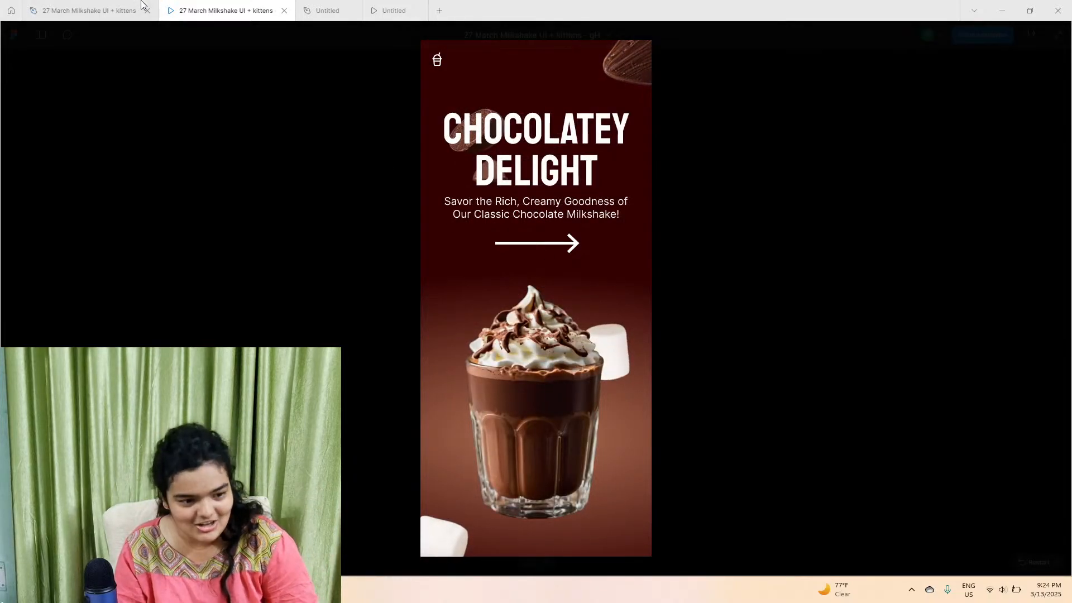
pyautogui.click(89, 10)
pyautogui.click(236, 230)
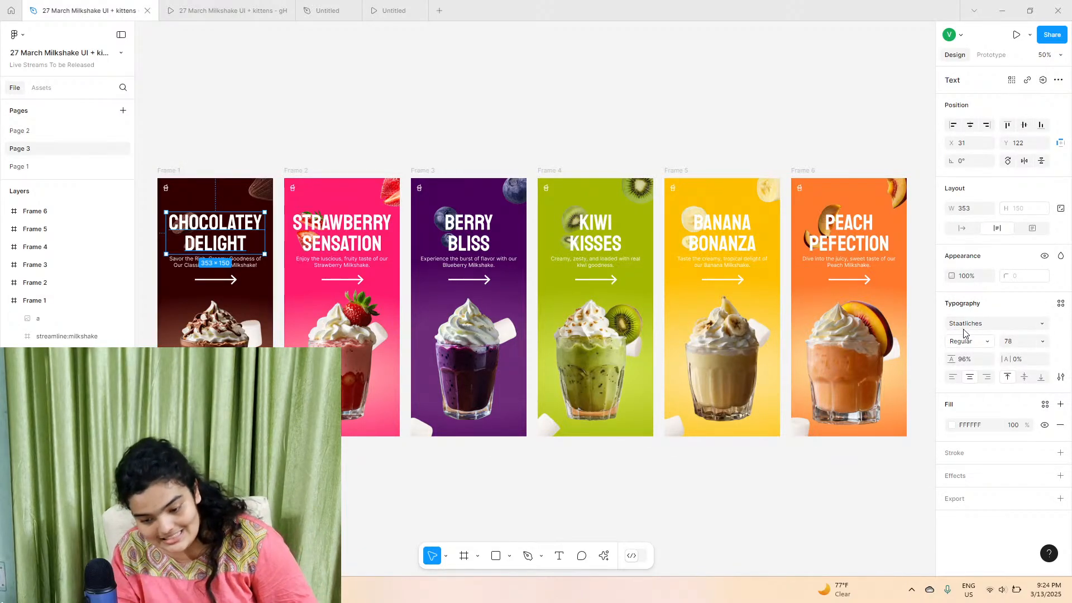
pyautogui.click(255, 260)
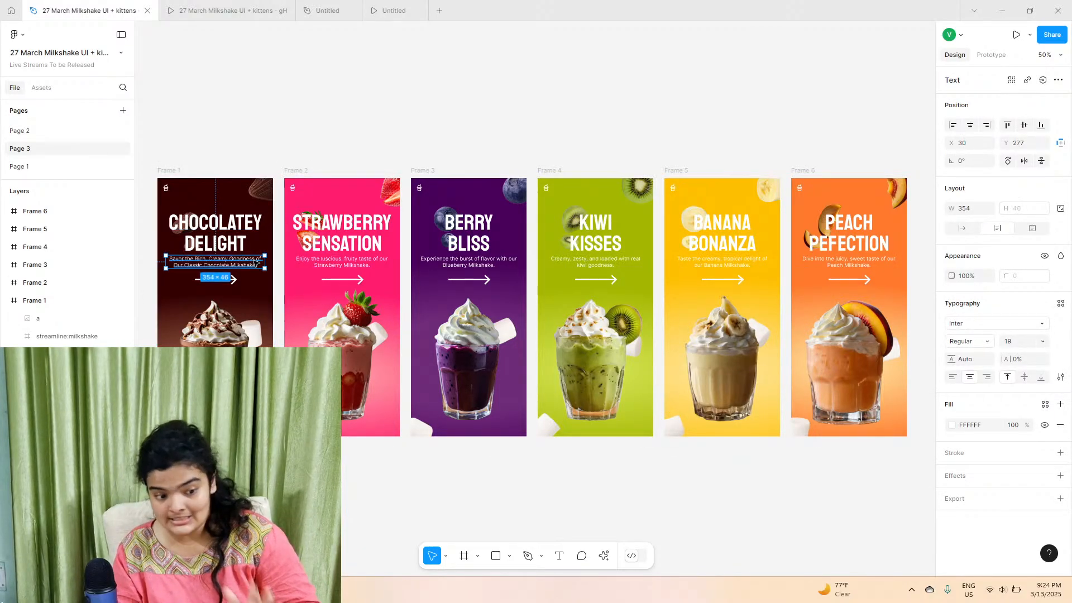
pyautogui.click(324, 10)
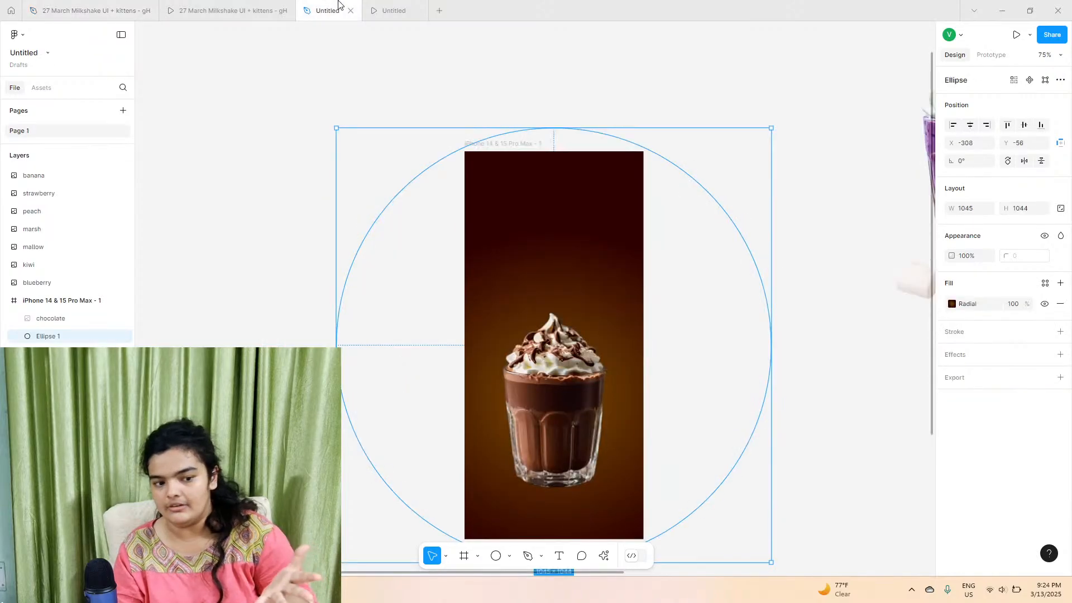
# - Add the text "Chocolatey delight" above the chocolate milkshake in the phone frame
pyautogui.press('t')
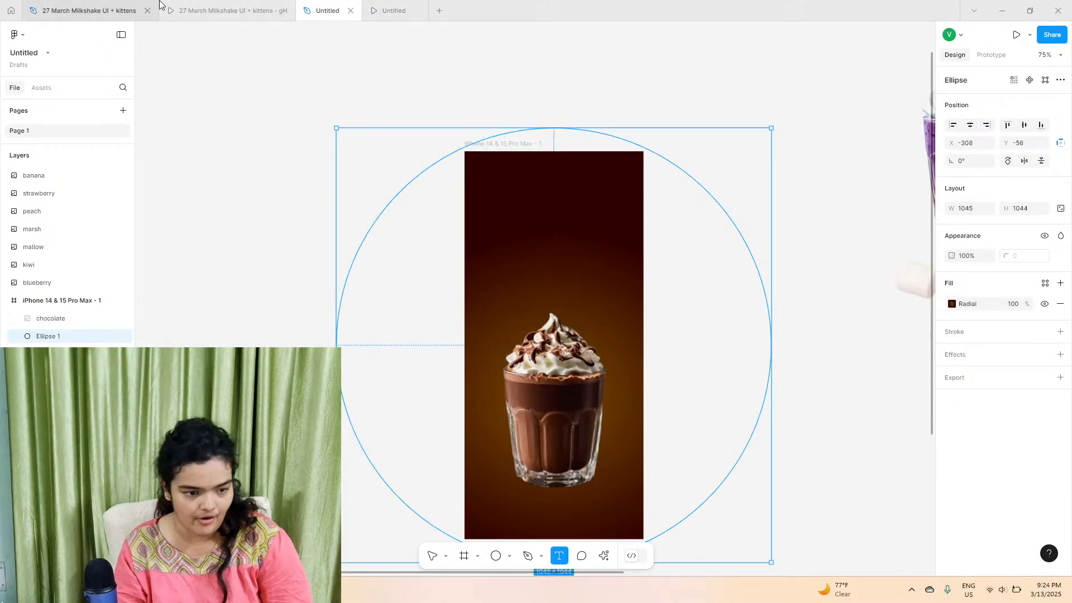
pyautogui.click(266, 5)
pyautogui.click(335, 9)
pyautogui.click(500, 214)
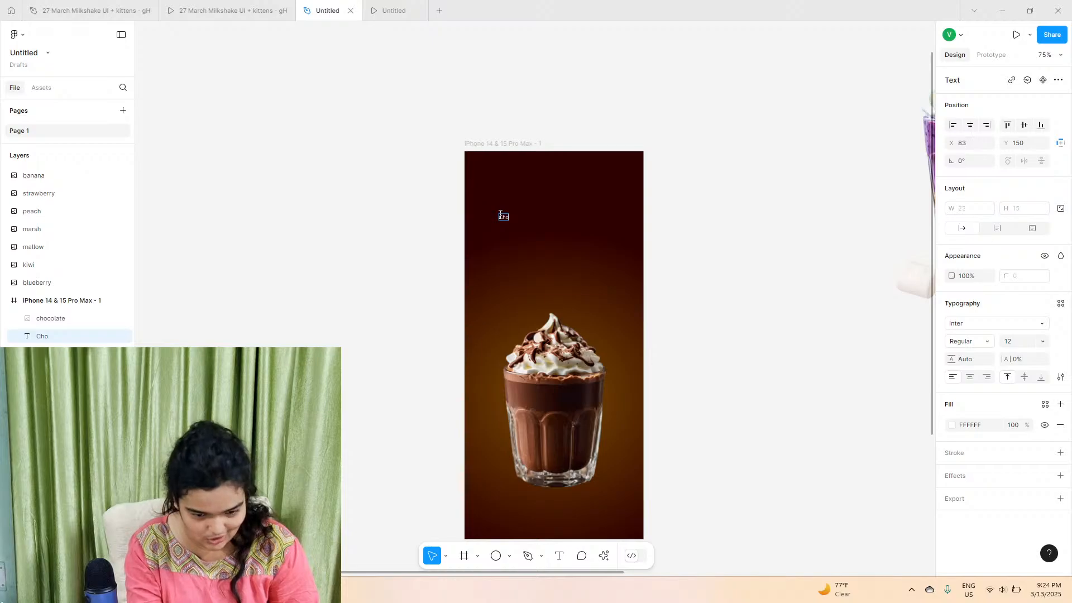
pyautogui.write('Cho')
pyautogui.scroll(5, 508, 197)
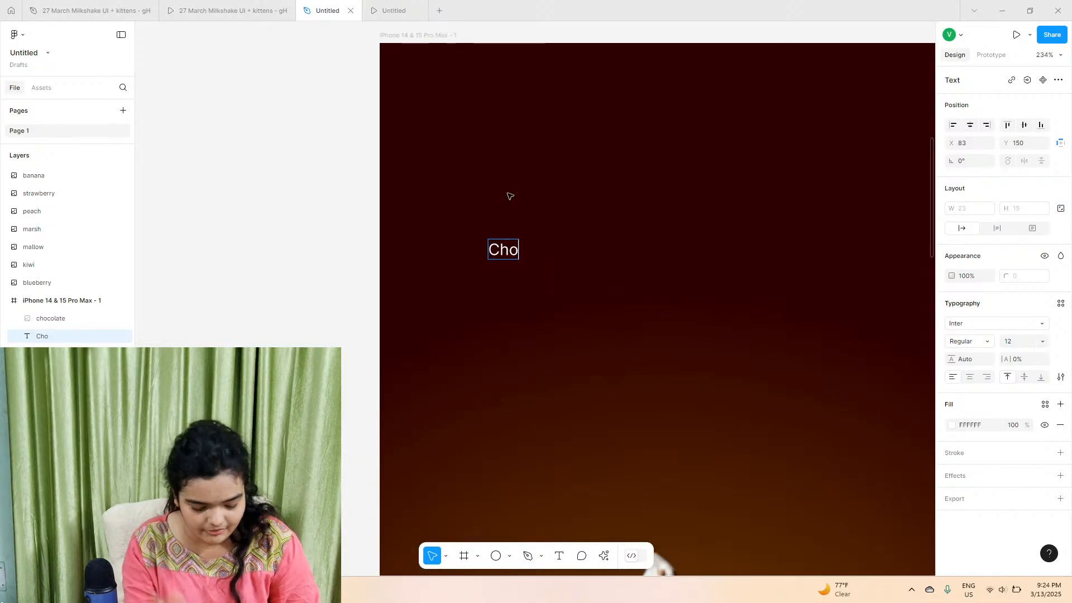
pyautogui.write('colatey ')
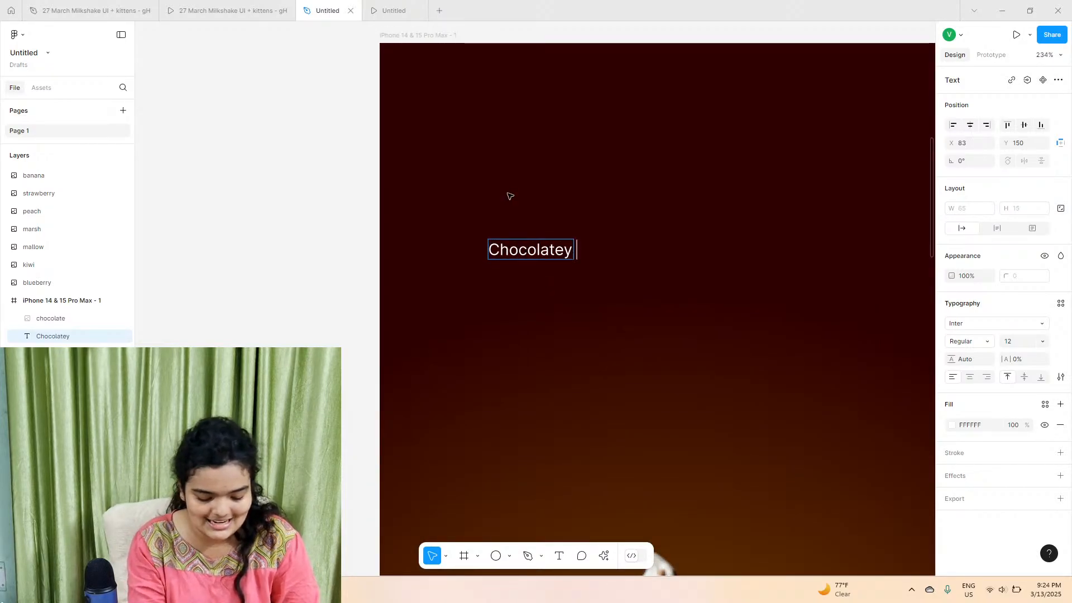
pyautogui.write('delight')
pyautogui.press('Escape')
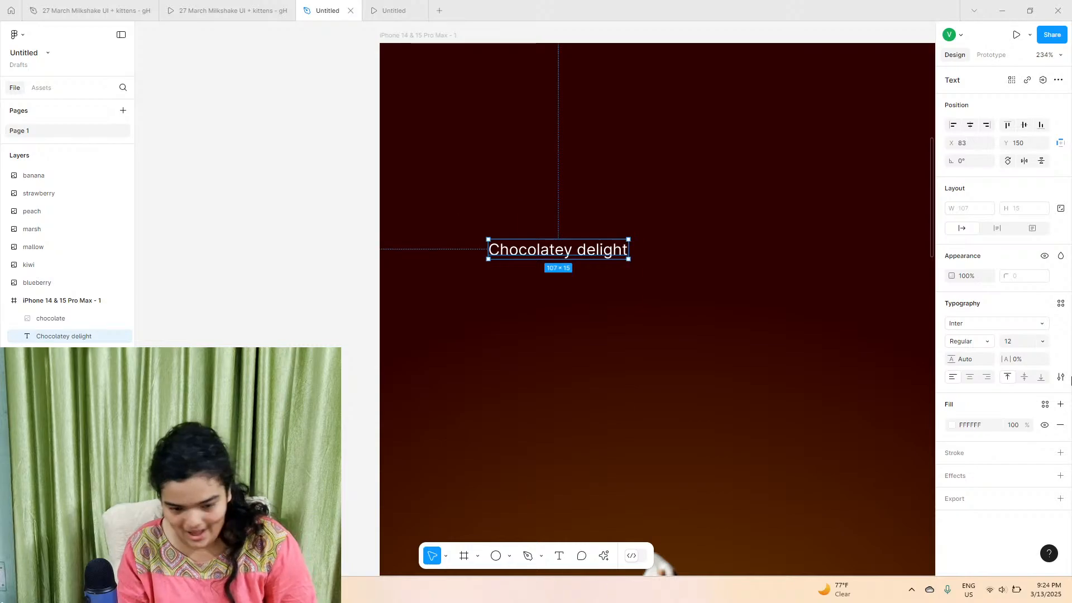
# - Set the heading's font to Staatliches and its size to 96
pyautogui.click(979, 328)
pyautogui.write('st')
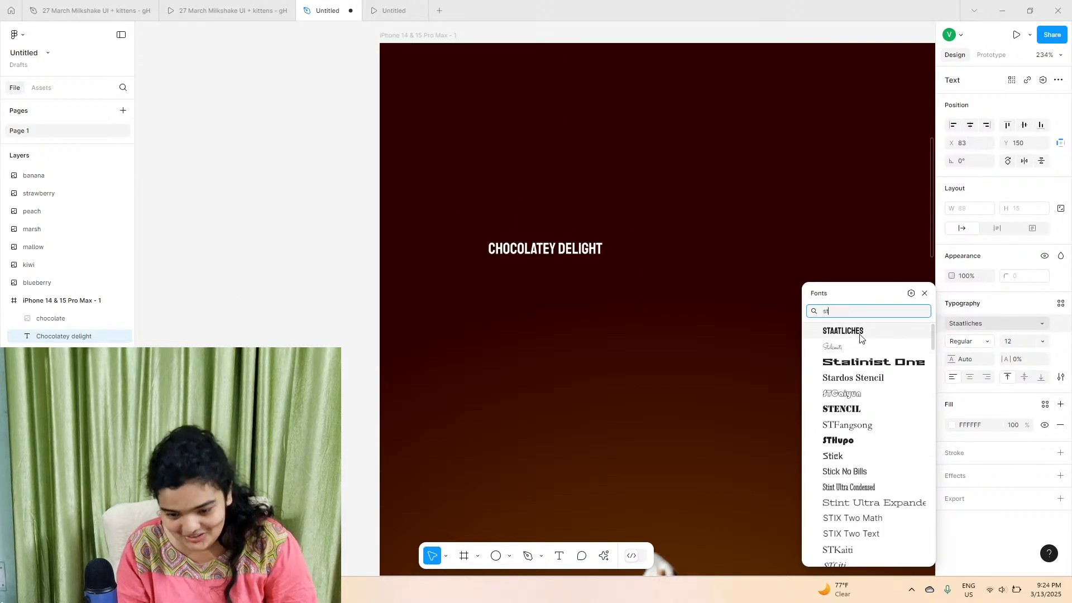
pyautogui.press('Return')
pyautogui.click(1042, 341)
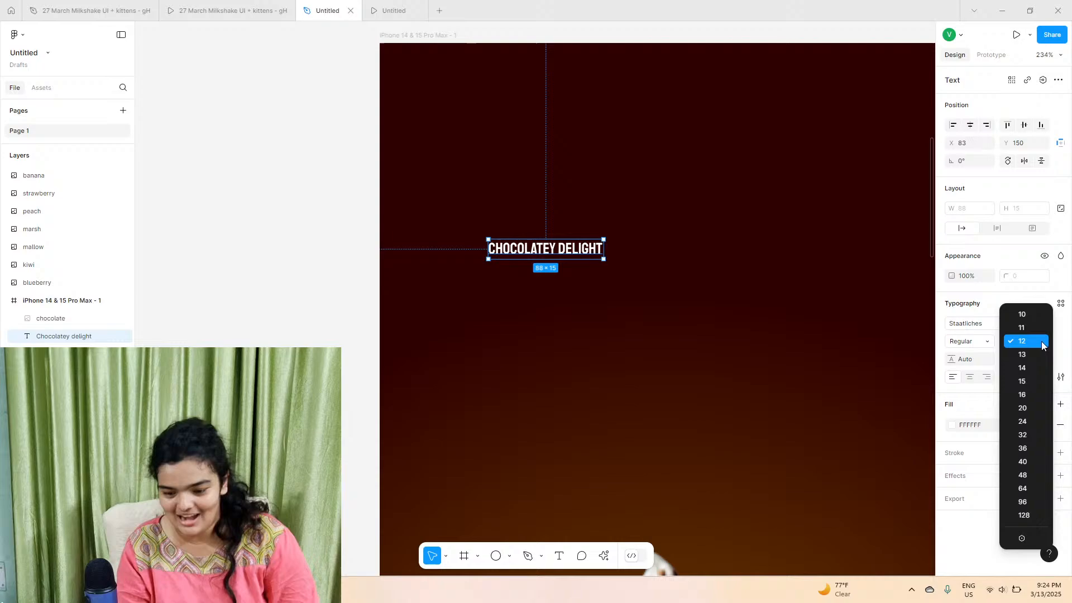
pyautogui.click(1036, 505)
# - Narrow the heading's text box to about 411 wide, centre-align its text and shift it towards the frame's middle
pyautogui.scroll(-5, 670, 424)
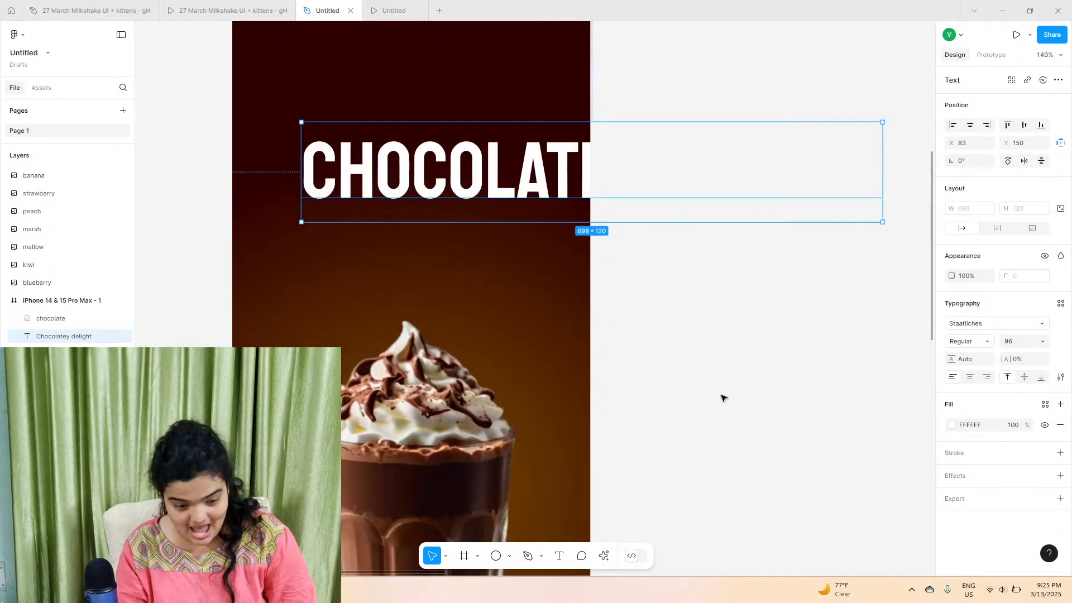
pyautogui.scroll(-4, 731, 385)
pyautogui.moveTo(836, 235); pyautogui.dragTo(675, 242)
pyautogui.click(987, 377)
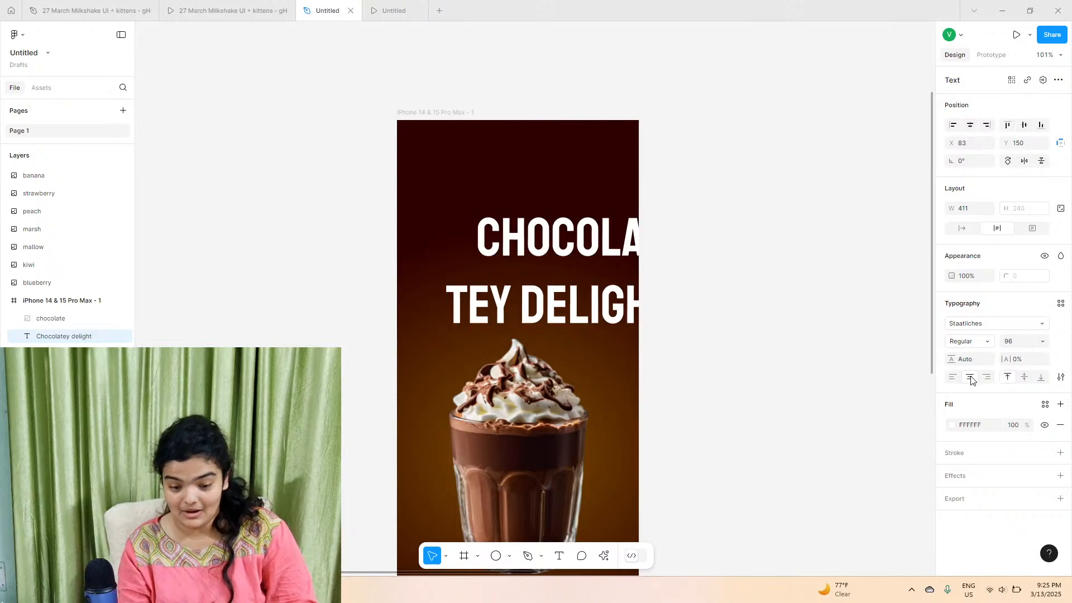
pyautogui.click(970, 376)
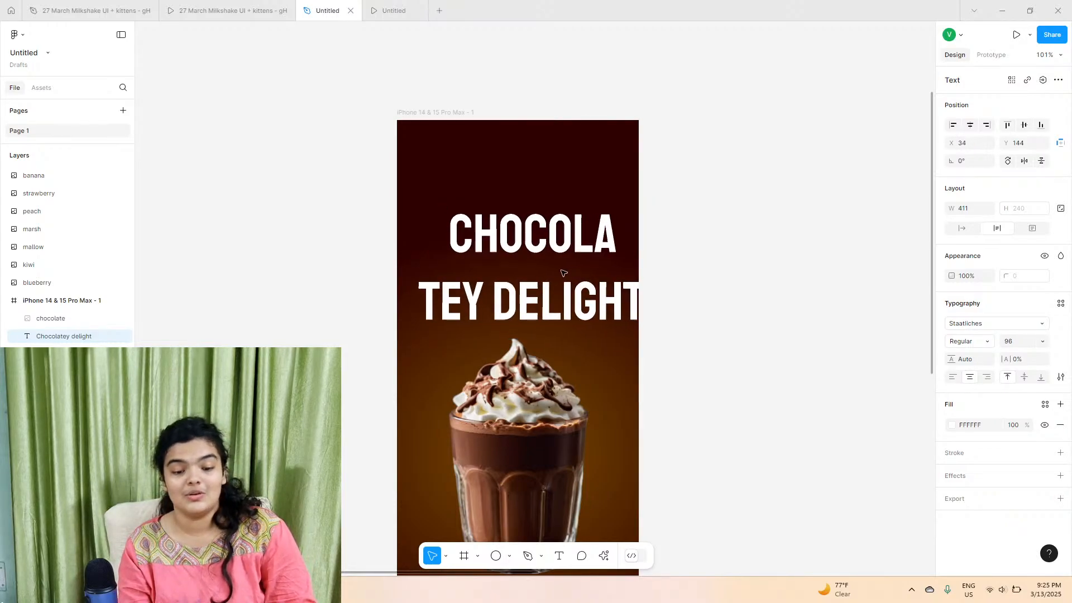
# - Set the heading's font size to 72 and tighten its line height to about 106.7%
pyautogui.click(1044, 346)
pyautogui.click(1024, 315)
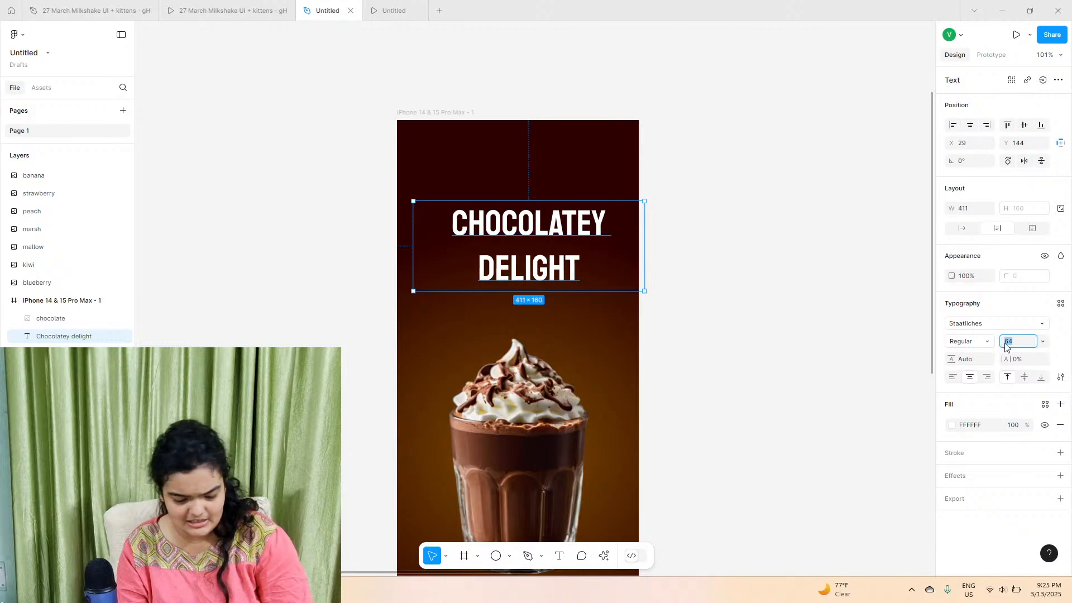
pyautogui.press('Return')
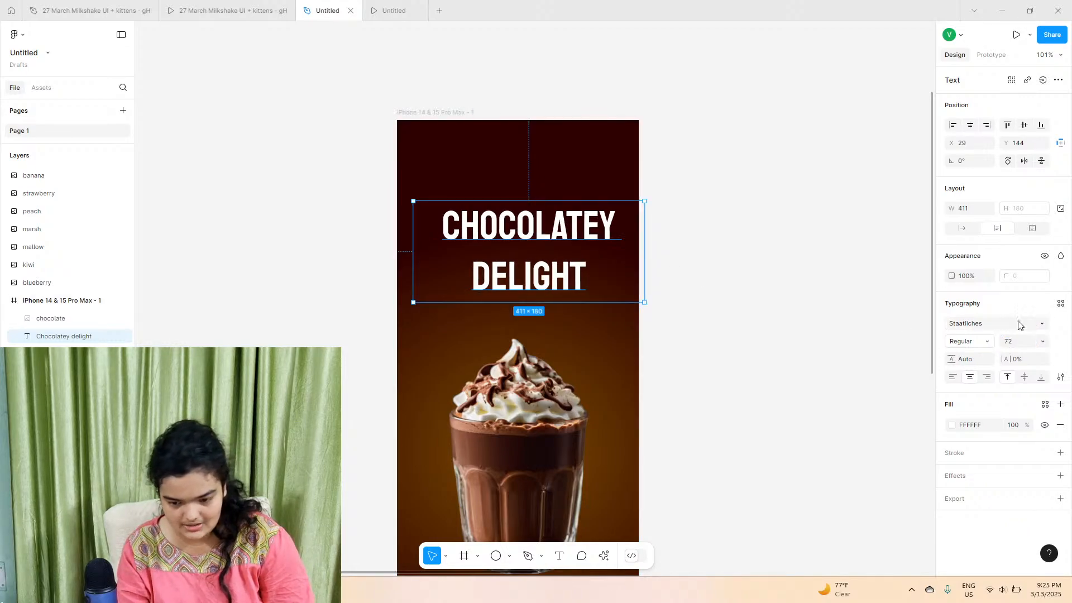
pyautogui.moveTo(955, 369); pyautogui.dragTo(135, 266)
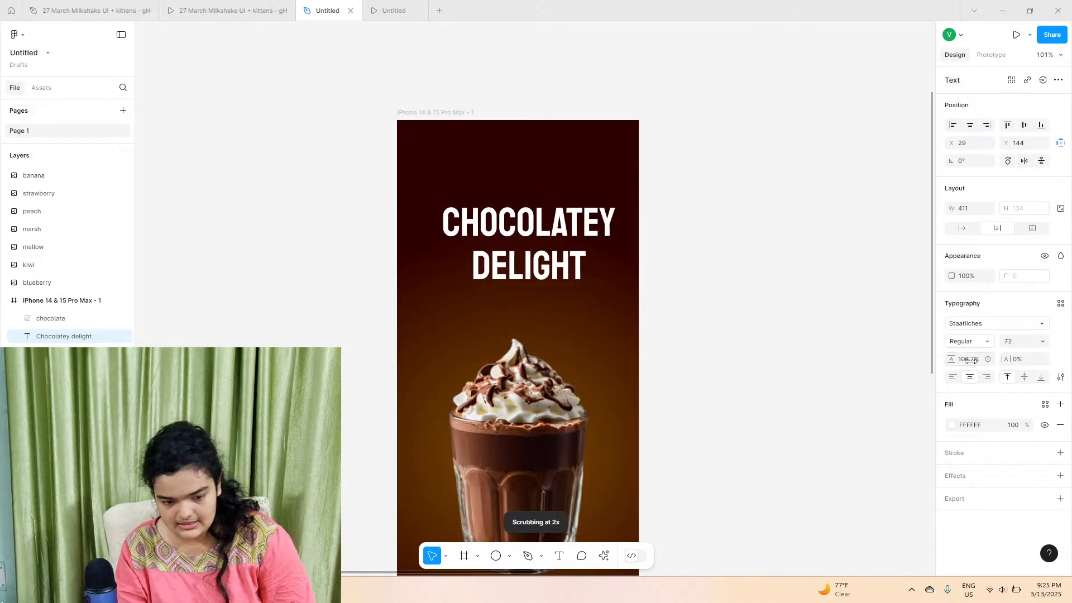
# - Move the heading to about X 9, Y 176, centred in the frame, and set its font size to 84
pyautogui.moveTo(586, 267); pyautogui.dragTo(575, 285)
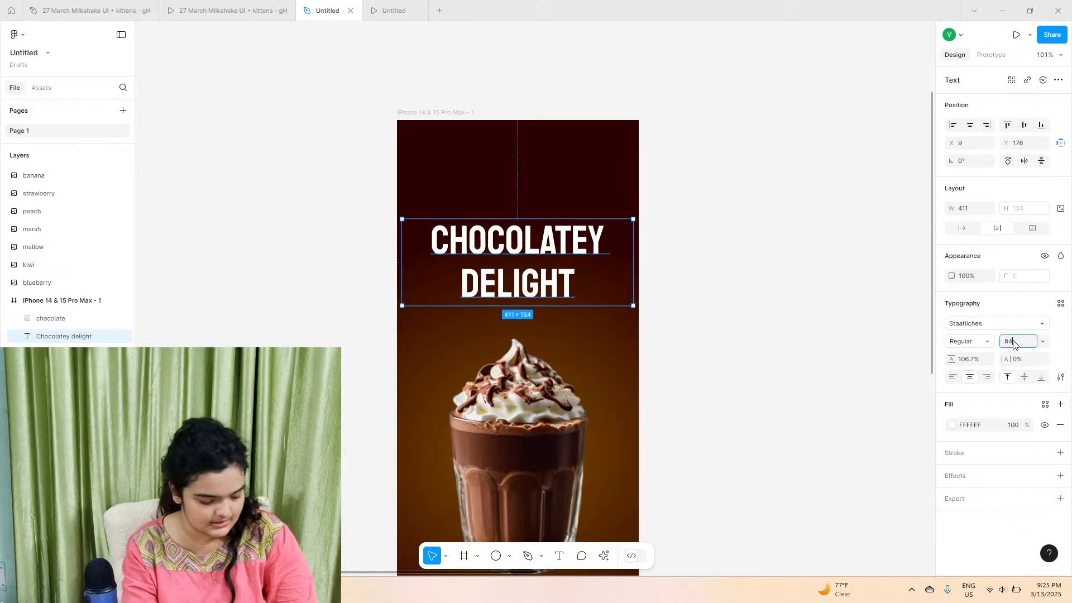
pyautogui.click(1014, 343)
pyautogui.write('84')
pyautogui.press('Return')
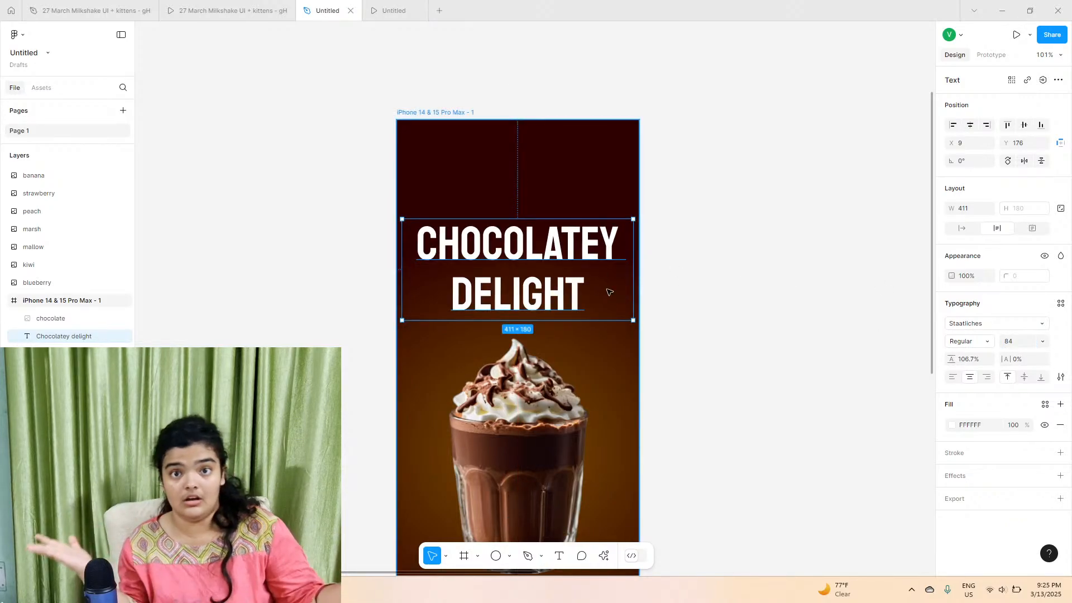
# - Compare the heading with the finished prototype, set its font size to 80 and nudge it down to about Y 181
pyautogui.click(178, 7)
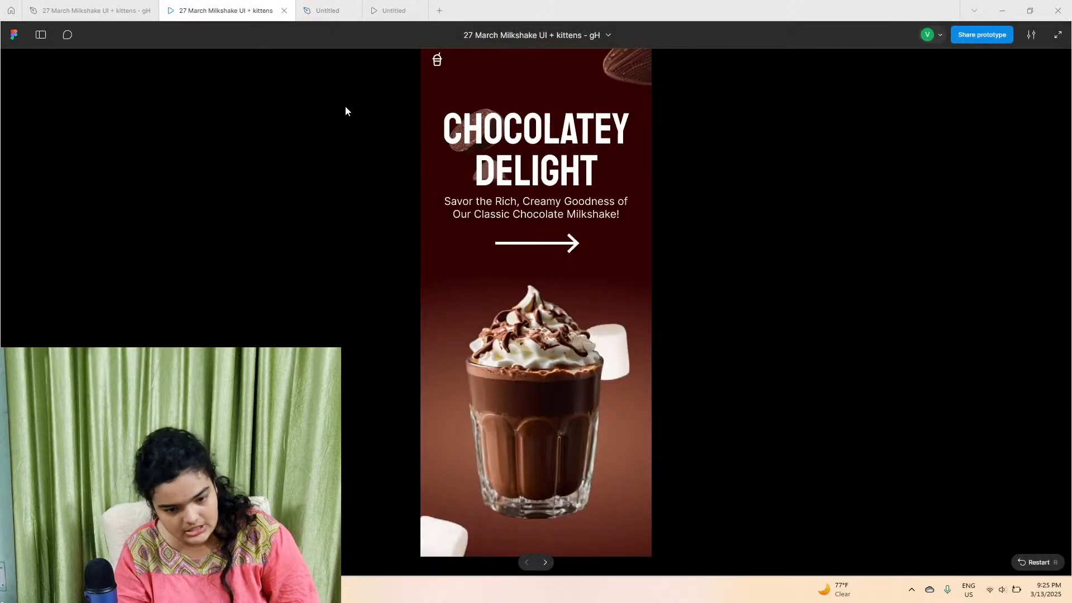
pyautogui.click(315, 7)
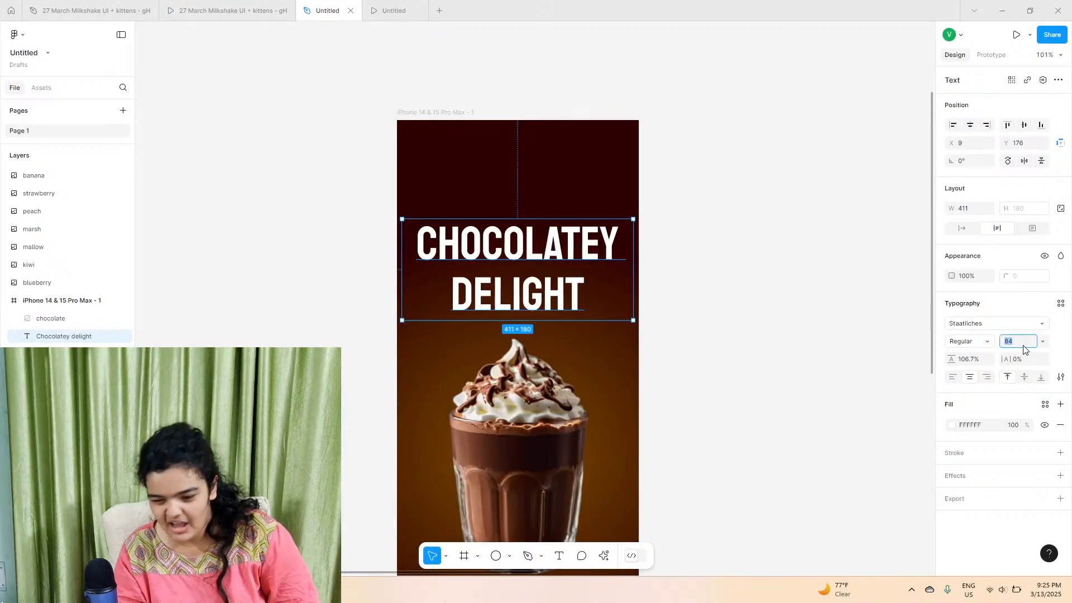
pyautogui.write('80')
pyautogui.press('Return')
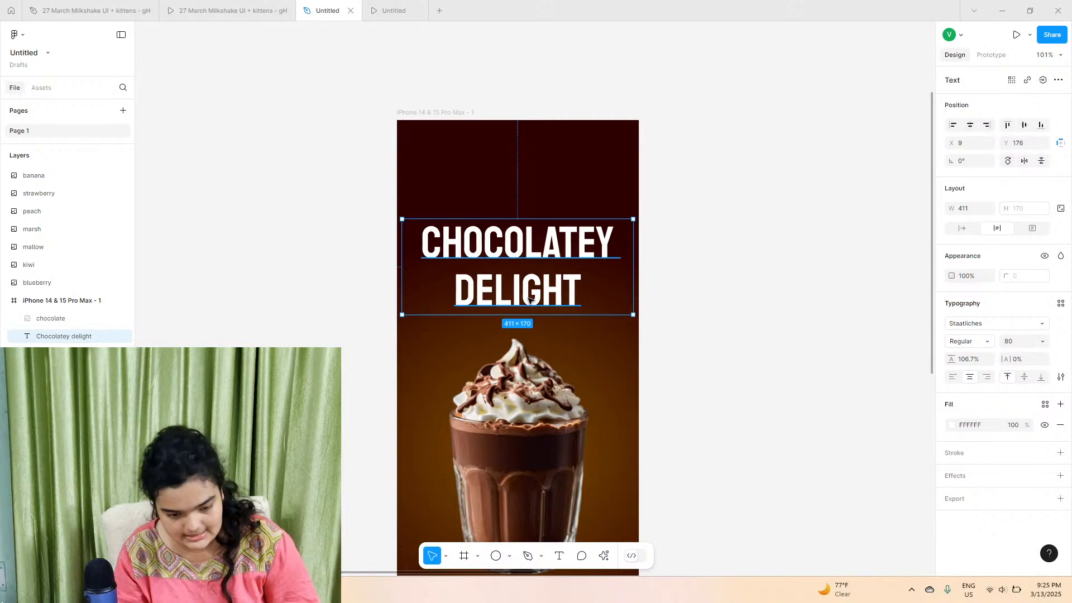
pyautogui.moveTo(515, 288); pyautogui.dragTo(514, 290)
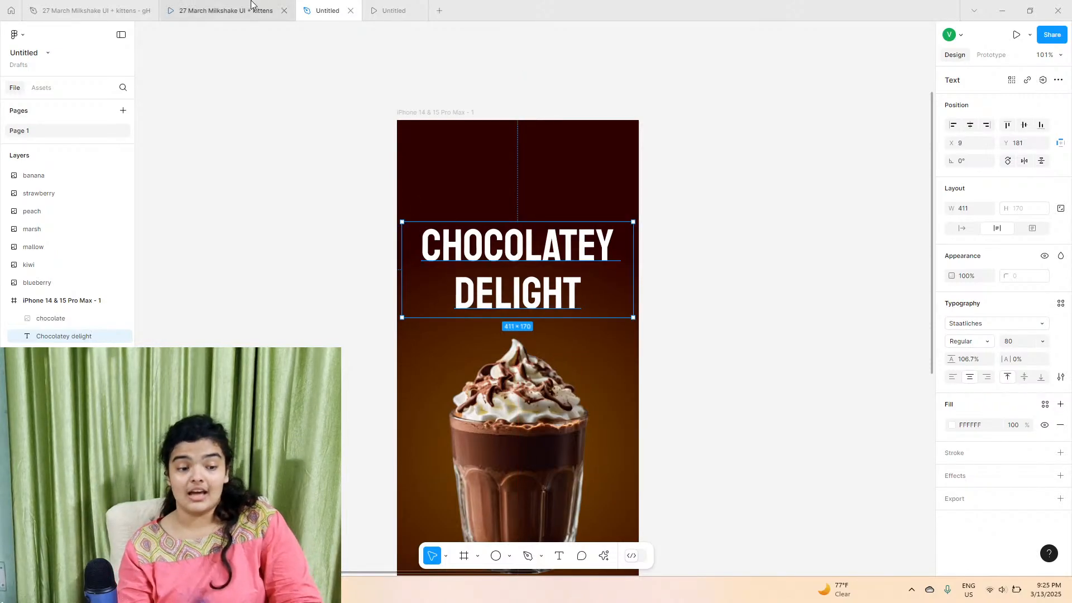
# - Check the small drink icon in the finished prototype and search the Iconify plugin for "milkshake" in the new design file
pyautogui.click(253, 4)
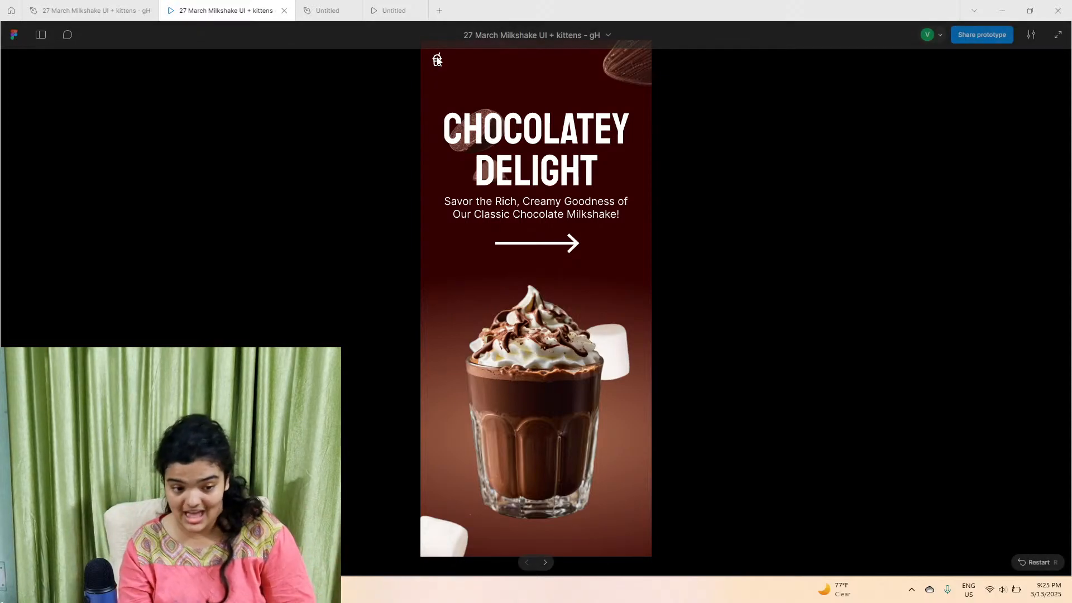
pyautogui.click(344, 4)
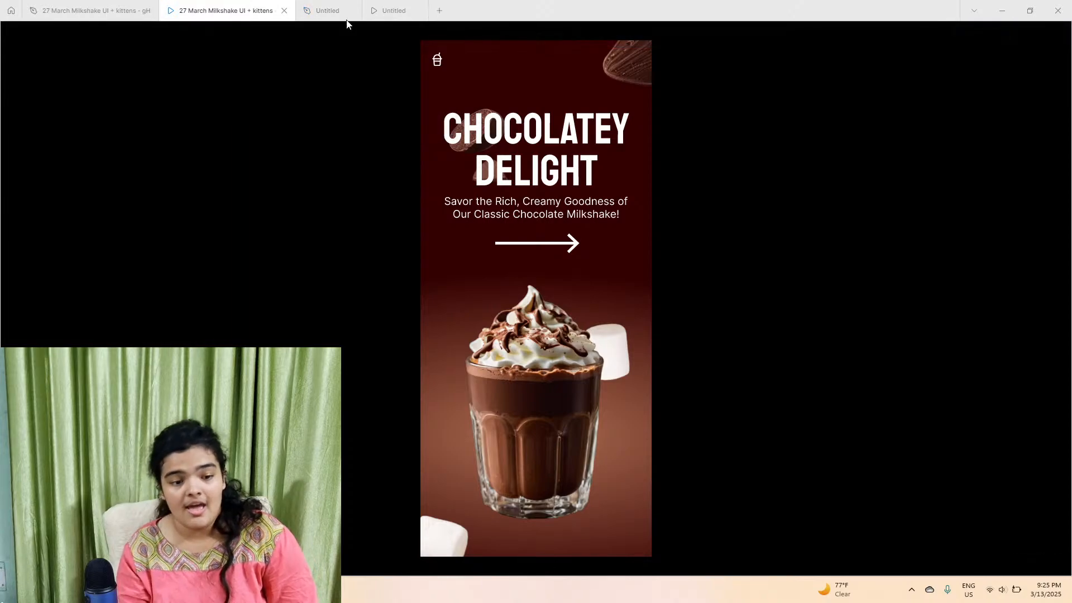
pyautogui.click(603, 554)
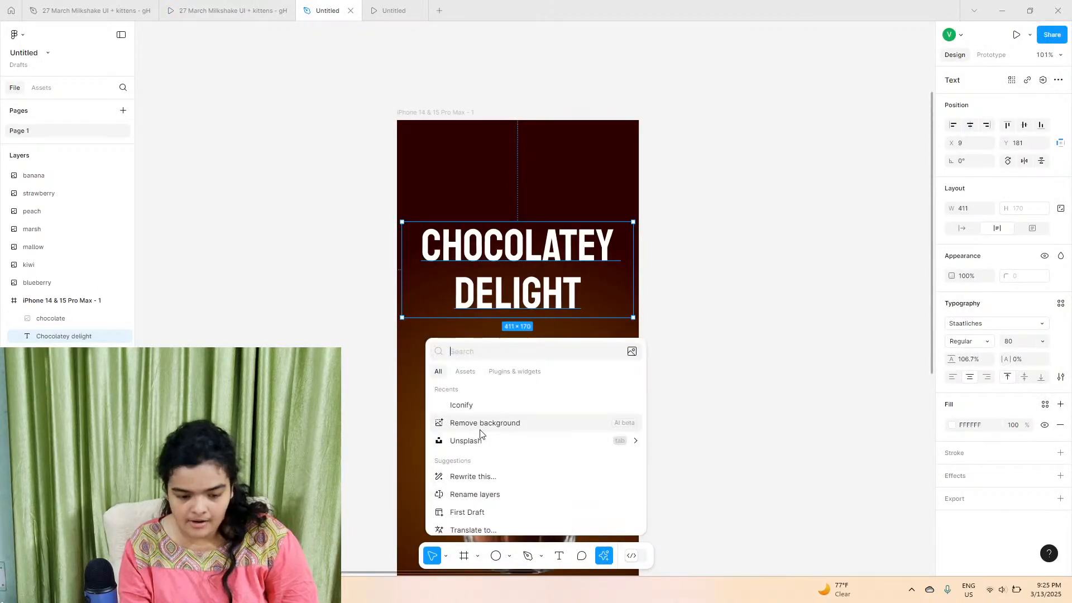
pyautogui.press('Escape')
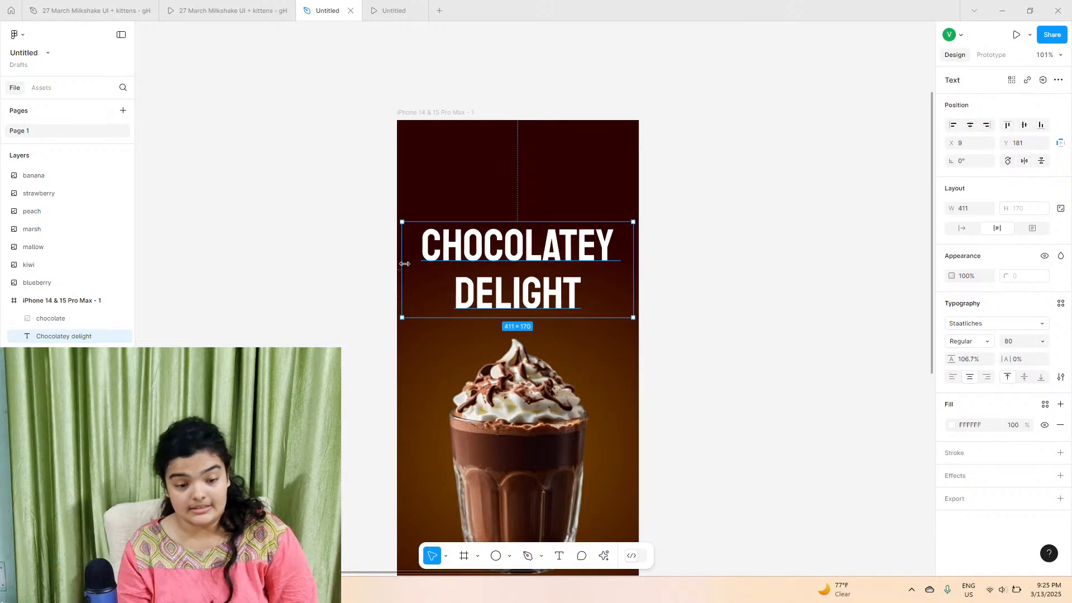
pyautogui.click(221, 149)
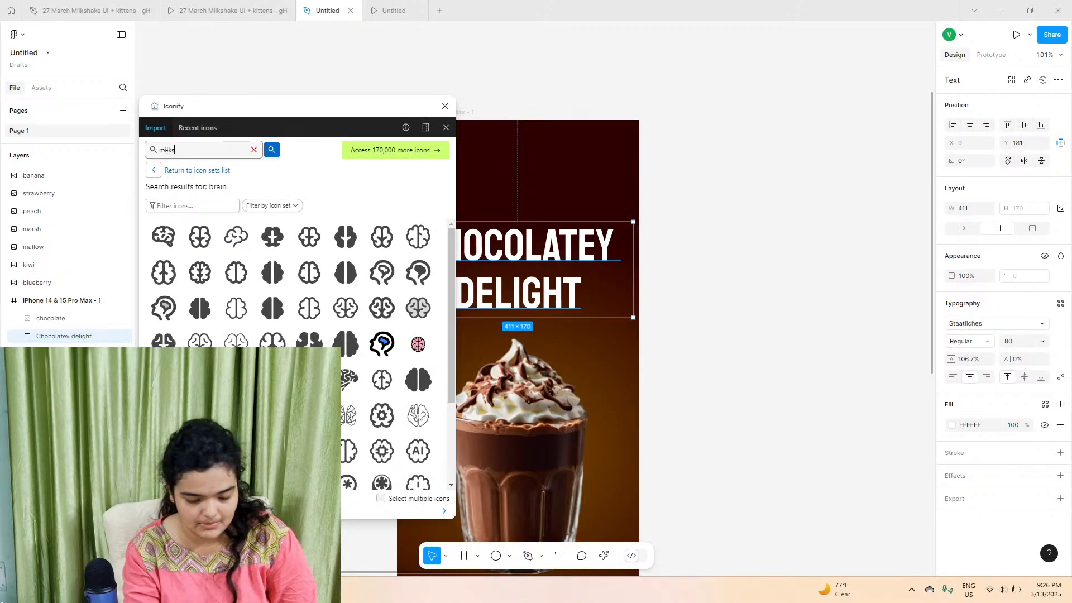
pyautogui.write('milkshake')
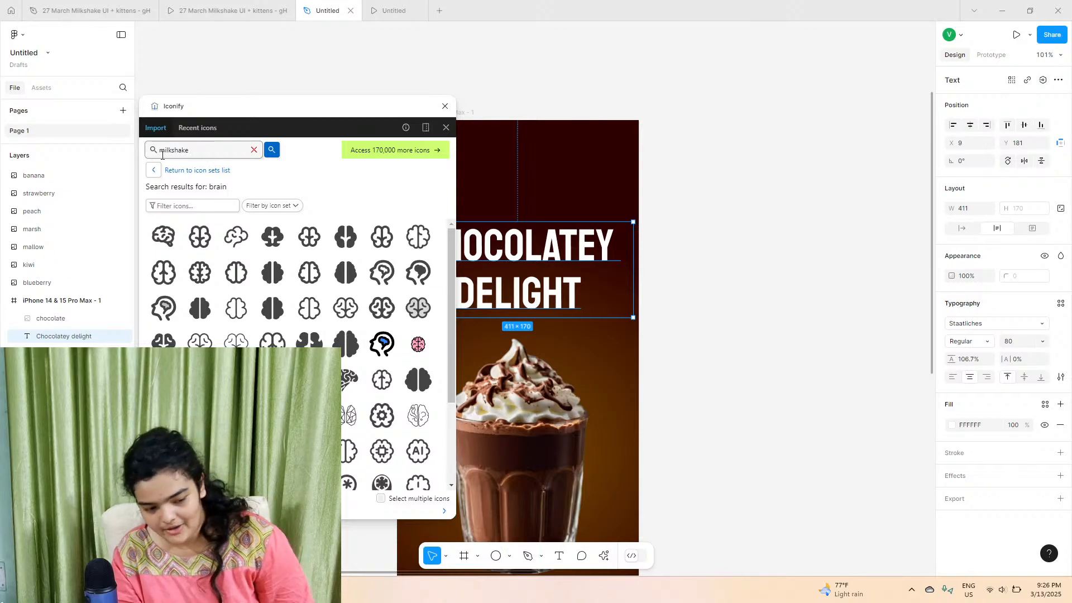
pyautogui.press('Return')
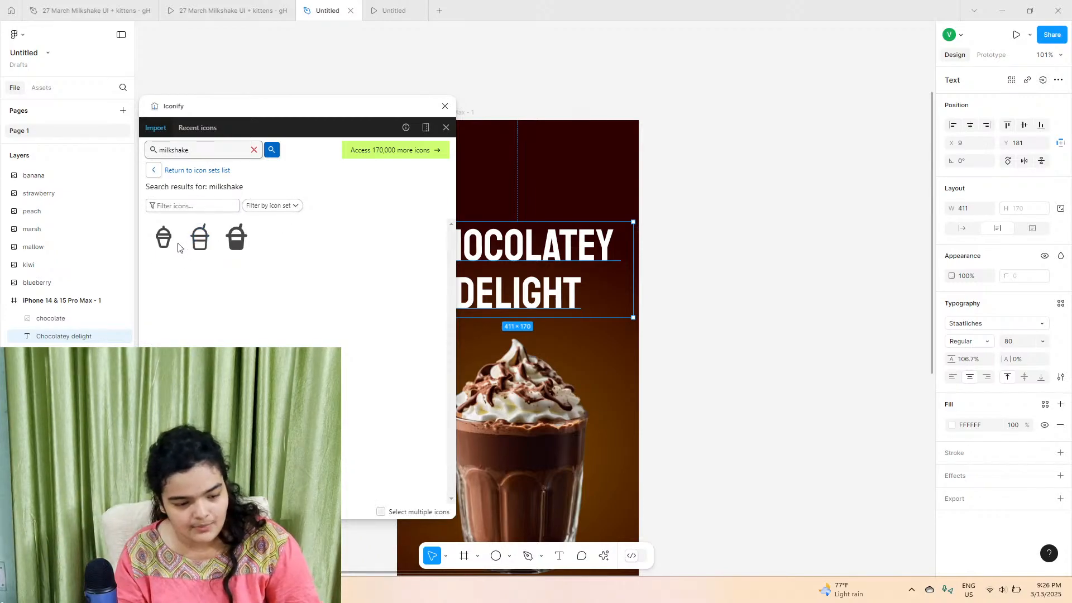
# - Import the first milkshake icon, the dome-lidded cup from the tabler set, into the phone frame
pyautogui.moveTo(178, 248); pyautogui.dragTo(453, 155)
pyautogui.click(163, 239)
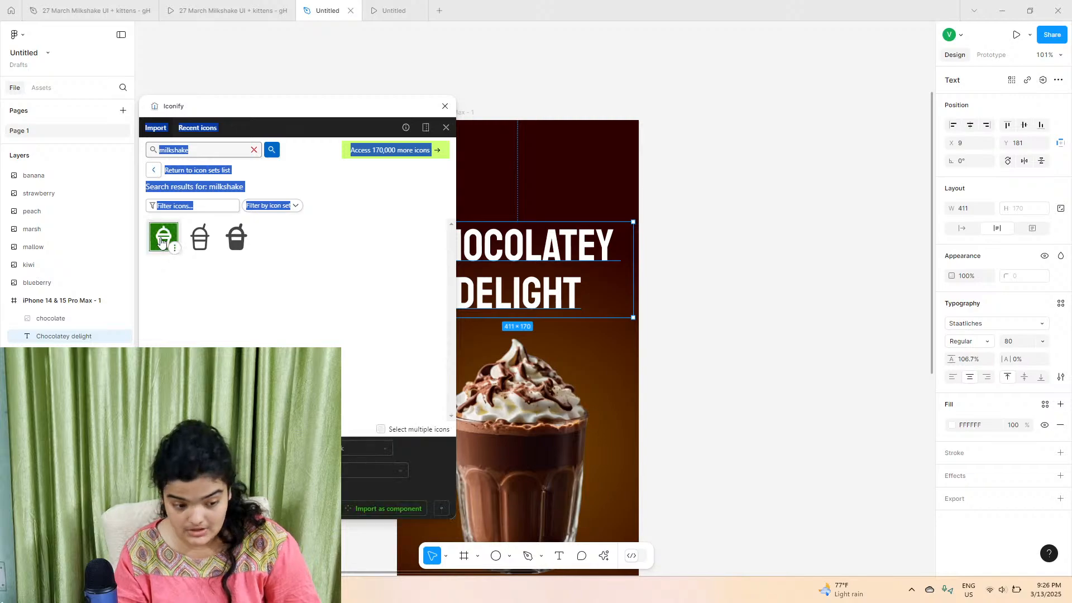
pyautogui.click(162, 241)
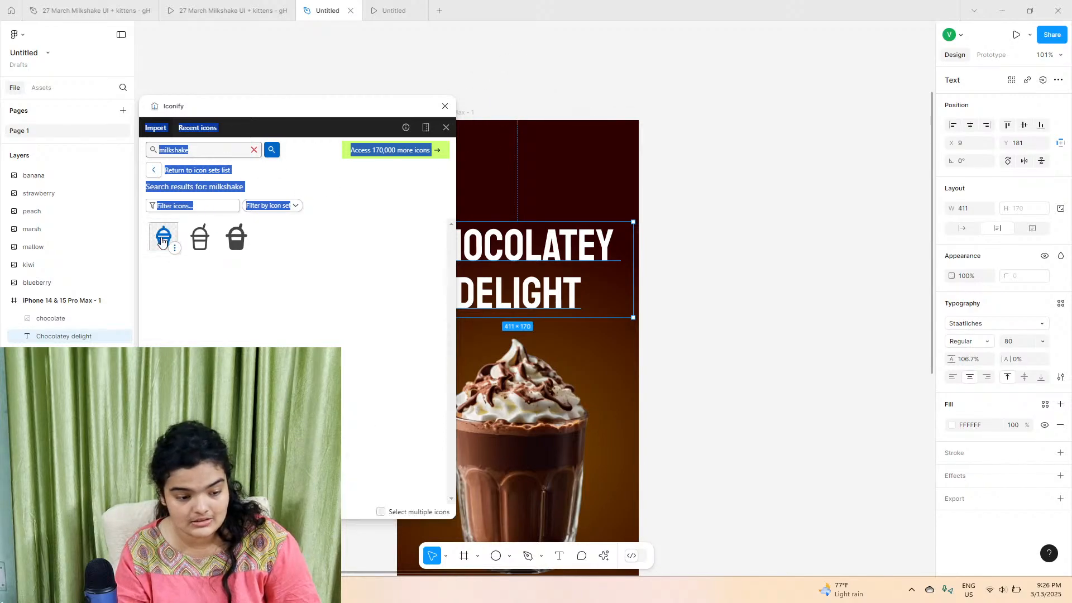
pyautogui.click(163, 238)
pyautogui.moveTo(163, 239); pyautogui.dragTo(515, 393)
pyautogui.hscroll(-3, 612, 201)
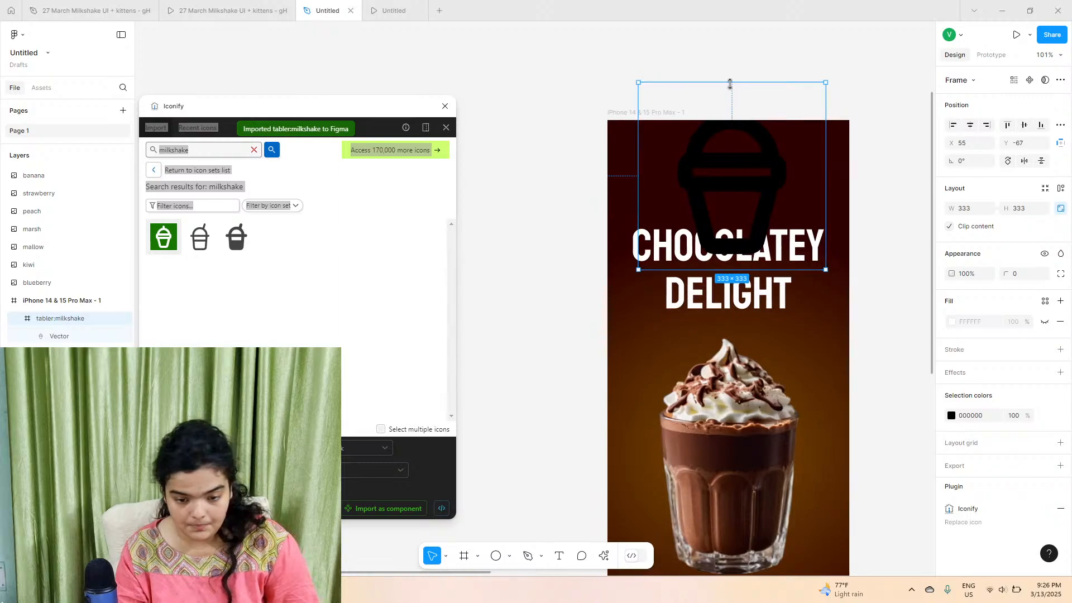
# - Scale the milkshake icon down to 85 × 85, colour it white (FFFFFF) and set its vector's stroke weight to 4
pyautogui.moveTo(749, 82); pyautogui.dragTo(749, 220)
pyautogui.click(951, 416)
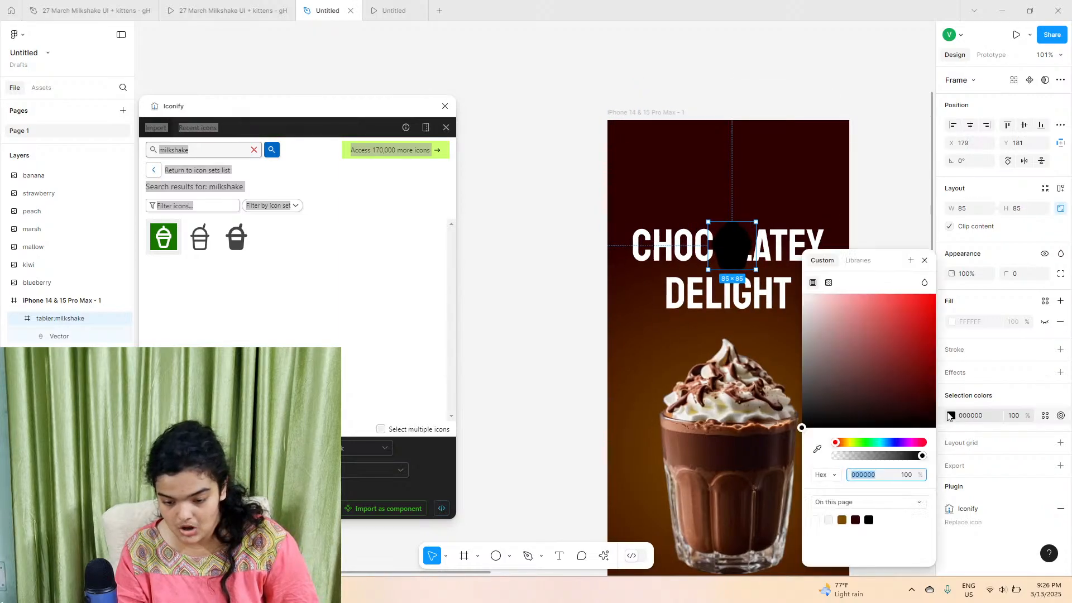
pyautogui.moveTo(888, 379); pyautogui.dragTo(634, 204)
pyautogui.doubleClick(734, 247)
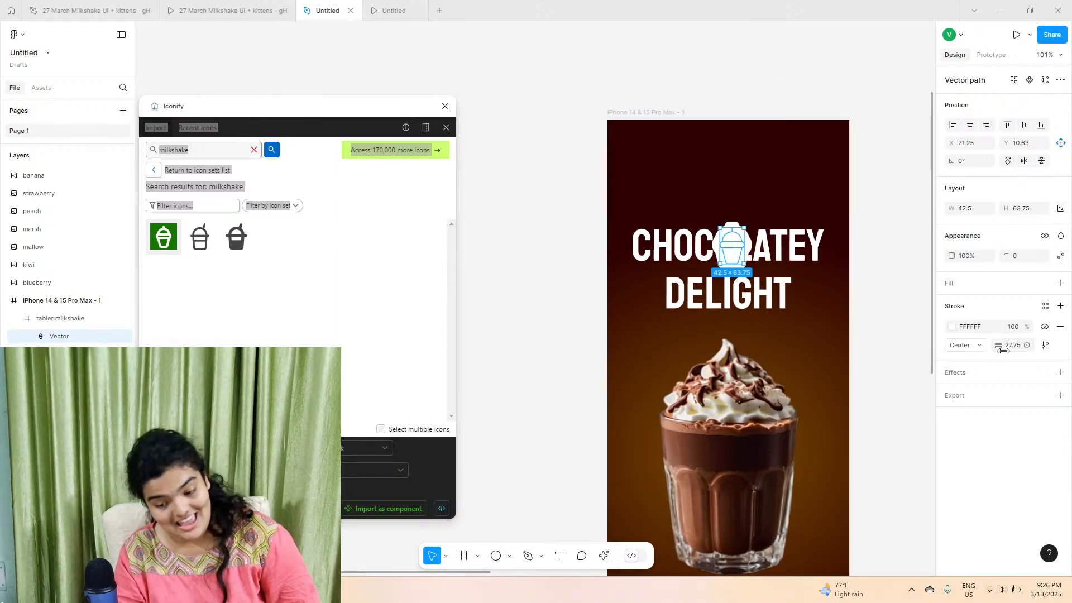
pyautogui.moveTo(1000, 345); pyautogui.dragTo(997, 346)
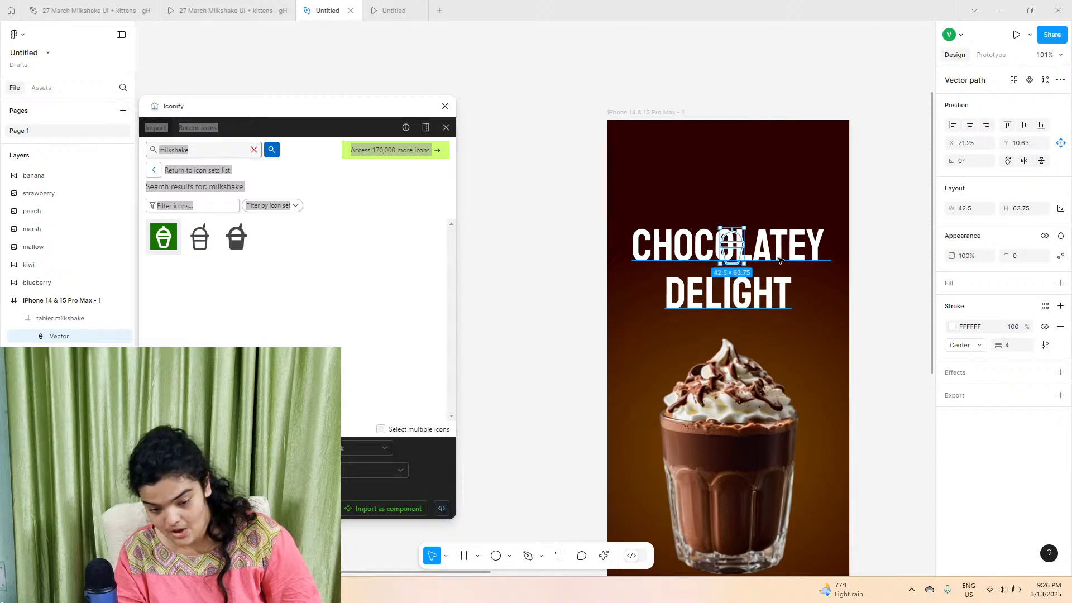
# - Move the icon into the phone frame's upper-left corner at about X 27, Y 28 and scale it down to 43 × 43
pyautogui.scroll(5, 764, 254)
pyautogui.click(639, 175)
pyautogui.moveTo(640, 175); pyautogui.dragTo(445, 110)
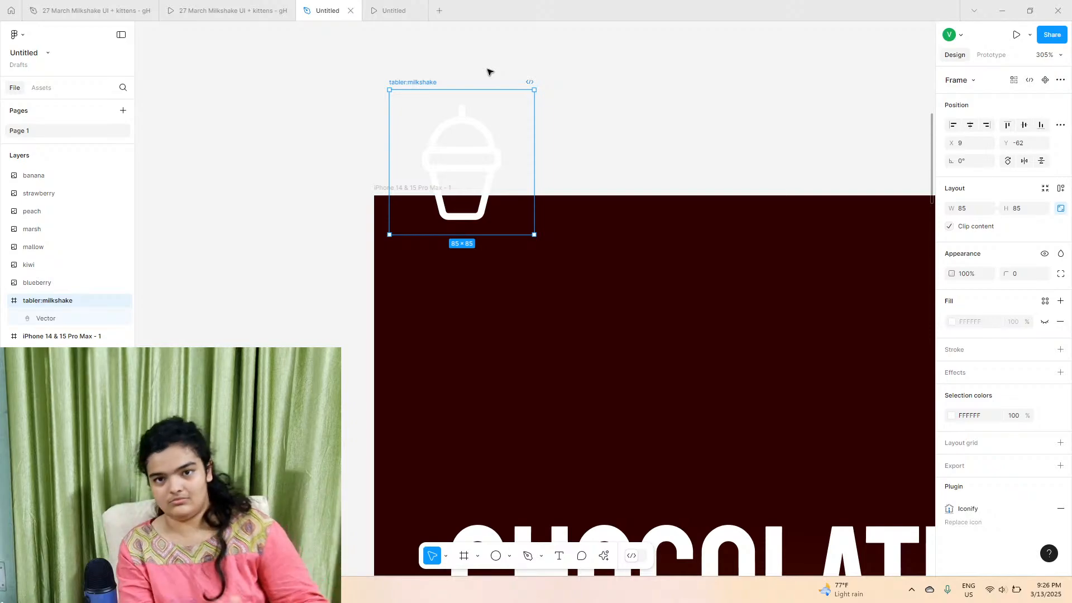
pyautogui.moveTo(494, 106); pyautogui.dragTo(478, 301)
pyautogui.moveTo(445, 358); pyautogui.dragTo(438, 299)
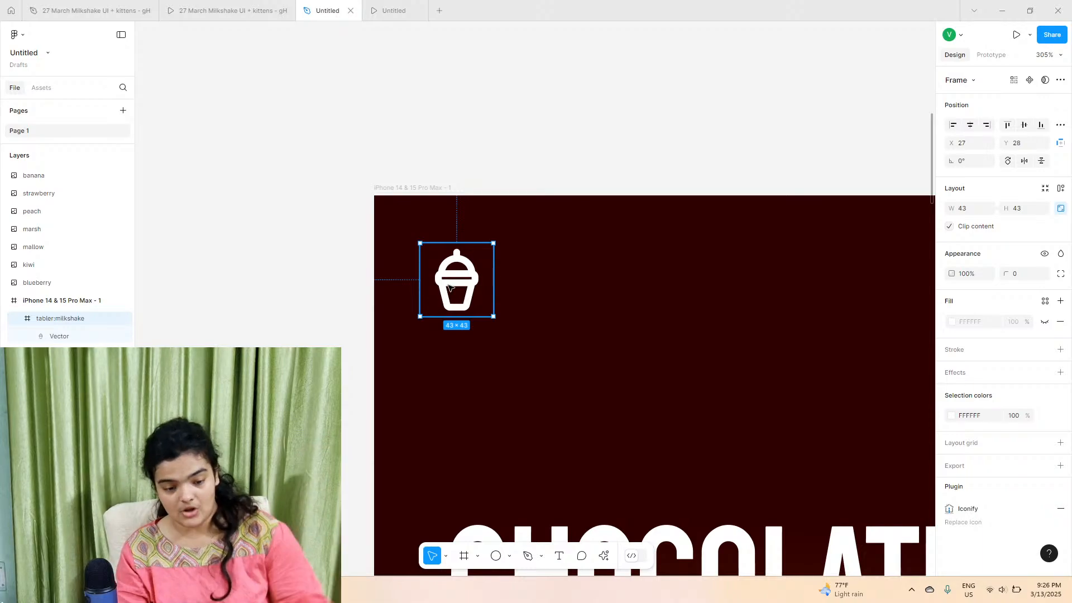
# - Set the icon vector's stroke weight to 2 and nudge the icon slightly closer to the frame's left edge
pyautogui.doubleClick(438, 301)
pyautogui.moveTo(1002, 343); pyautogui.dragTo(995, 344)
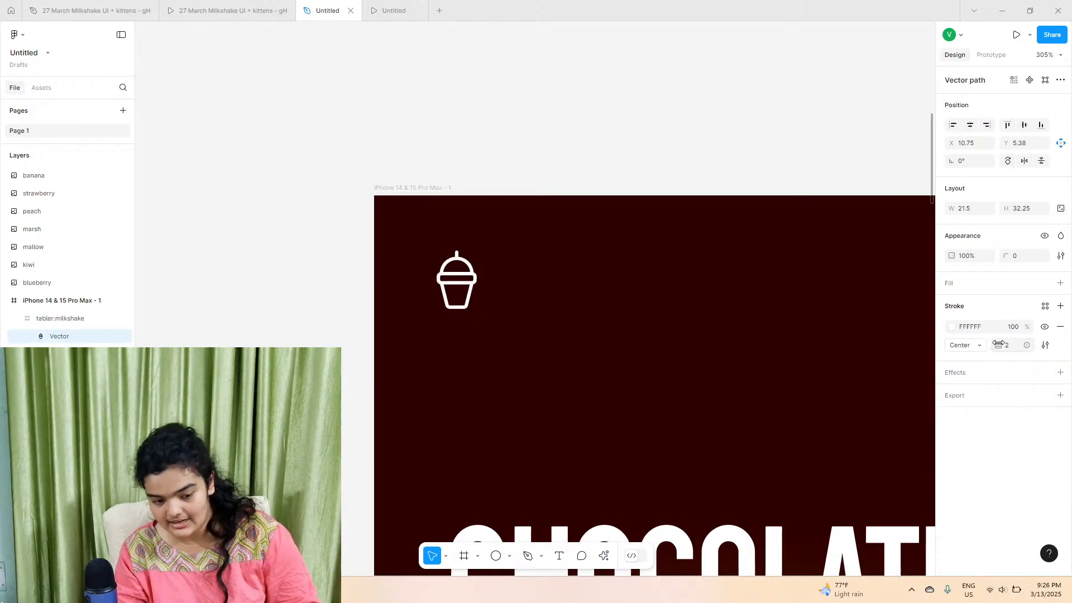
pyautogui.scroll(-5, 484, 216)
pyautogui.click(484, 216)
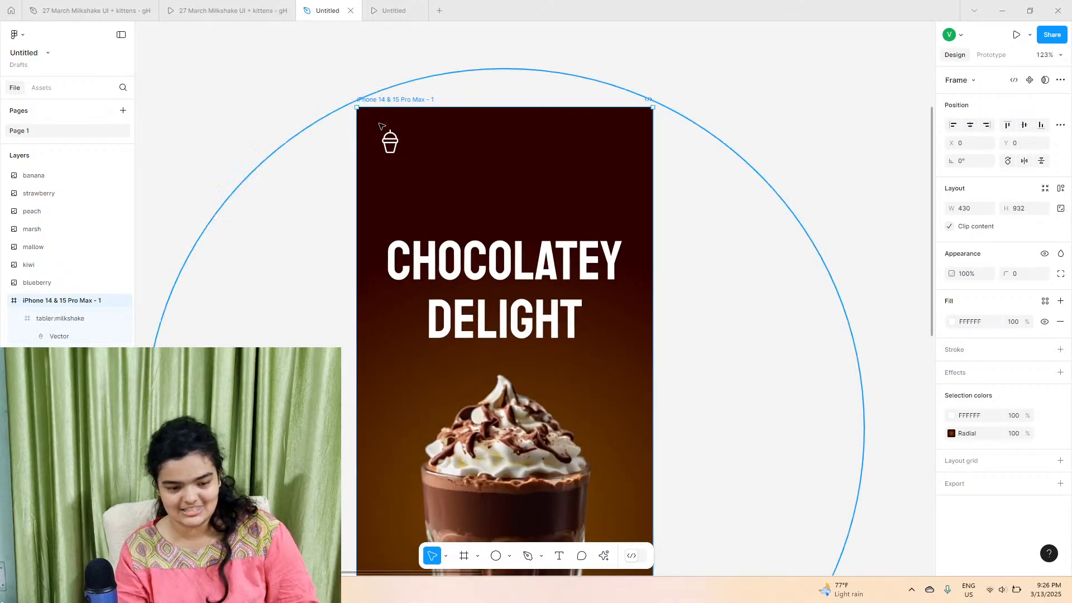
pyautogui.click(404, 131)
pyautogui.scroll(-1, 401, 137)
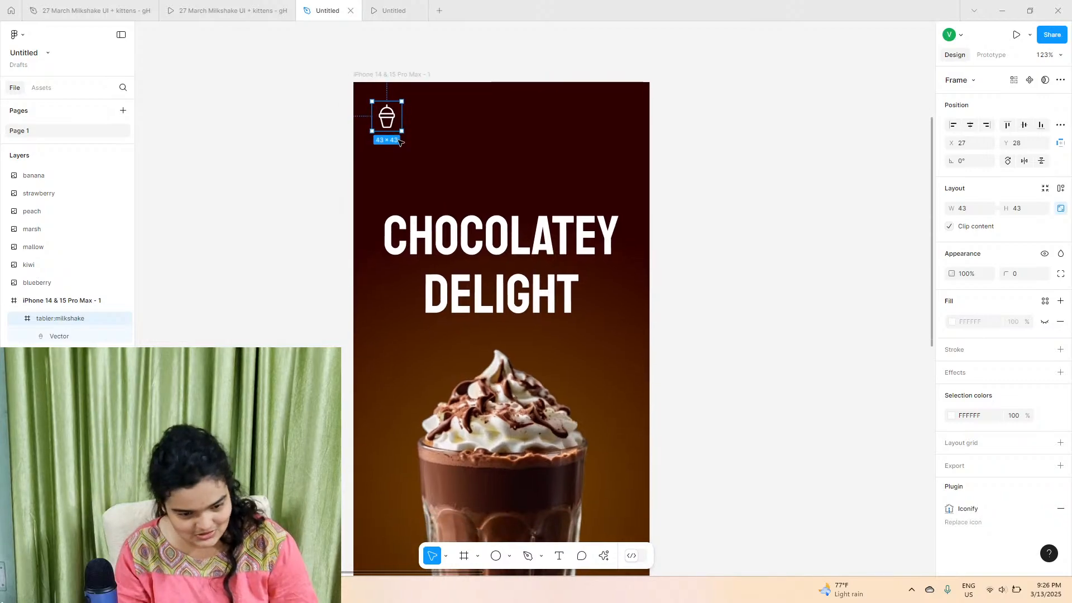
pyautogui.scroll(3, 401, 111)
pyautogui.moveTo(403, 111); pyautogui.dragTo(394, 114)
pyautogui.click(303, 134)
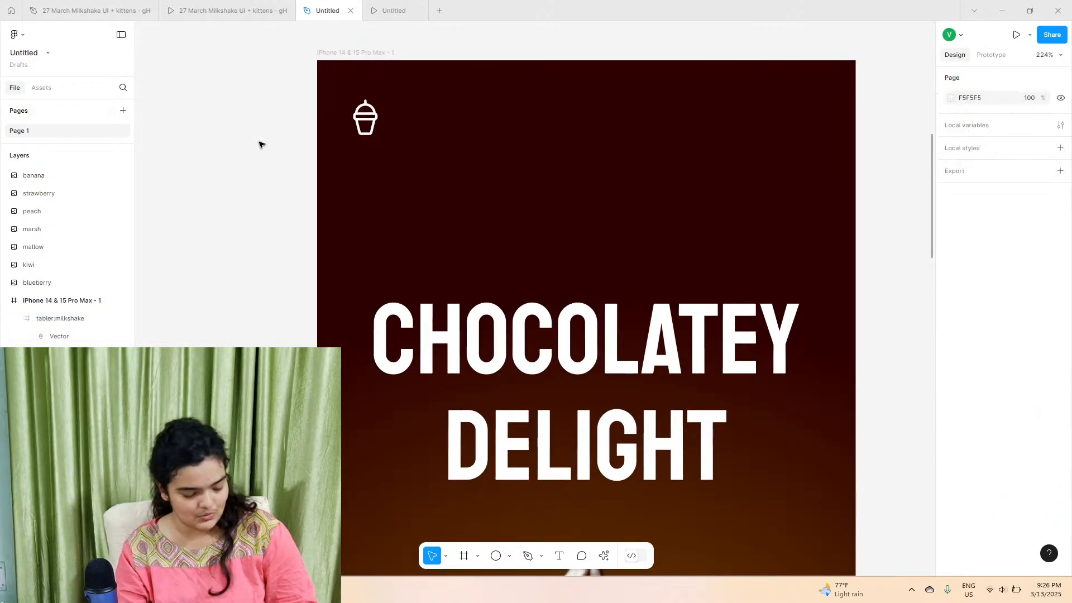
# - Copy the chocolate screen's subtitle from the finished milkshake design, check it in the prototype, and return to the new design file
pyautogui.click(217, 2)
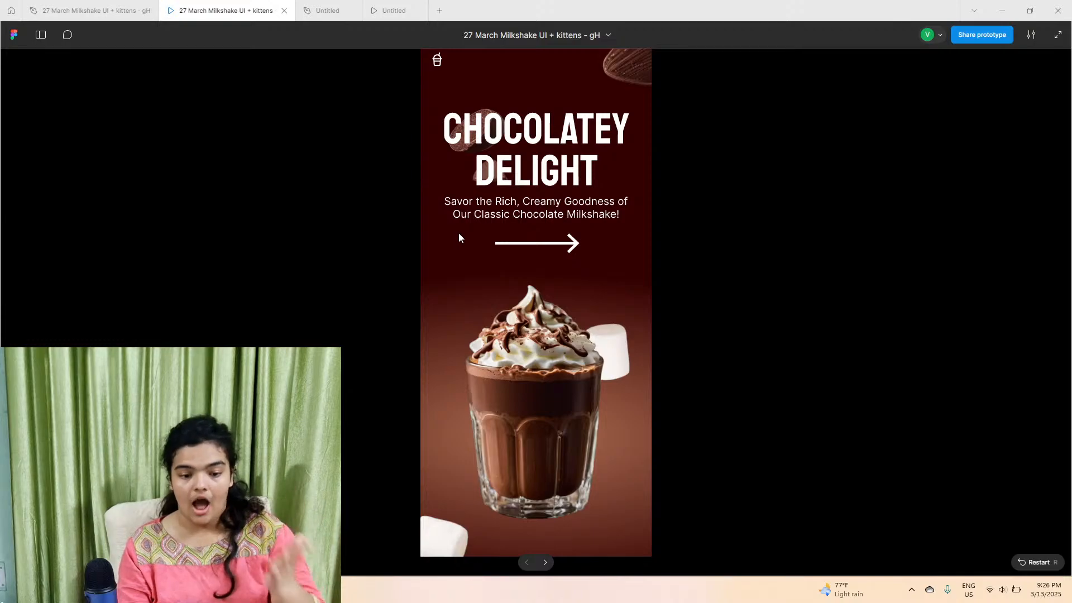
pyautogui.click(150, 9)
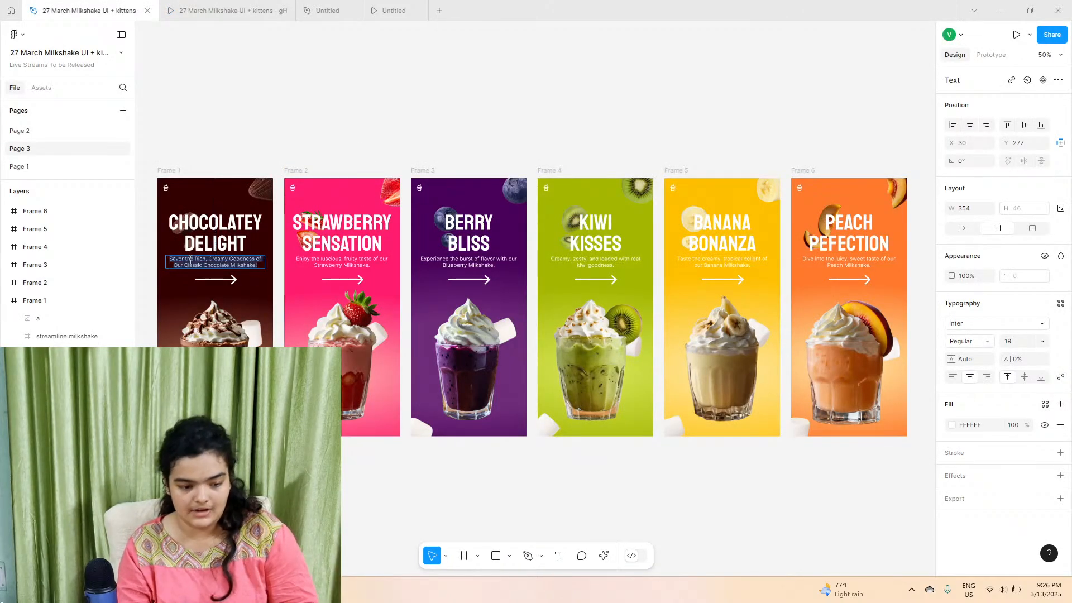
pyautogui.click(217, 7)
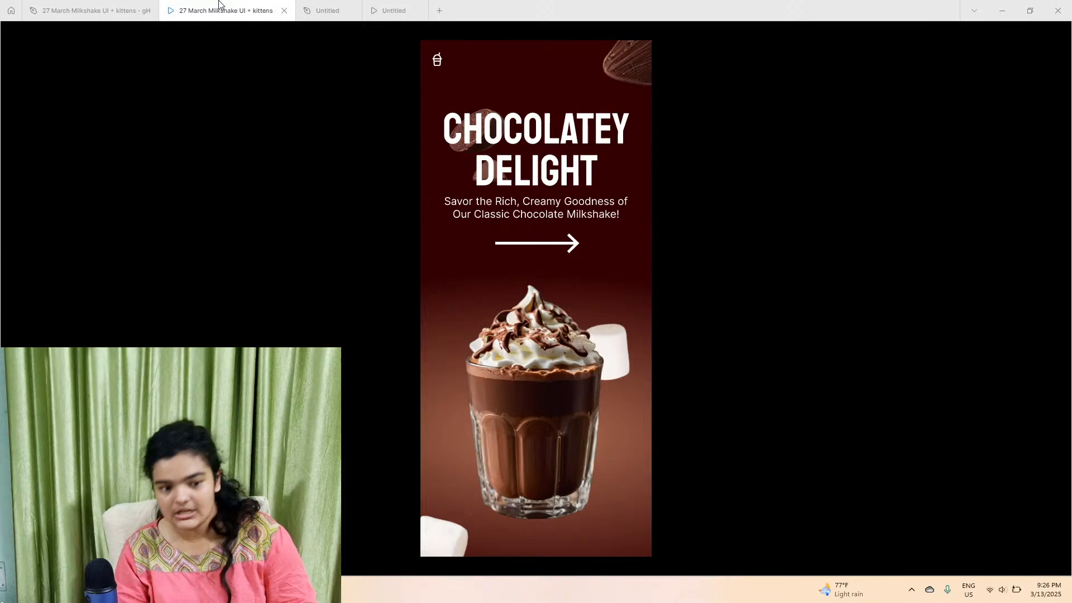
pyautogui.click(328, 10)
# - Add a text layer below the heading and paste "Savor the Rich, Creamy Goodness of Our Classic Chocolate Milkshake!" in matching style
pyautogui.scroll(-2, 502, 479)
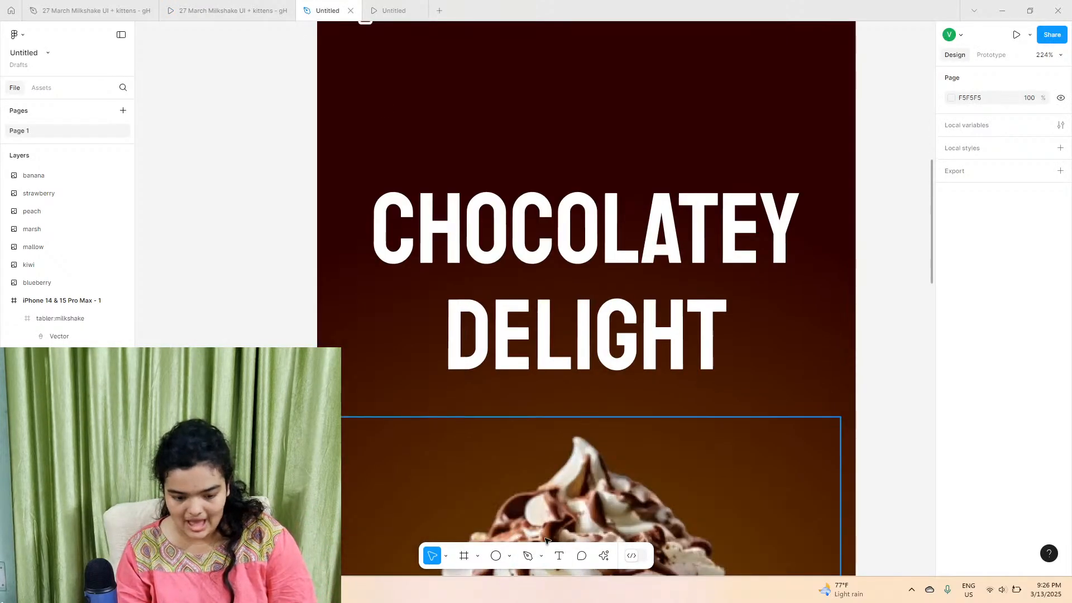
pyautogui.press('t')
pyautogui.click(476, 448)
pyautogui.write('asdasd')
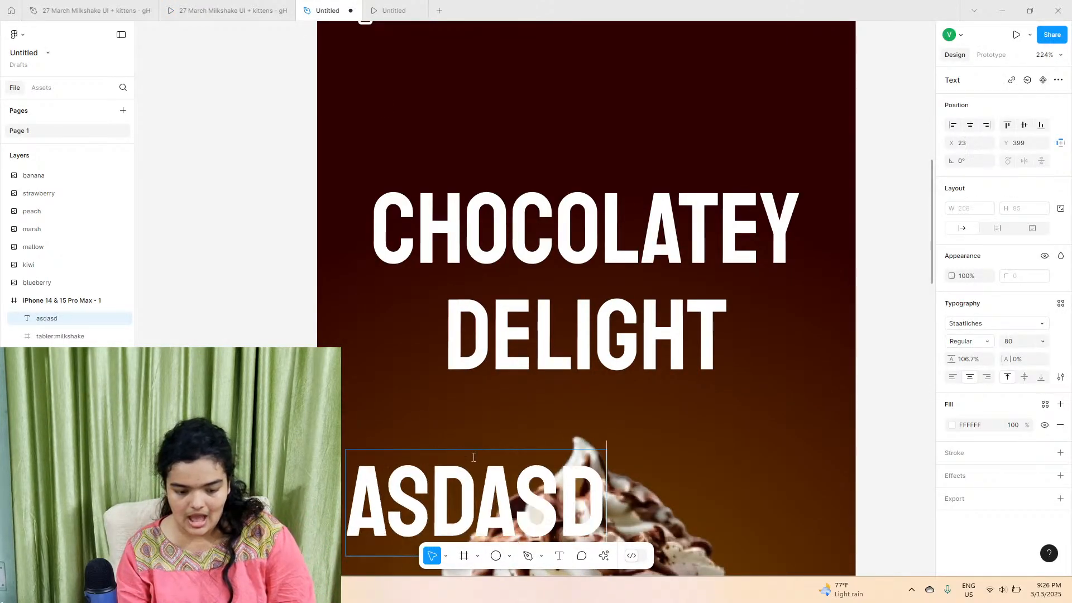
pyautogui.hotkey('ctrl', 'a')
pyautogui.scroll(-1, 380, 456)
pyautogui.rightClick(383, 451)
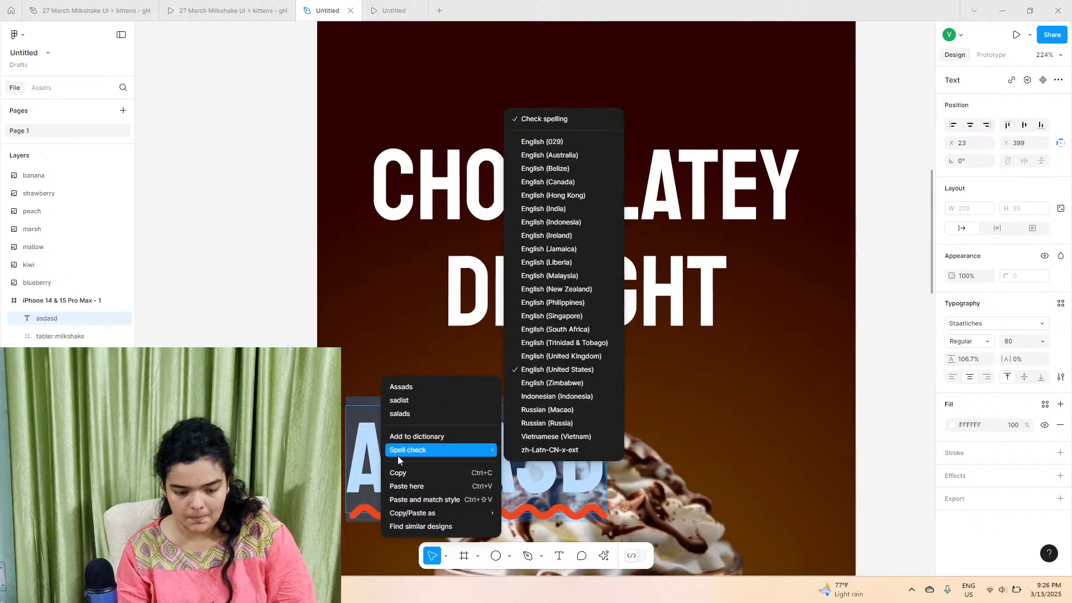
pyautogui.click(401, 498)
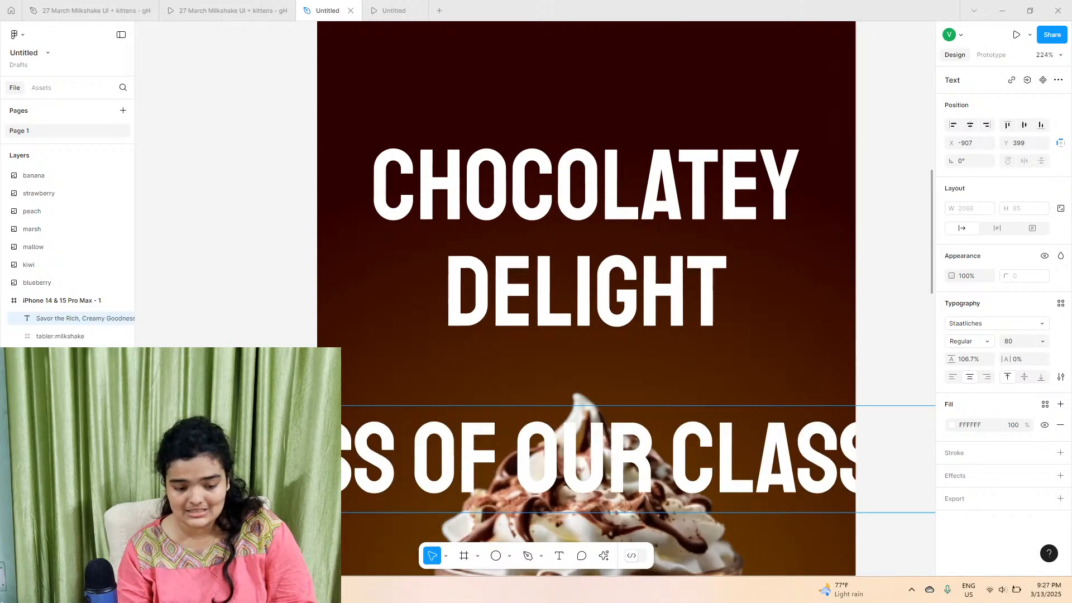
# - Move the subtitle up to about Y 327, compare it with the finished prototype, and set its font to Inter, size 16
pyautogui.moveTo(401, 491); pyautogui.dragTo(401, 407)
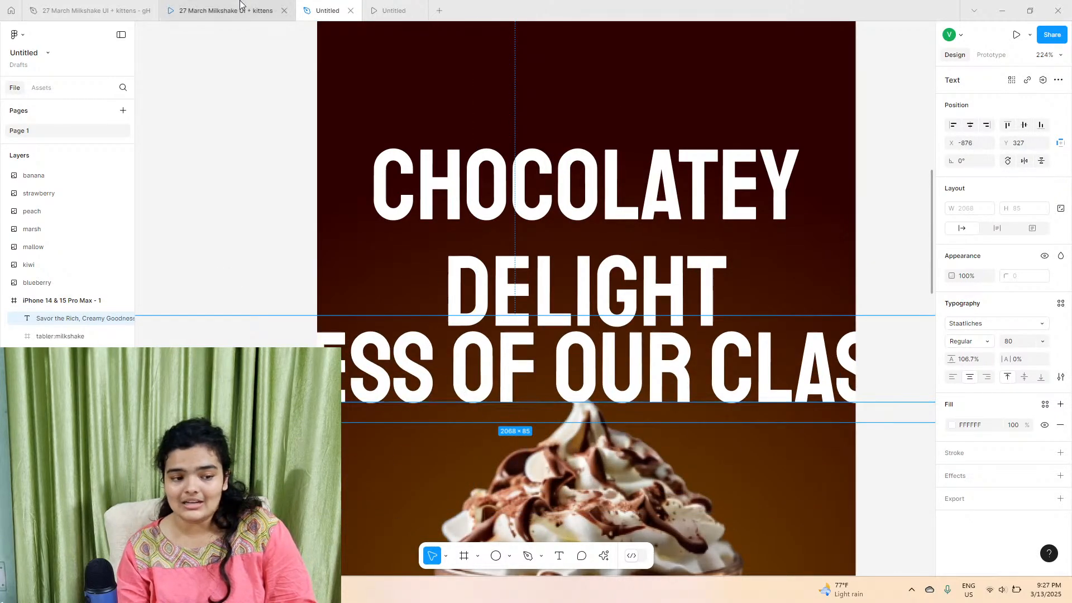
pyautogui.click(226, 11)
pyautogui.click(327, 11)
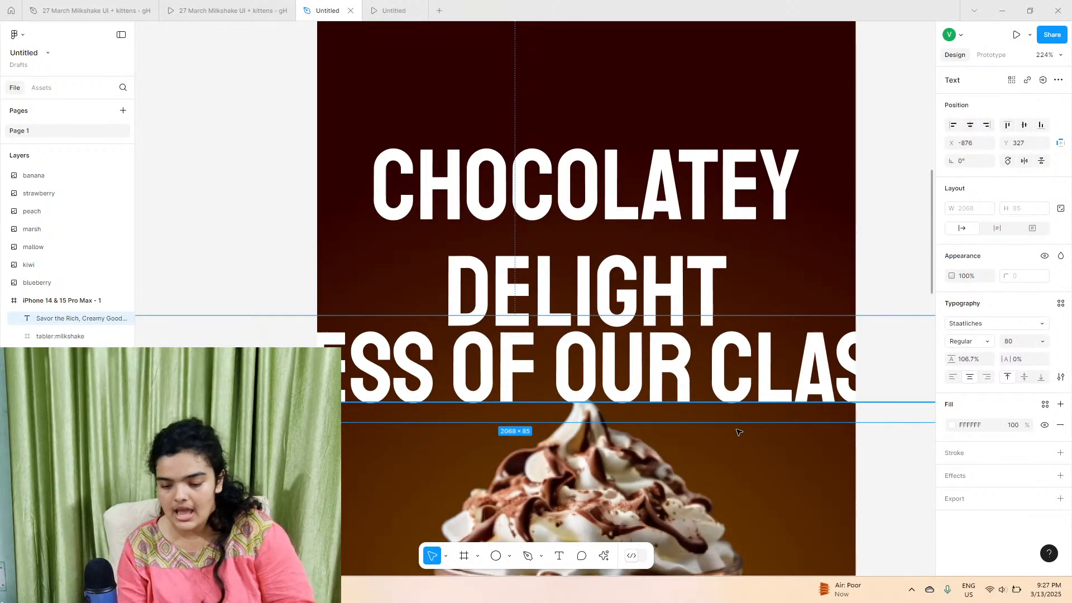
pyautogui.click(960, 326)
pyautogui.write('inter')
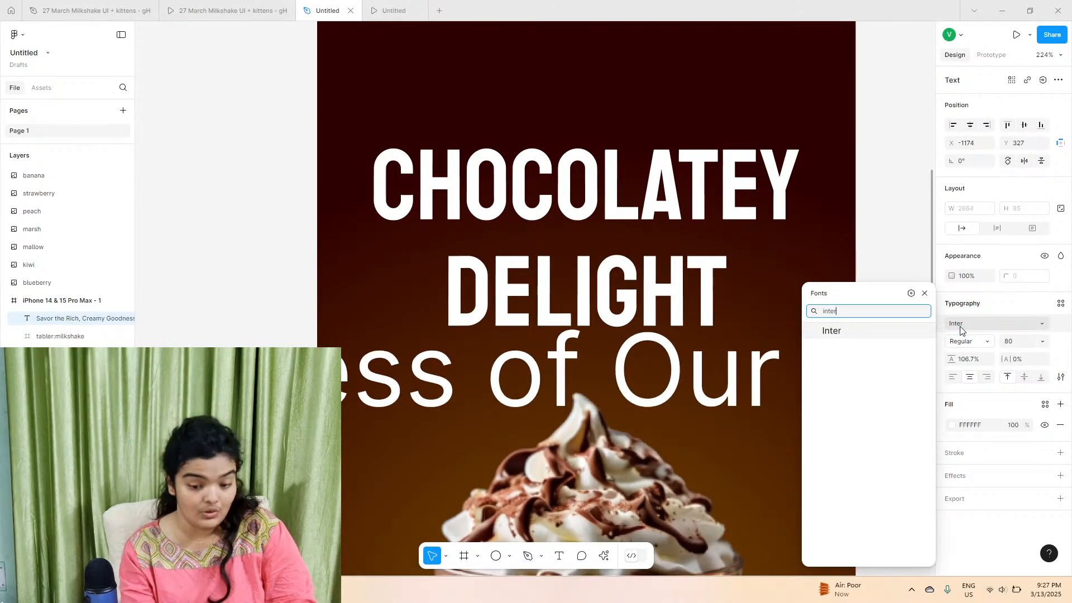
pyautogui.press('Return')
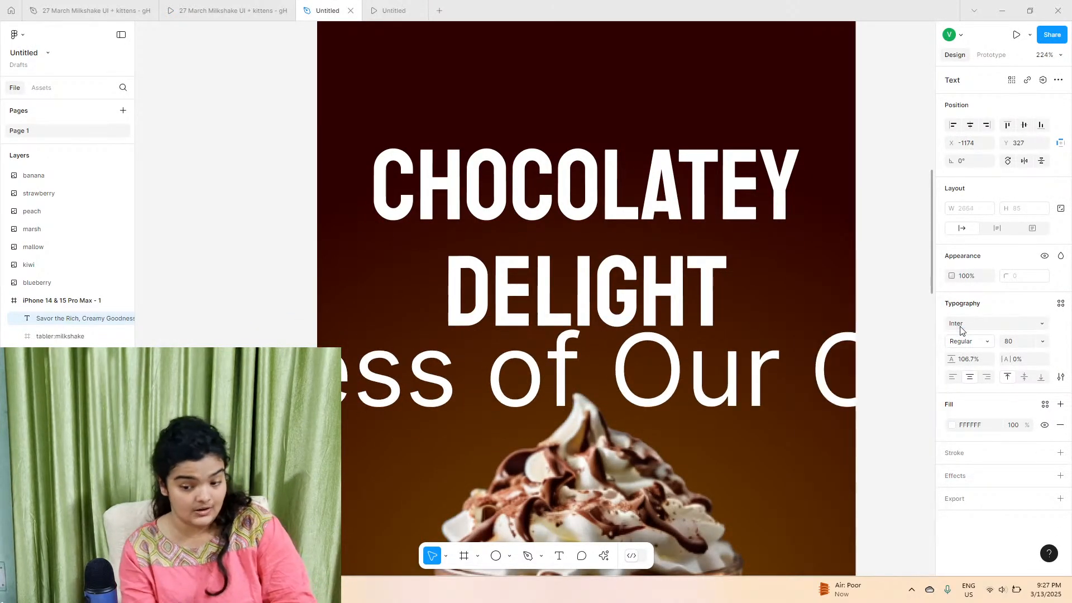
pyautogui.click(1041, 342)
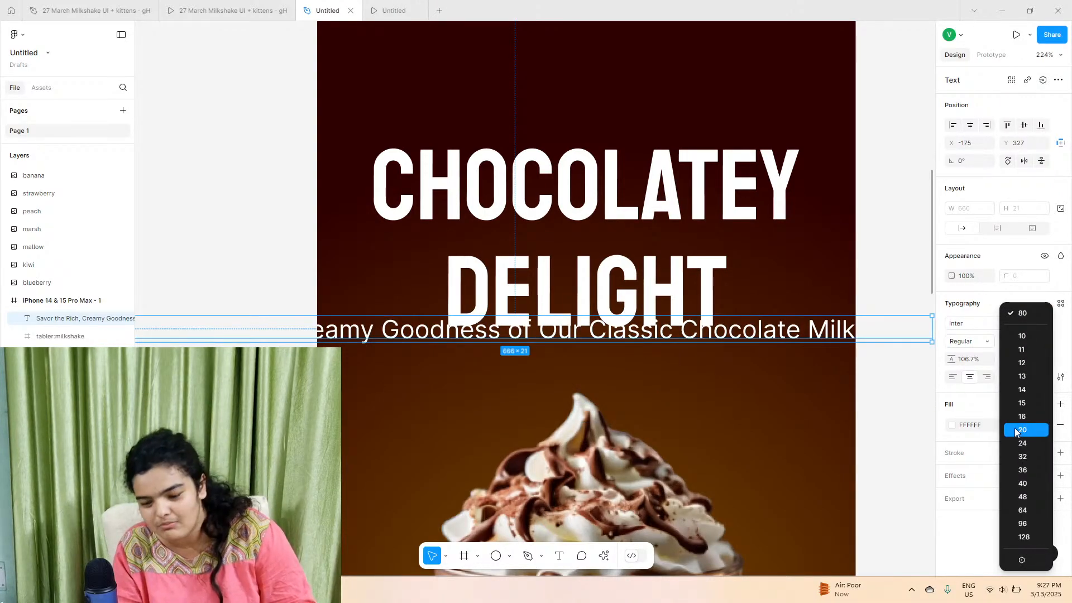
pyautogui.click(1022, 416)
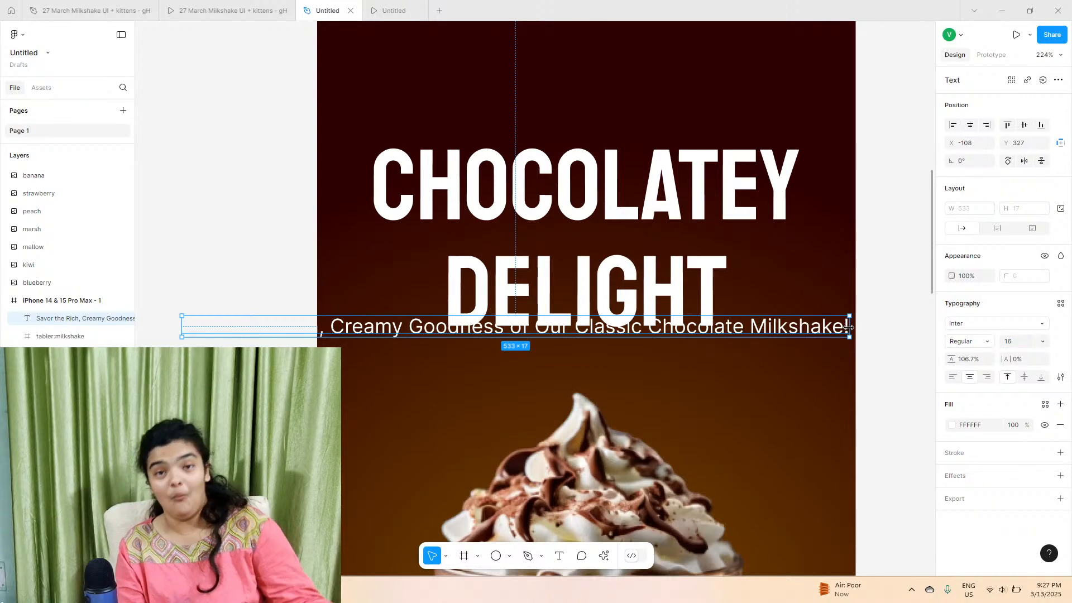
# - Wrap the subtitle onto two lines in a box 305 wide, set its line height to 129% and centre it under the heading
pyautogui.moveTo(848, 327); pyautogui.dragTo(487, 334)
pyautogui.moveTo(386, 355); pyautogui.dragTo(594, 380)
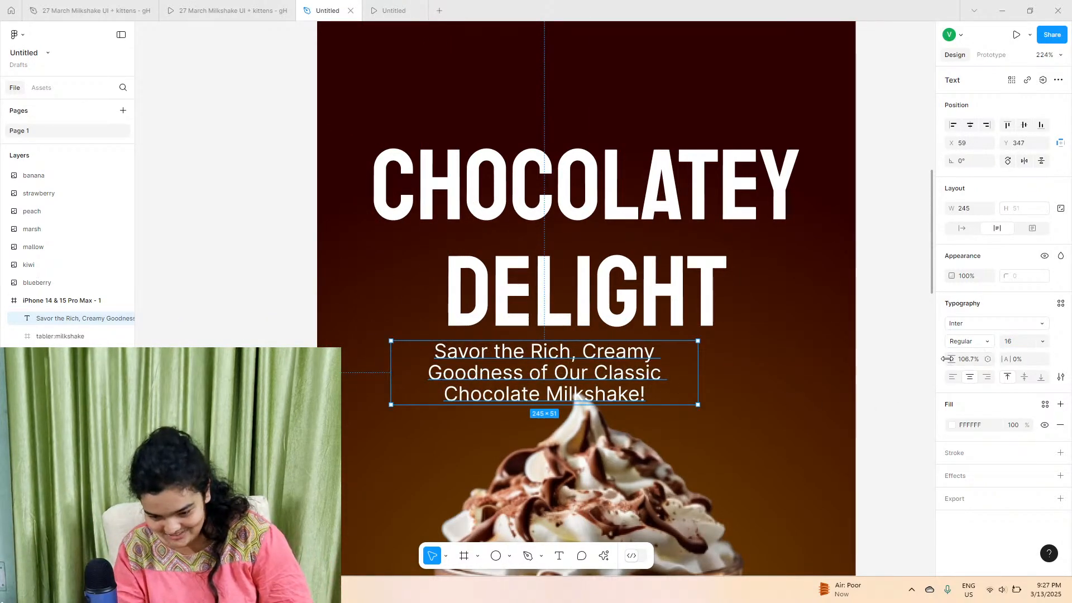
pyautogui.moveTo(947, 359); pyautogui.dragTo(774, 360)
pyautogui.moveTo(609, 376); pyautogui.dragTo(612, 358)
# - Move the heading up to about Y 165 and bring the subtitle up directly beneath it
pyautogui.moveTo(612, 292); pyautogui.dragTo(612, 272)
pyautogui.moveTo(608, 353); pyautogui.dragTo(607, 338)
pyautogui.click(600, 248)
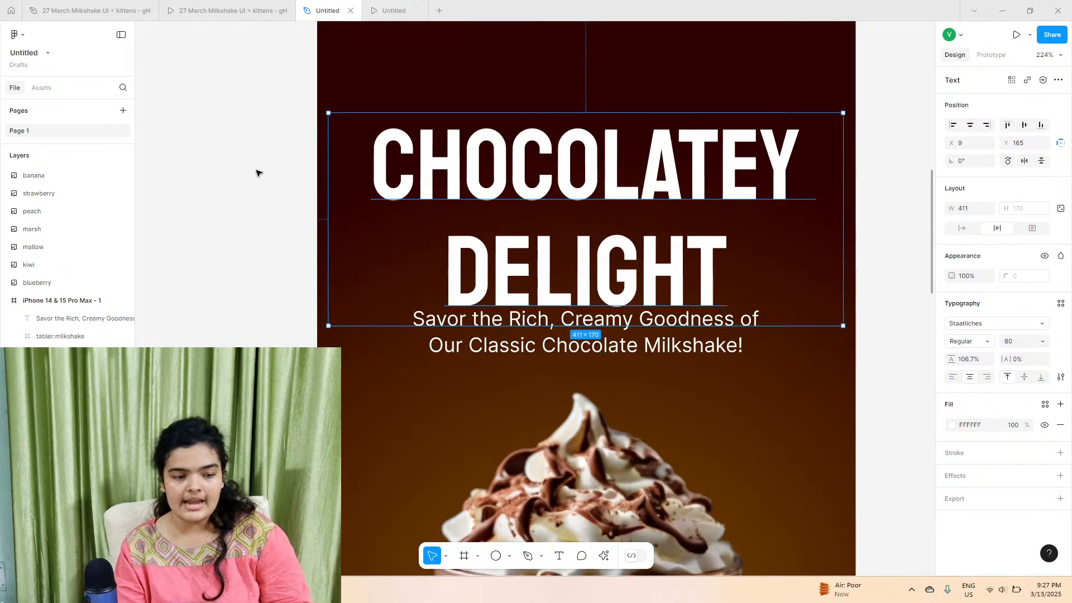
# - Compare the spacing with the finished prototype, then shift the heading and subtitle further up in the frame
pyautogui.click(224, 10)
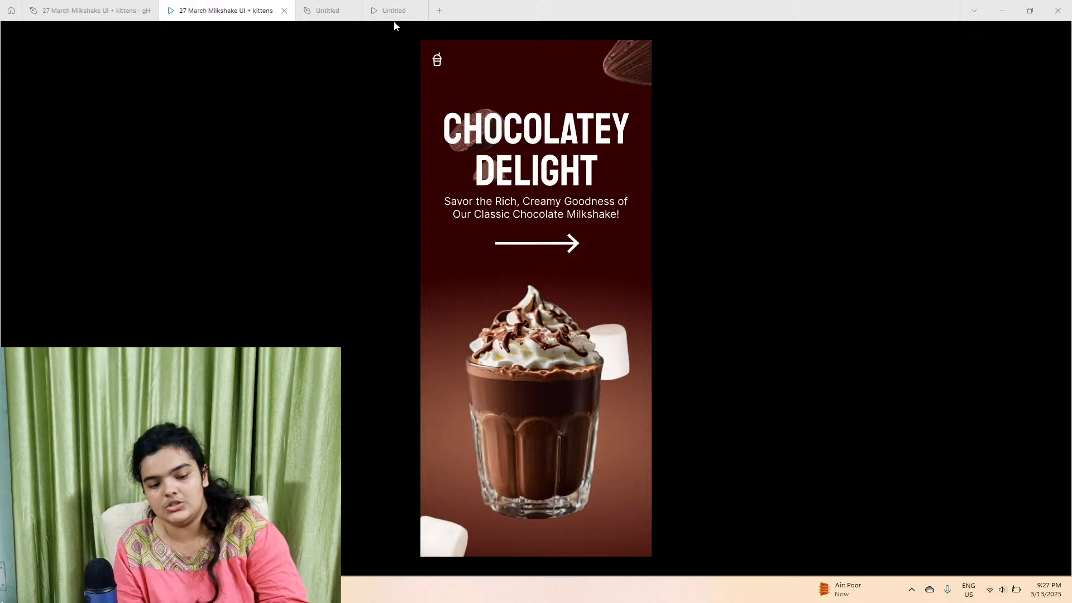
pyautogui.click(329, 11)
pyautogui.scroll(-2, 574, 275)
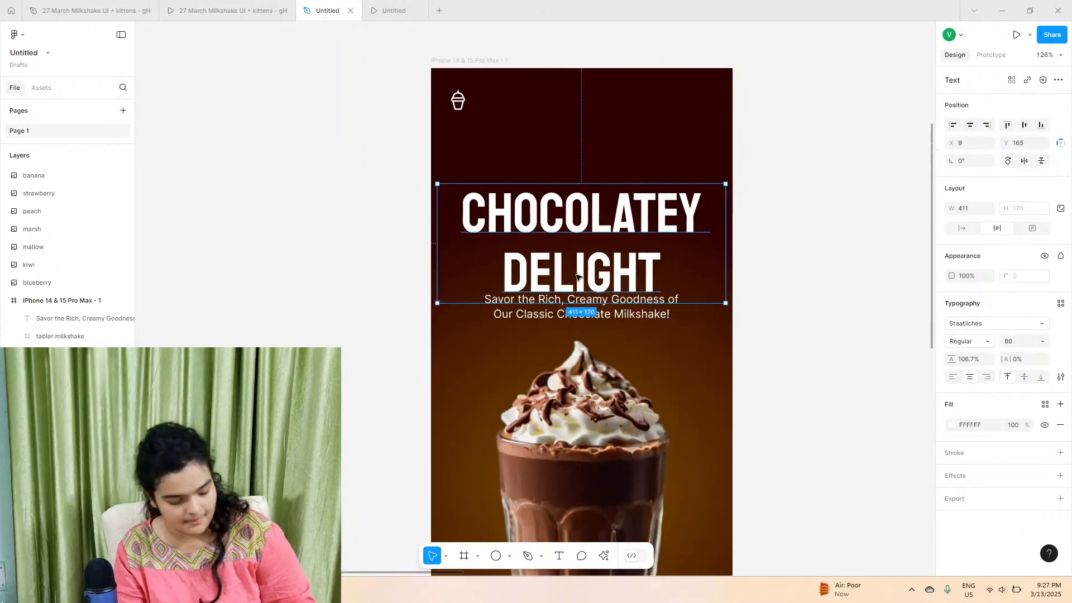
pyautogui.scroll(1, 574, 274)
pyautogui.moveTo(568, 309)
pyautogui.mouseDown()
pyautogui.moveTo(569, 278)
pyautogui.moveTo(568, 290)
pyautogui.mouseUp()
pyautogui.click(576, 377)
pyautogui.moveTo(577, 377); pyautogui.dragTo(577, 368)
# - Move the chocolate glass image down to about X 9, Y 401 and raise the subtitle and heading, with the heading at Y 137
pyautogui.scroll(-3, 581, 363)
pyautogui.scroll(-3, 584, 343)
pyautogui.moveTo(586, 329); pyautogui.dragTo(586, 342)
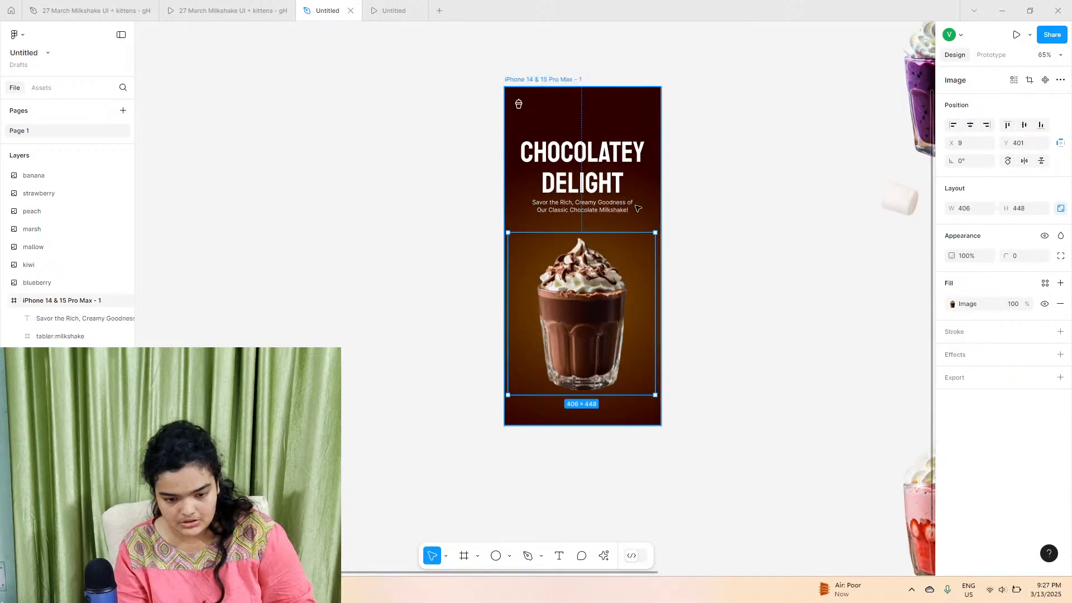
pyautogui.click(603, 210)
pyautogui.moveTo(603, 210); pyautogui.dragTo(602, 204)
pyautogui.moveTo(591, 160); pyautogui.dragTo(592, 160)
# - Lower the chocolate glass image to about X 12, Y 419 and fine-tune its position beneath the text
pyautogui.click(611, 267)
pyautogui.moveTo(610, 266); pyautogui.dragTo(599, 255)
pyautogui.scroll(3, 598, 255)
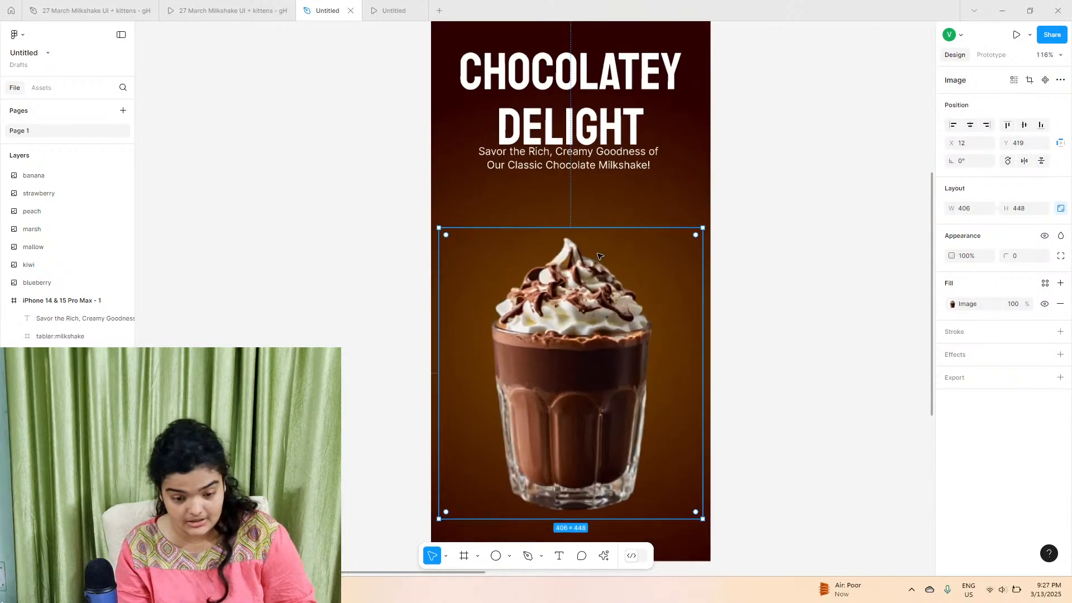
pyautogui.moveTo(588, 309); pyautogui.dragTo(587, 305)
# - Set the subtitle box to 305 × 46 and place it at about X 62, Y 307, just below the heading
pyautogui.click(589, 167)
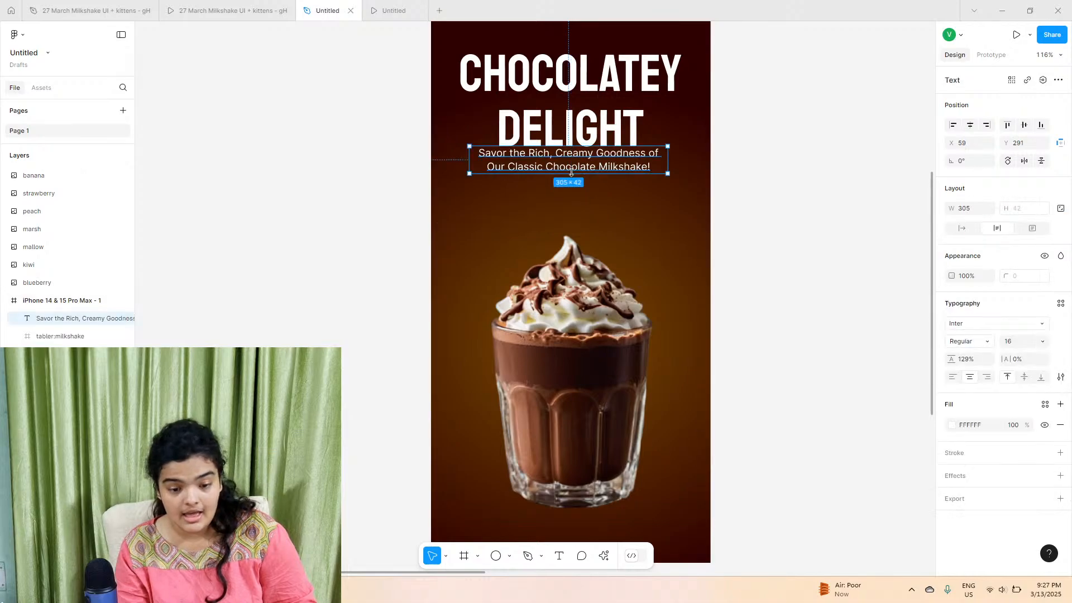
pyautogui.moveTo(573, 169); pyautogui.dragTo(575, 180)
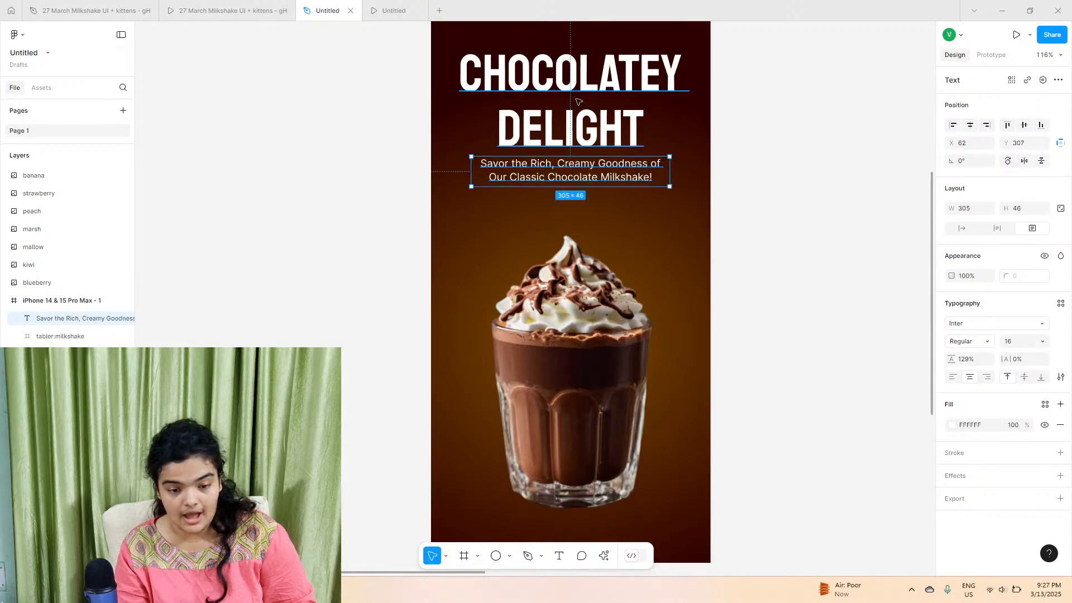
pyautogui.moveTo(579, 127); pyautogui.dragTo(579, 127)
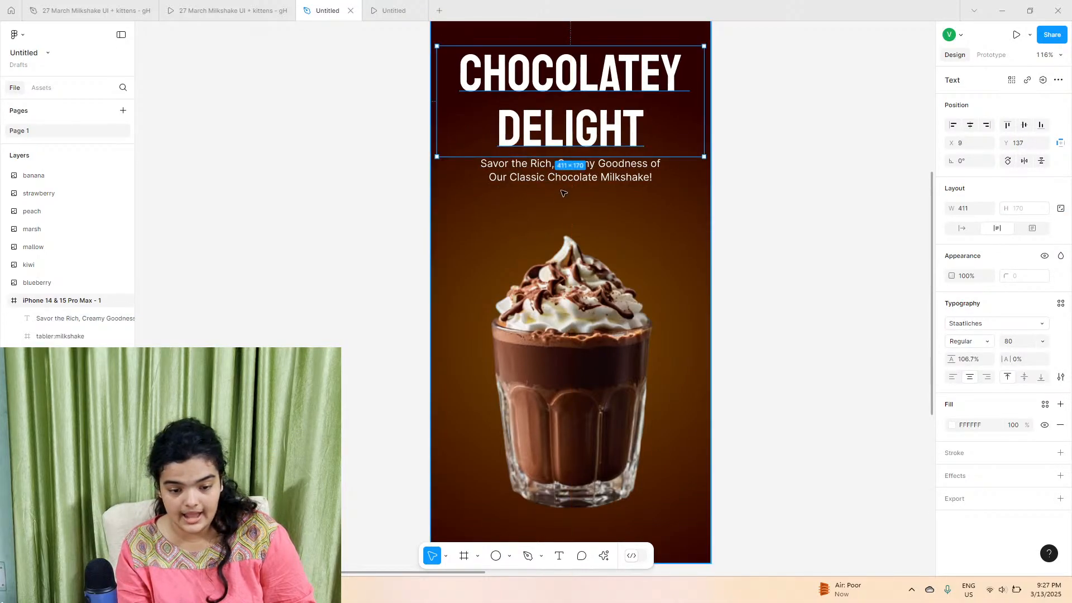
pyautogui.click(736, 257)
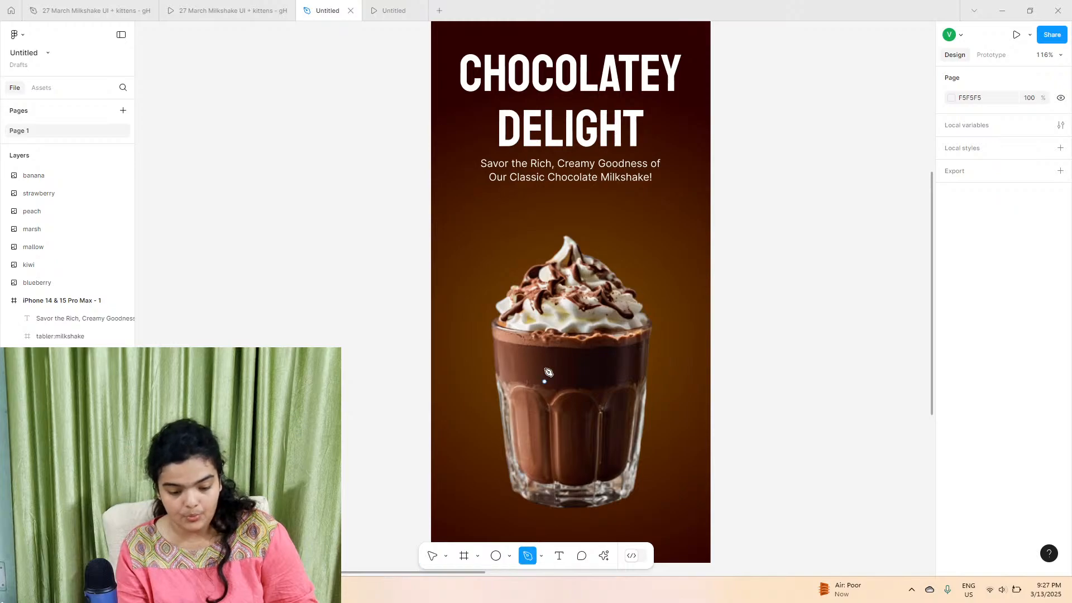
# - Draw a straight horizontal line about 165.5 wide with the Pen tool between the subtitle and the chocolate glass
pyautogui.scroll(2, 545, 335)
pyautogui.scroll(5, 548, 299)
pyautogui.click(475, 308)
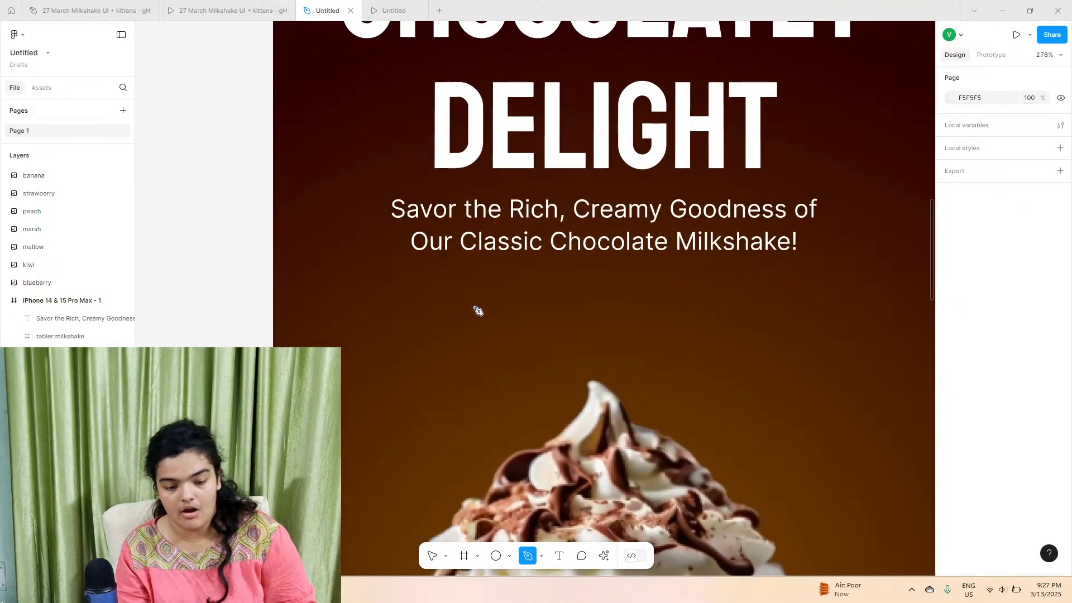
pyautogui.click(730, 308)
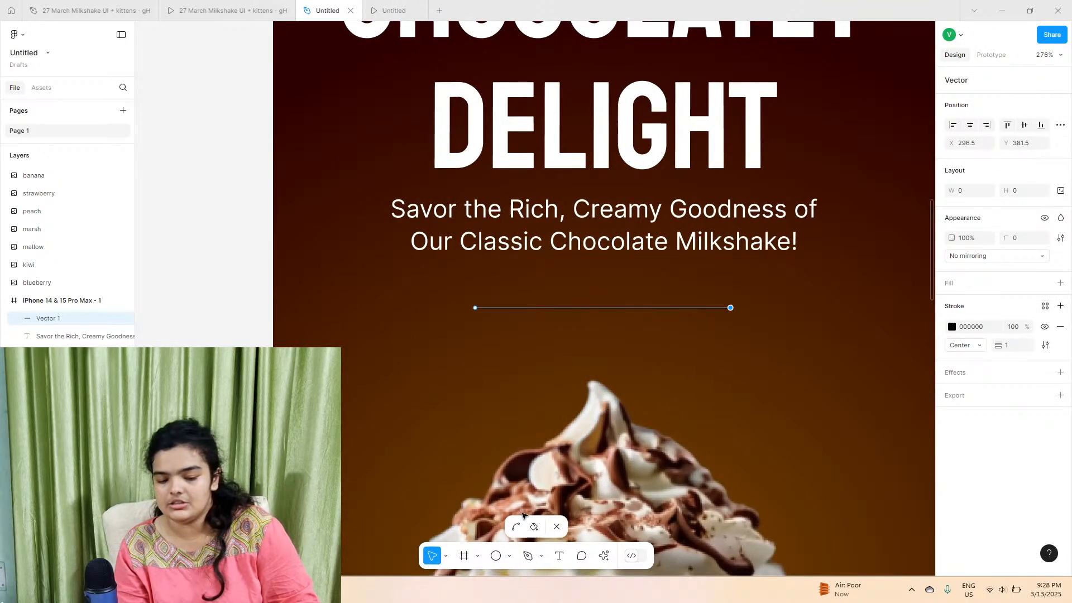
# - Finish the path and give the line's end point a line arrow, leaving its start point plain
pyautogui.click(1046, 346)
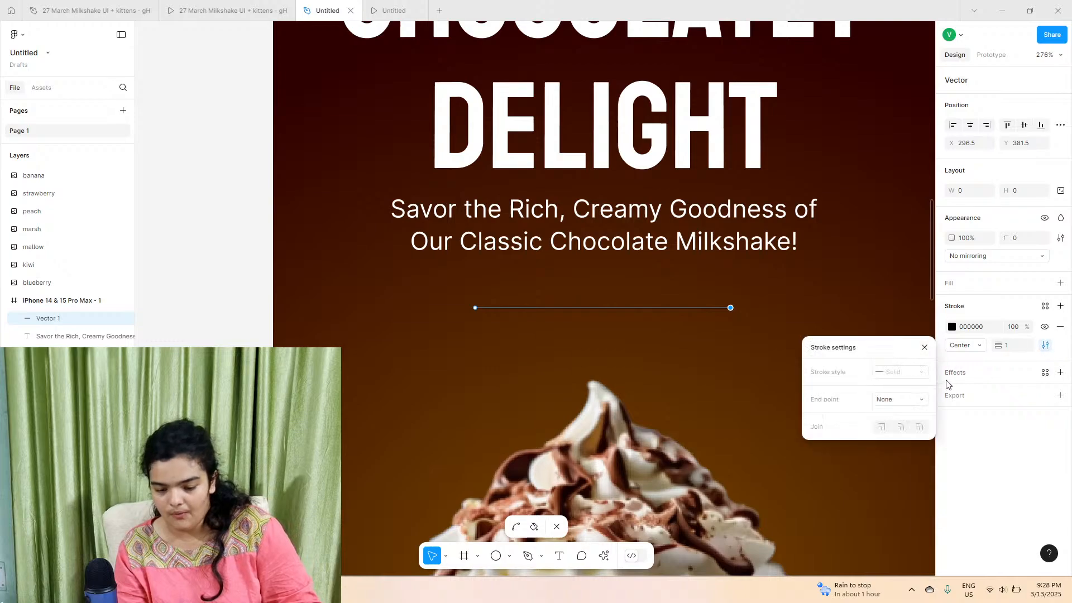
pyautogui.press('Escape')
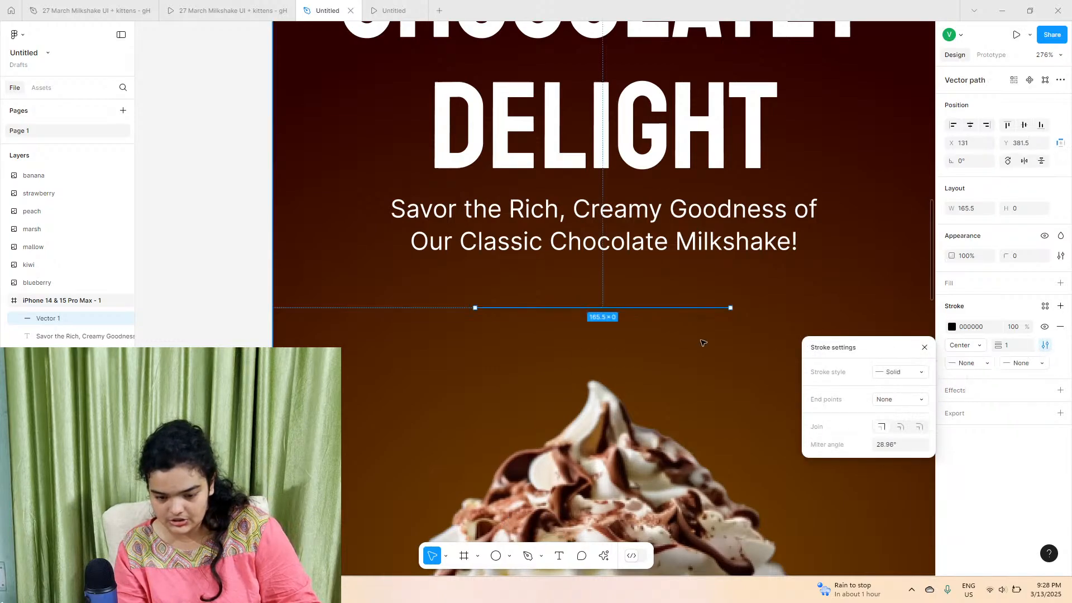
pyautogui.click(899, 402)
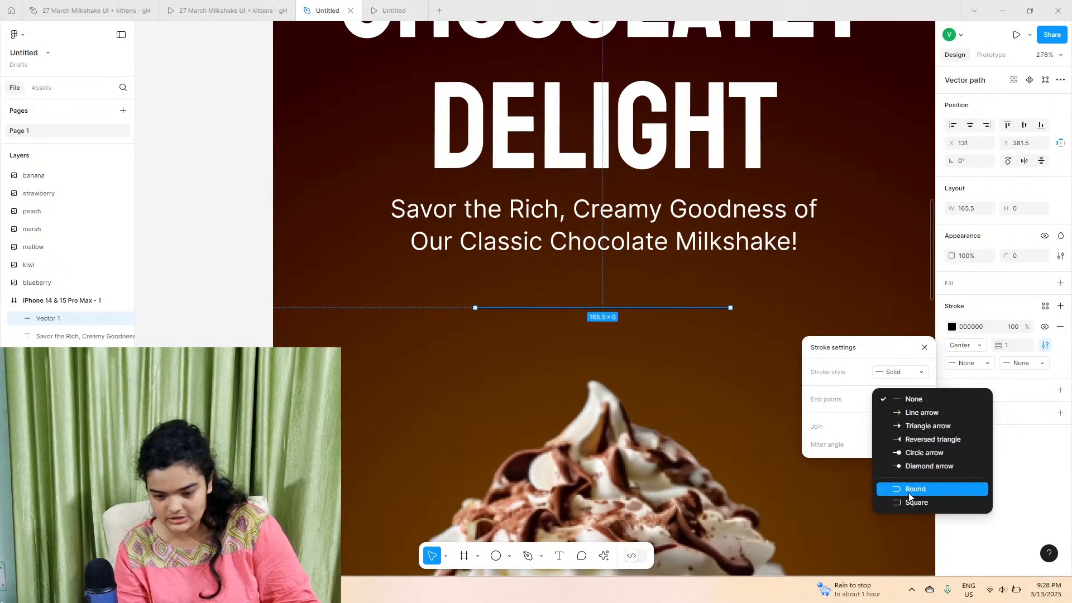
pyautogui.click(1025, 357)
pyautogui.click(1026, 361)
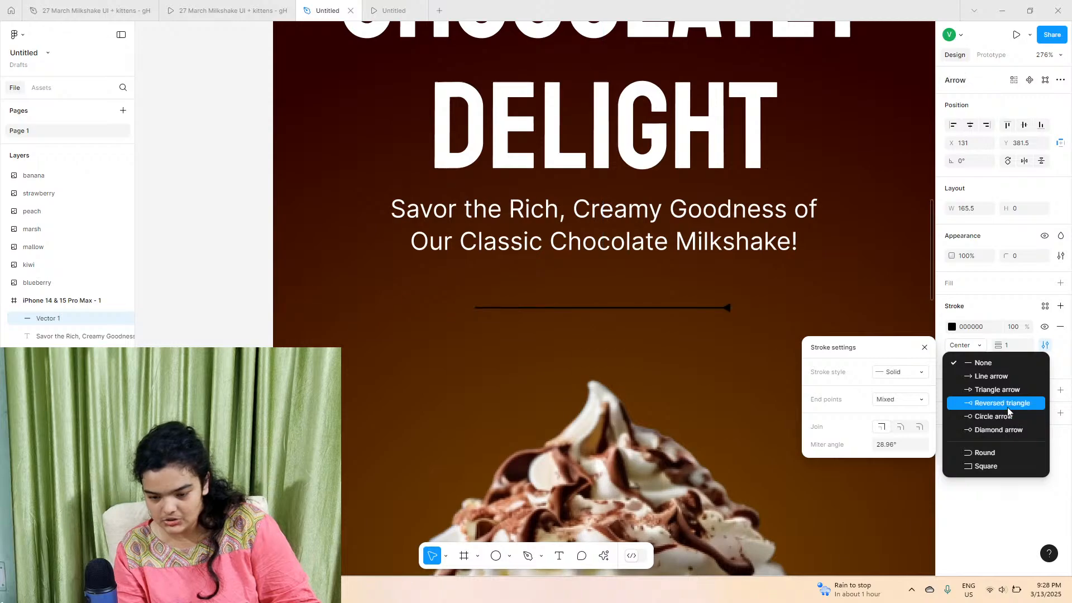
pyautogui.click(999, 377)
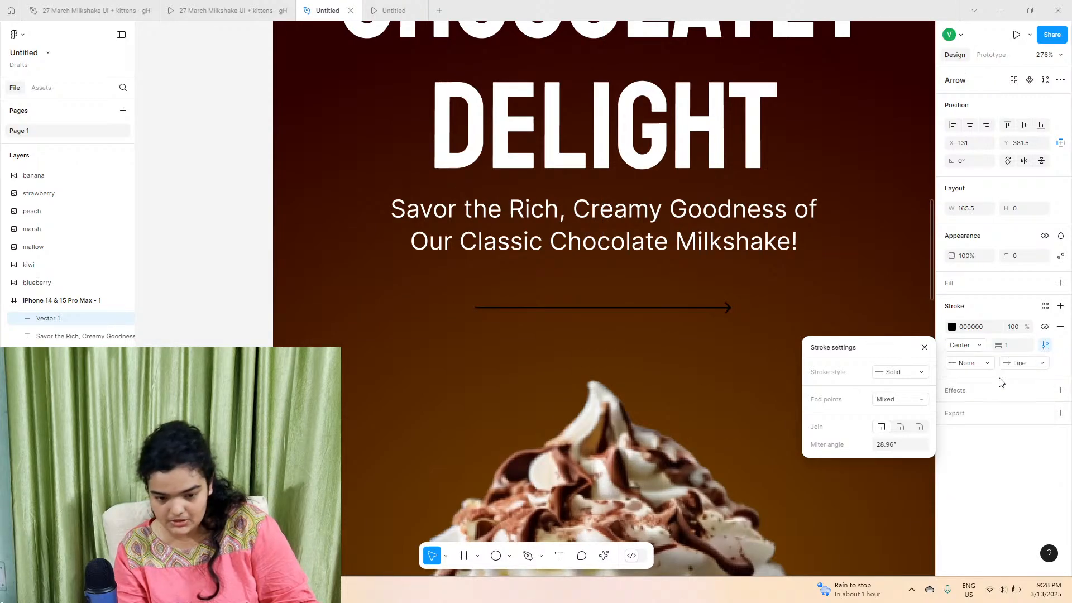
pyautogui.click(896, 375)
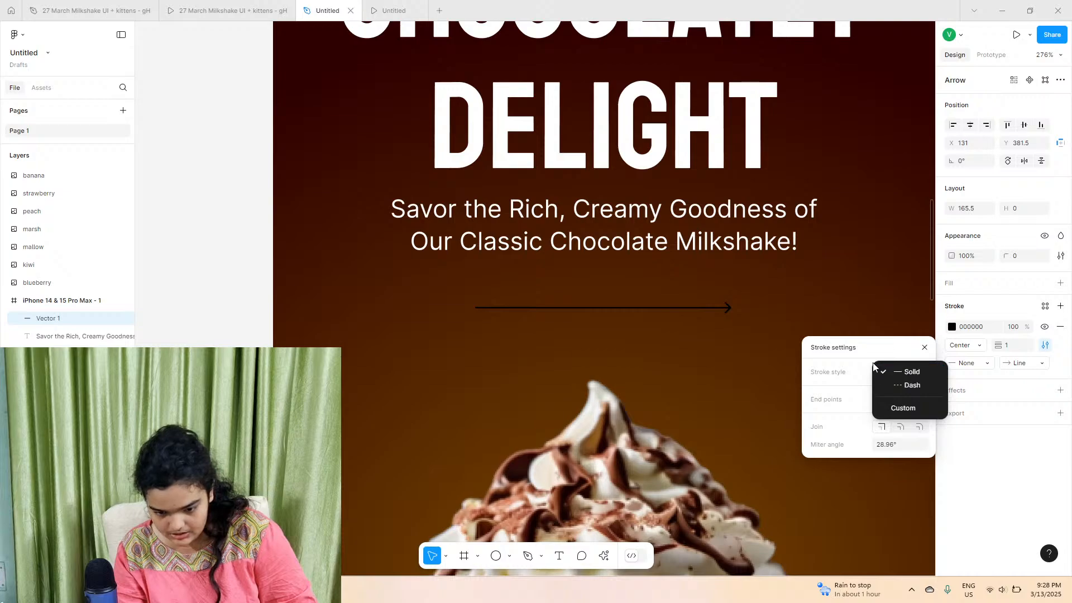
pyautogui.click(874, 367)
pyautogui.click(892, 402)
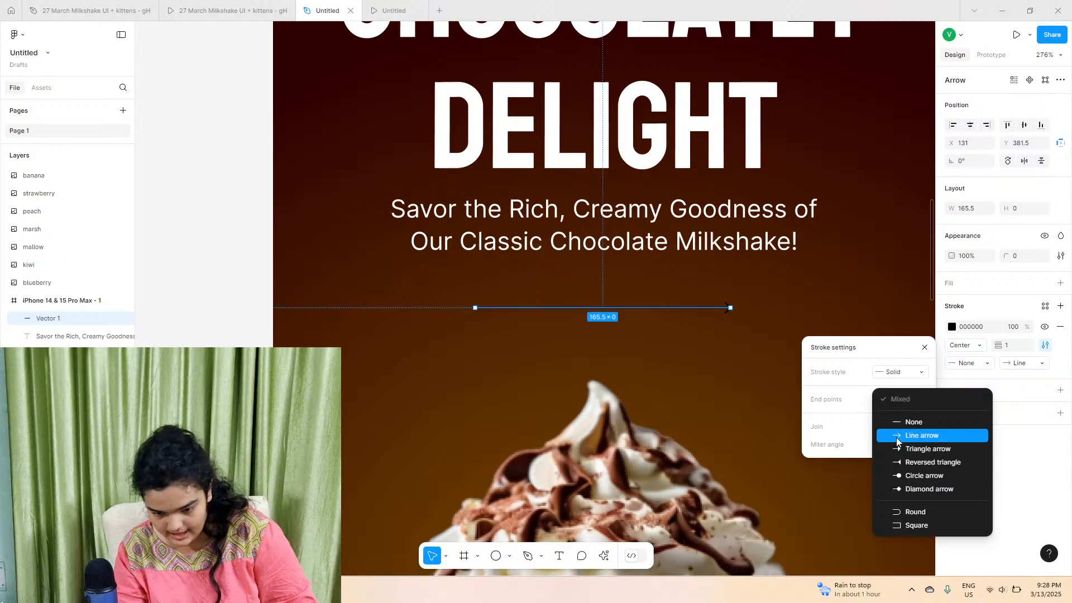
pyautogui.click(841, 388)
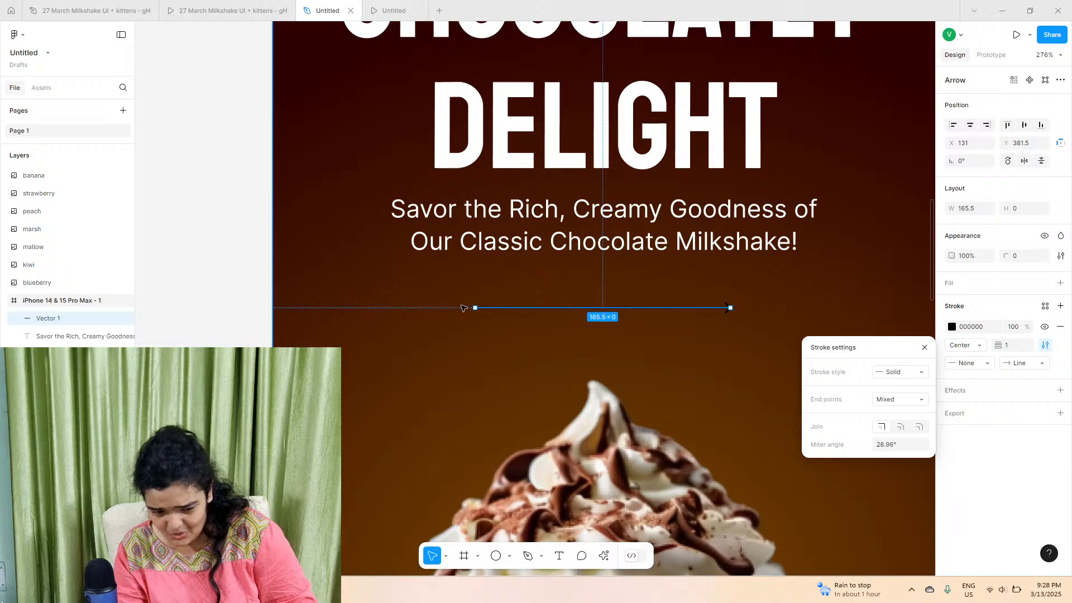
pyautogui.moveTo(491, 316); pyautogui.dragTo(531, 318)
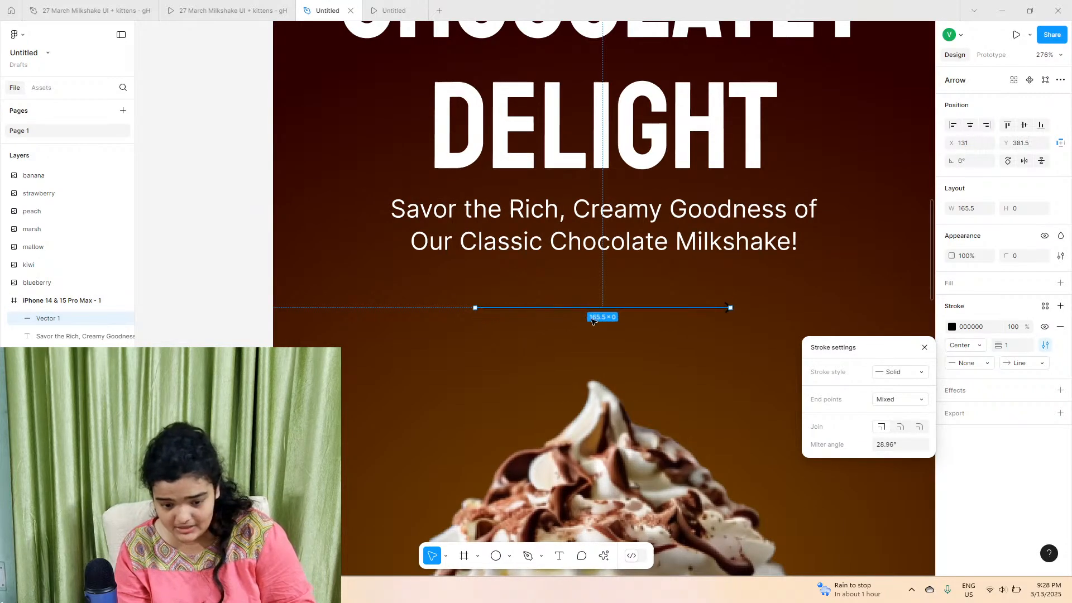
# - Make the arrow white (FFFFFF), set its start point to Round and thicken its stroke to 8
pyautogui.click(952, 327)
pyautogui.moveTo(863, 341); pyautogui.dragTo(676, 213)
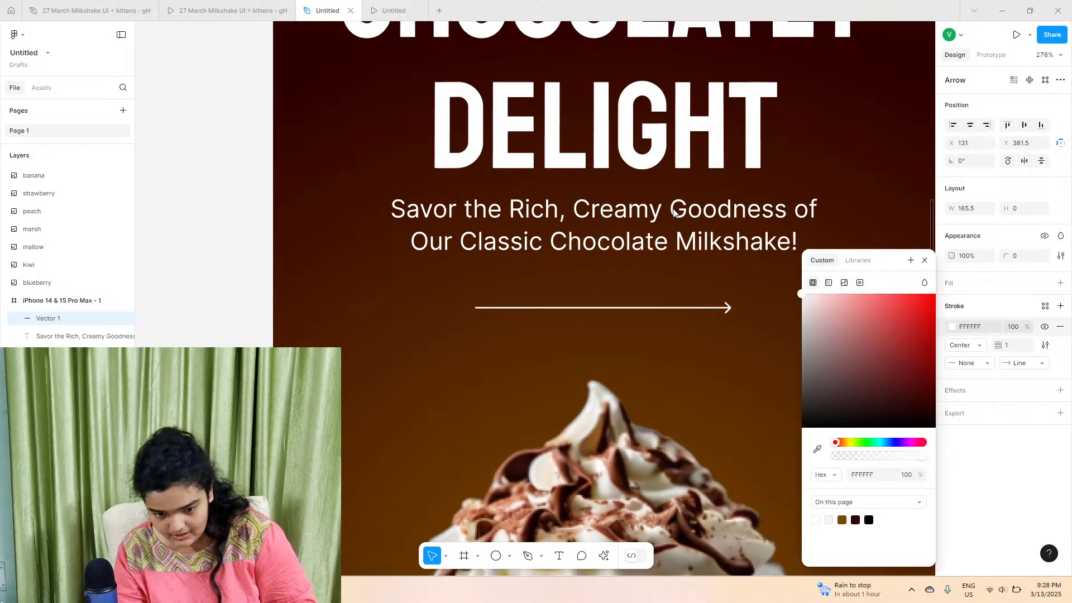
pyautogui.moveTo(998, 345); pyautogui.dragTo(1002, 345)
pyautogui.click(986, 370)
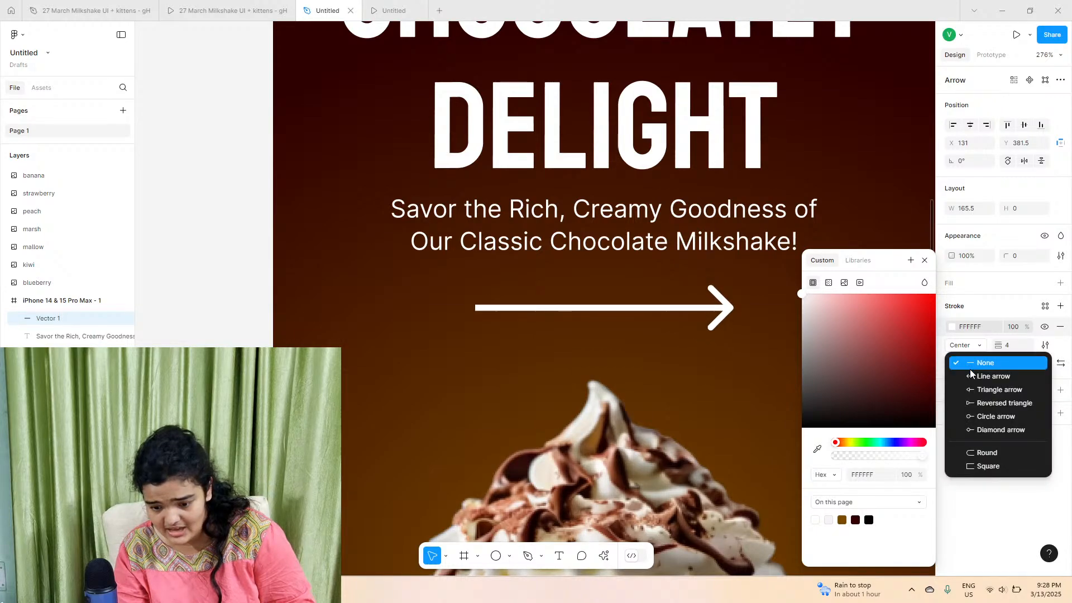
pyautogui.click(974, 450)
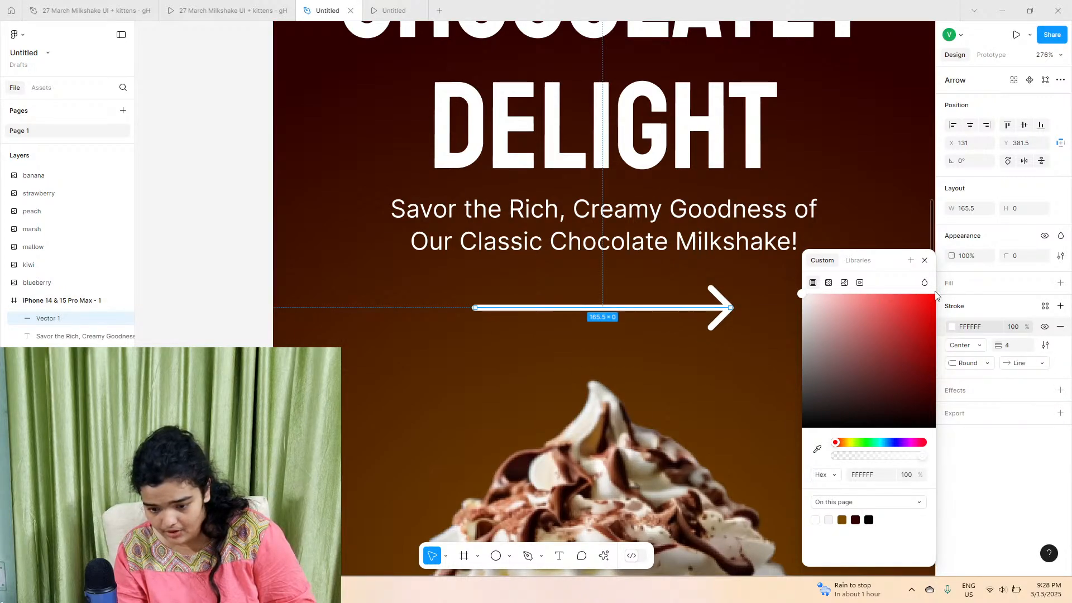
pyautogui.moveTo(995, 344); pyautogui.dragTo(1000, 342)
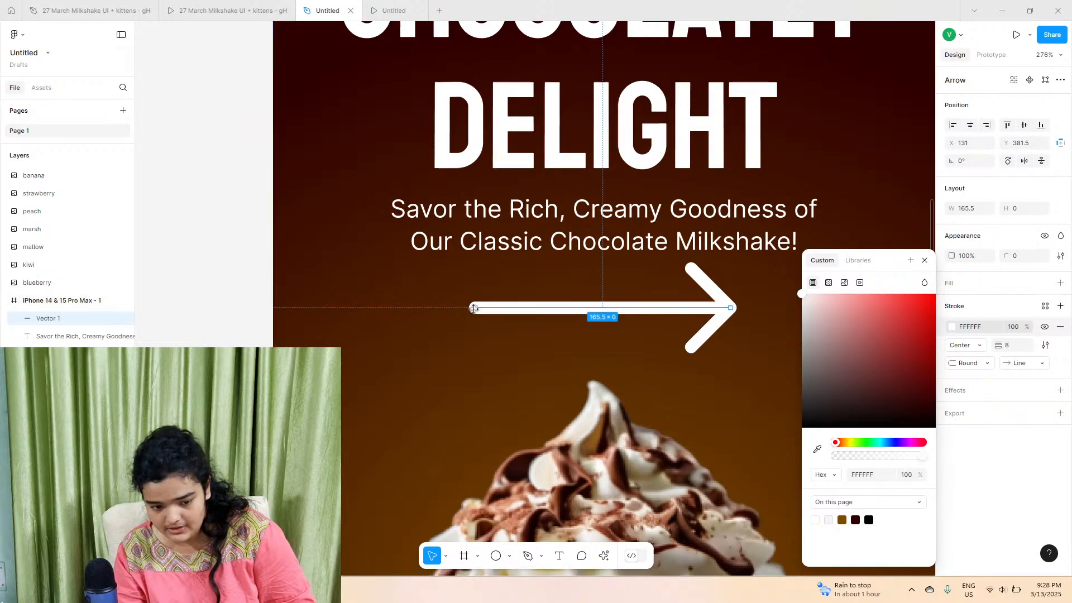
# - Shorten the arrow from its tail to about 102 wide and set its rotation to 0°
pyautogui.moveTo(473, 309); pyautogui.dragTo(575, 311)
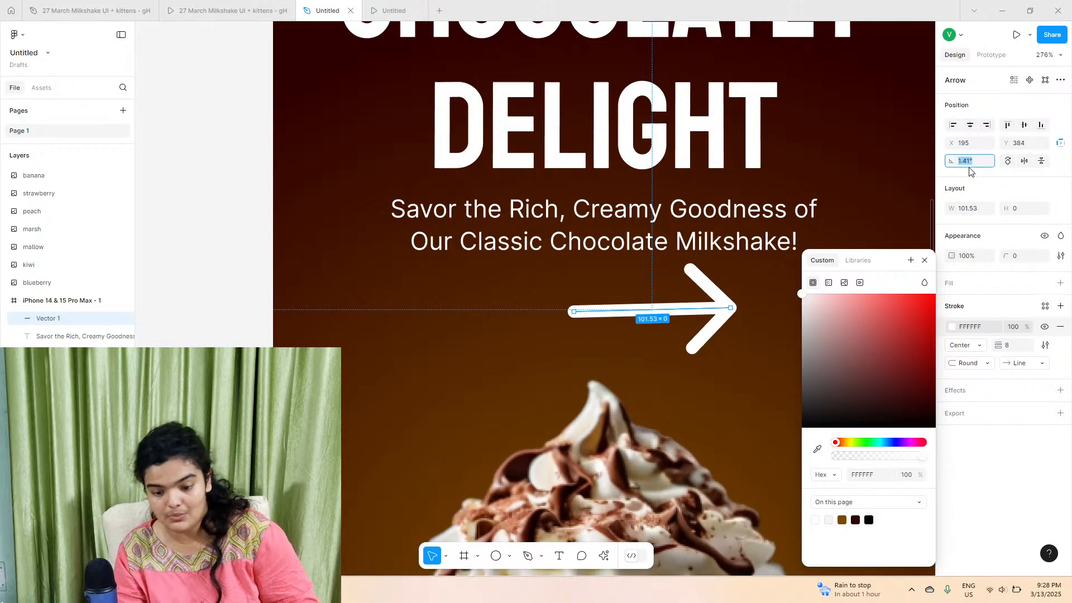
pyautogui.write('0')
pyautogui.press('Return')
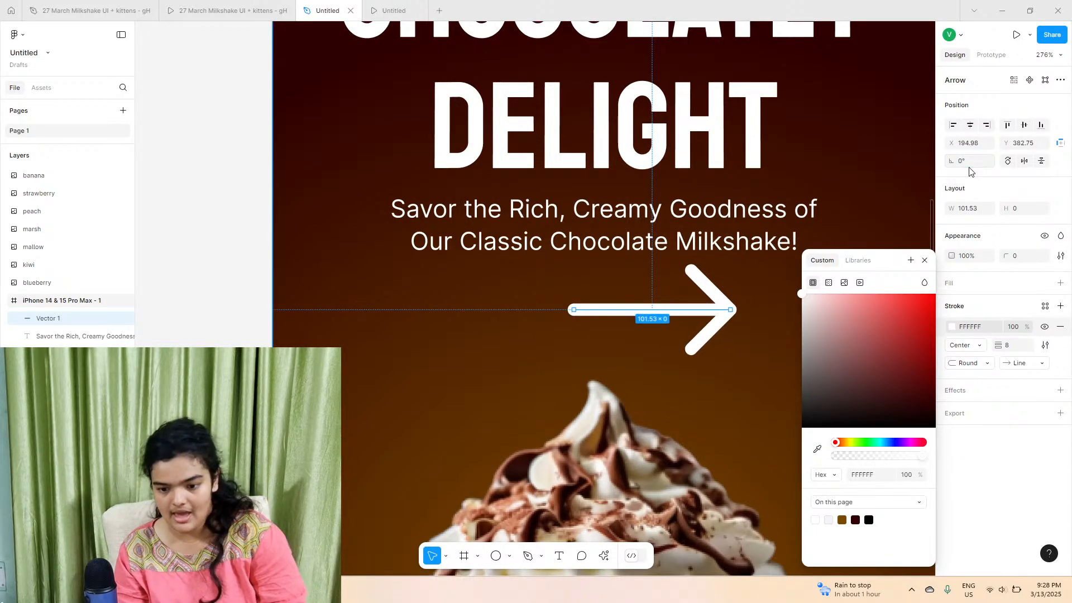
# - Move the arrow to about X 164, Y 387, shorten it to 69 wide and set its stroke weight to 5
pyautogui.click(677, 328)
pyautogui.moveTo(648, 308); pyautogui.dragTo(610, 308)
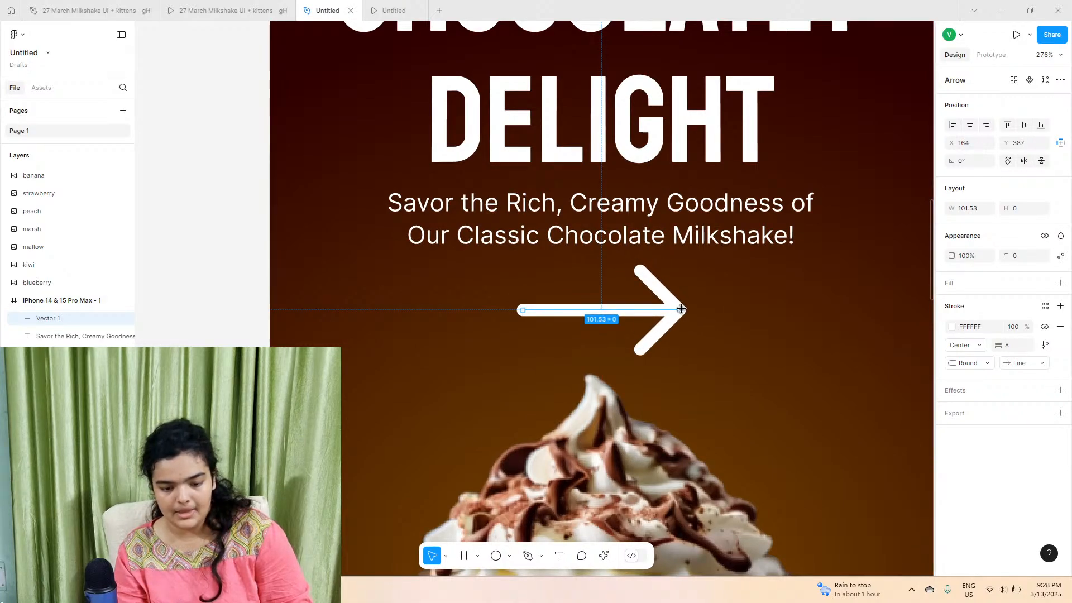
pyautogui.moveTo(681, 309); pyautogui.dragTo(629, 314)
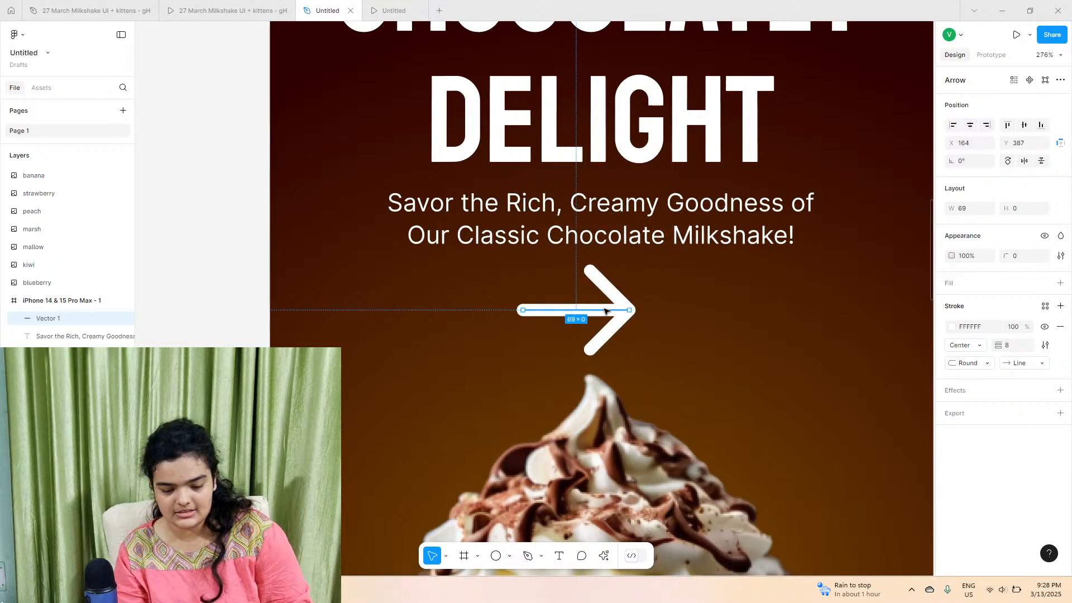
pyautogui.moveTo(996, 345); pyautogui.dragTo(989, 344)
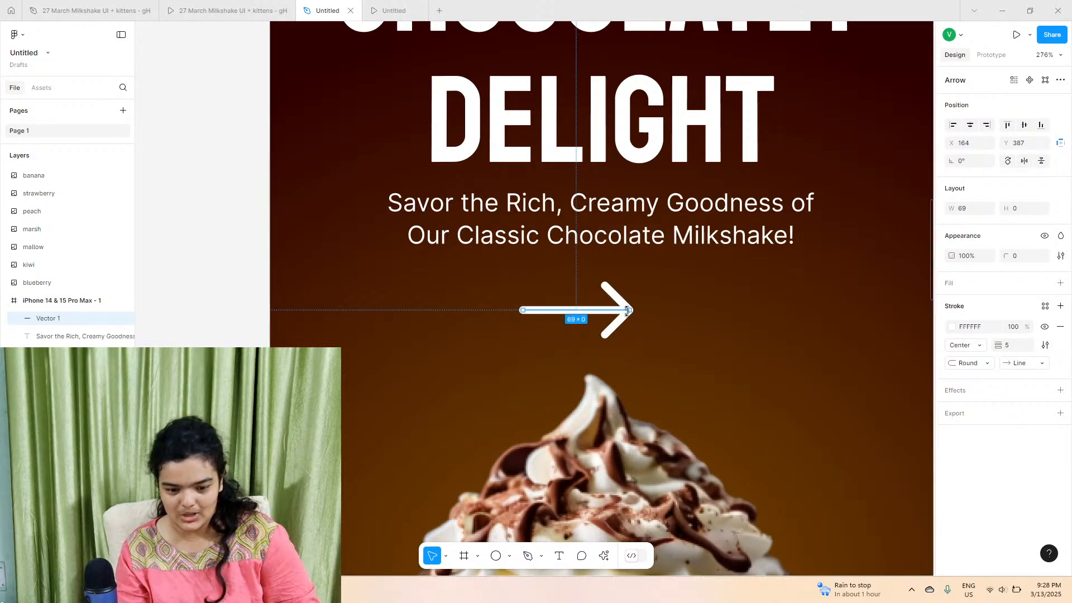
# - Raise the arrow to about Y 384 and centre it horizontally in the phone frame
pyautogui.moveTo(598, 307); pyautogui.dragTo(617, 303)
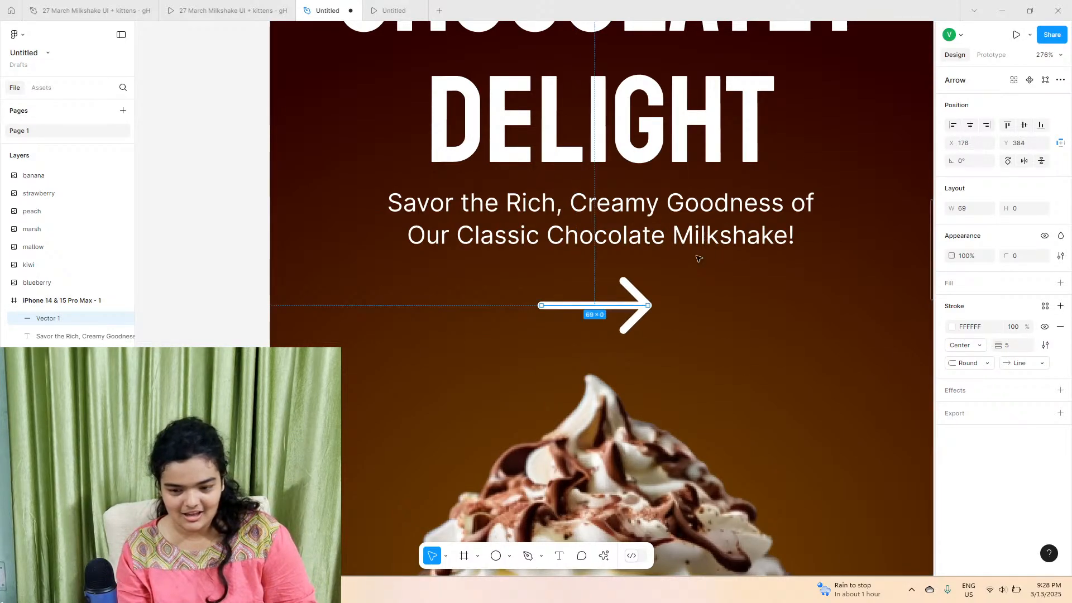
pyautogui.click(969, 125)
pyautogui.scroll(-3, 740, 190)
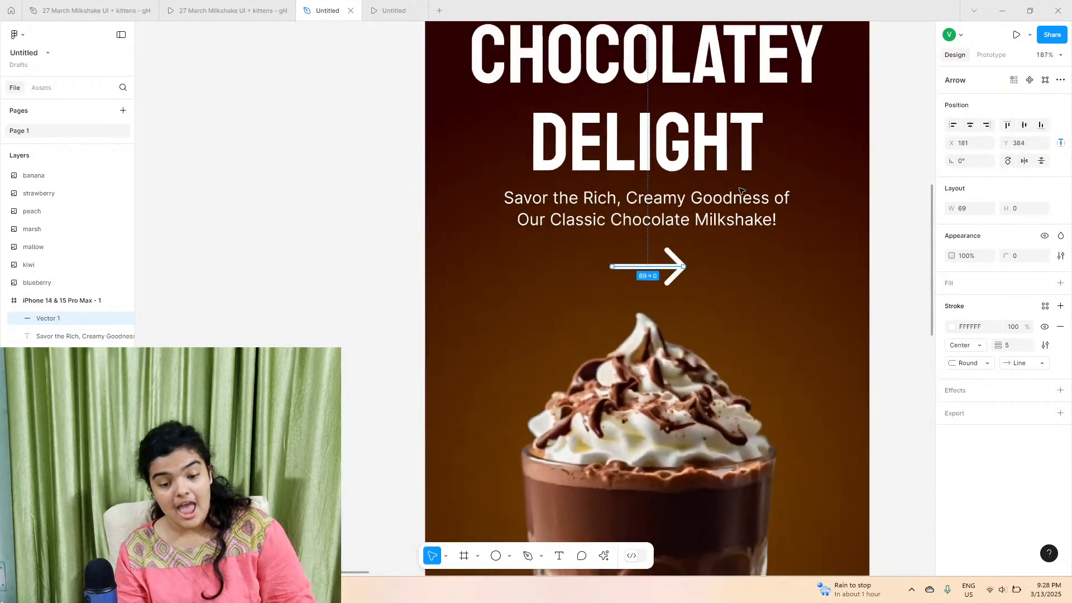
pyautogui.scroll(-1, 740, 190)
pyautogui.scroll(-4, 742, 196)
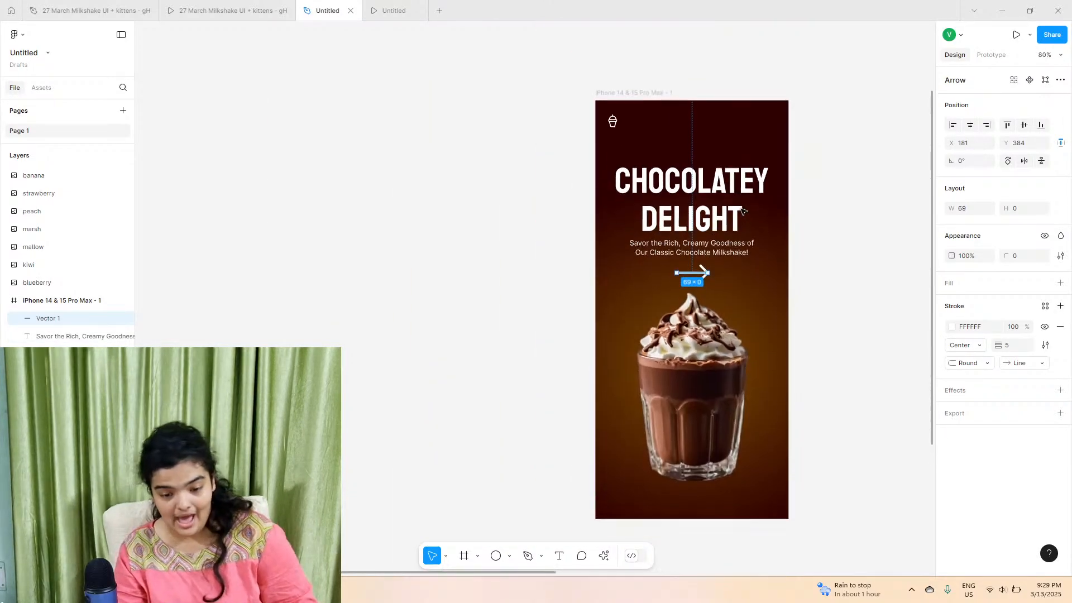
# - Lengthen the arrow to 88 wide and place it at about X 171, Y 380 beneath the subtitle
pyautogui.hscroll(1, 743, 211)
pyautogui.click(696, 282)
pyautogui.click(658, 272)
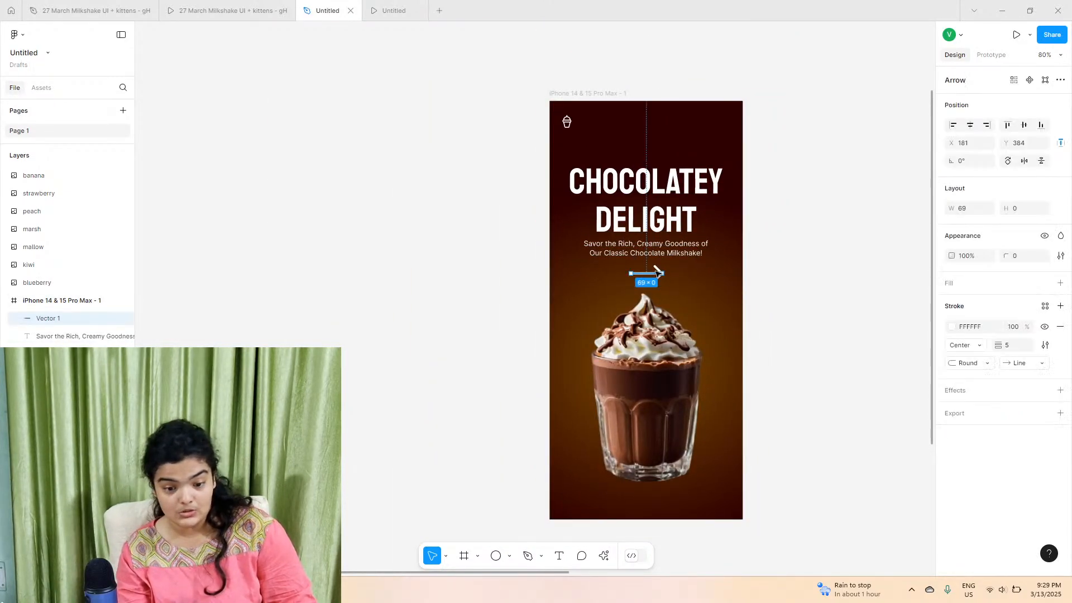
pyautogui.scroll(4, 657, 272)
pyautogui.moveTo(670, 275)
pyautogui.mouseDown()
pyautogui.moveTo(698, 274)
pyautogui.moveTo(676, 275)
pyautogui.mouseUp()
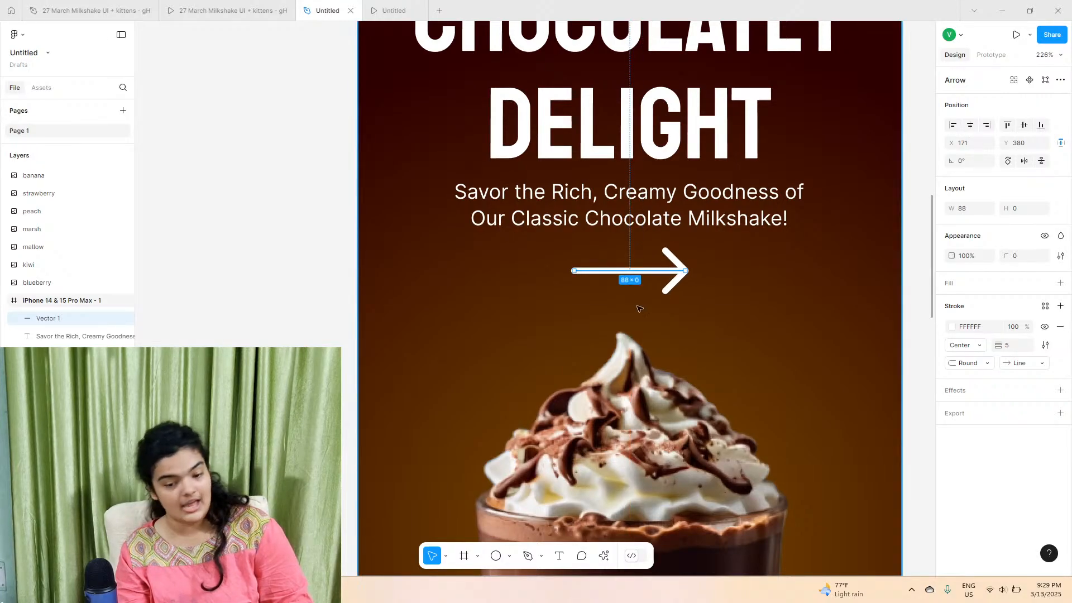
pyautogui.scroll(-2, 628, 317)
pyautogui.scroll(-3, 655, 273)
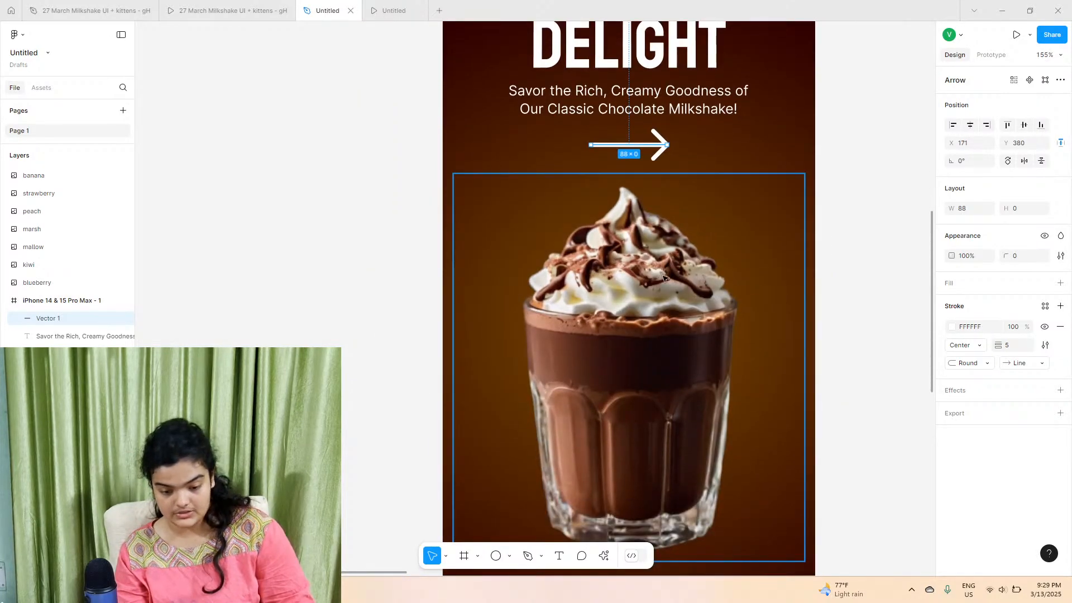
pyautogui.scroll(-3, 663, 278)
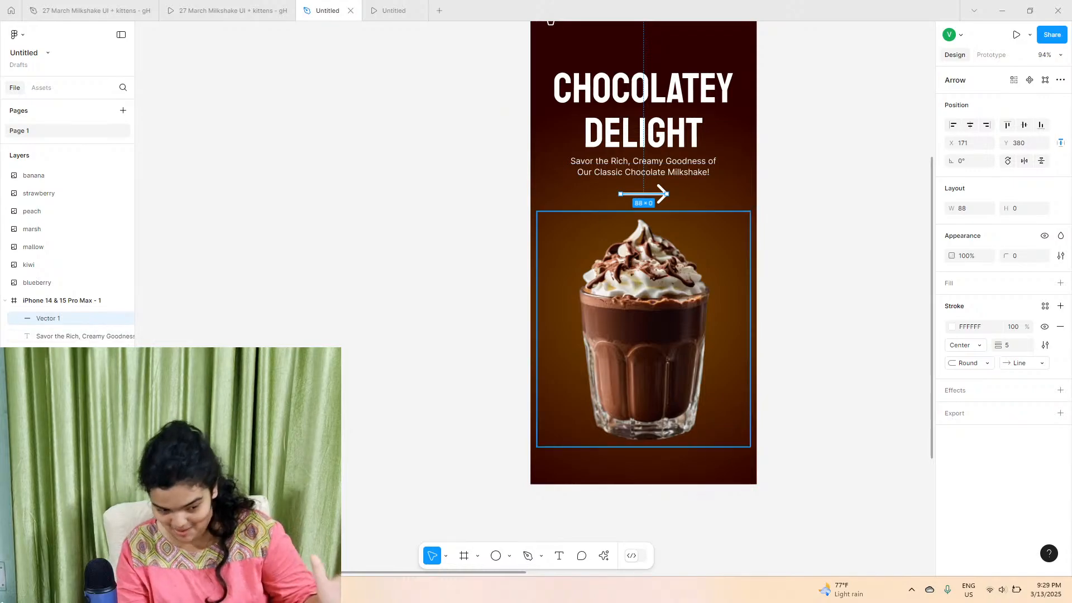
# - Shift the centre of the background ellipse's radial gradient slightly further down behind the chocolate glass
pyautogui.click(642, 466)
pyautogui.click(952, 304)
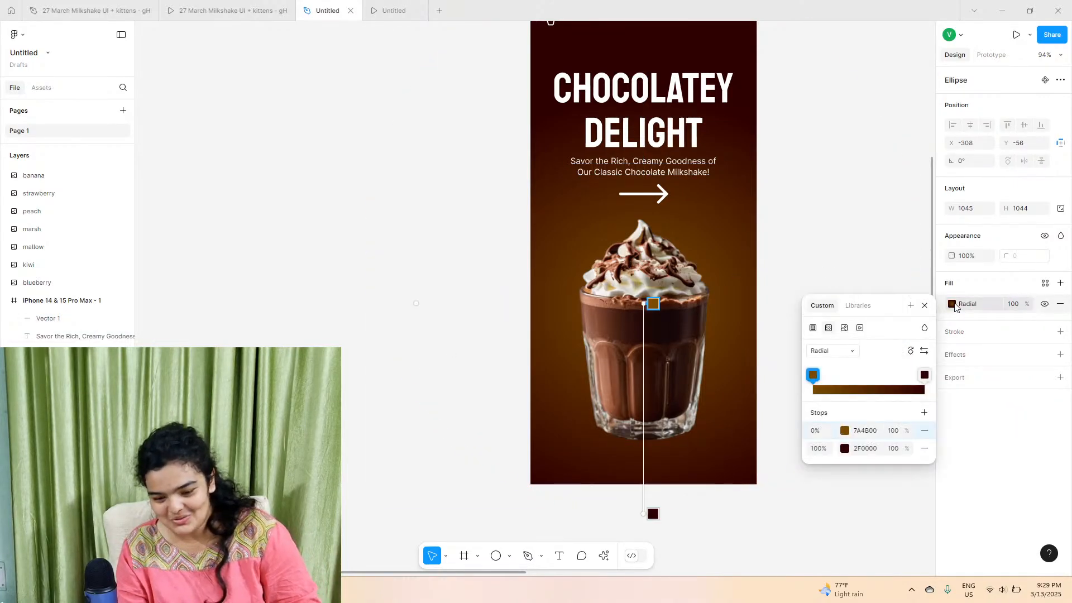
pyautogui.moveTo(643, 304); pyautogui.dragTo(643, 317)
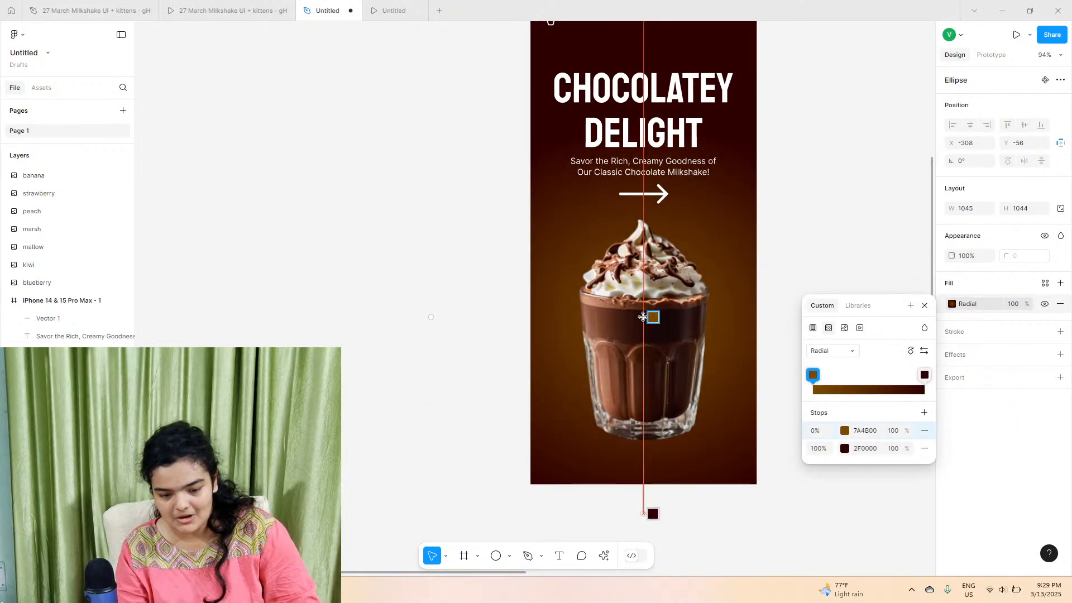
pyautogui.press('Escape')
pyautogui.press('Escape')
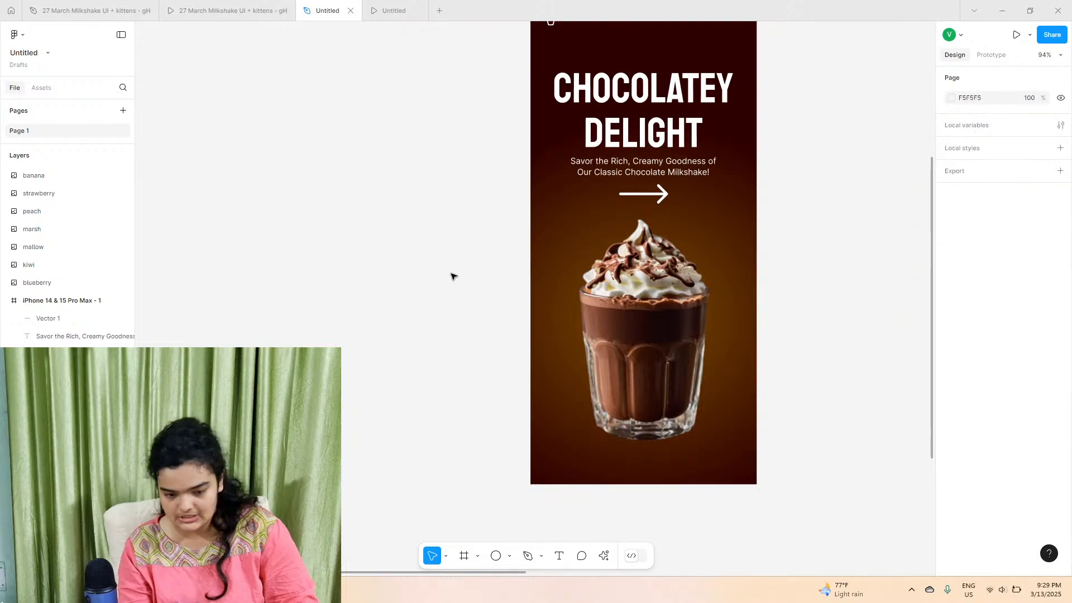
# - Following the finished prototype, duplicate the marsh and mallow images and nest the mallow copy in the iPhone frame's lower-left corner at X -47, Y 863
pyautogui.click(288, 8)
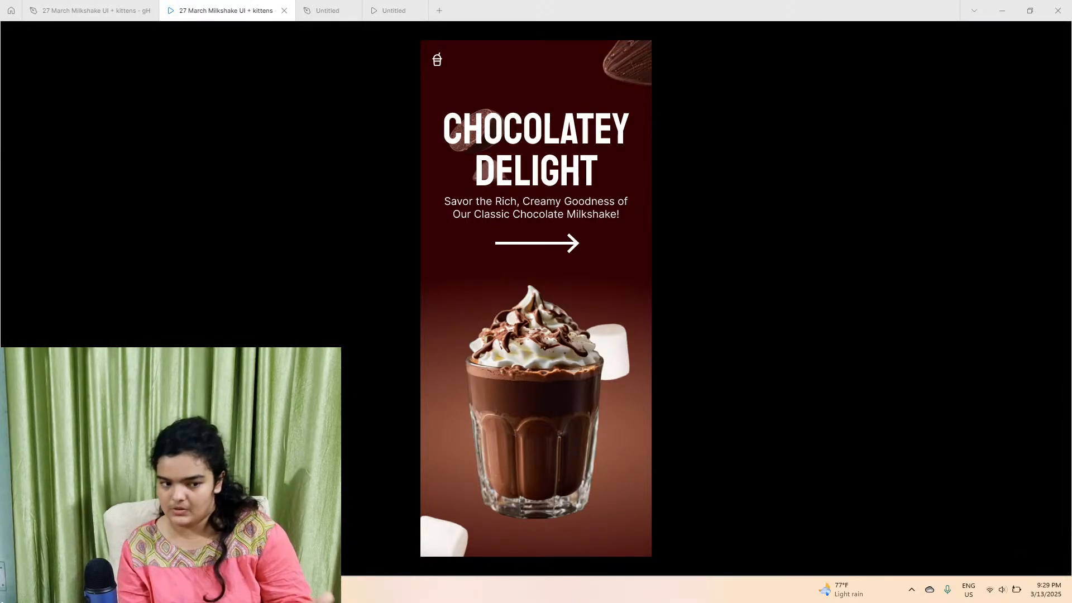
pyautogui.click(323, 5)
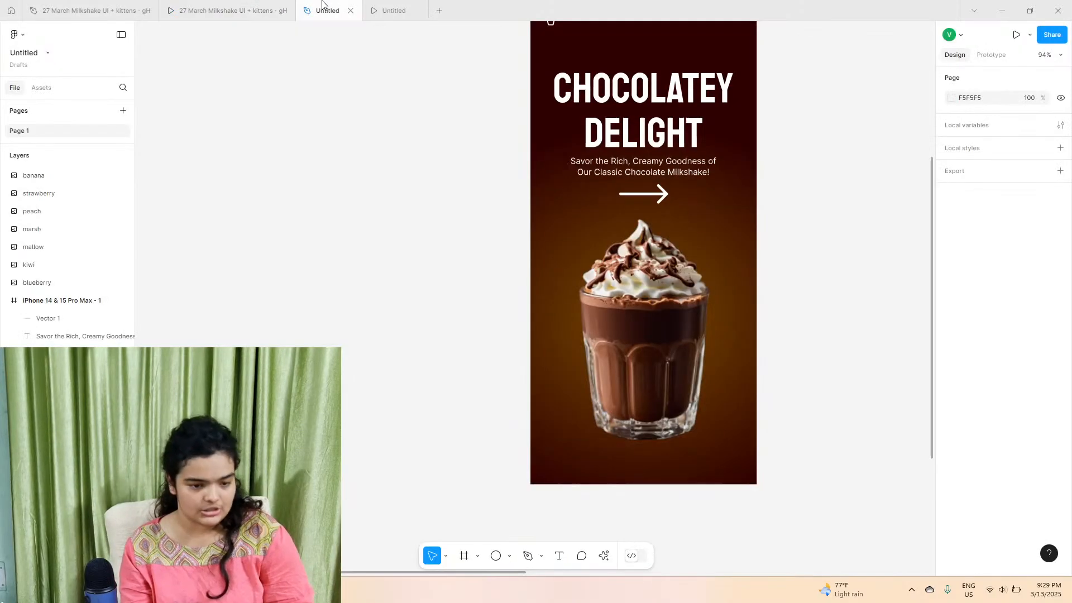
pyautogui.scroll(-6, 810, 284)
pyautogui.moveTo(775, 215); pyautogui.dragTo(870, 265)
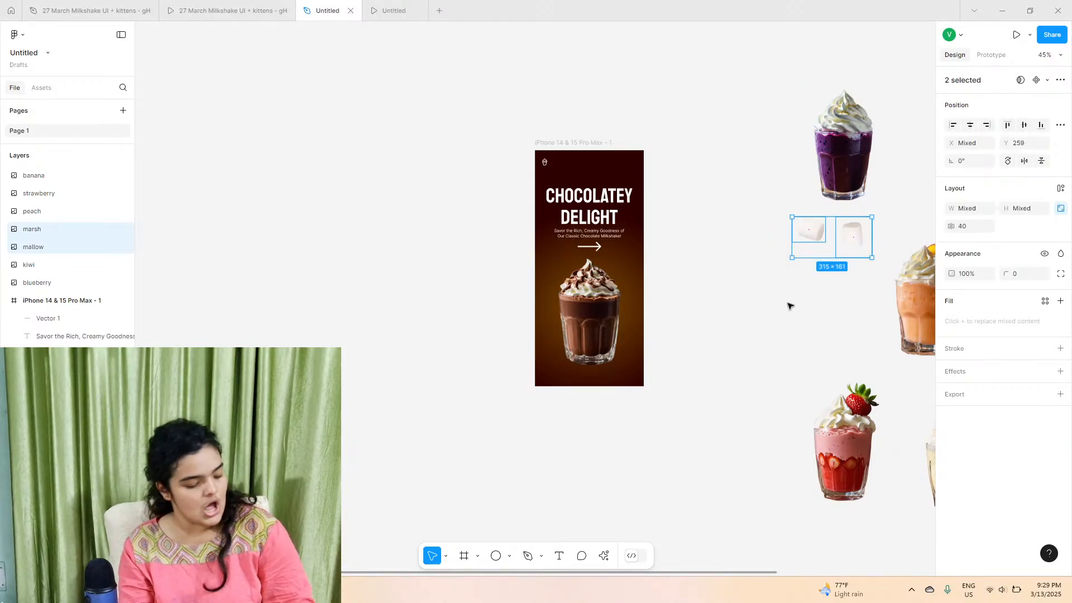
pyautogui.moveTo(808, 230); pyautogui.dragTo(539, 385)
pyautogui.click(737, 300)
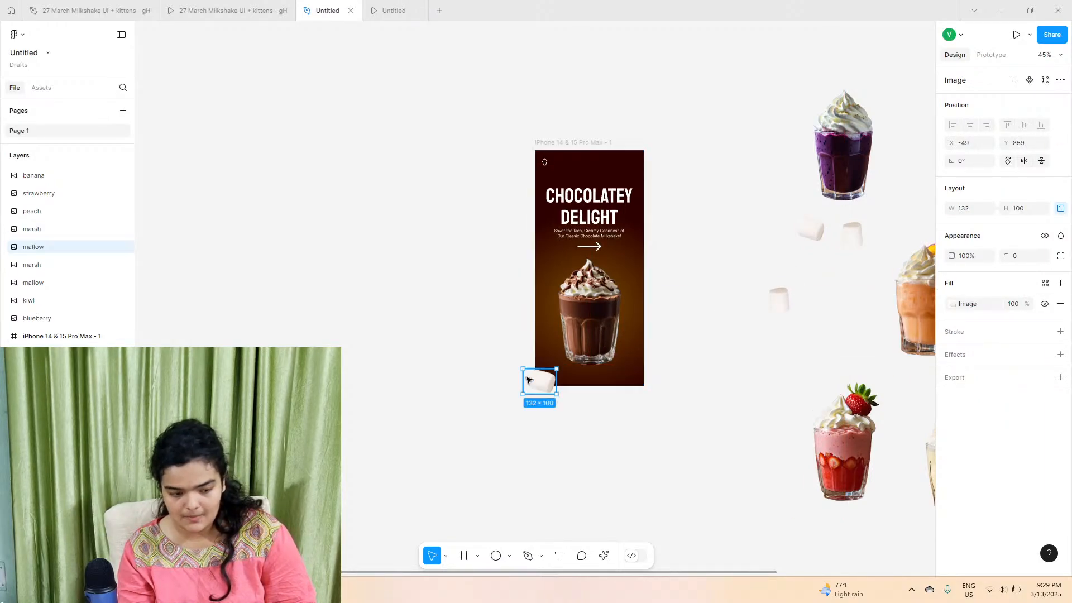
pyautogui.moveTo(89, 259); pyautogui.dragTo(80, 302)
pyautogui.moveTo(56, 342); pyautogui.dragTo(58, 322)
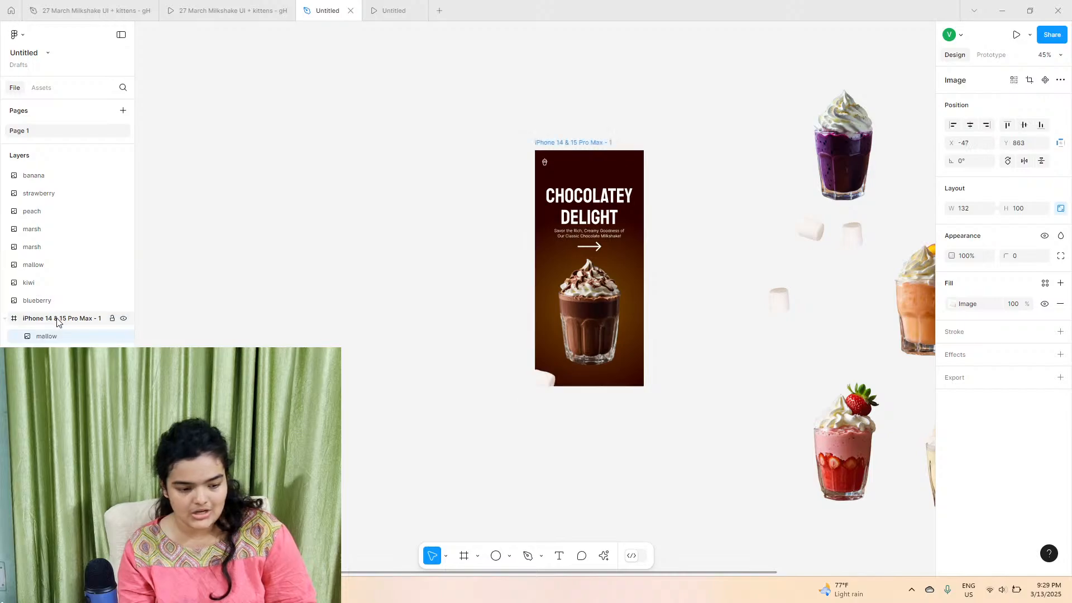
# - Nest the spare marsh image in the iPhone frame at X 240, Y 431, layered behind the chocolate glass but above the background ellipse
pyautogui.moveTo(779, 300); pyautogui.dragTo(616, 279)
pyautogui.scroll(5, 617, 279)
pyautogui.rightClick(614, 277)
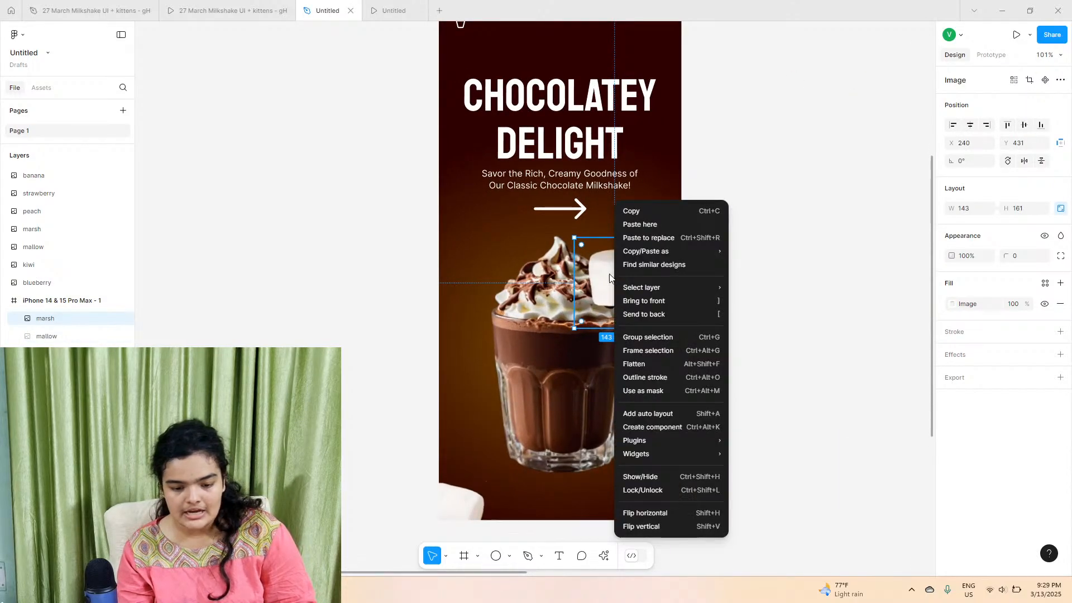
pyautogui.click(644, 314)
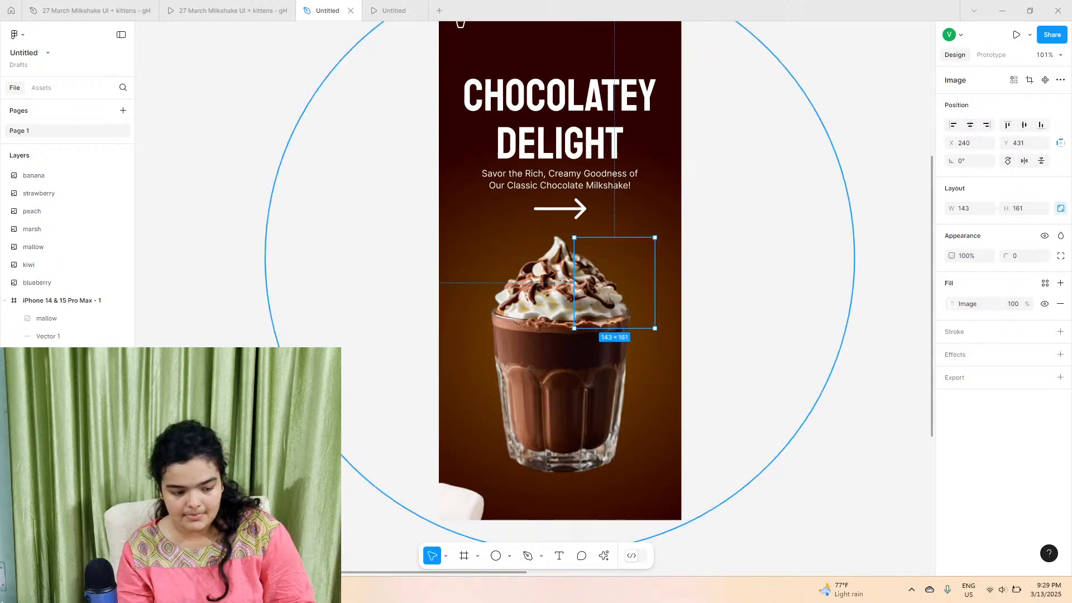
pyautogui.hotkey('ctrl', 'z')
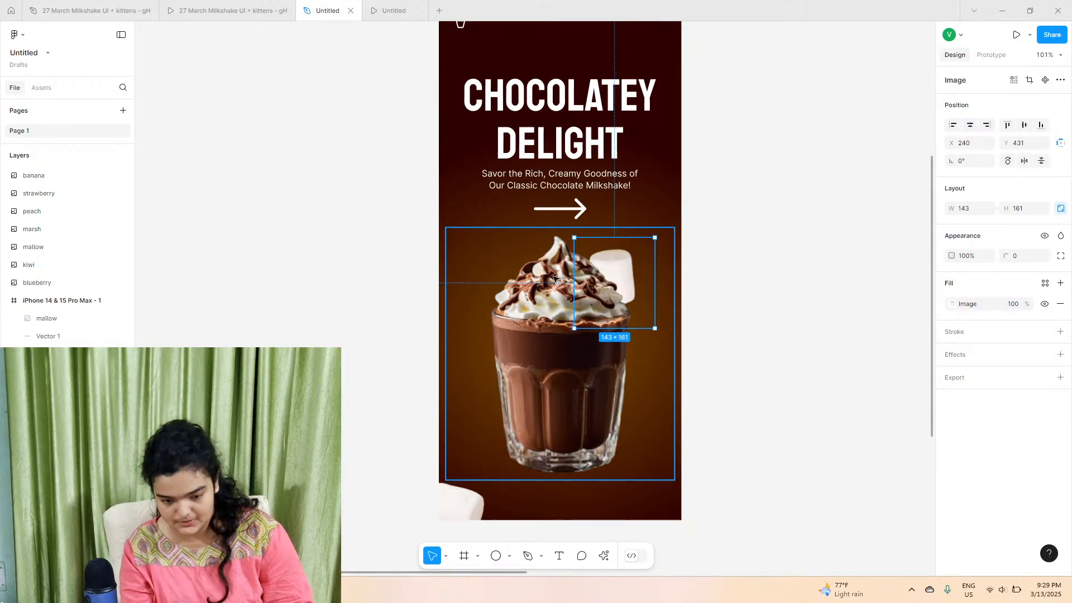
pyautogui.click(696, 218)
pyautogui.scroll(2, 696, 218)
pyautogui.scroll(-2, 600, 209)
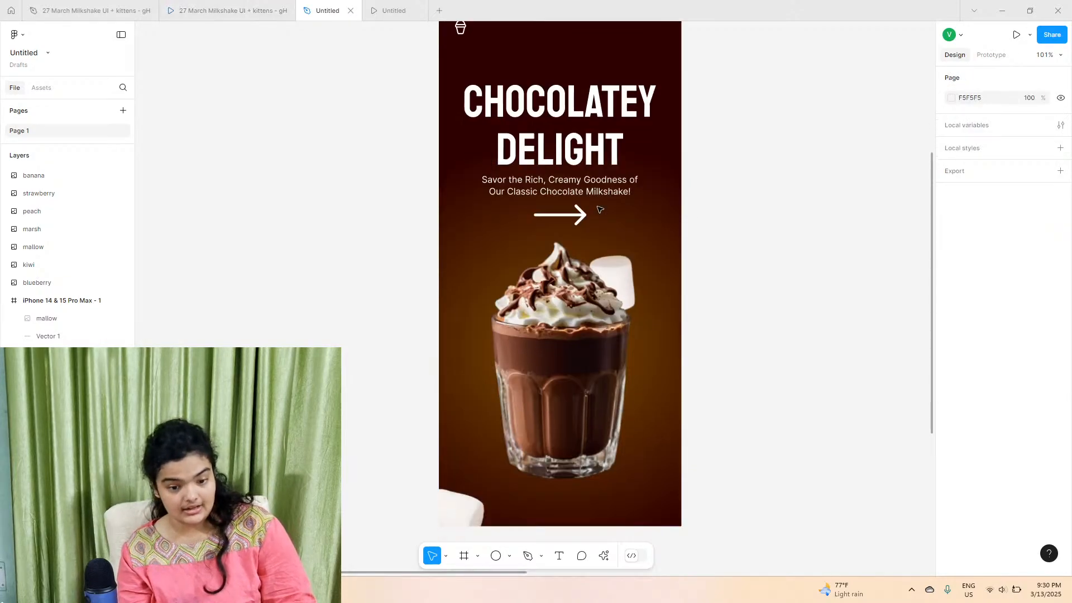
pyautogui.scroll(2, 600, 209)
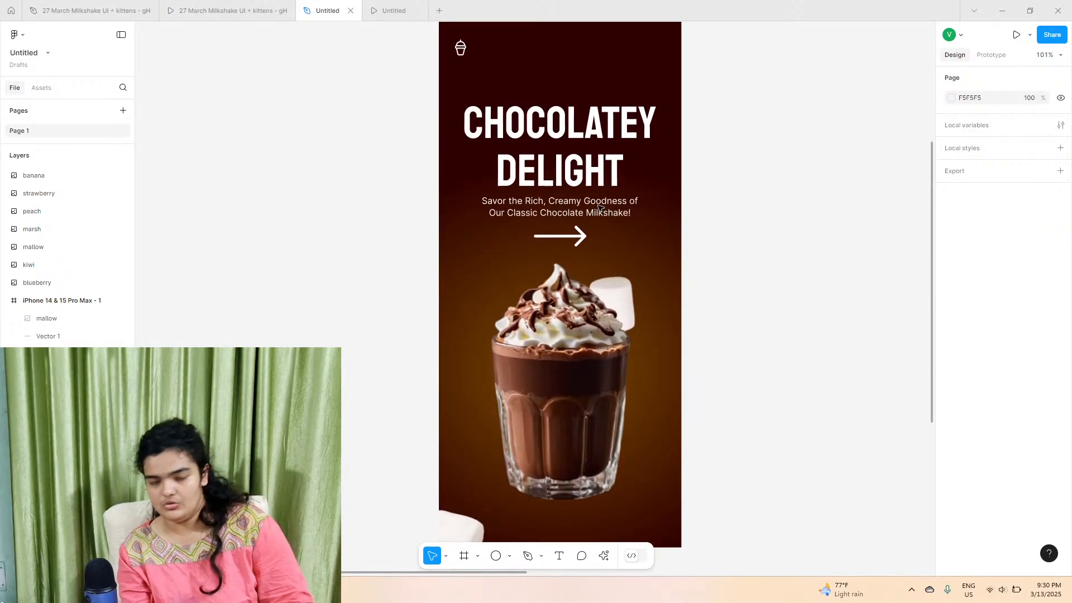
# - After checking the finished prototype, download c.png, b.png and a.png from the chocolate folder in Google Drive
pyautogui.click(228, 10)
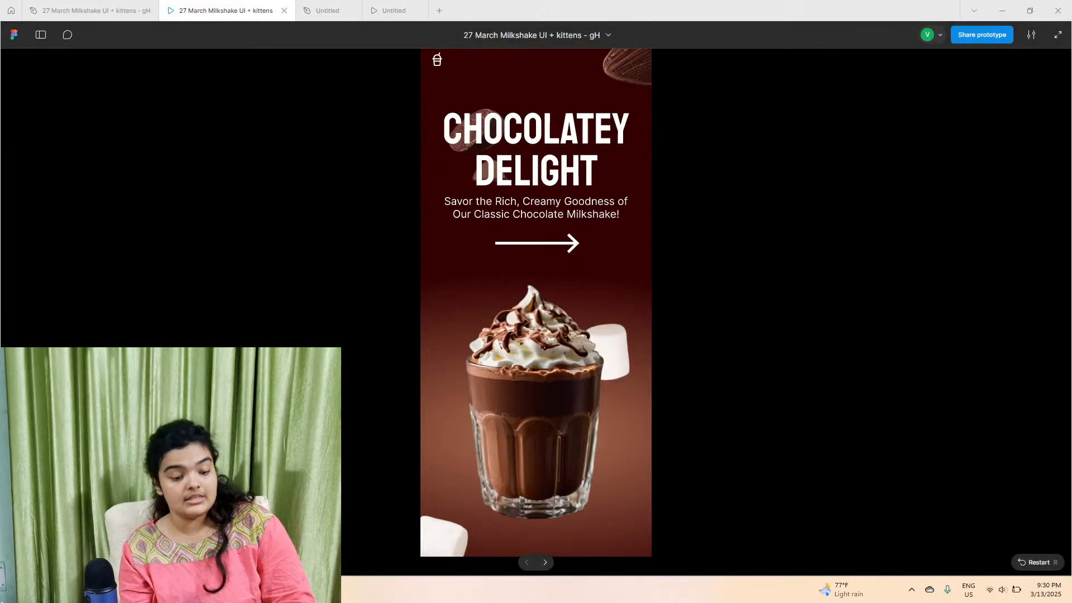
pyautogui.hotkey('alt', 'Tab')
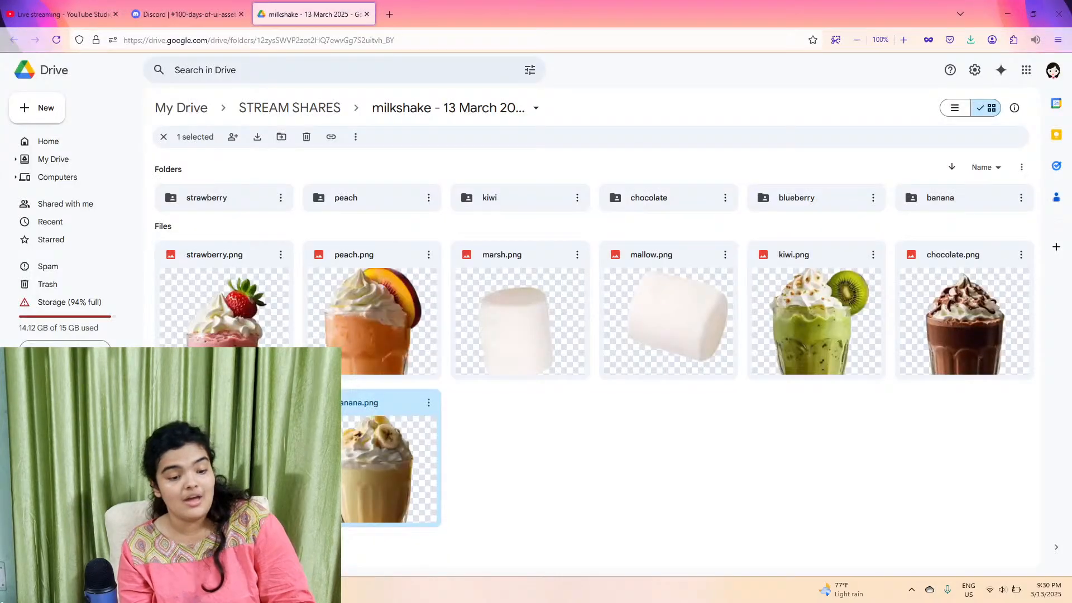
pyautogui.doubleClick(678, 199)
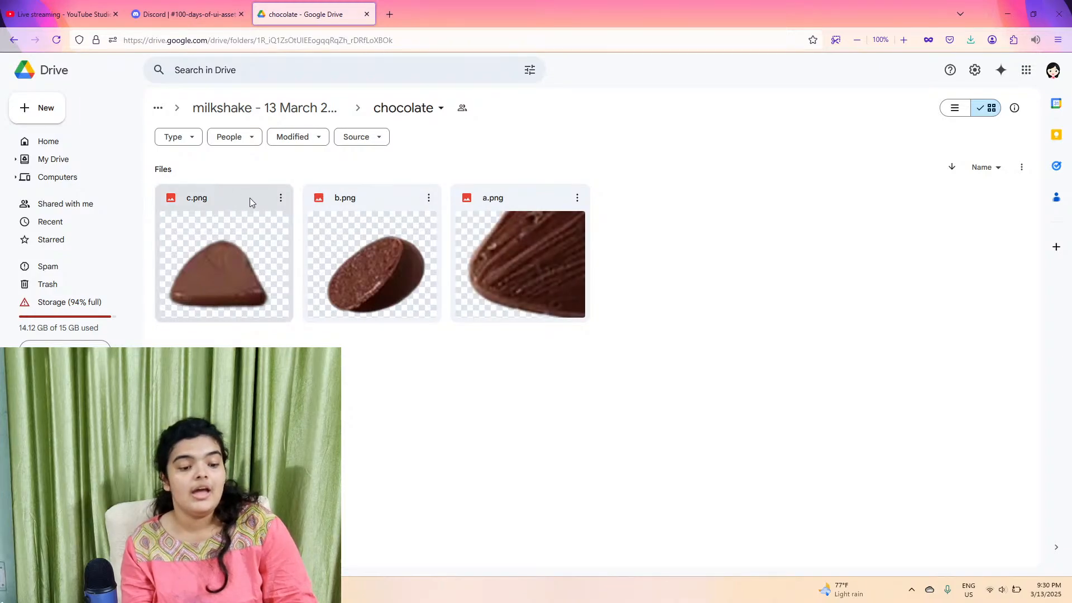
pyautogui.click(280, 198)
pyautogui.click(281, 199)
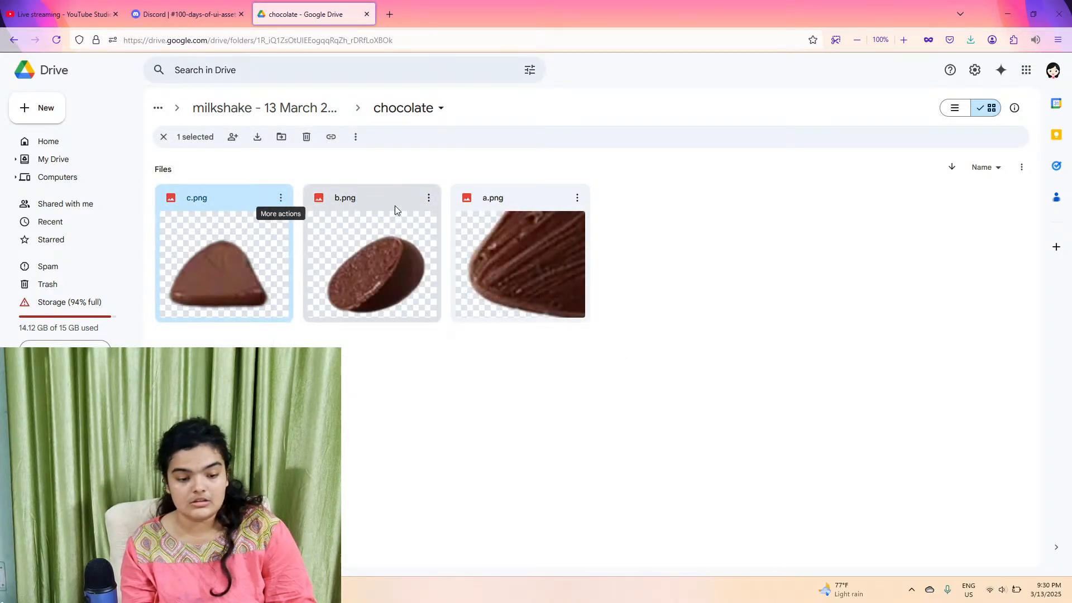
pyautogui.click(434, 203)
pyautogui.click(434, 206)
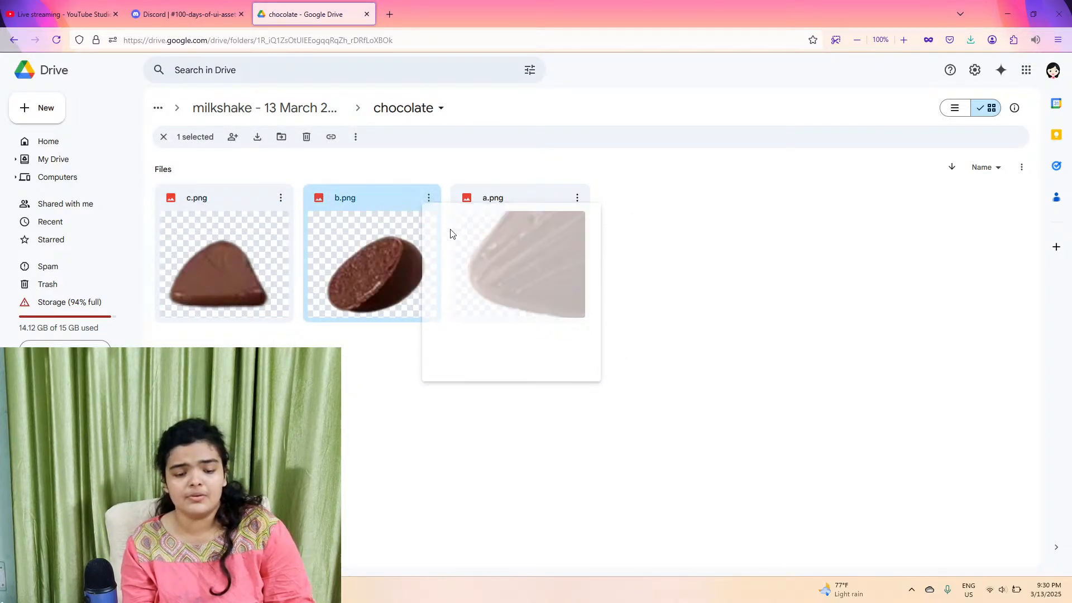
pyautogui.click(578, 201)
pyautogui.click(555, 218)
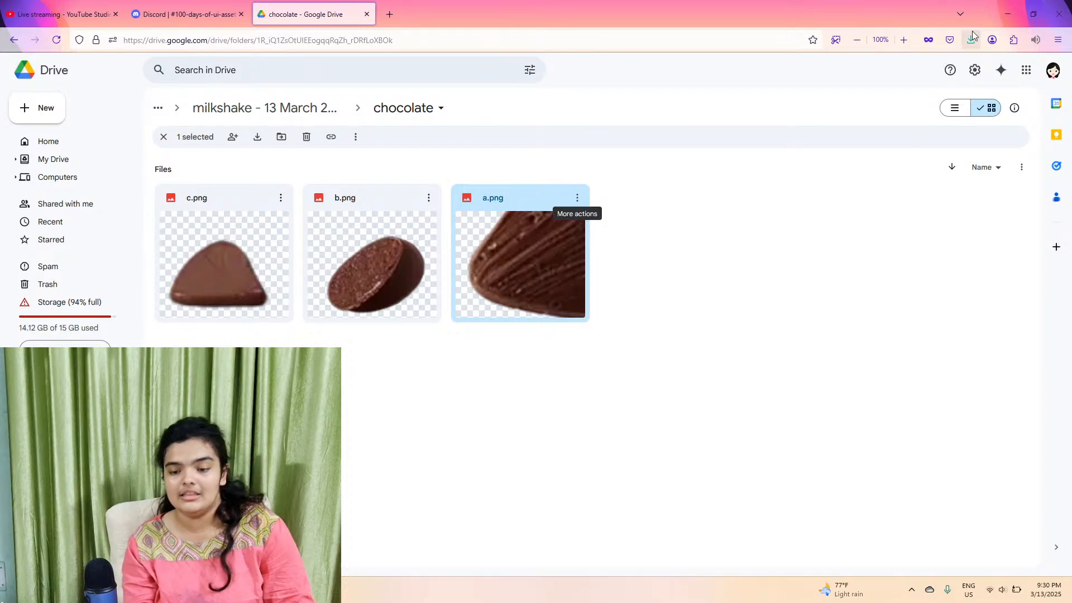
pyautogui.click(1008, 14)
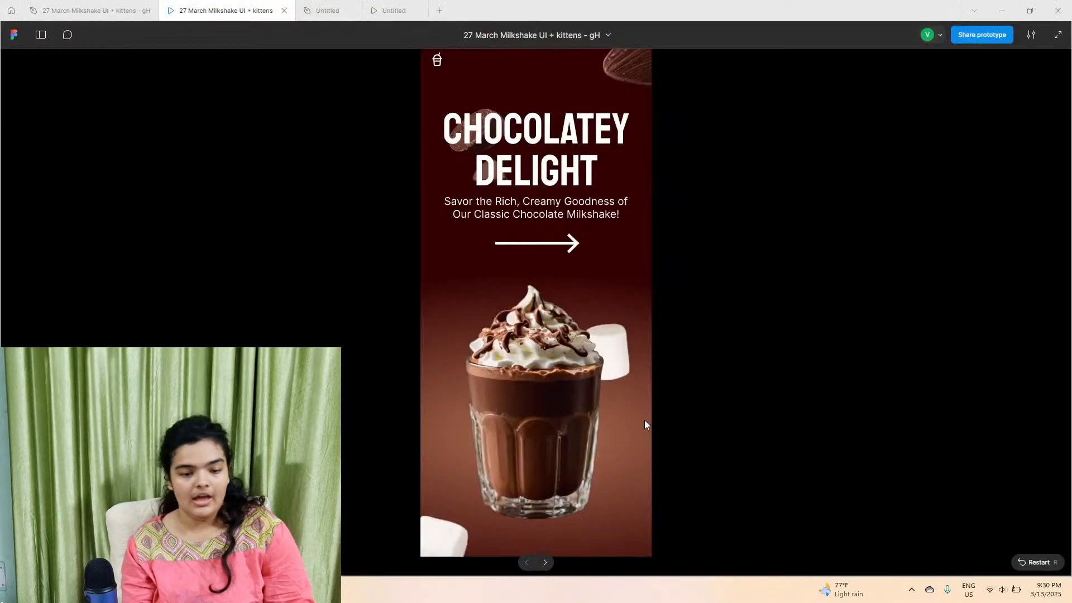
# - In the untitled Figma design file, import the images a, b and c(2) from Downloads and place them on empty canvas beside the phone frame
pyautogui.click(387, 5)
pyautogui.click(352, 6)
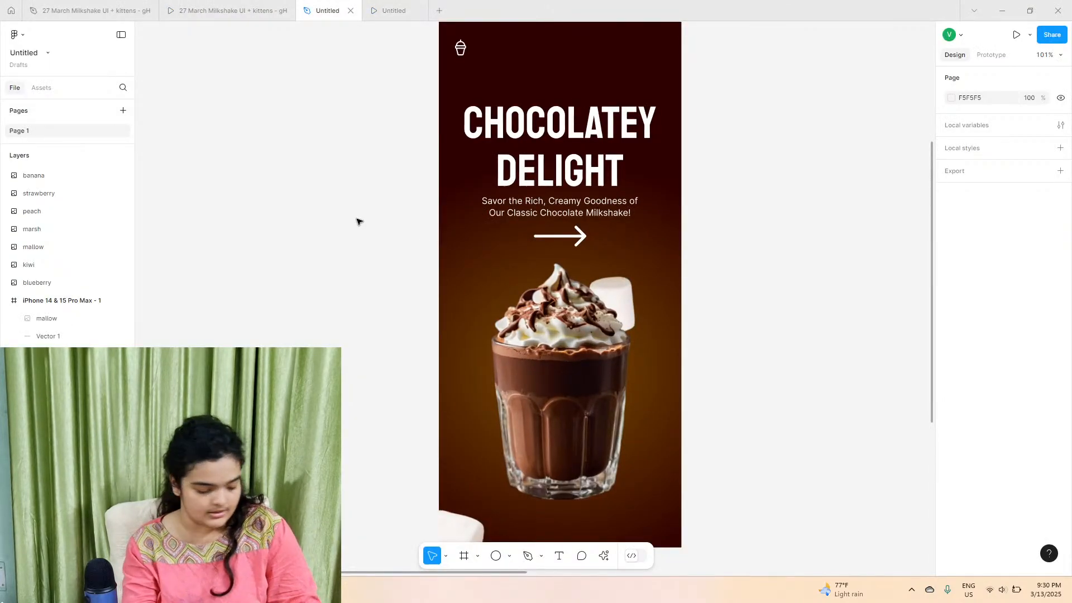
pyautogui.hotkey('ctrl', 'shift', 'k')
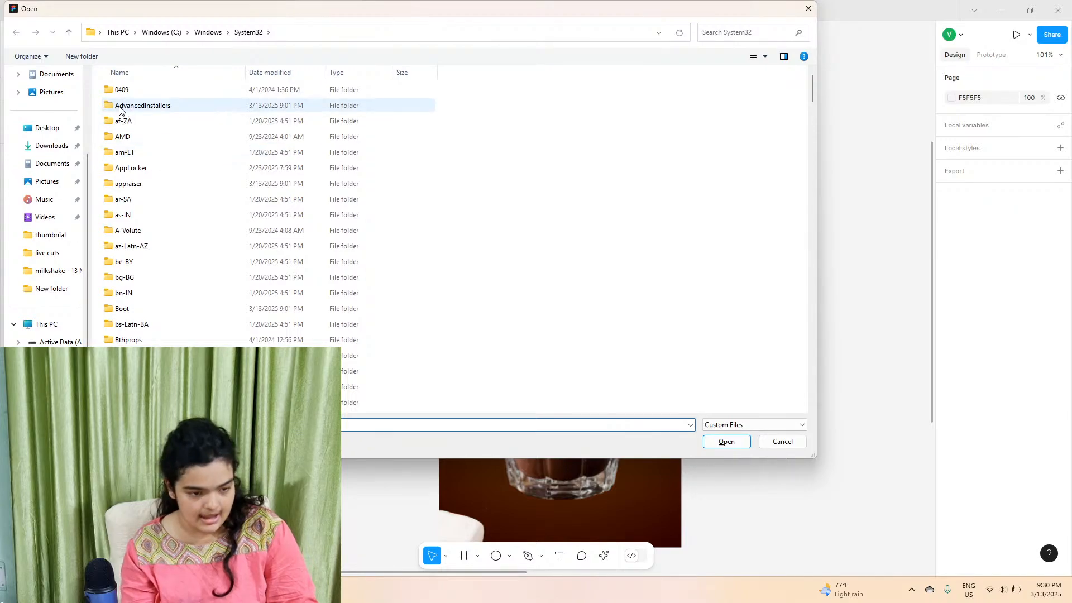
pyautogui.click(58, 146)
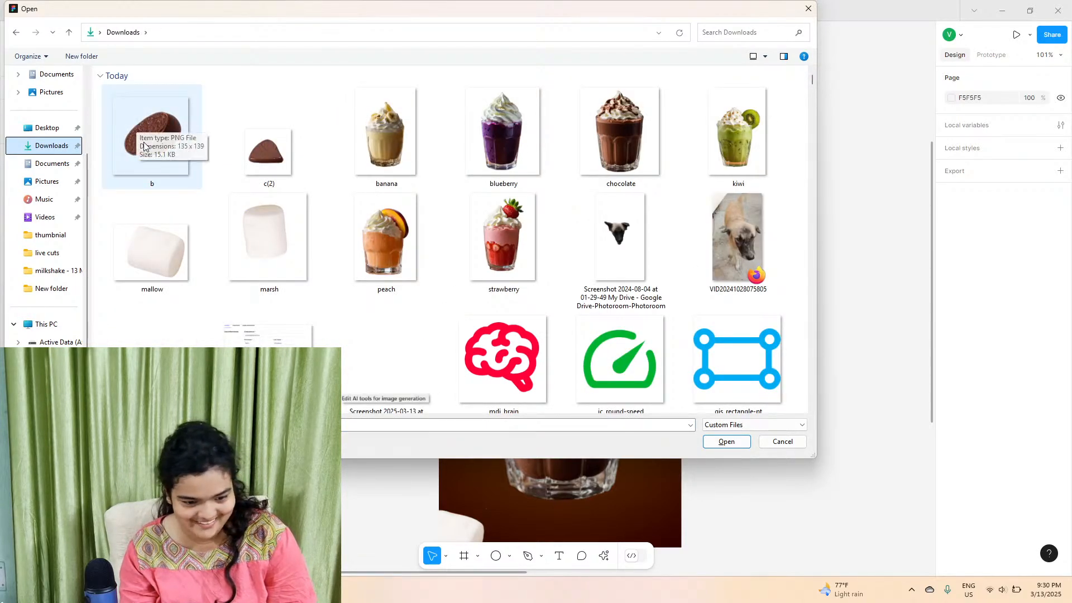
pyautogui.click(143, 169)
pyautogui.keyDown('shift'); pyautogui.click(391, 150); pyautogui.keyUp('shift')
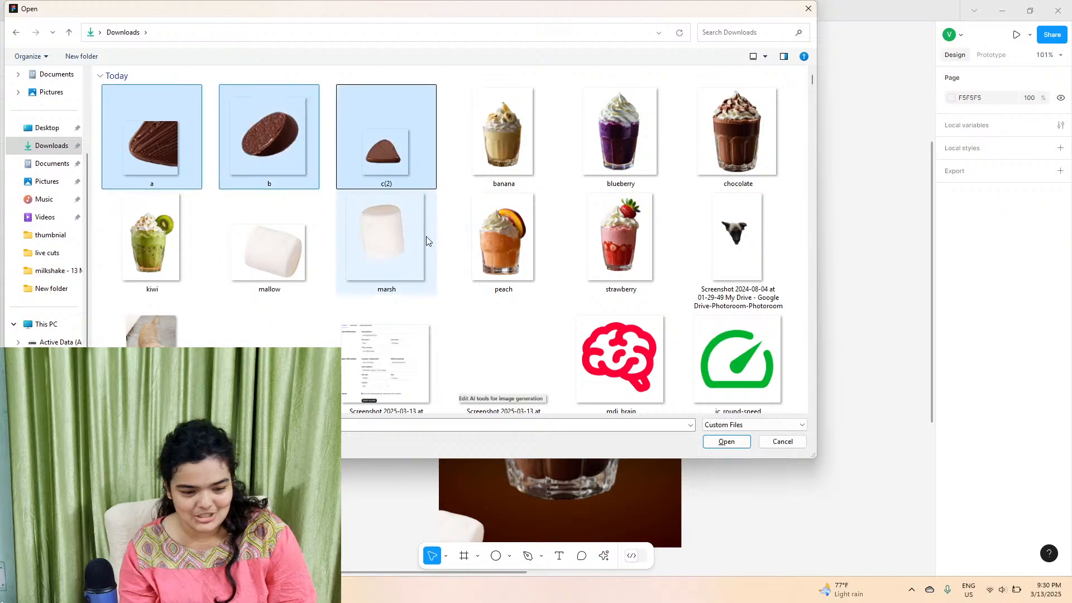
pyautogui.press('Return')
pyautogui.keyDown('ctrl'); pyautogui.scroll(-5, 868, 335); pyautogui.keyUp('ctrl')
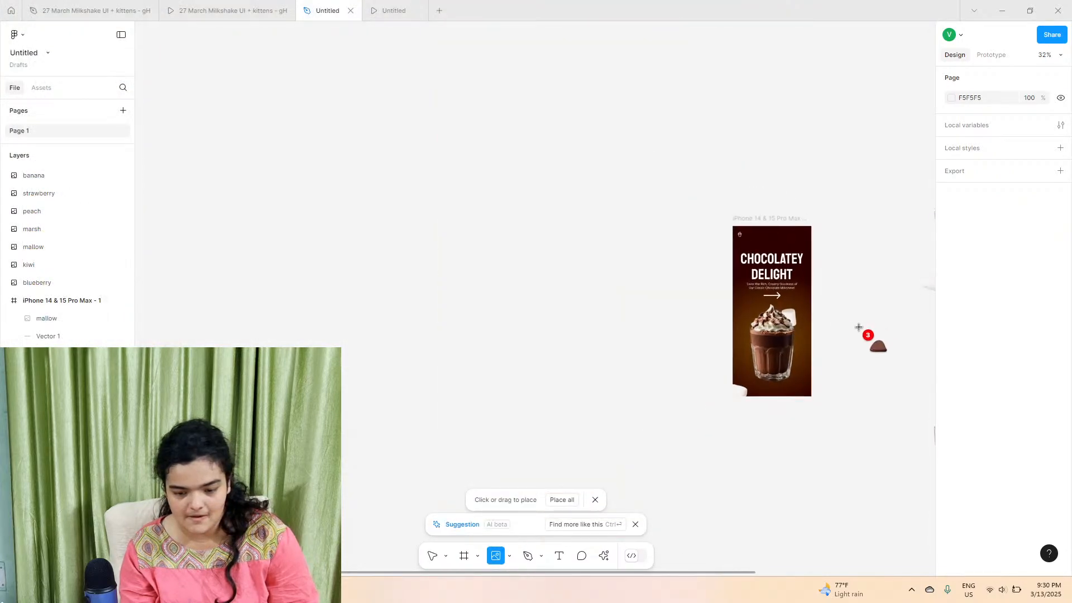
pyautogui.click(485, 259)
pyautogui.click(565, 268)
# - Rename the three imported chocolate image layers to c, b and a
pyautogui.moveTo(429, 228); pyautogui.dragTo(606, 384)
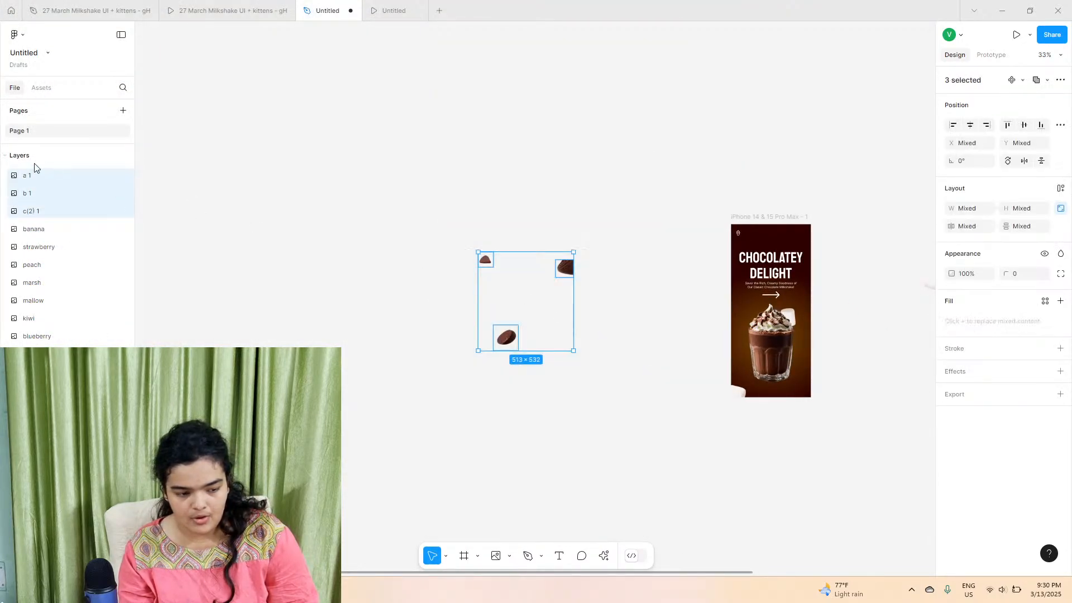
pyautogui.doubleClick(41, 211)
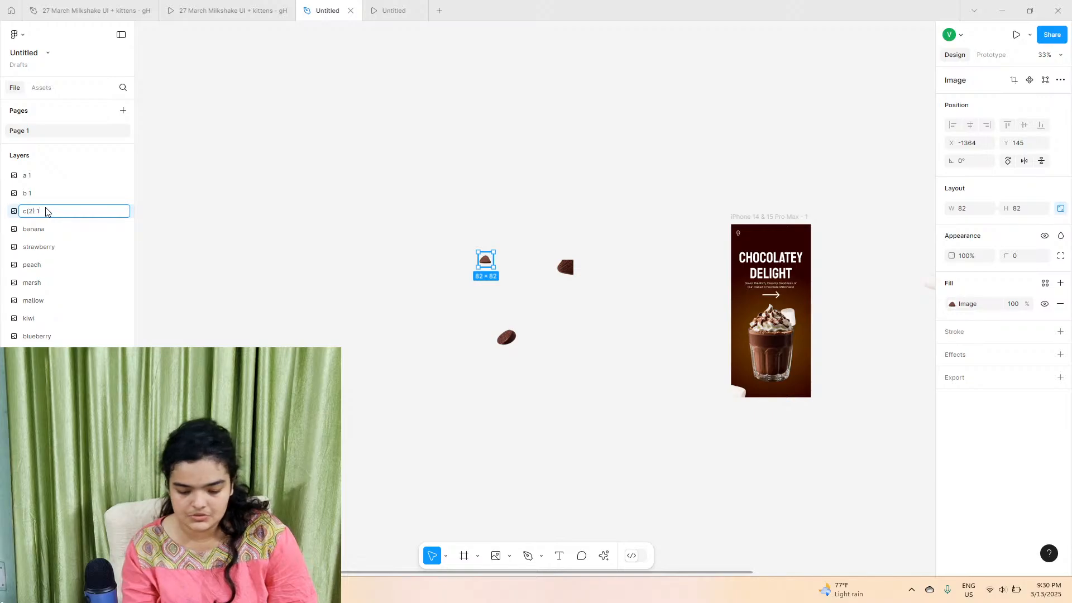
pyautogui.press('Return')
pyautogui.click(46, 197)
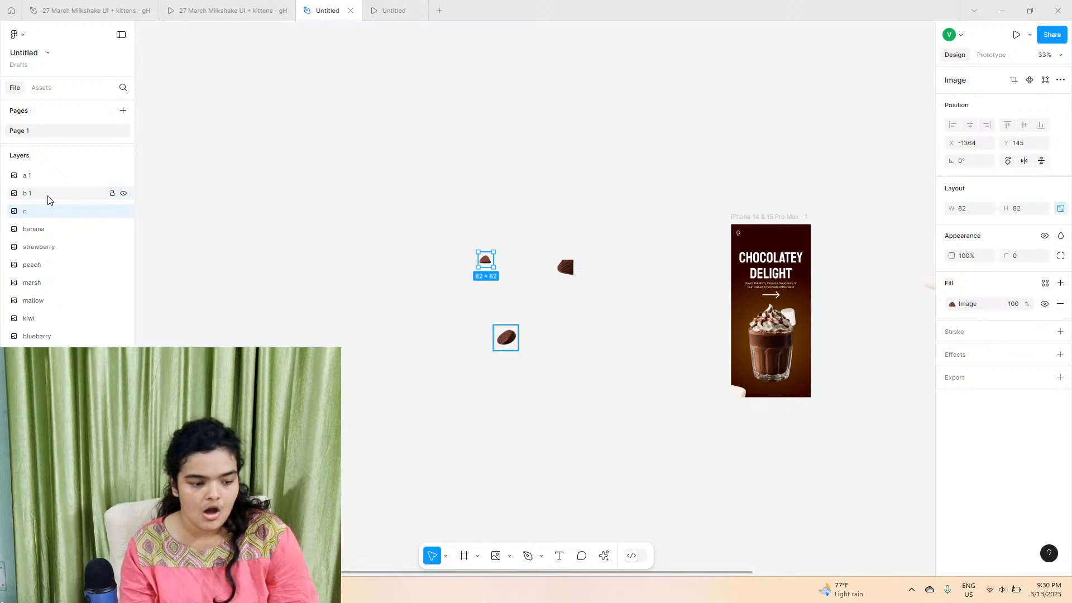
pyautogui.doubleClick(55, 200)
pyautogui.press('Return')
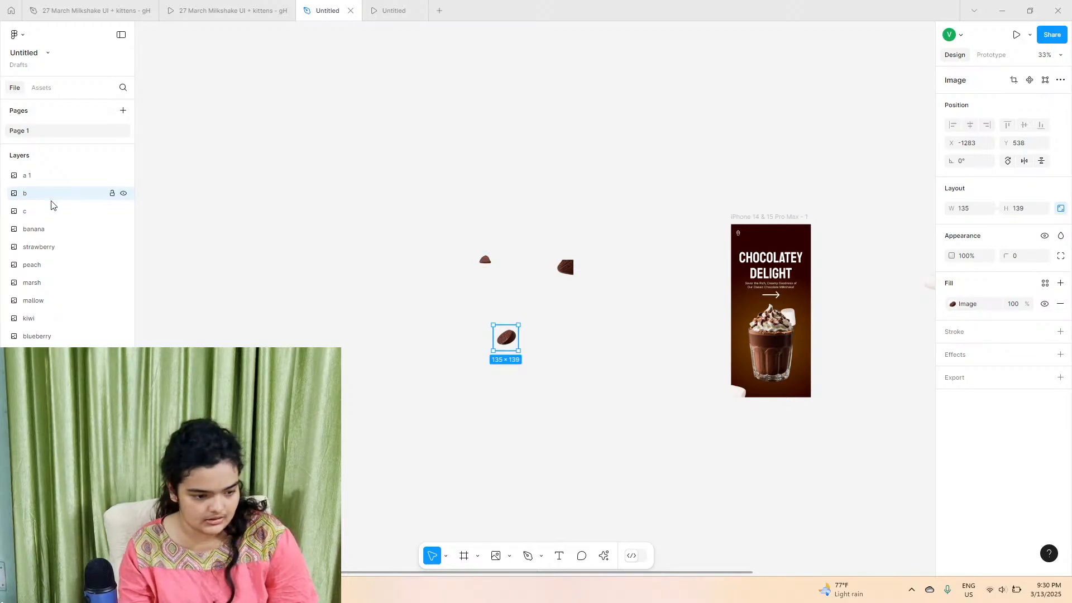
pyautogui.click(54, 178)
pyautogui.doubleClick(59, 178)
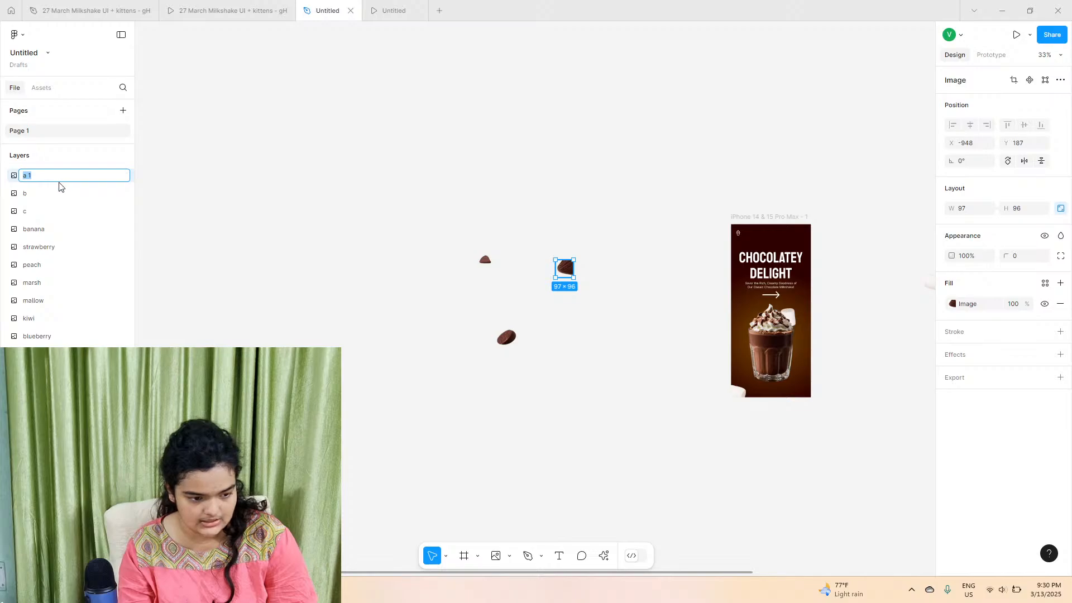
pyautogui.press('Return')
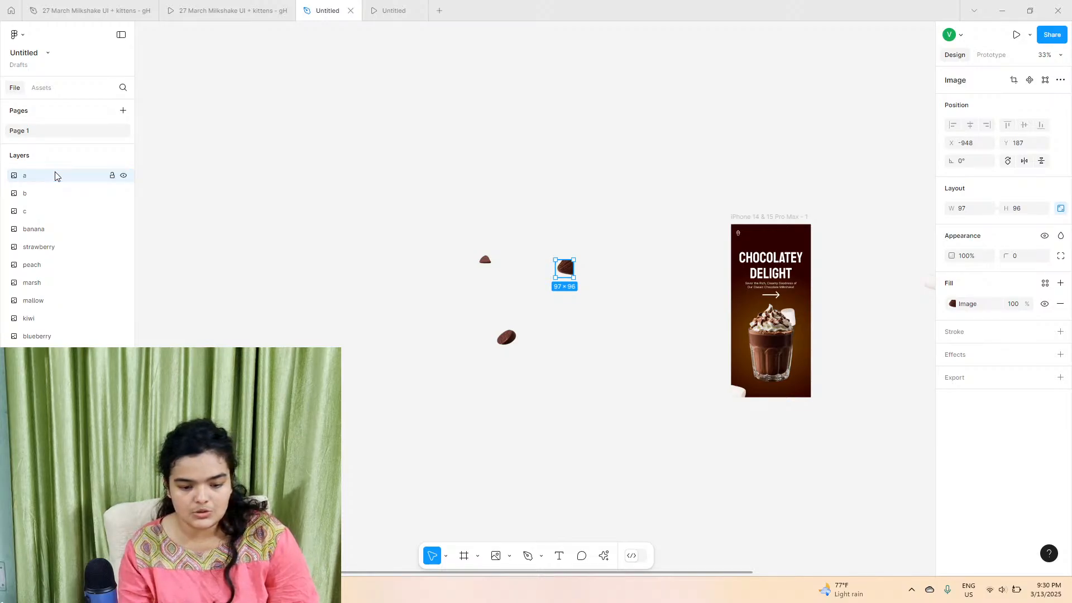
# - Place chocolate piece a in the phone frame's upper-right corner and piece b at X 36, Y 67, behind the title but above the background ellipse
pyautogui.scroll(3, 569, 269)
pyautogui.moveTo(570, 268); pyautogui.dragTo(775, 213)
pyautogui.moveTo(189, 418); pyautogui.dragTo(661, 254)
pyautogui.rightClick(662, 255)
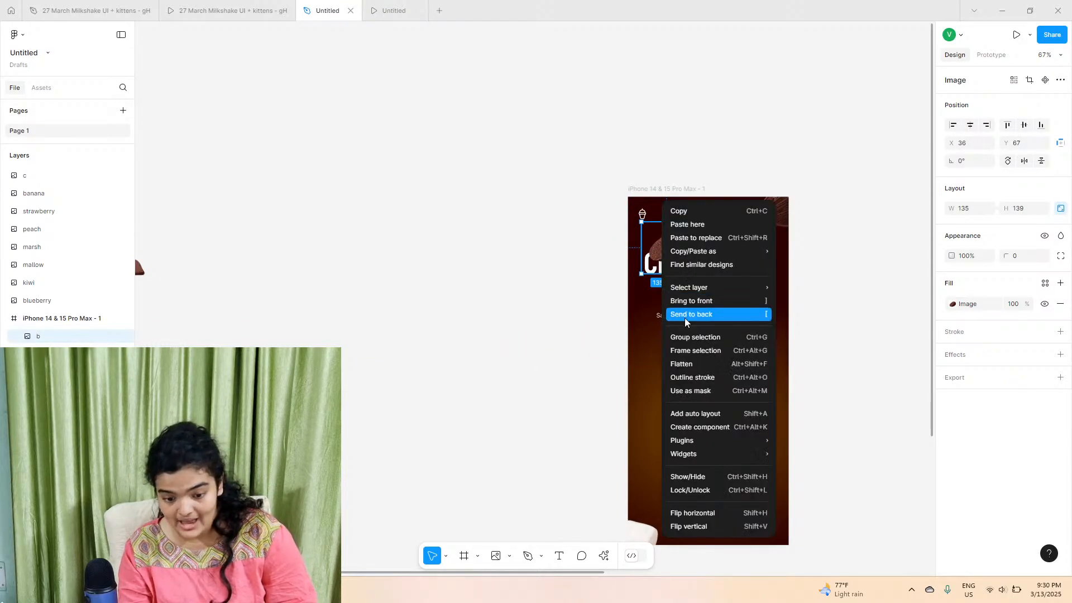
pyautogui.click(697, 314)
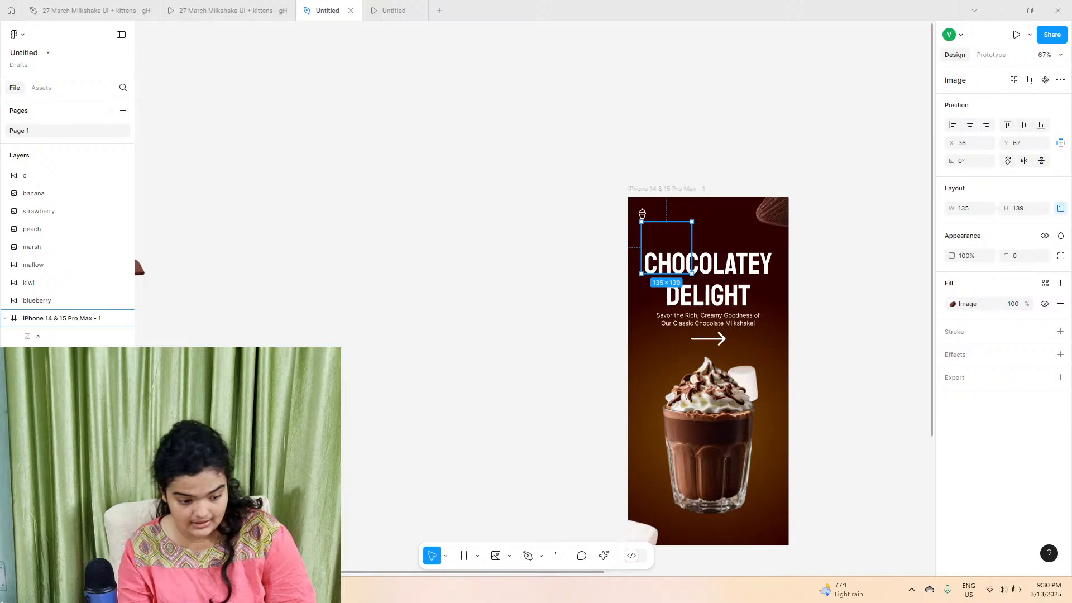
pyautogui.hotkey('ctrl', 'z')
# - Place chocolate piece c in the phone frame at X 77, Y 191, behind the title but above the background ellipse
pyautogui.moveTo(146, 272); pyautogui.dragTo(678, 287)
pyautogui.scroll(5, 678, 287)
pyautogui.rightClick(677, 283)
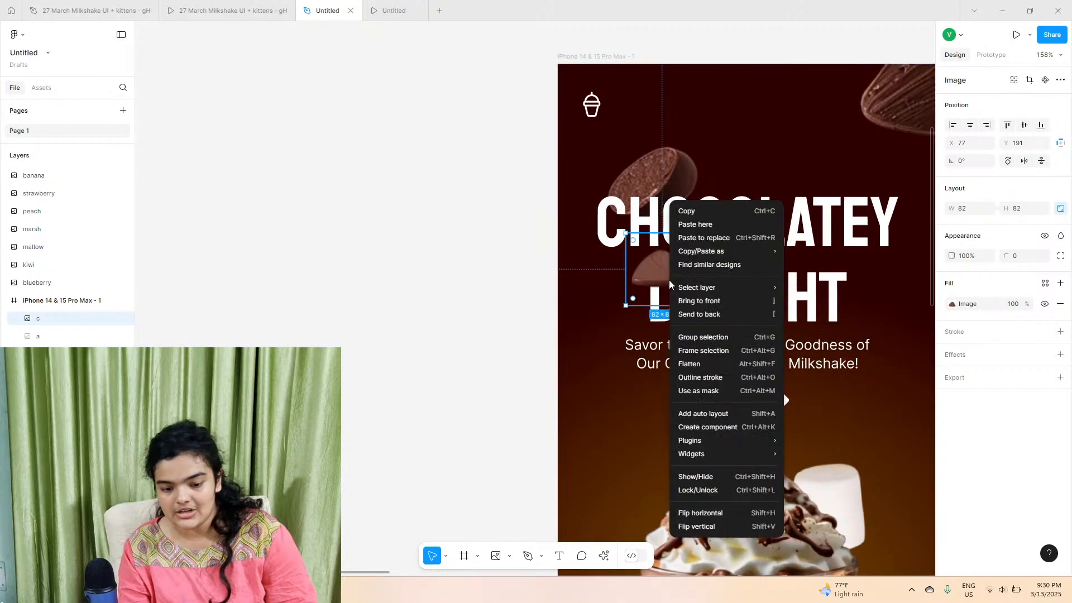
pyautogui.click(698, 311)
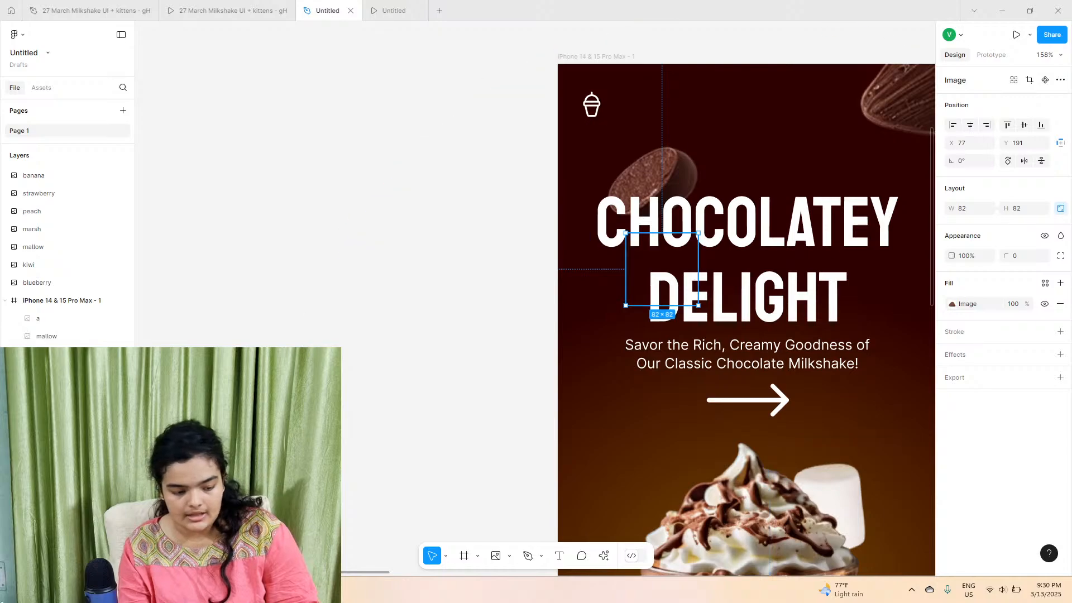
pyautogui.hotkey('ctrl', ']')
pyautogui.hscroll(1, 635, 296)
pyautogui.scroll(1, 635, 295)
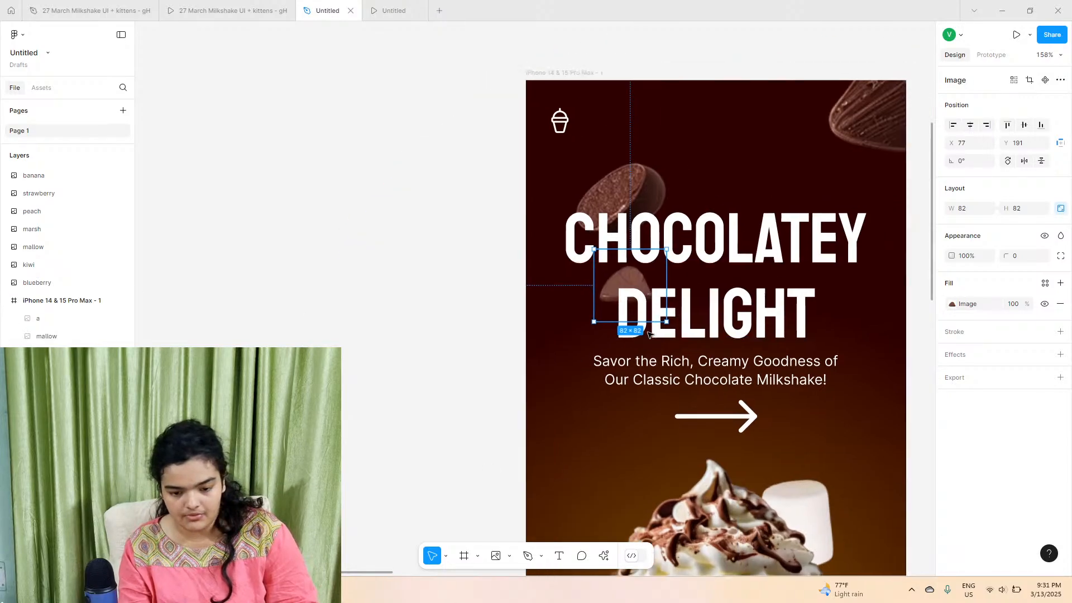
pyautogui.click(510, 310)
pyautogui.scroll(-5, 510, 310)
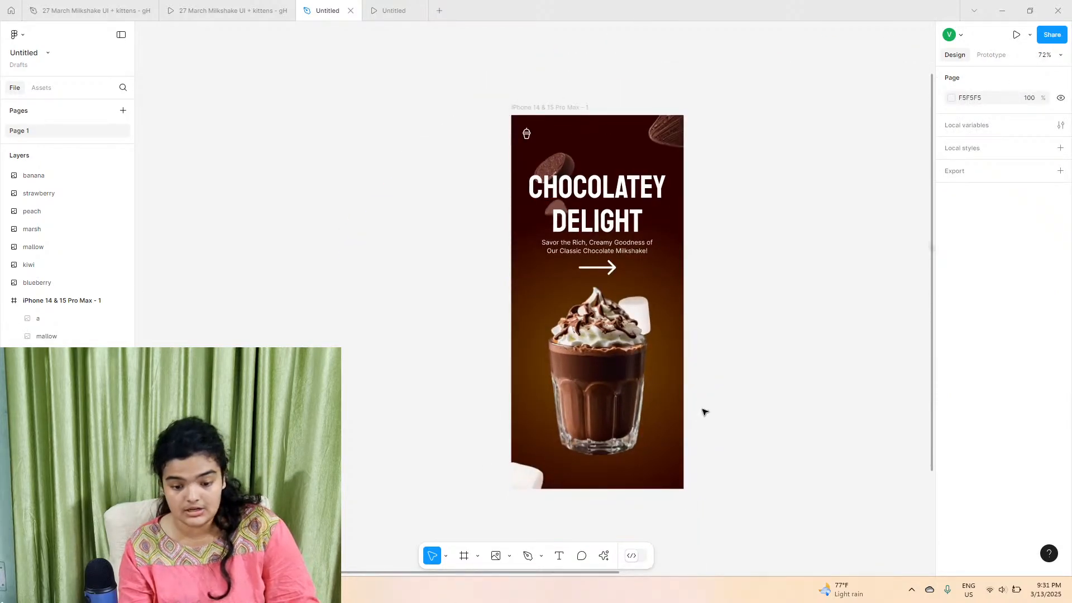
# - Move the milkshake icon closer to the phone frame's upper-left corner, at about X 18, Y 22
pyautogui.click(569, 107)
pyautogui.click(527, 133)
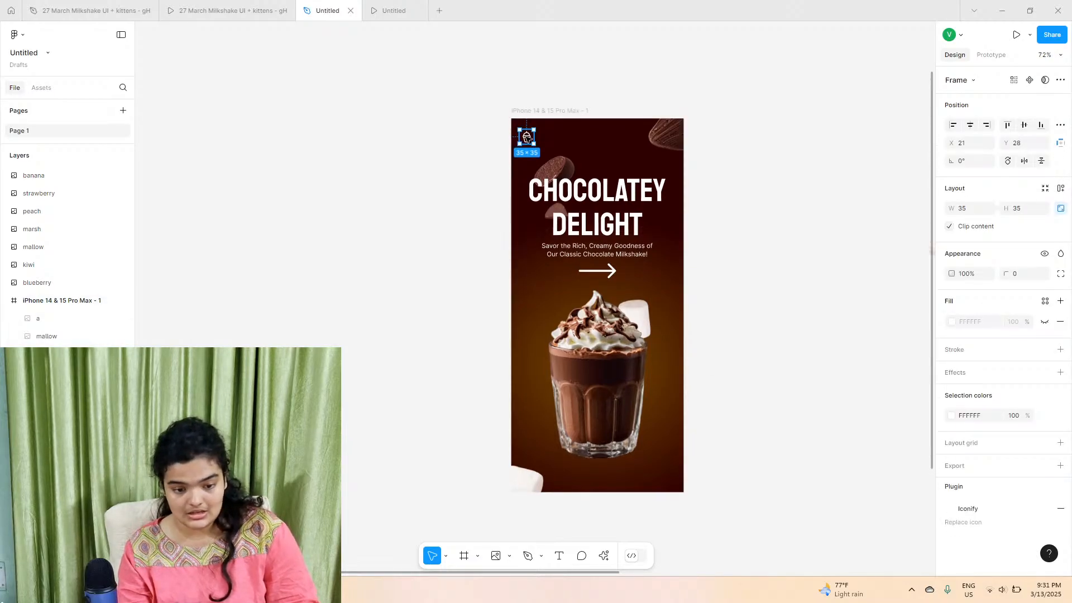
pyautogui.scroll(5, 531, 134)
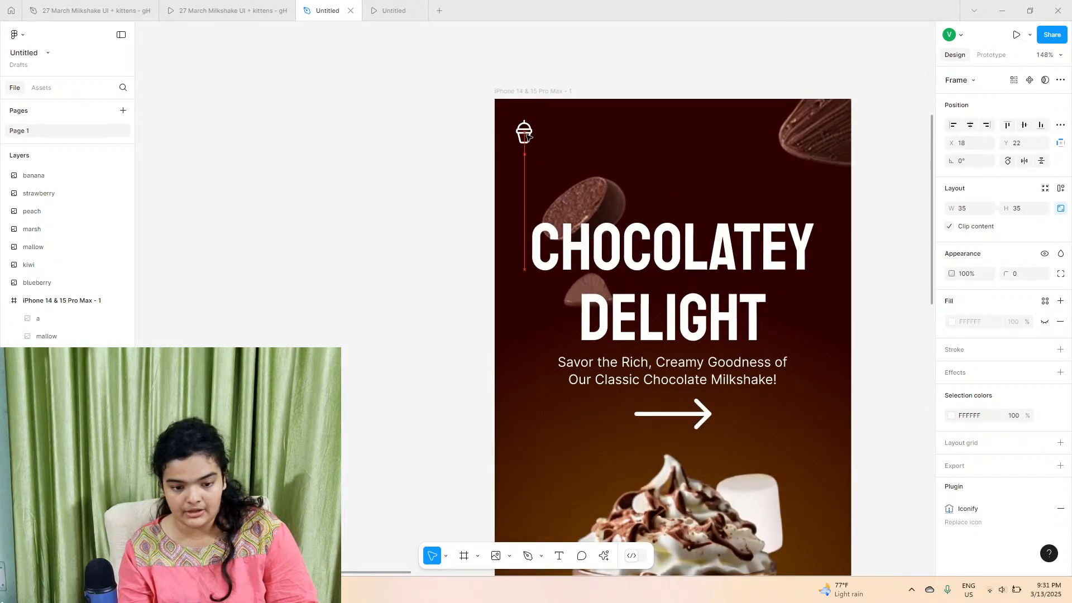
pyautogui.click(455, 105)
pyautogui.scroll(-5, 457, 106)
# - Move the iPhone frame away from the loose images to about X -1992, Y 39 and duplicate it five times in a row
pyautogui.click(481, 84)
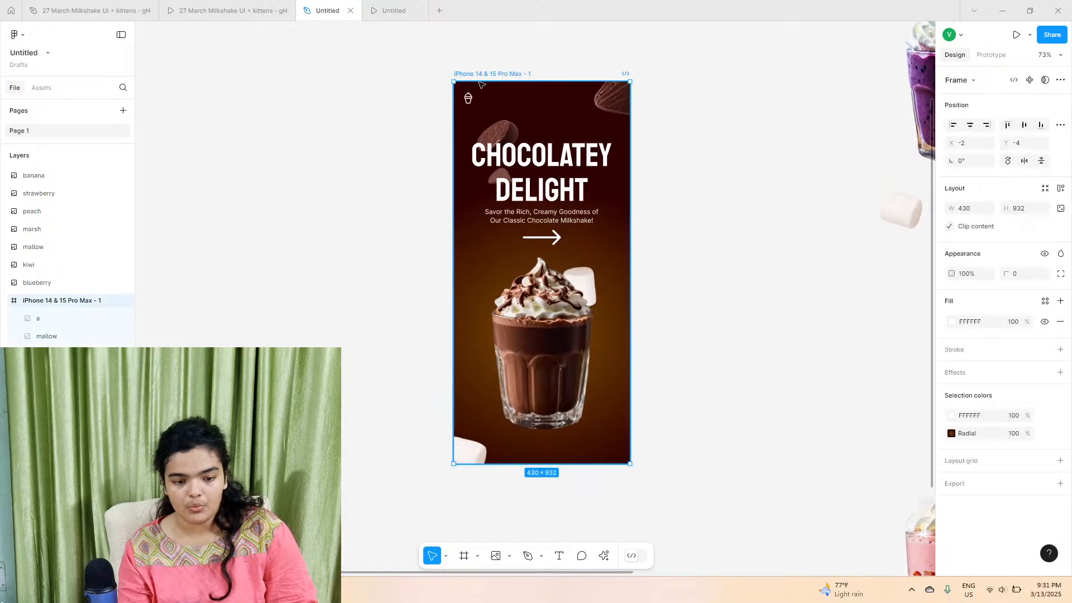
pyautogui.scroll(-5, 535, 127)
pyautogui.moveTo(536, 127); pyautogui.dragTo(247, 134)
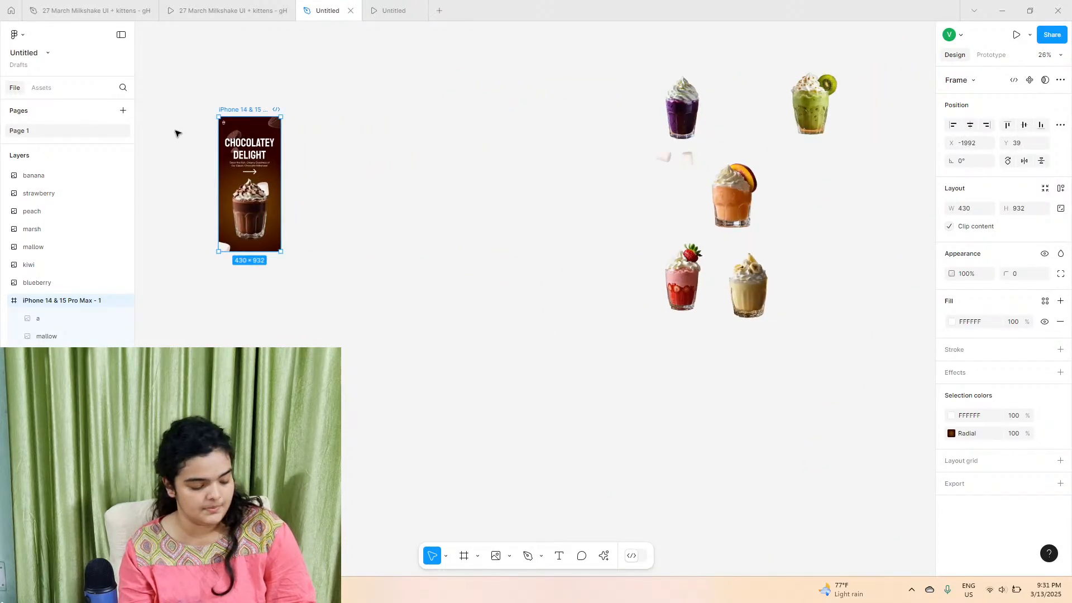
pyautogui.hotkey('ctrl', 'd')
pyautogui.hotkey('ctrl', 'd')
pyautogui.hotkey('ctrl', 'd')
pyautogui.hotkey('ctrl', 'd')
pyautogui.hotkey('ctrl', 'd')
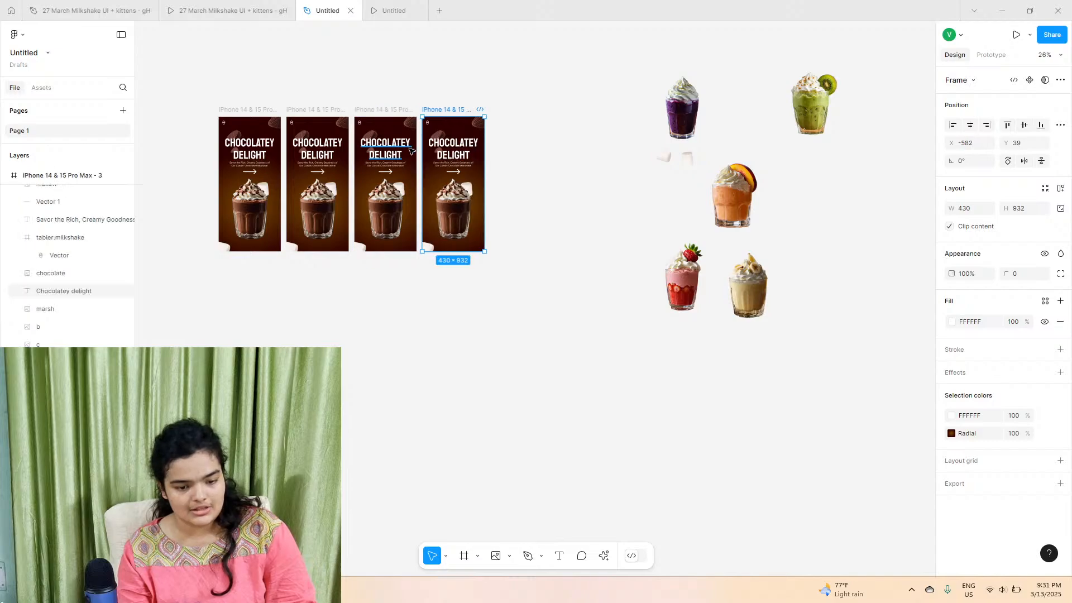
# - Replace the milkshake image in the second phone frame with the strawberry picture from the Downloads folder
pyautogui.click(316, 205)
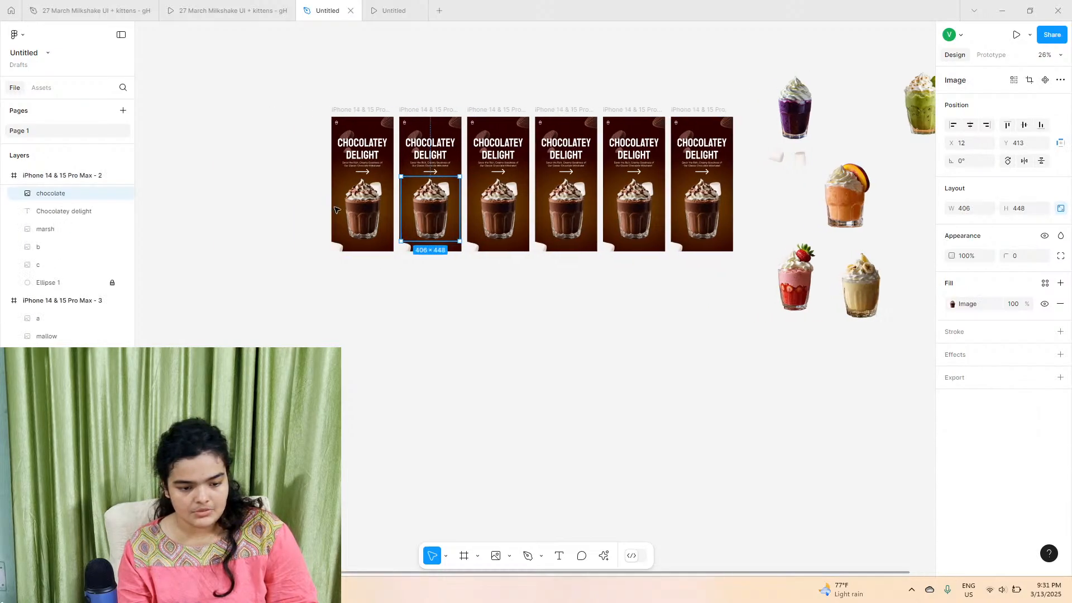
pyautogui.hotkey('shift', '0')
pyautogui.click(974, 305)
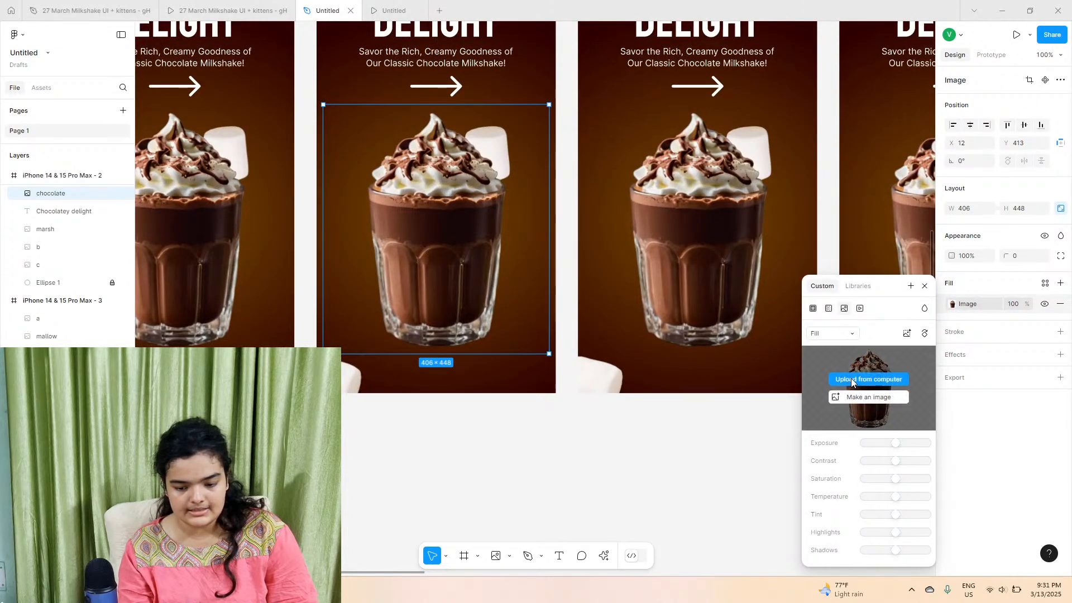
pyautogui.click(851, 379)
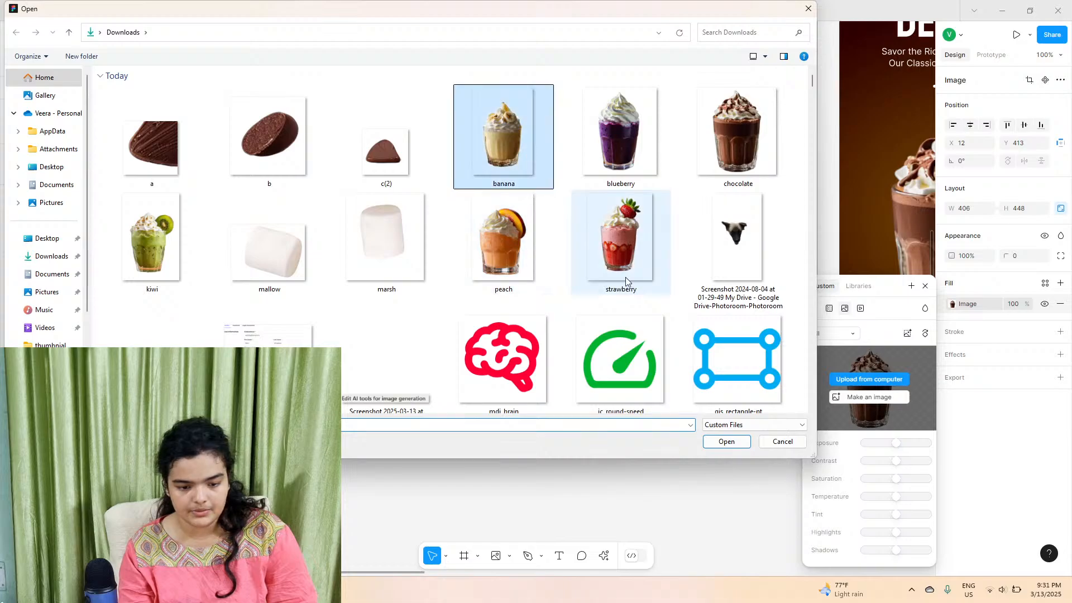
pyautogui.click(618, 248)
pyautogui.click(715, 441)
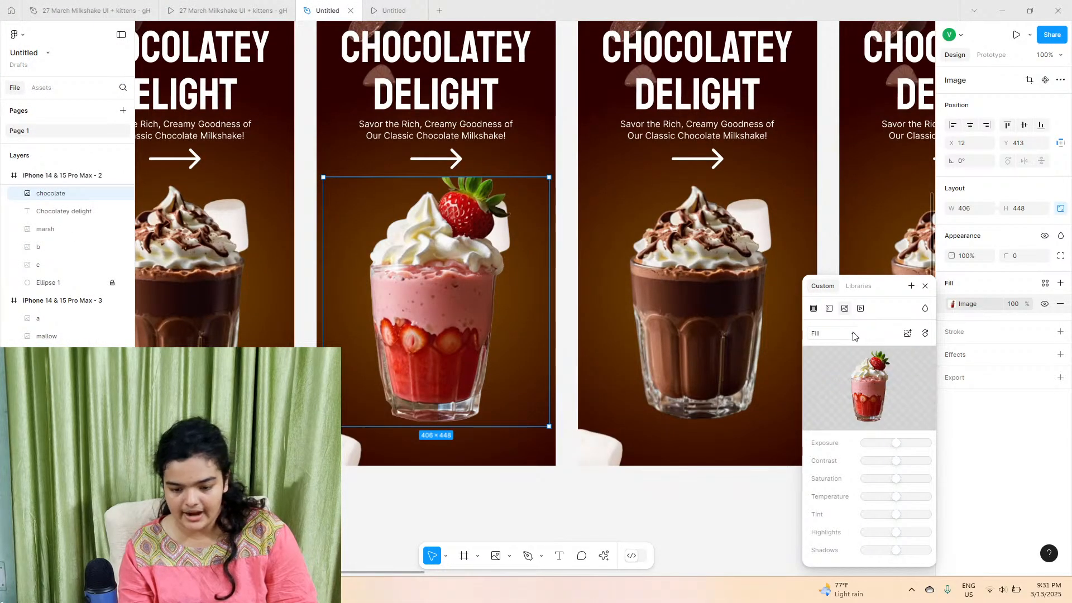
# - Switch the strawberry image fill to Crop and extend its crop area upward to about 406 × 481 so the whole strawberry shows
pyautogui.click(852, 333)
pyautogui.click(825, 335)
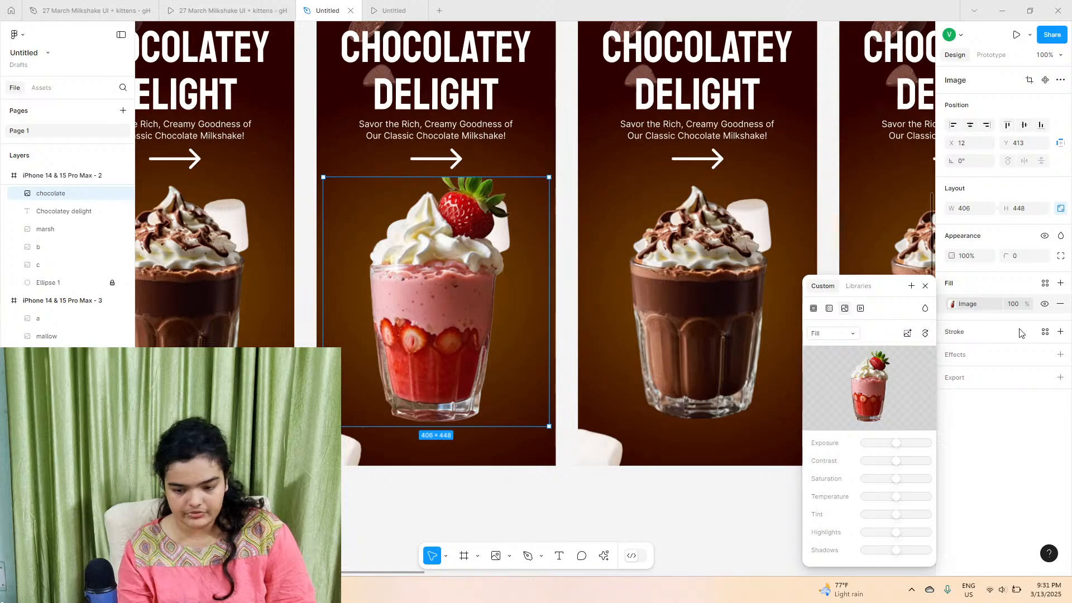
pyautogui.click(822, 333)
pyautogui.click(829, 361)
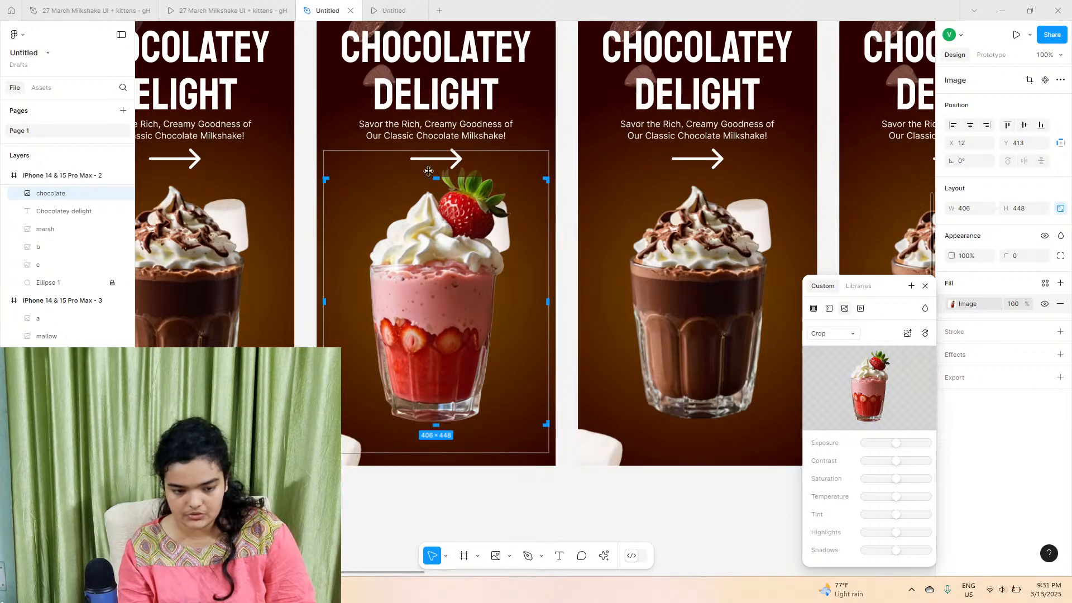
pyautogui.moveTo(435, 179); pyautogui.dragTo(436, 161)
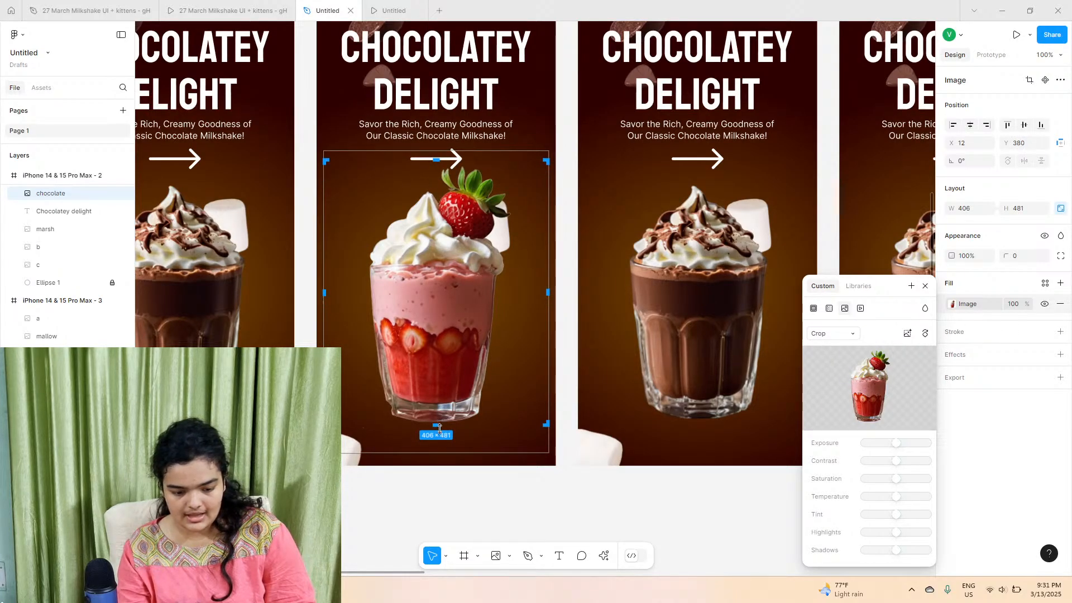
pyautogui.press('Escape')
# - Replace the milkshake image in the third phone frame with the banana picture from the Downloads folder
pyautogui.hscroll(3, 557, 297)
pyautogui.click(557, 297)
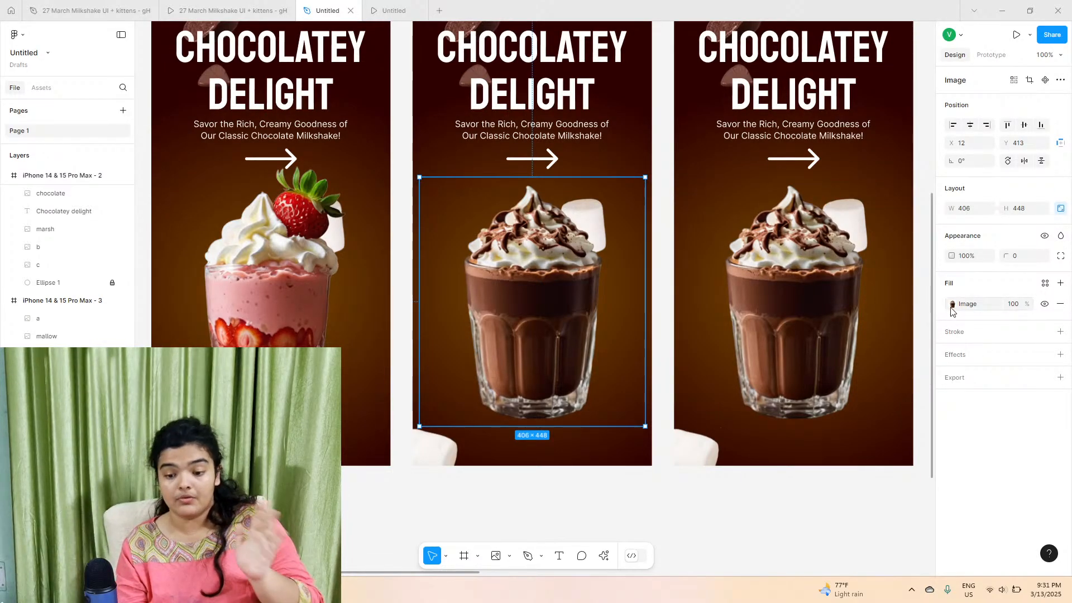
pyautogui.click(952, 308)
pyautogui.click(893, 378)
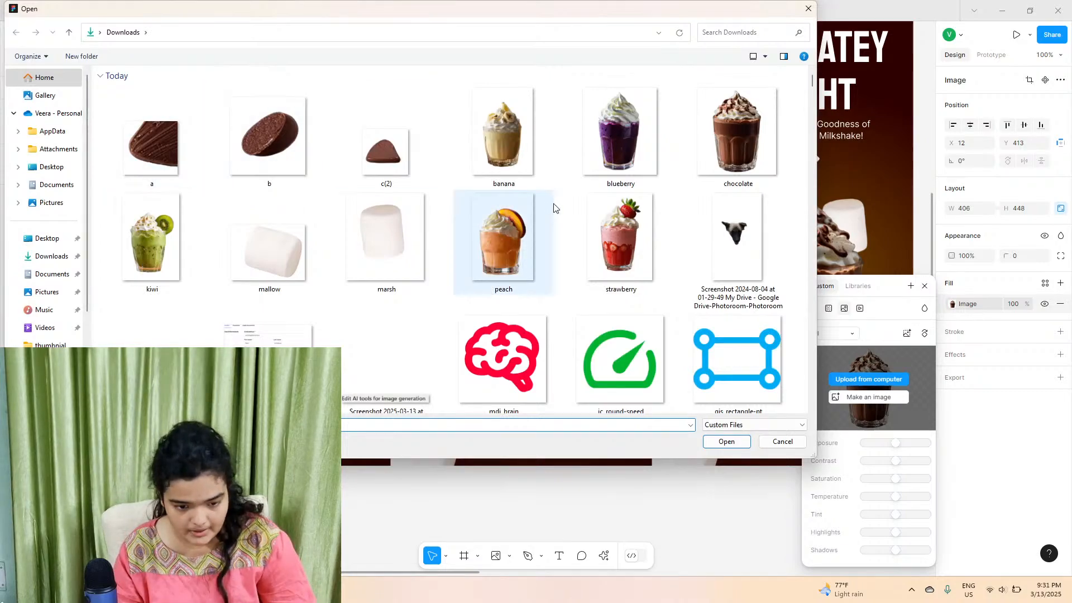
pyautogui.click(502, 240)
pyautogui.click(531, 184)
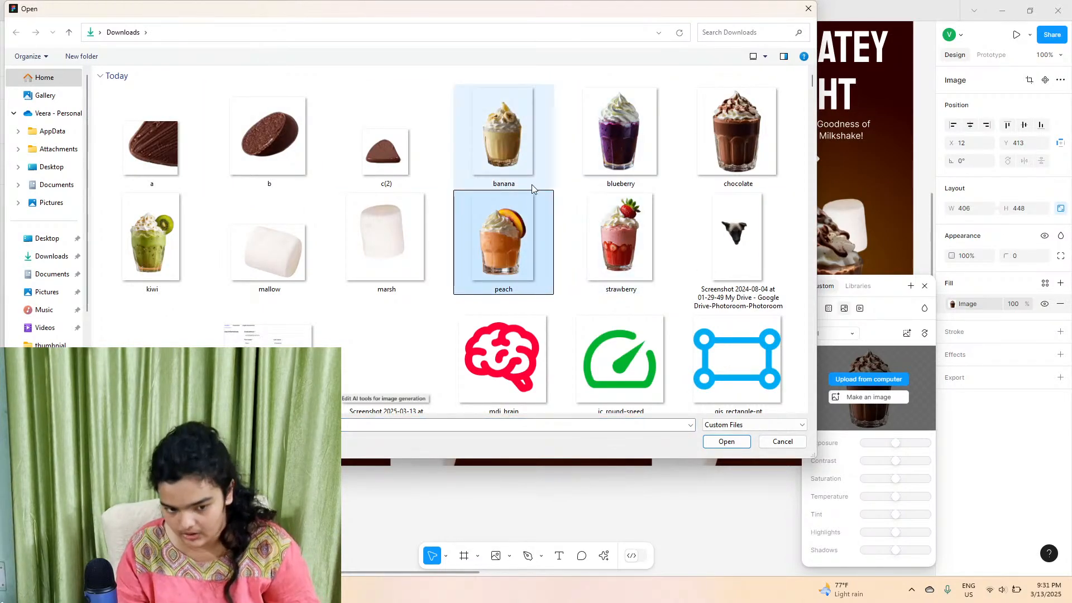
pyautogui.click(726, 442)
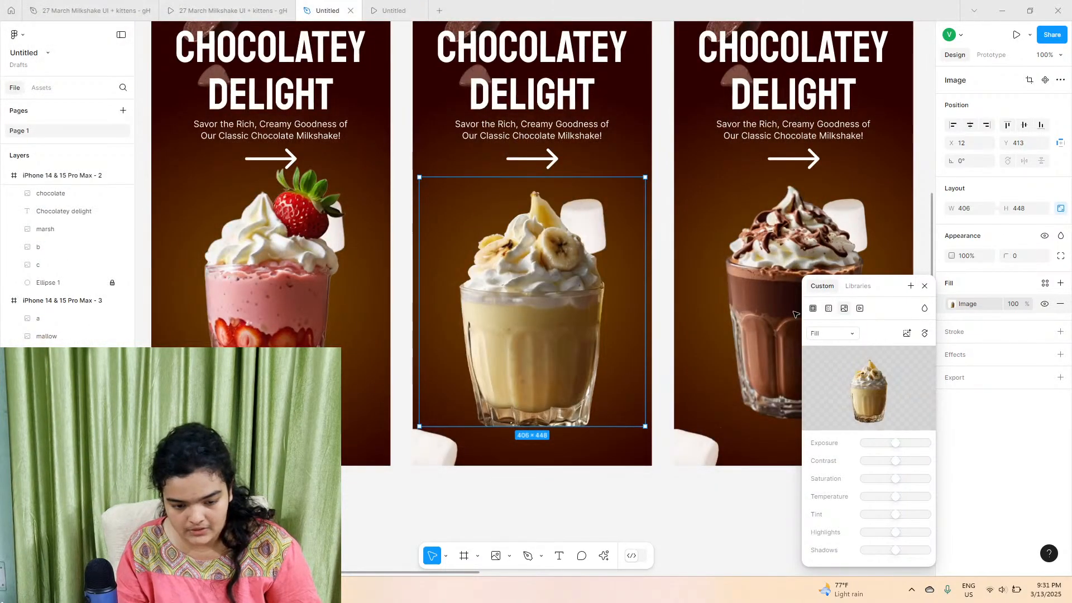
# - Switch the banana image fill to Crop and shift the picture slightly up and left inside its 406 × 448 box
pyautogui.click(831, 334)
pyautogui.click(833, 360)
pyautogui.moveTo(505, 314); pyautogui.dragTo(502, 304)
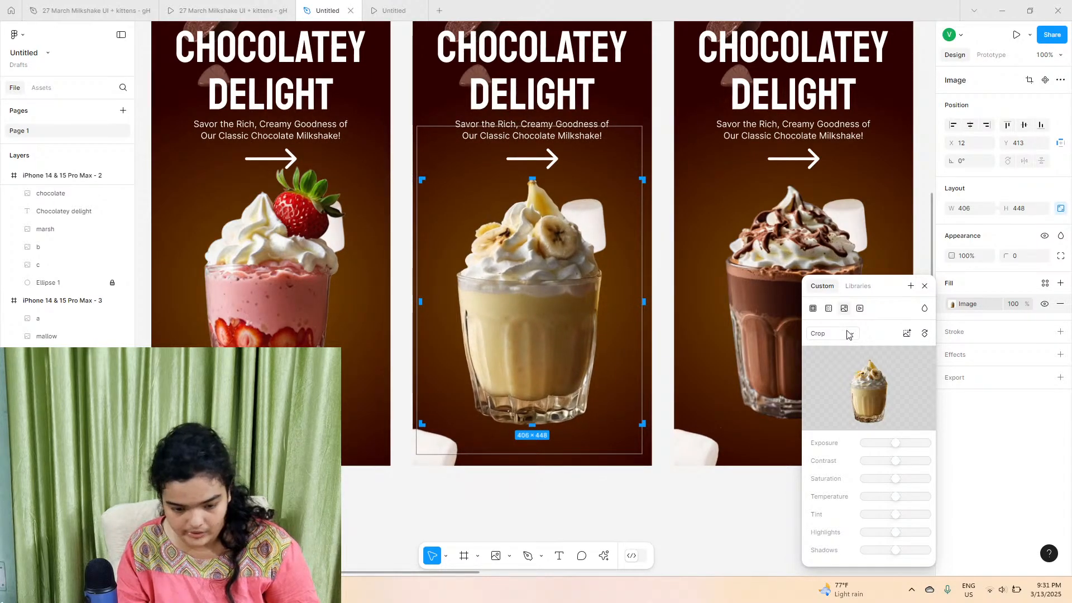
pyautogui.hscroll(4, 649, 426)
pyautogui.click(586, 511)
# - Replace the milkshake image in the fourth phone frame with the peach picture from the Downloads folder
pyautogui.click(593, 379)
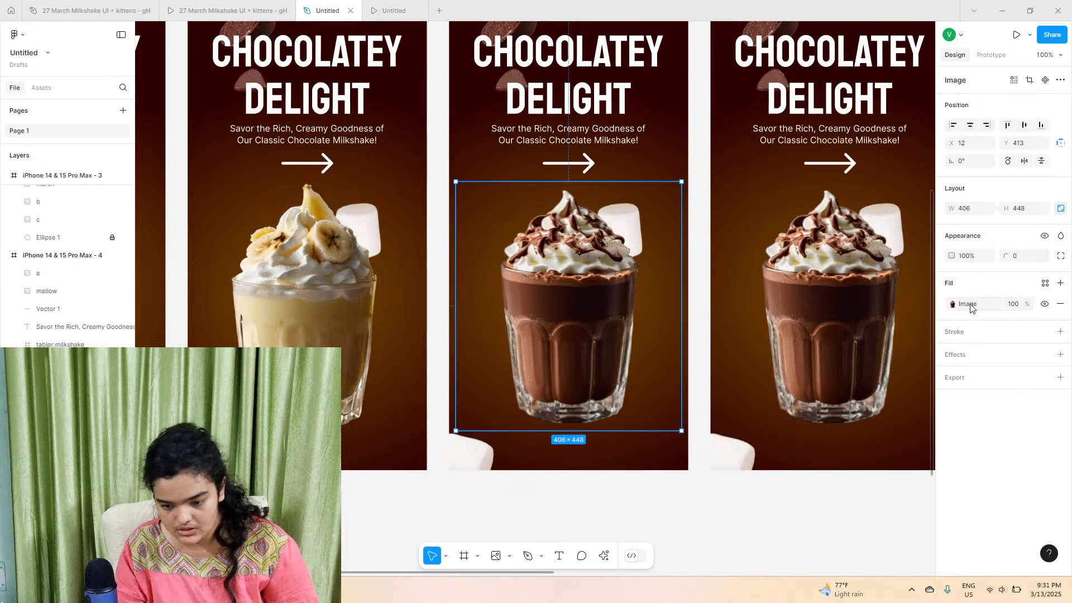
pyautogui.click(953, 304)
pyautogui.click(857, 380)
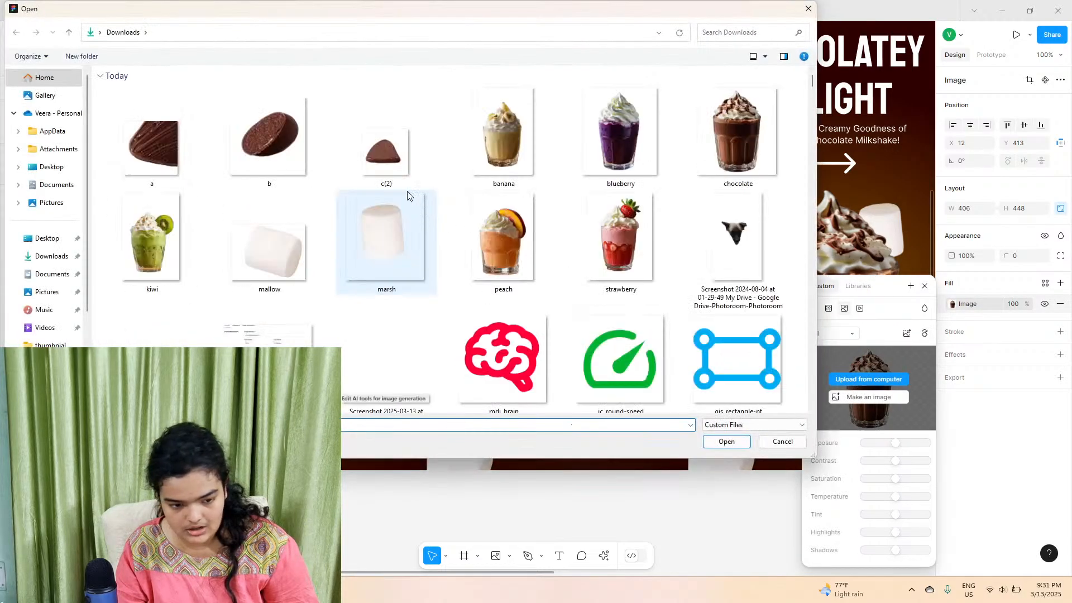
pyautogui.click(490, 232)
pyautogui.click(723, 440)
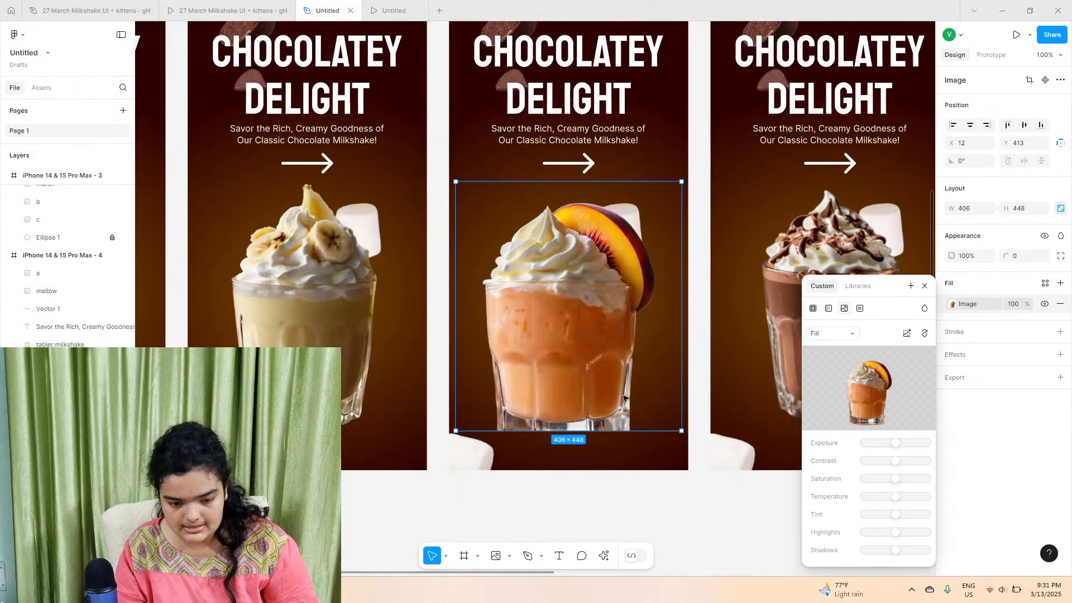
# - Set the peach image fill to Fit and then Crop, enlarge the picture and centre it within its box
pyautogui.click(829, 347)
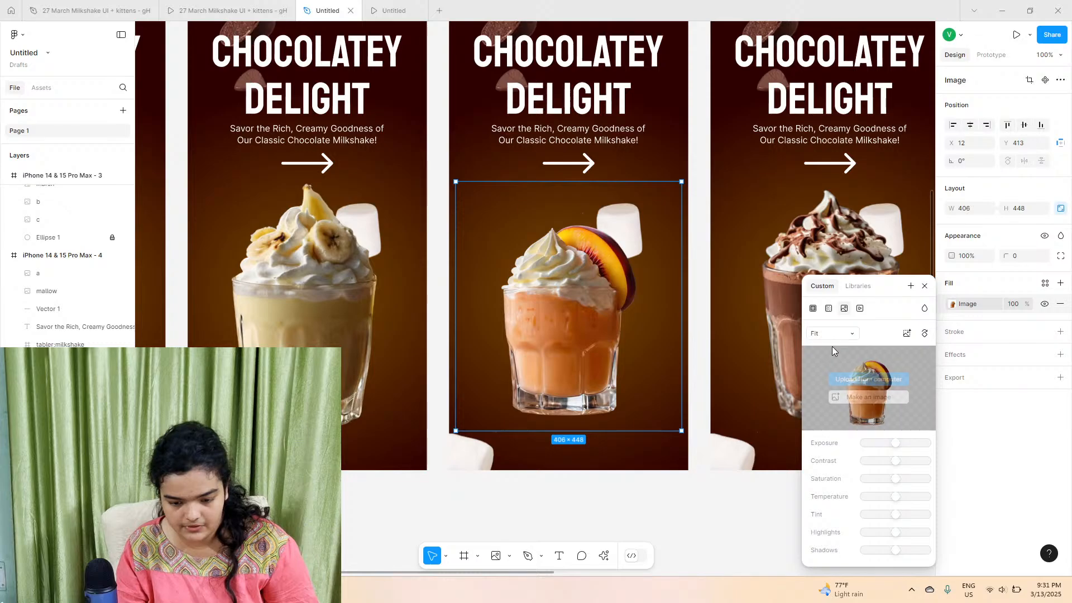
pyautogui.click(832, 333)
pyautogui.click(831, 346)
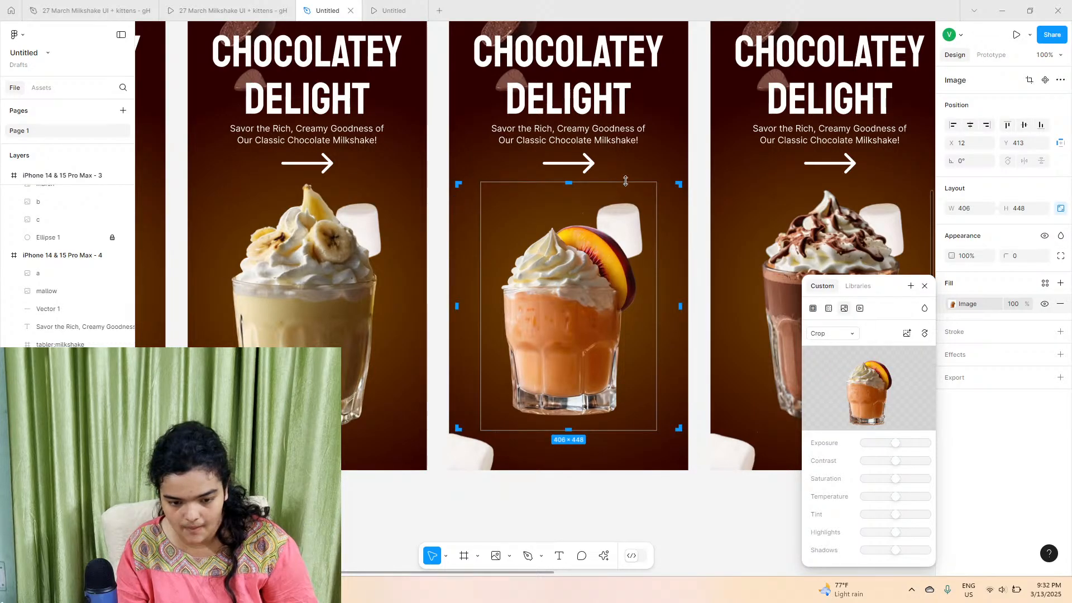
pyautogui.moveTo(637, 165); pyautogui.dragTo(694, 191)
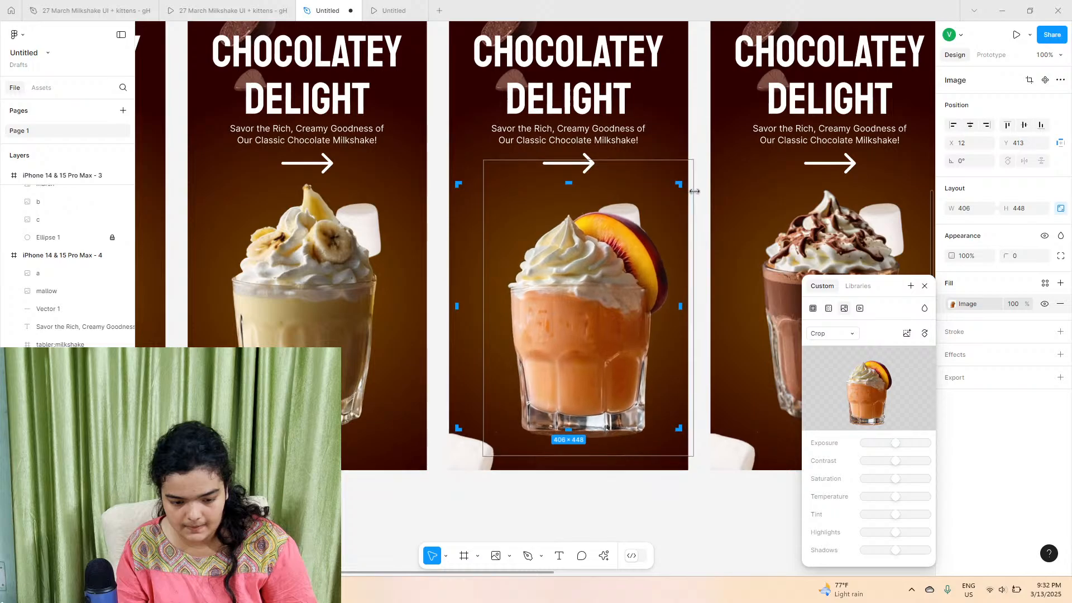
pyautogui.moveTo(611, 262); pyautogui.dragTo(599, 260)
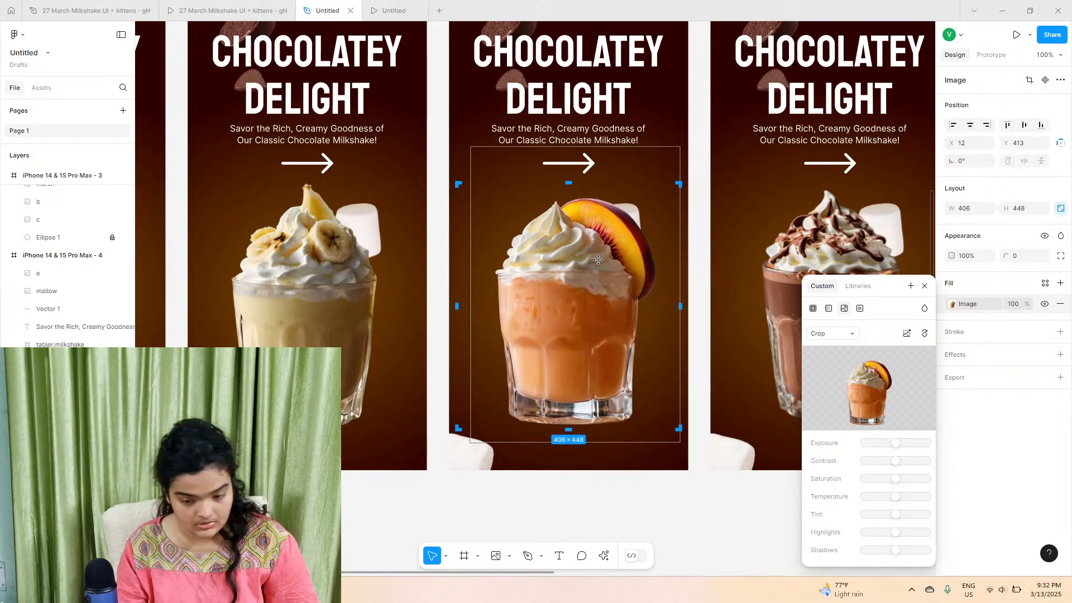
# - Replace the milkshake image in the fifth phone frame with the blueberry picture from the Downloads folder
pyautogui.click(916, 258)
pyautogui.hscroll(7, 916, 258)
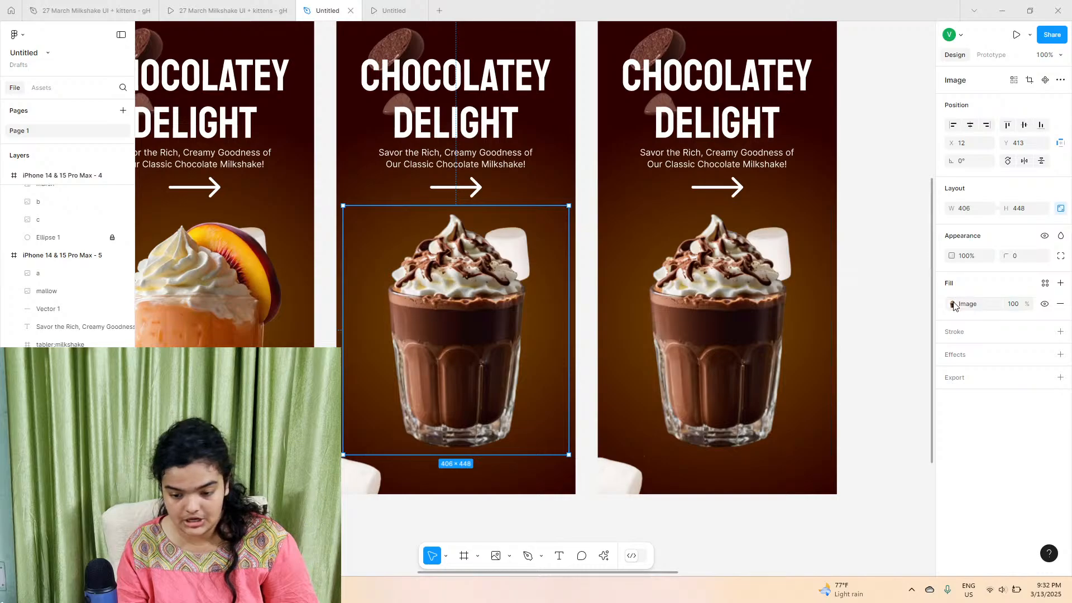
pyautogui.click(954, 306)
pyautogui.click(853, 338)
pyautogui.click(852, 337)
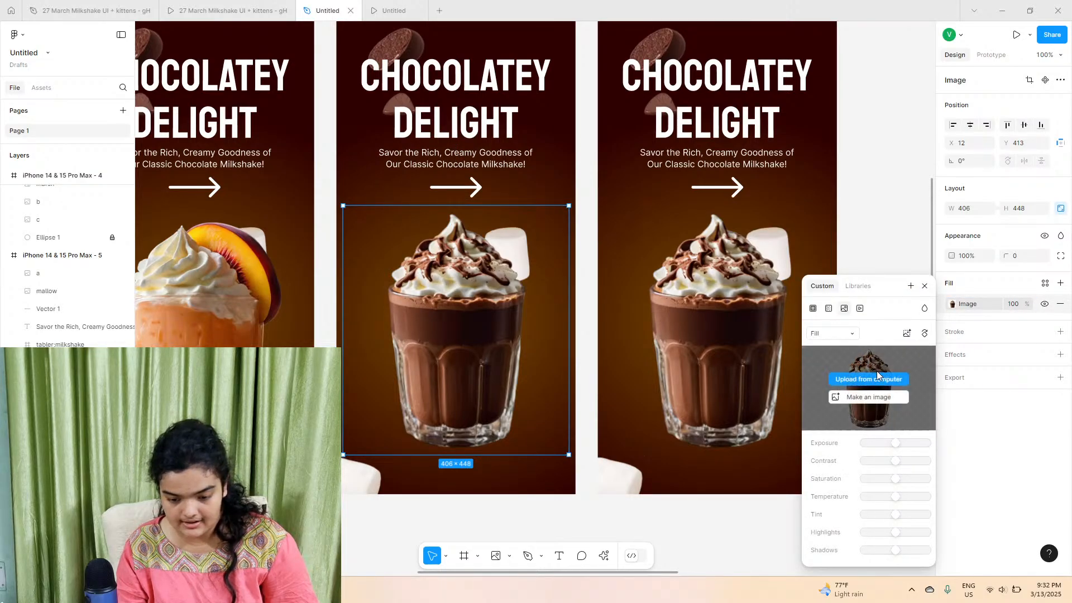
pyautogui.click(876, 371)
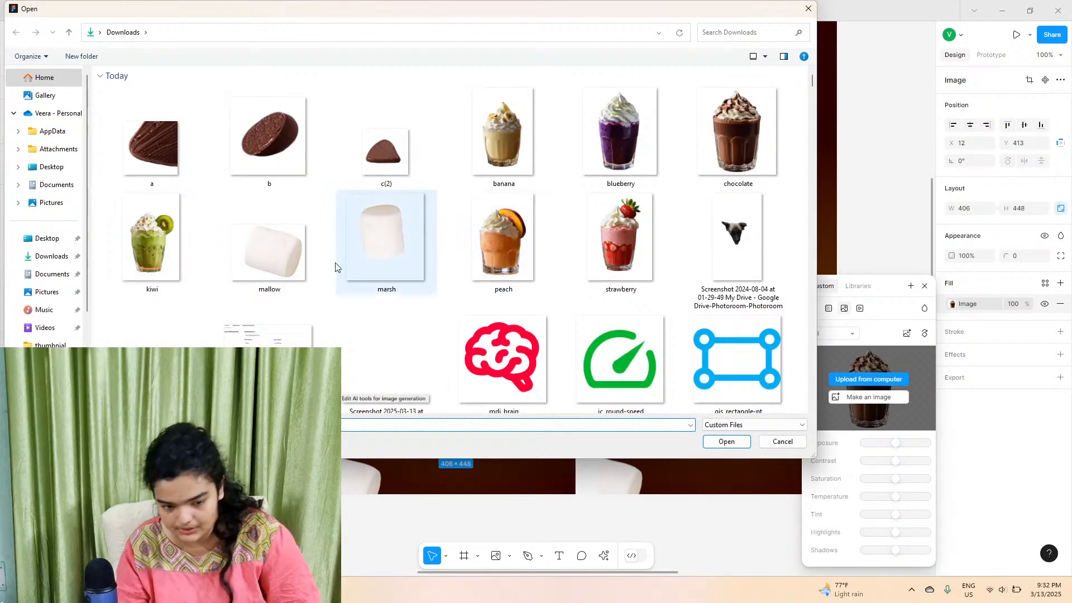
pyautogui.click(147, 246)
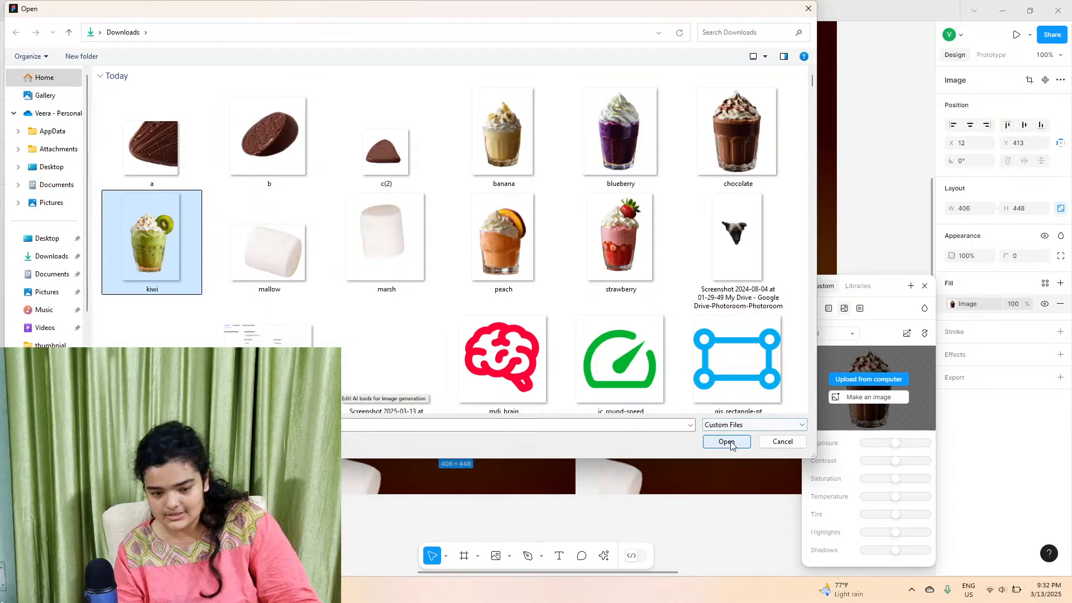
pyautogui.click(664, 161)
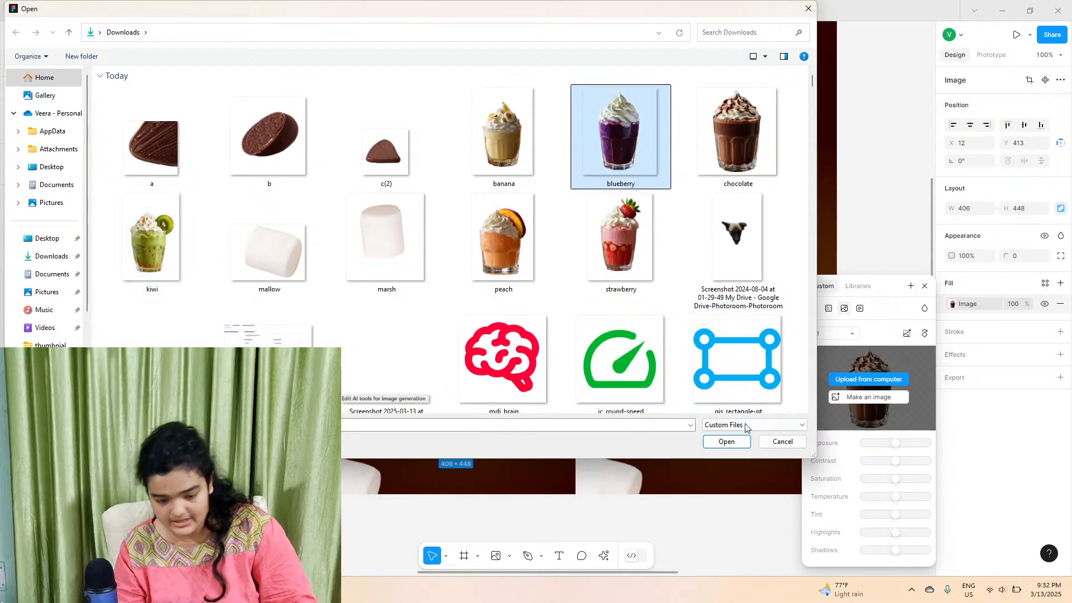
pyautogui.click(728, 444)
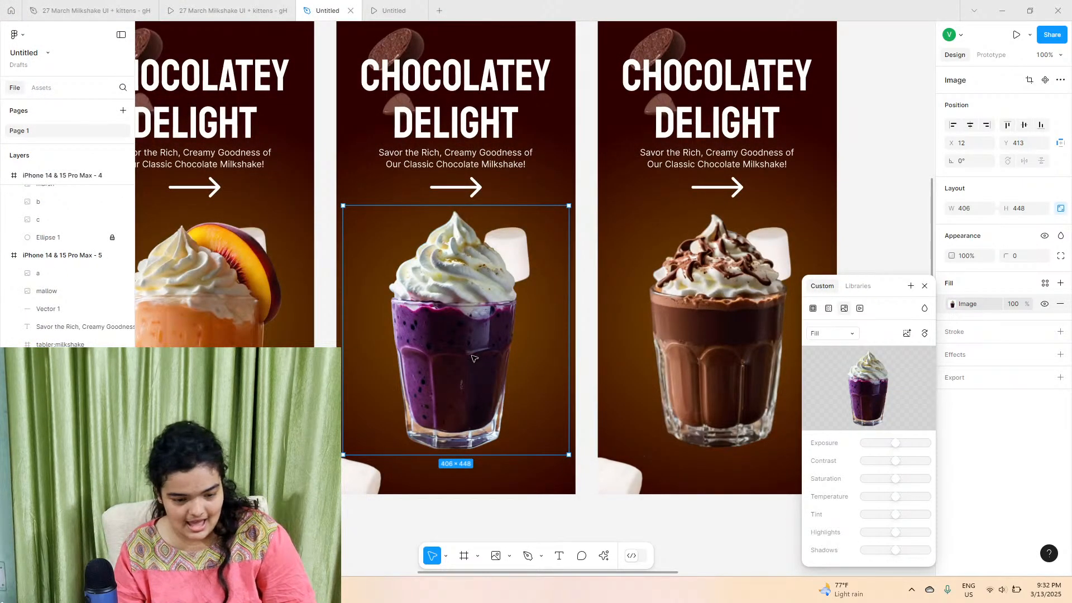
# - Replace the sixth frame's milkshake image with the kiwi picture, switch its fill to Crop and shift it up to show the whole glass
pyautogui.click(745, 325)
pyautogui.click(951, 304)
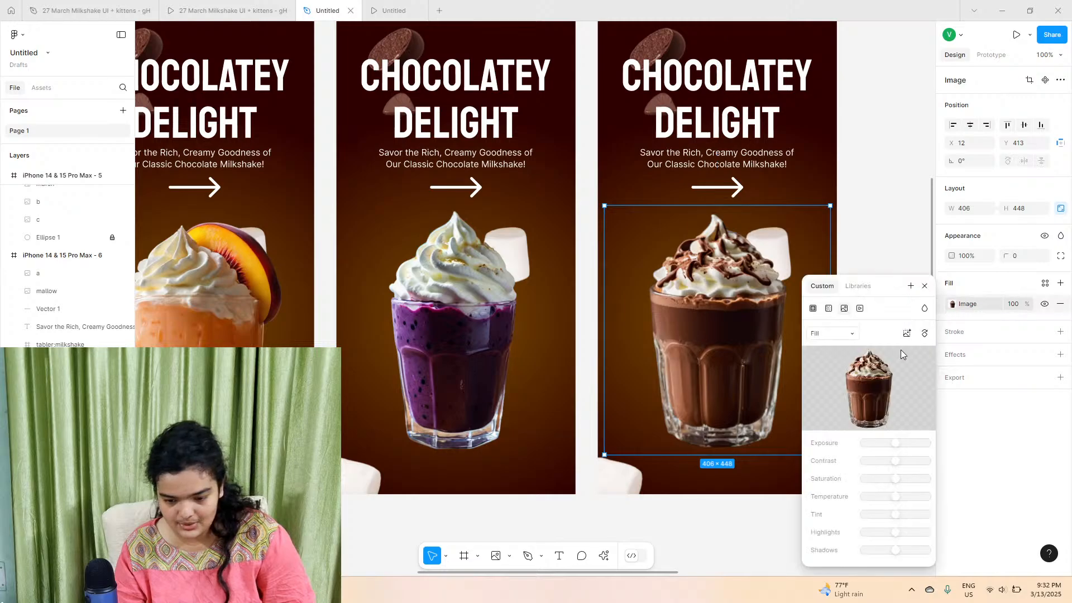
pyautogui.click(843, 379)
pyautogui.click(167, 237)
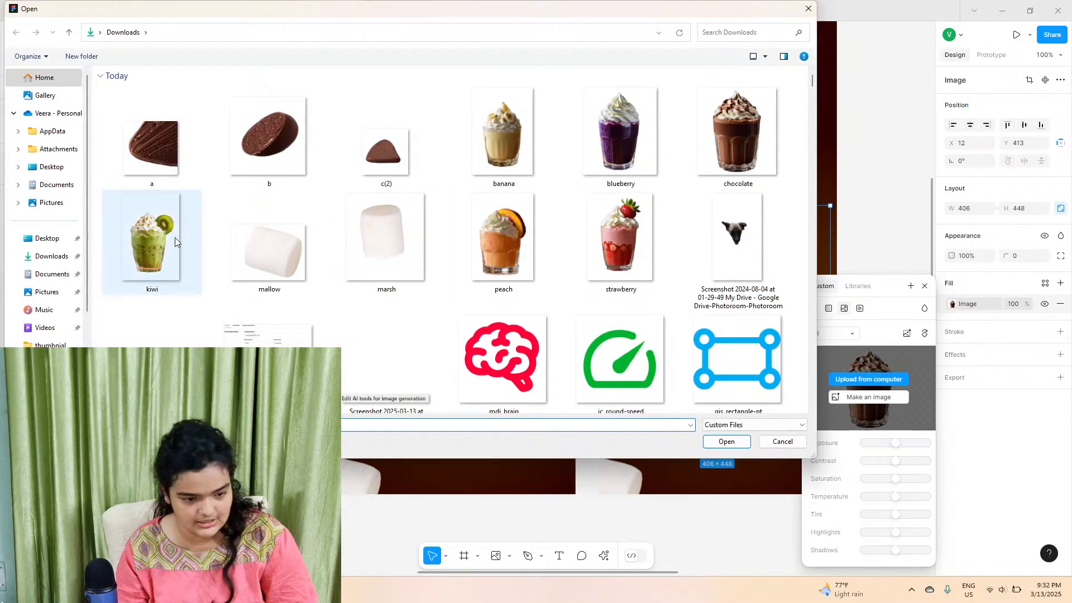
pyautogui.click(727, 442)
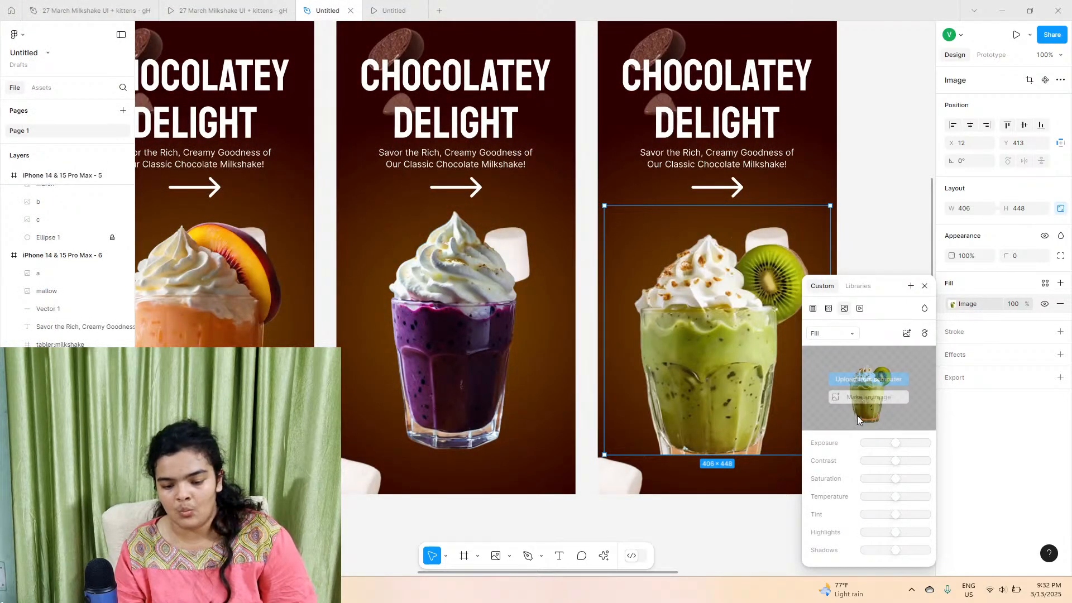
pyautogui.click(838, 359)
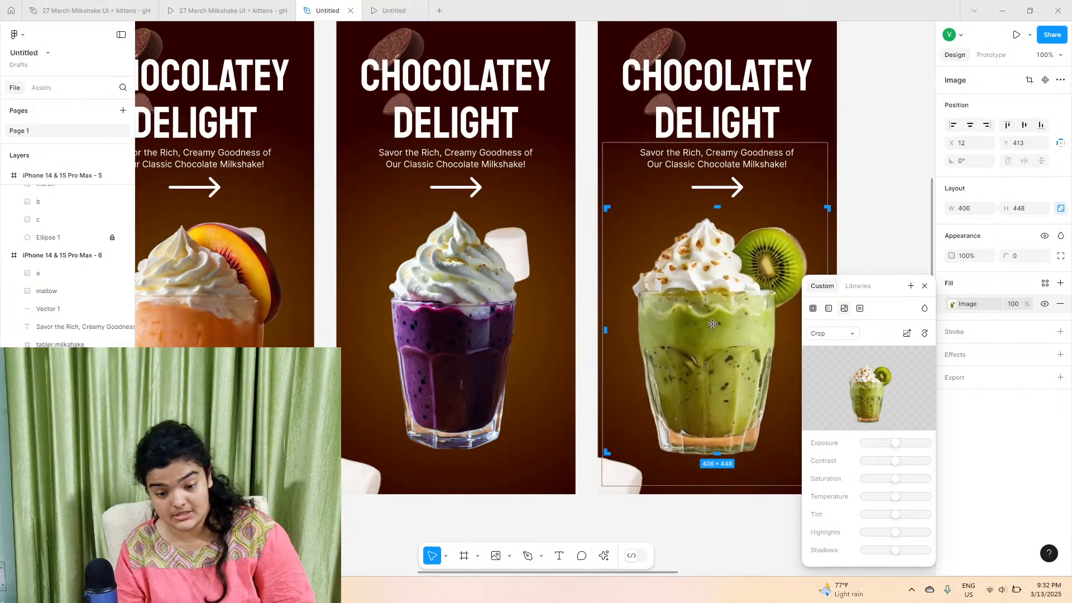
# - Switch the blueberry image fill to Crop, enlarge the picture slightly and extend its box to about 406 × 502 at Y 388
pyautogui.click(453, 311)
pyautogui.click(453, 311)
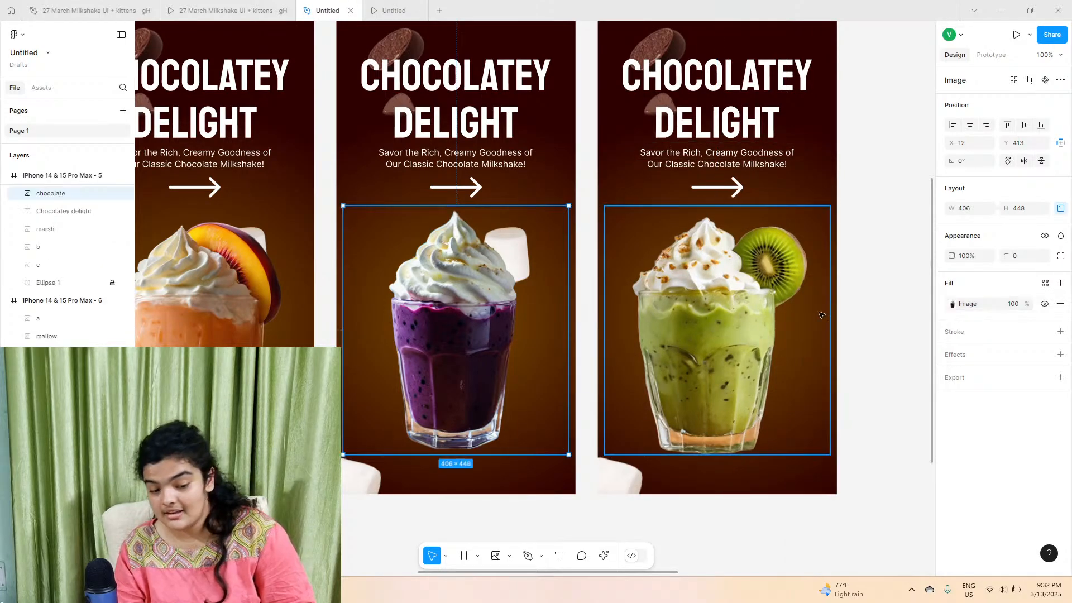
pyautogui.click(831, 333)
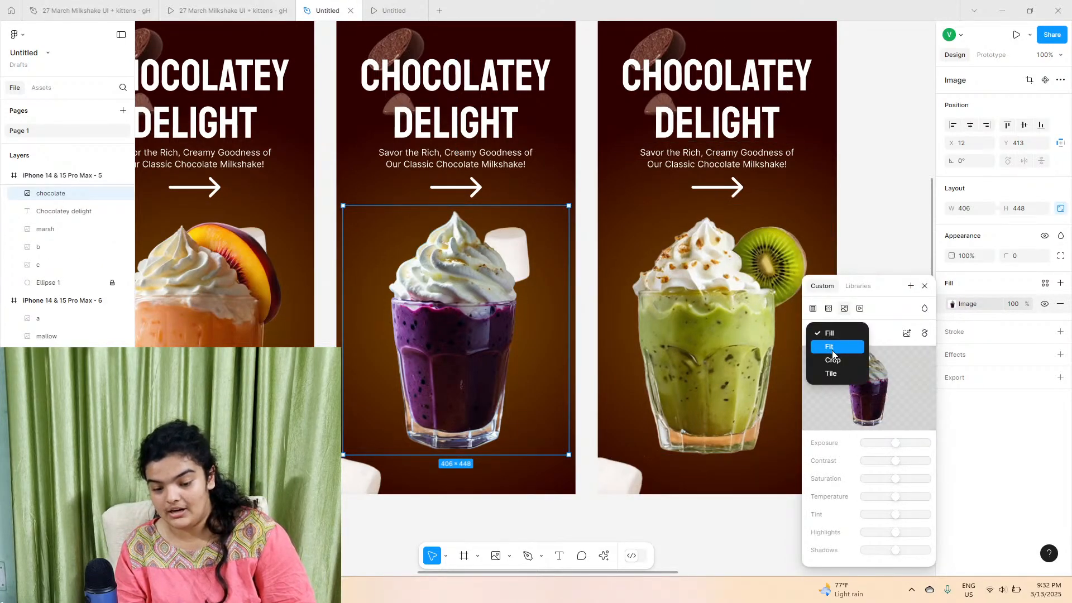
pyautogui.click(830, 360)
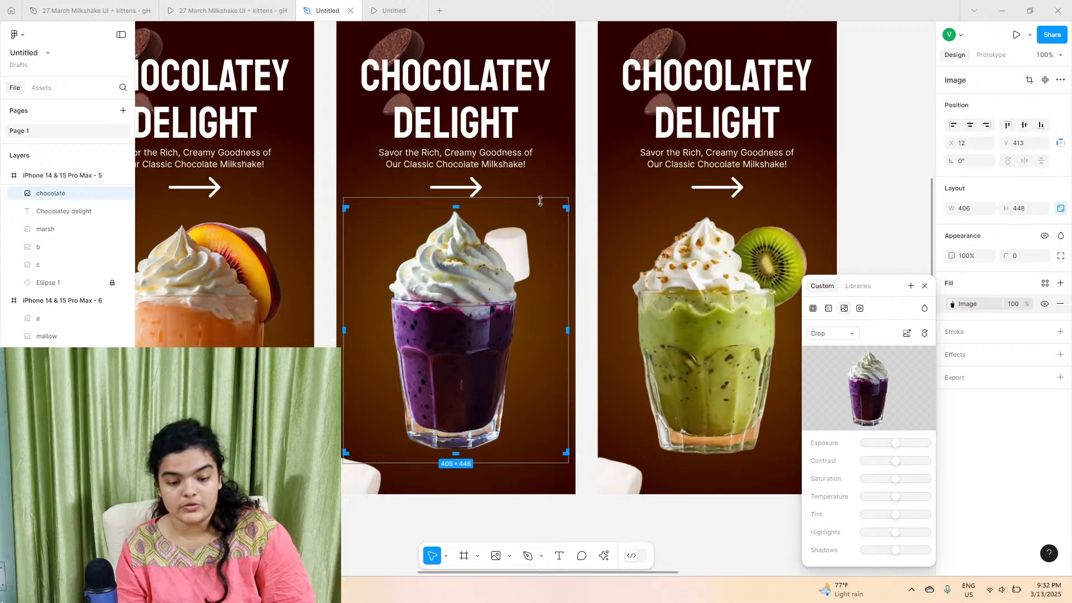
pyautogui.moveTo(544, 196); pyautogui.dragTo(558, 180)
pyautogui.moveTo(397, 326); pyautogui.dragTo(396, 336)
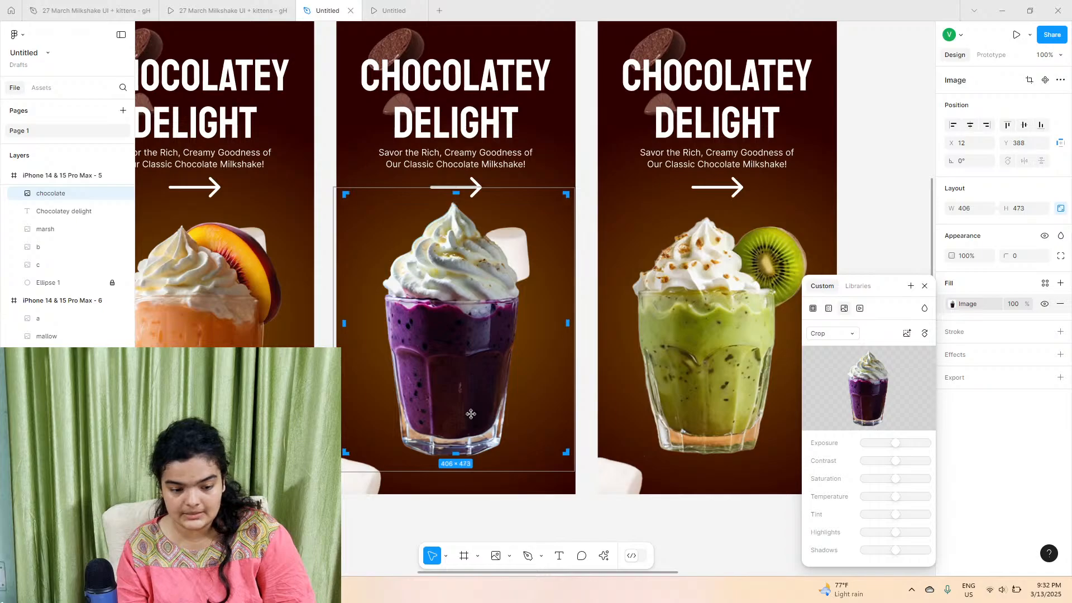
pyautogui.press('Escape')
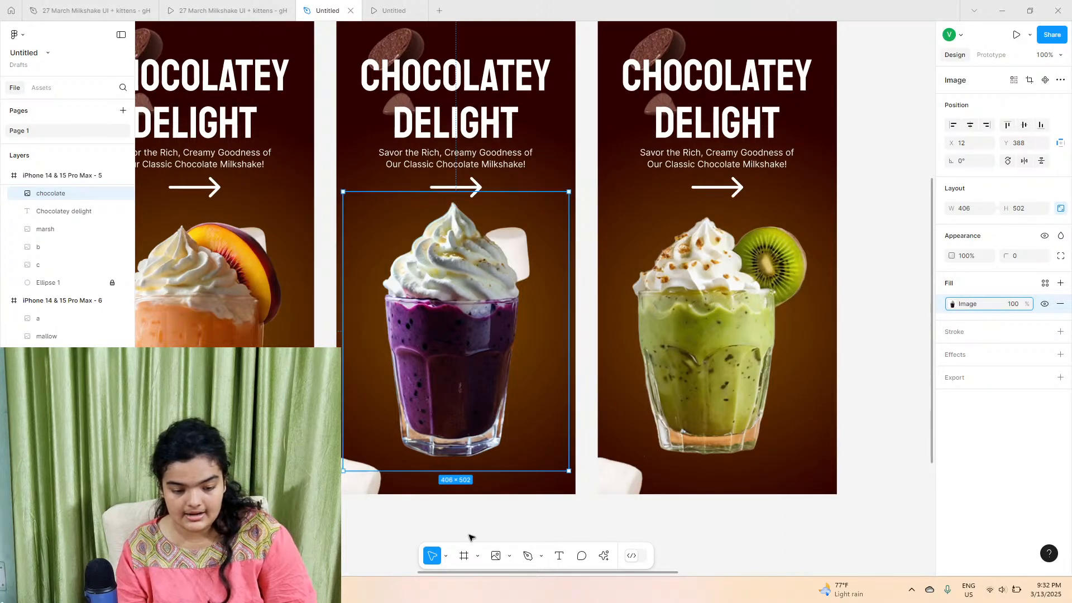
pyautogui.click(470, 537)
pyautogui.scroll(-5, 470, 513)
pyautogui.hscroll(-5, 470, 513)
pyautogui.hscroll(4, 471, 513)
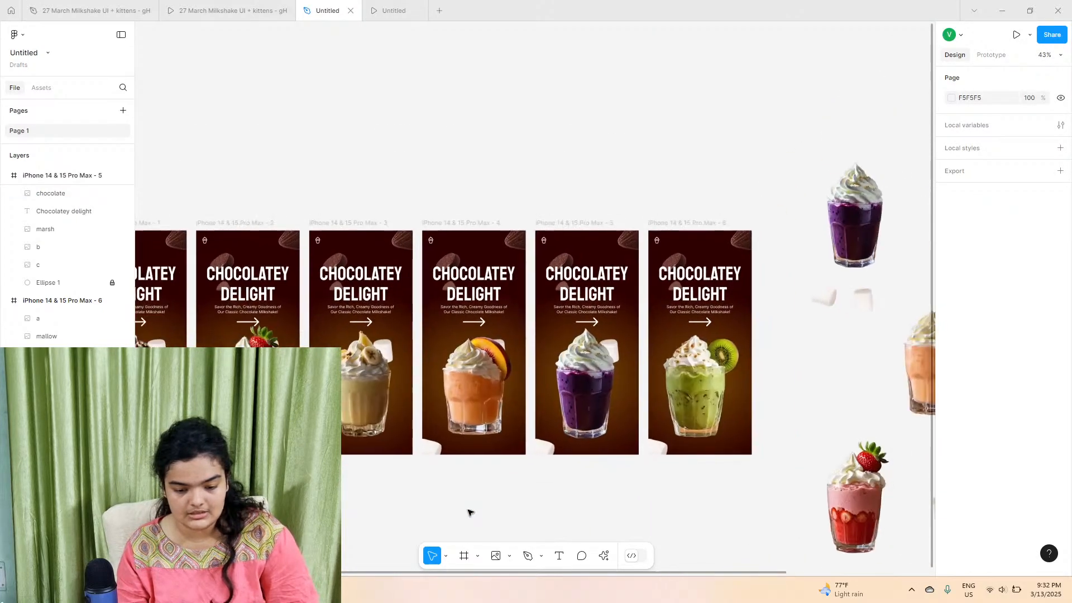
# - Delete the loose blueberry, kiwi, peach, strawberry and banana milkshake images lying beside the phone frames
pyautogui.scroll(-3, 468, 513)
pyautogui.hscroll(5, 467, 512)
pyautogui.click(550, 67)
pyautogui.keyDown('shift'); pyautogui.click(768, 62); pyautogui.keyUp('shift')
pyautogui.keyDown('shift'); pyautogui.click(637, 196); pyautogui.keyUp('shift')
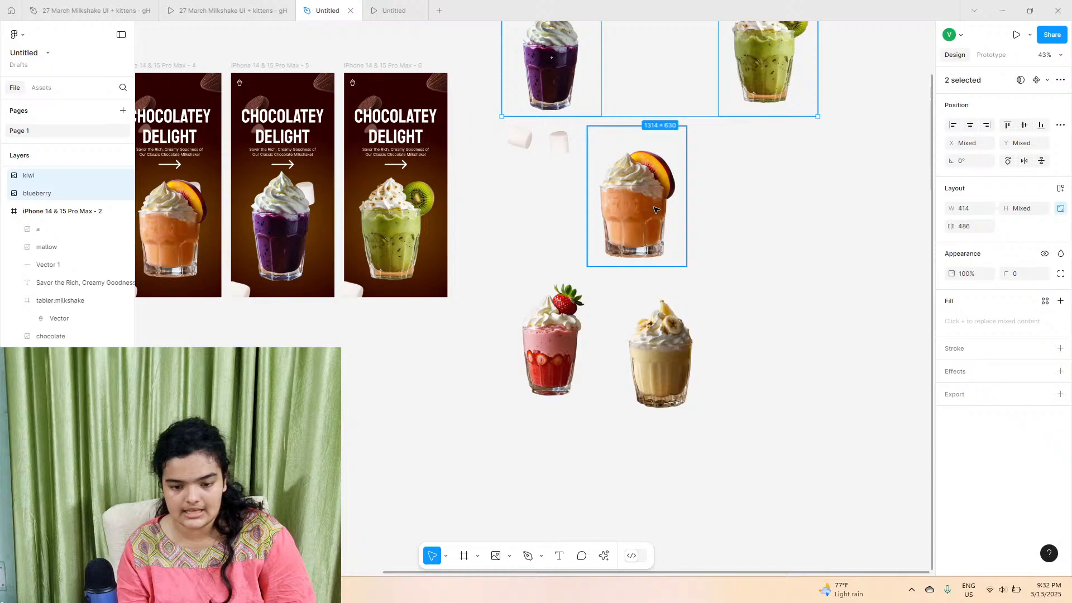
pyautogui.keyDown('shift'); pyautogui.click(586, 374); pyautogui.keyUp('shift')
pyautogui.keyDown('shift'); pyautogui.click(684, 365); pyautogui.keyUp('shift')
pyautogui.press('Delete')
pyautogui.hscroll(-5, 683, 364)
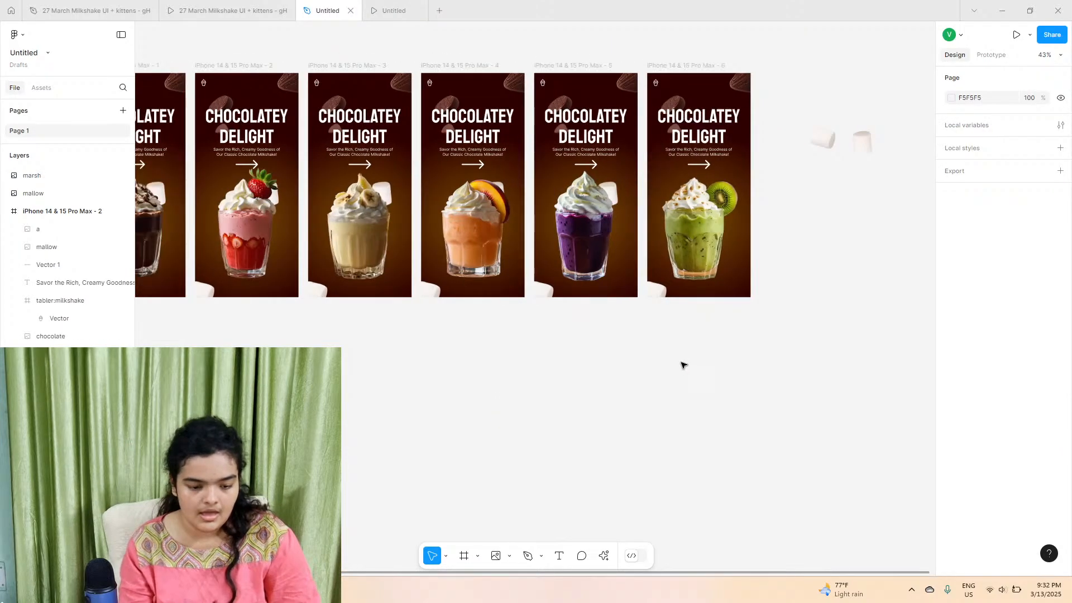
# - Delete the two spare marshmallow images lying outside the phone frames
pyautogui.click(583, 205)
pyautogui.scroll(5, 583, 204)
pyautogui.hscroll(5, 599, 241)
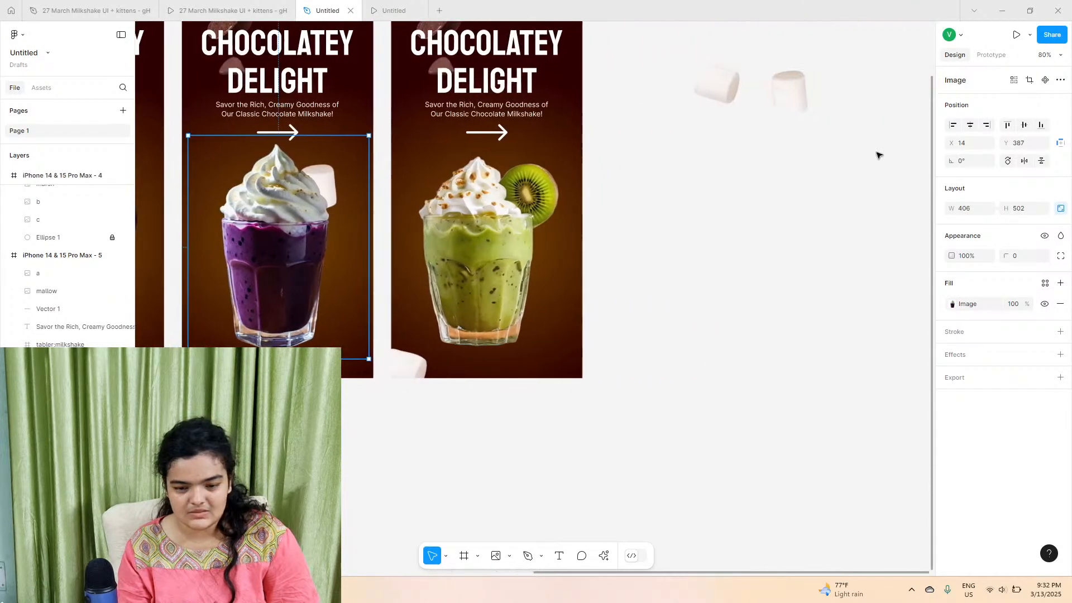
pyautogui.moveTo(878, 155); pyautogui.dragTo(689, 66)
pyautogui.press('Delete')
# - In the strawberry frame, rotate the marshmallow behind the glass to about 68° and the lower corner one to about -91.5°
pyautogui.hscroll(-10, 552, 140)
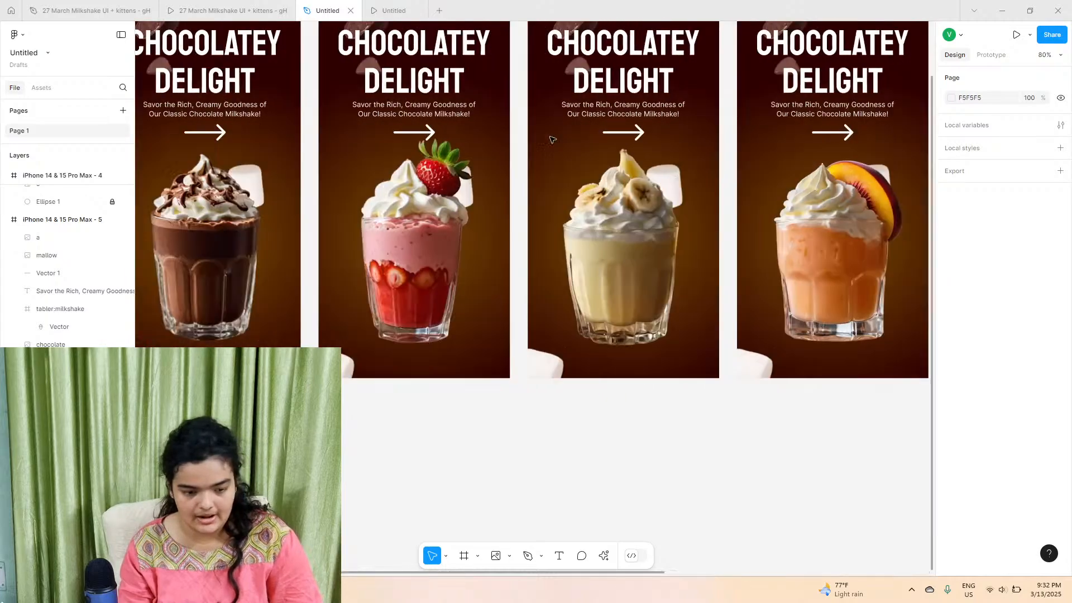
pyautogui.hscroll(-3, 551, 139)
pyautogui.keyDown('ctrl'); pyautogui.scroll(-2, 539, 168); pyautogui.keyUp('ctrl')
pyautogui.scroll(3, 502, 140)
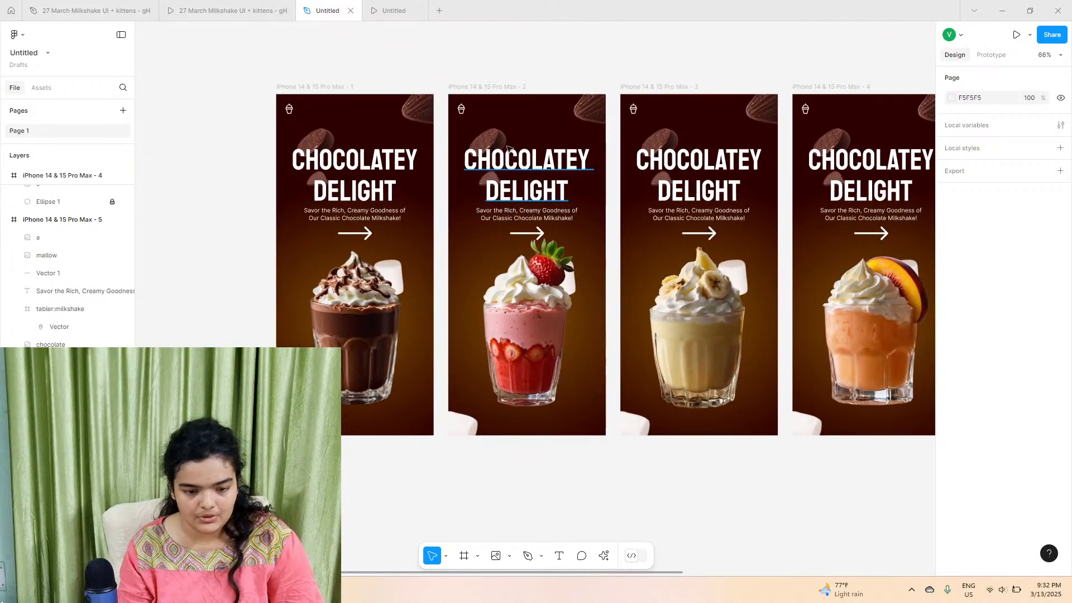
pyautogui.click(481, 87)
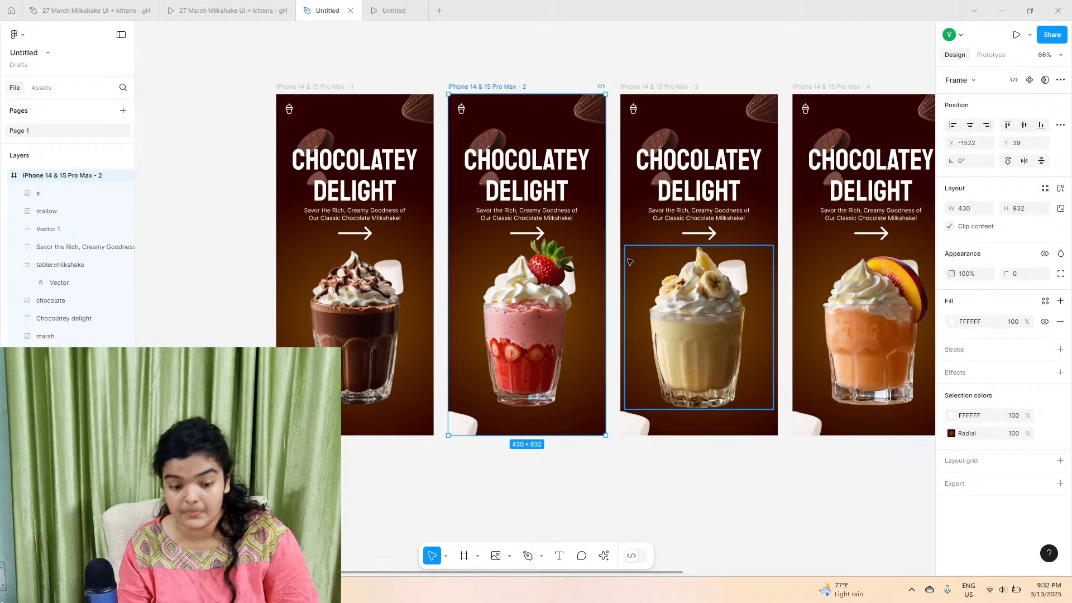
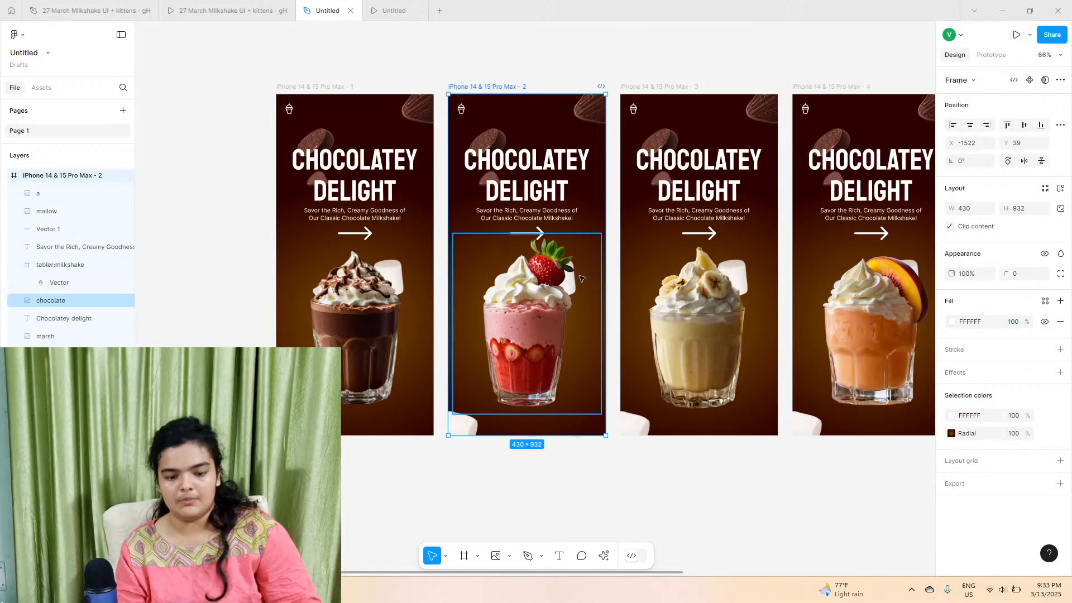
pyautogui.scroll(5, 580, 276)
pyautogui.click(593, 254)
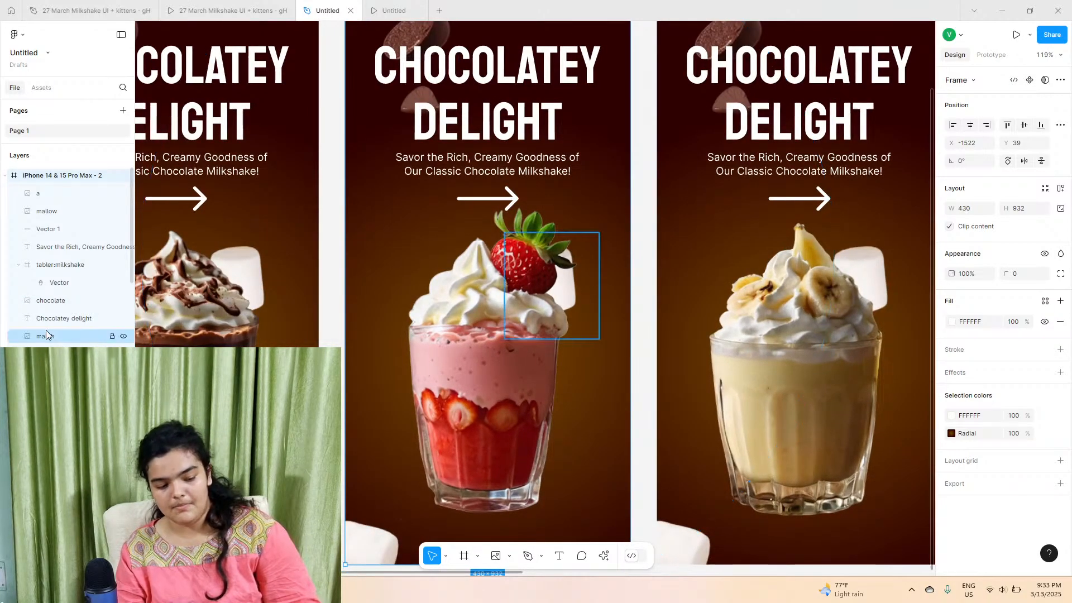
pyautogui.moveTo(603, 229); pyautogui.dragTo(517, 216)
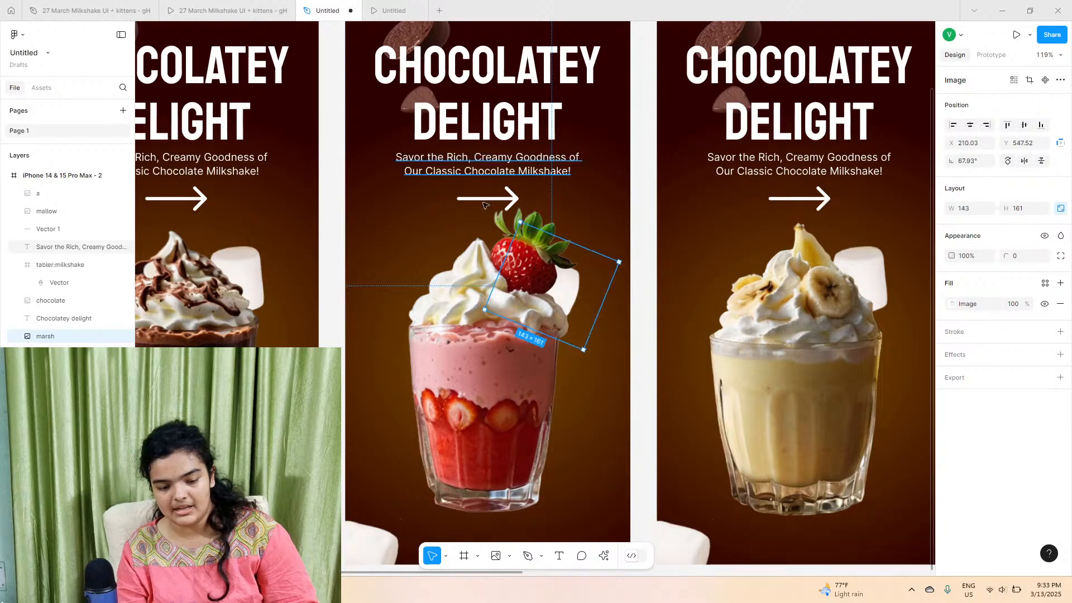
pyautogui.click(378, 546)
pyautogui.moveTo(388, 592); pyautogui.dragTo(387, 593)
# - In the banana frame, rotate the lower corner marshmallow to about -160° and the one behind the glass to about 167°
pyautogui.hscroll(3, 670, 335)
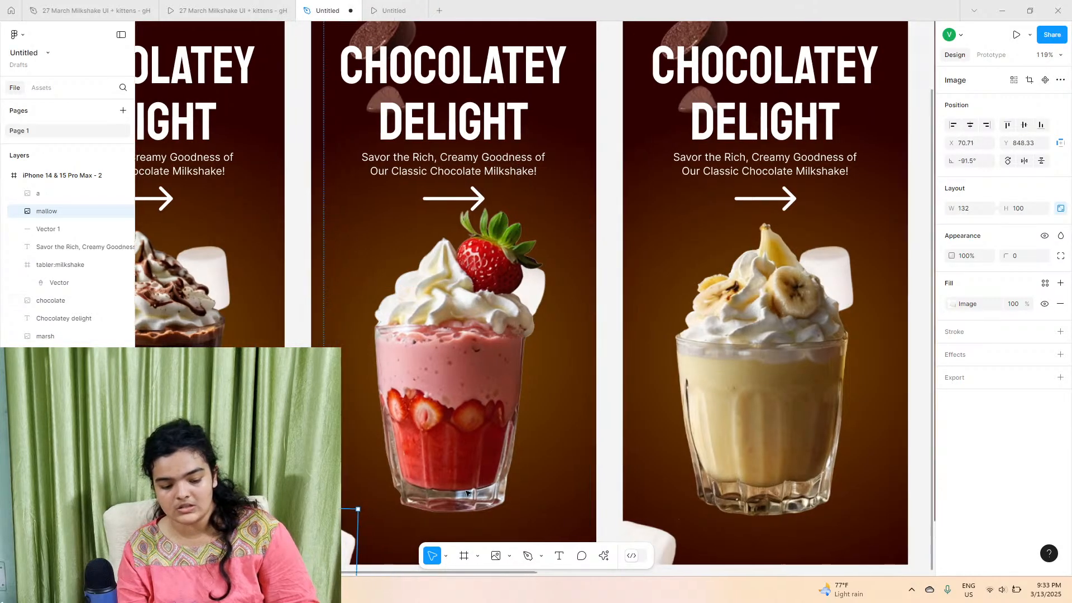
pyautogui.doubleClick(709, 249)
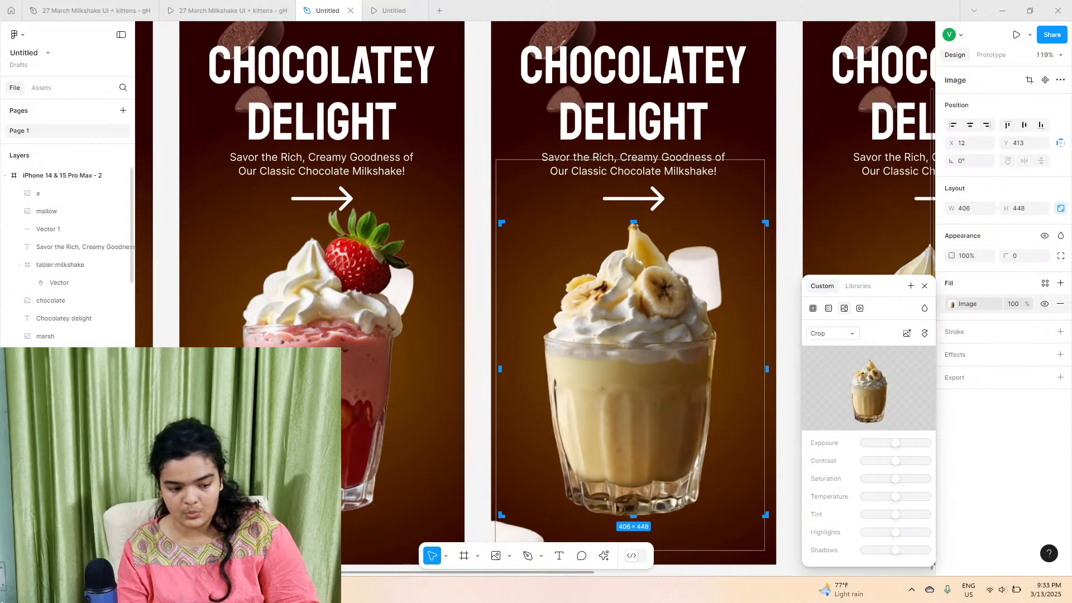
pyautogui.click(516, 527)
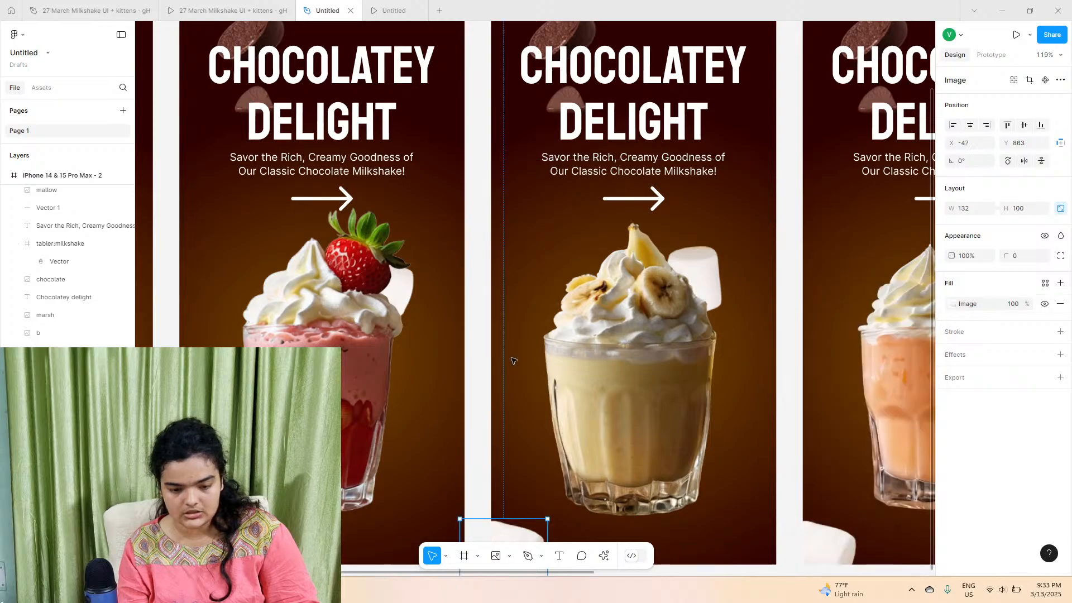
pyautogui.scroll(-3, 553, 510)
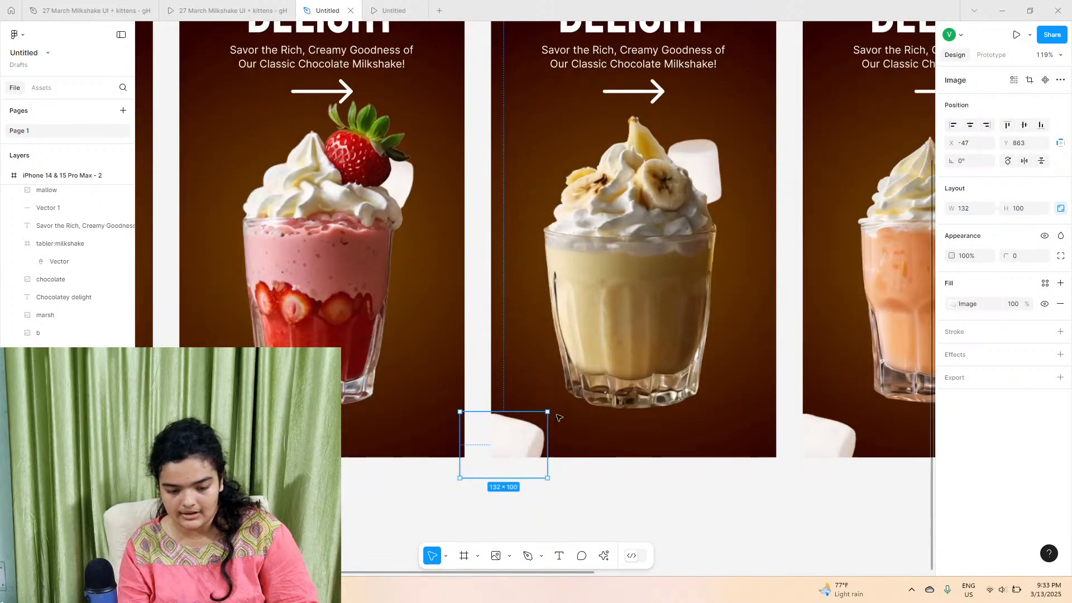
pyautogui.moveTo(553, 410)
pyautogui.mouseDown()
pyautogui.moveTo(555, 434)
pyautogui.moveTo(535, 400)
pyautogui.mouseUp()
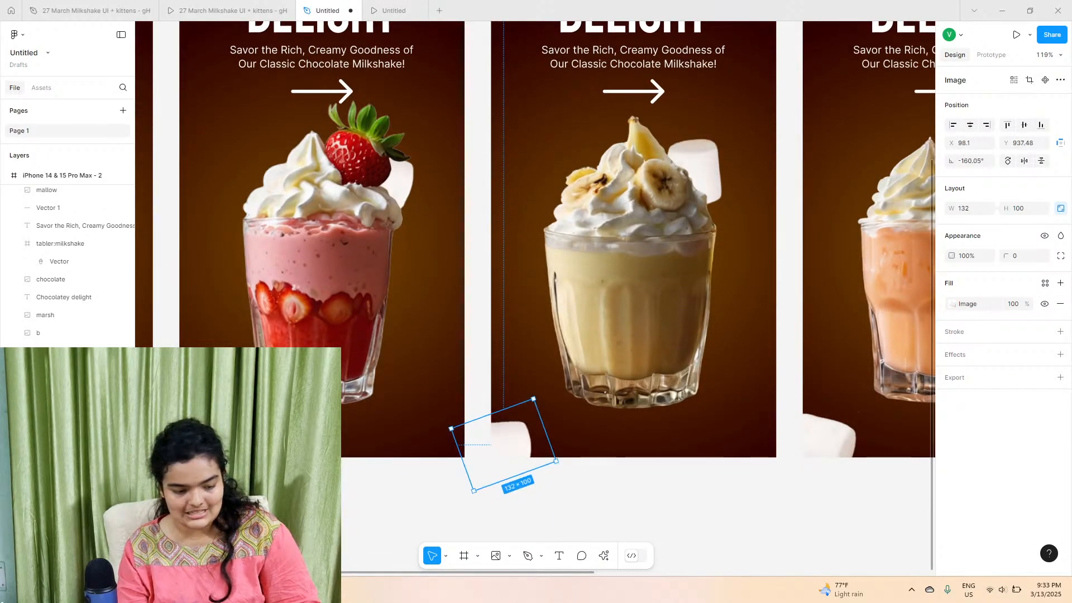
pyautogui.click(696, 177)
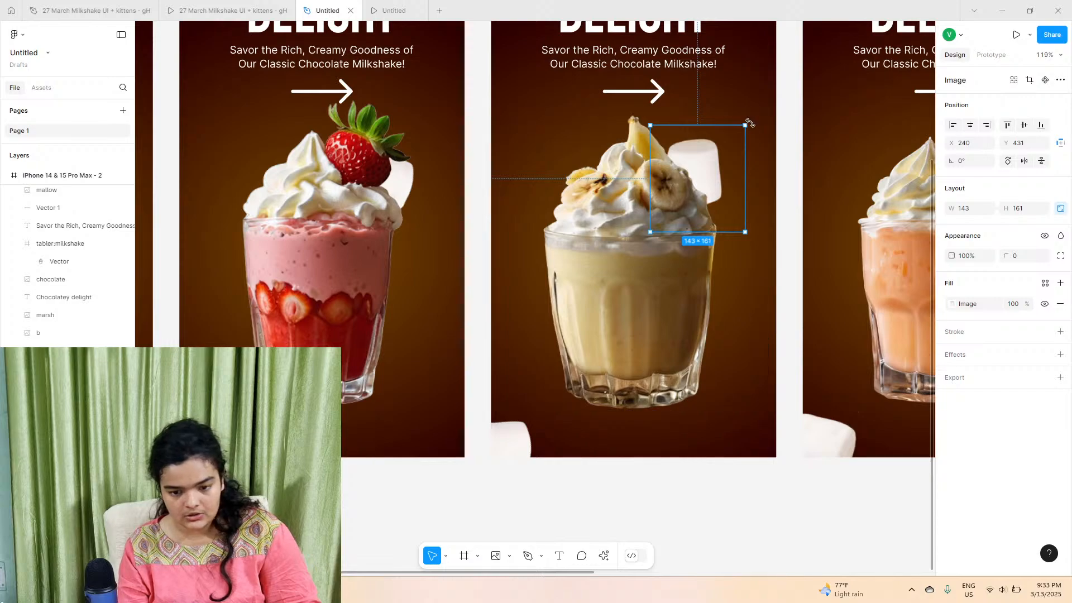
pyautogui.moveTo(751, 122); pyautogui.dragTo(590, 223)
# - In the peach frame, rotate the marshmallow behind the fruit to about -157° and the lower corner one to about -25°
pyautogui.hscroll(5, 590, 222)
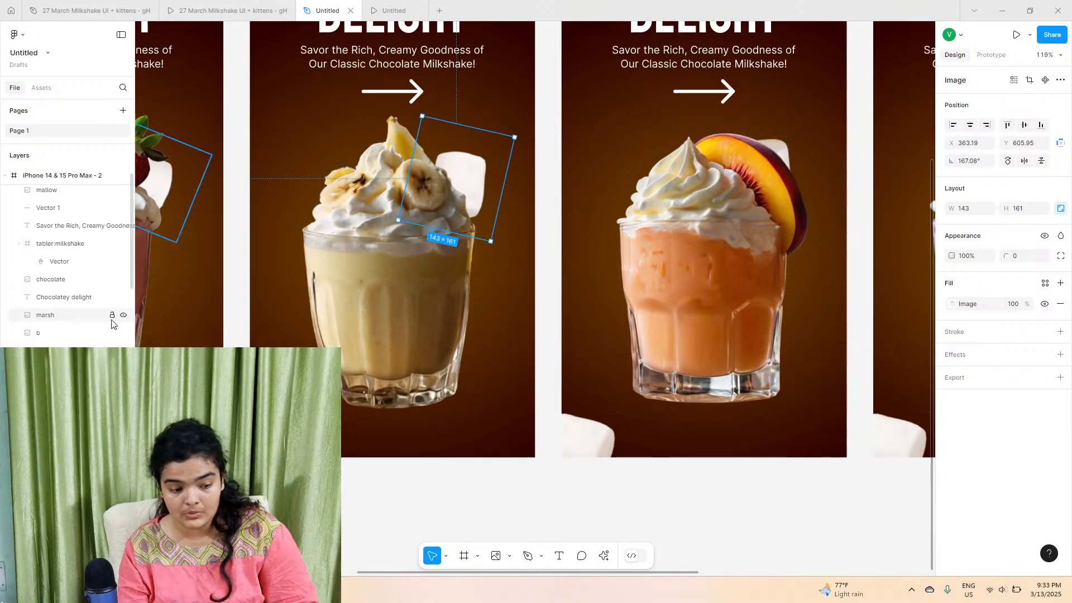
pyautogui.click(672, 335)
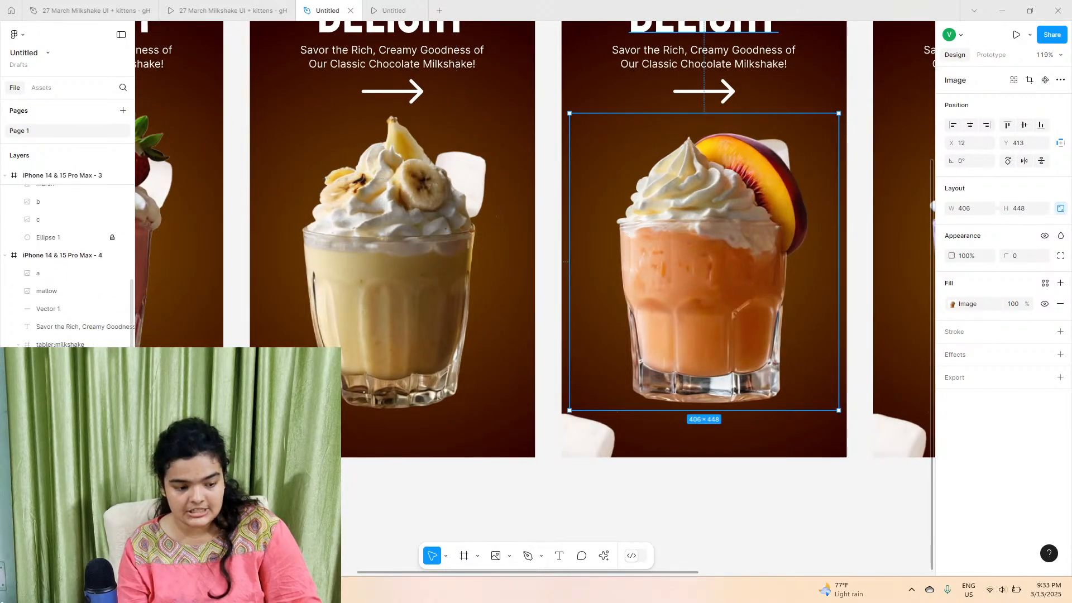
pyautogui.click(801, 134)
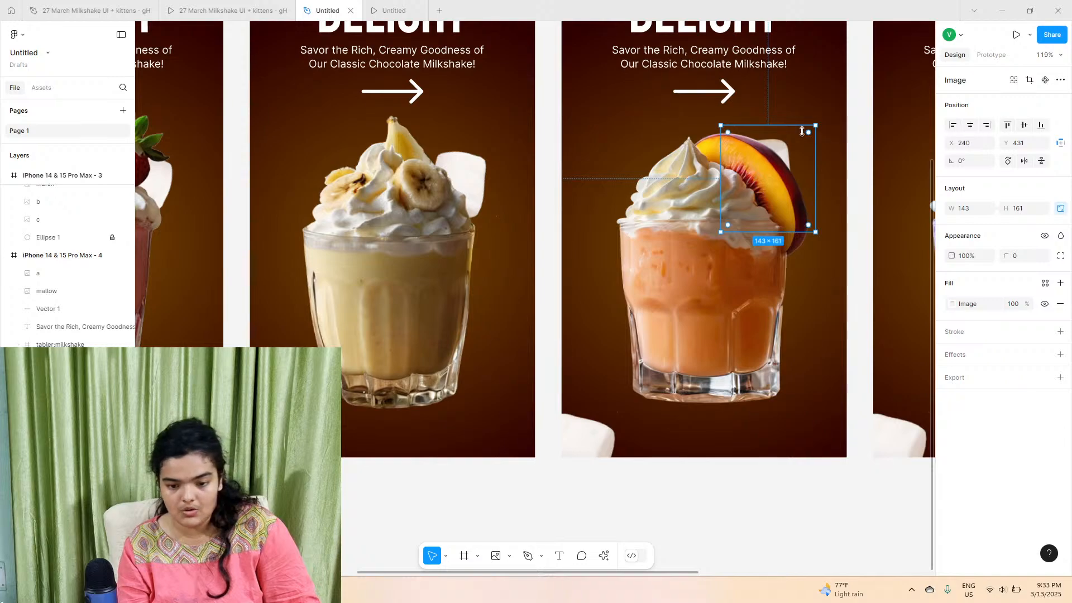
pyautogui.moveTo(819, 124); pyautogui.dragTo(565, 358)
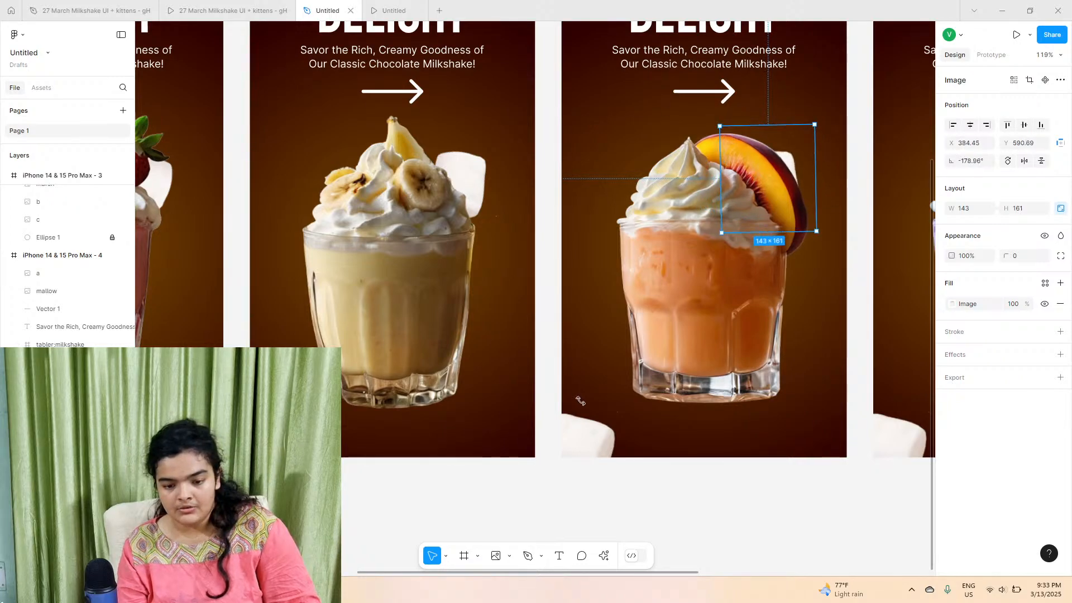
pyautogui.moveTo(581, 401); pyautogui.dragTo(658, 414)
pyautogui.moveTo(835, 217); pyautogui.dragTo(840, 206)
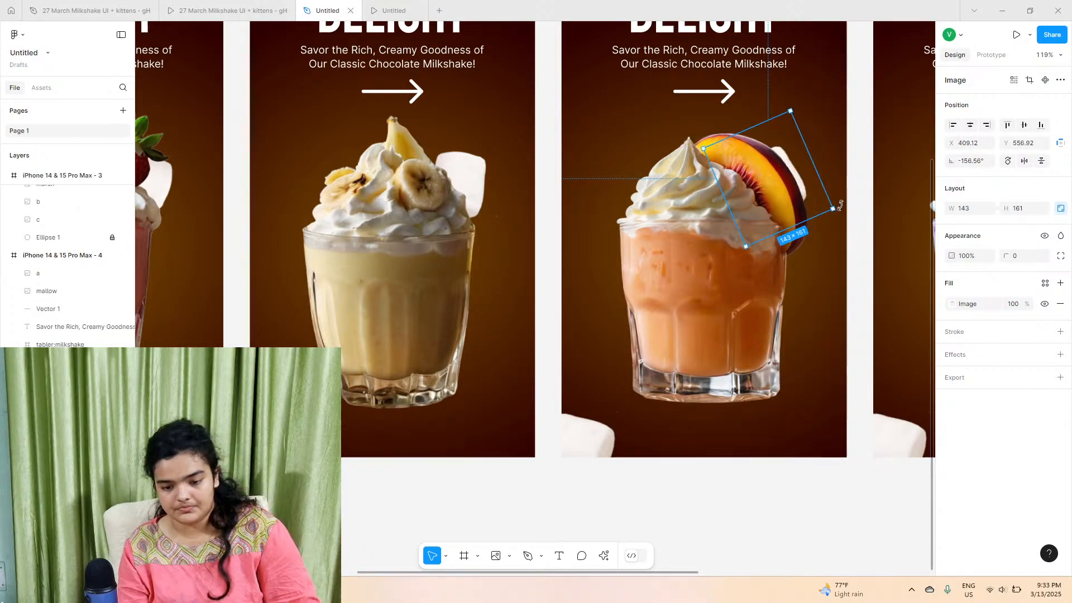
pyautogui.click(593, 442)
pyautogui.moveTo(630, 409); pyautogui.dragTo(616, 467)
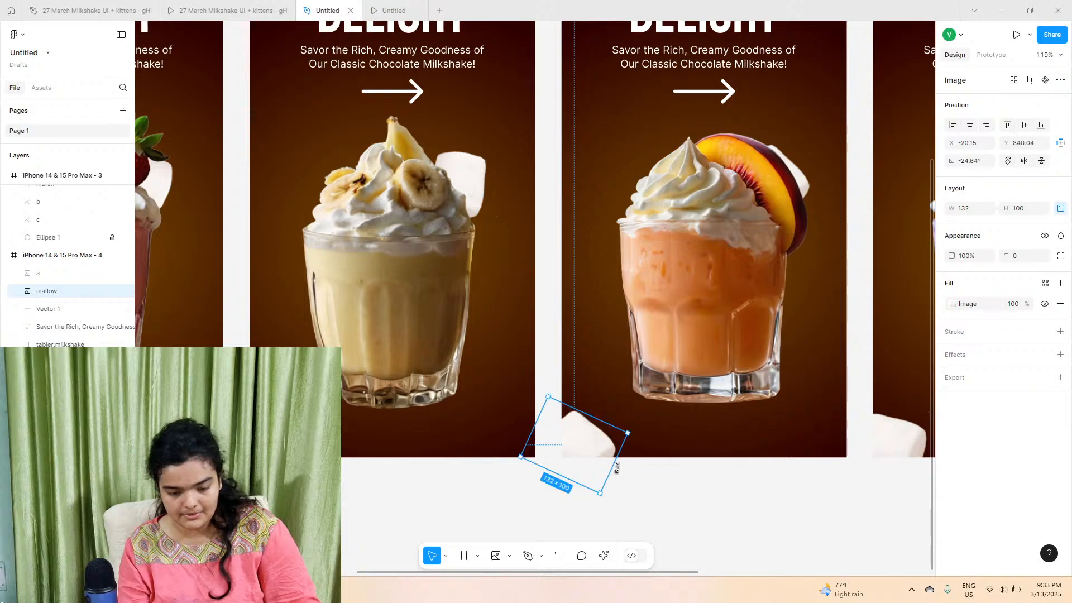
# - In the blueberry frame, rotate the lower corner marshmallow to about -144° and tilt the one behind the whipped cream
pyautogui.hscroll(5, 558, 486)
pyautogui.click(611, 436)
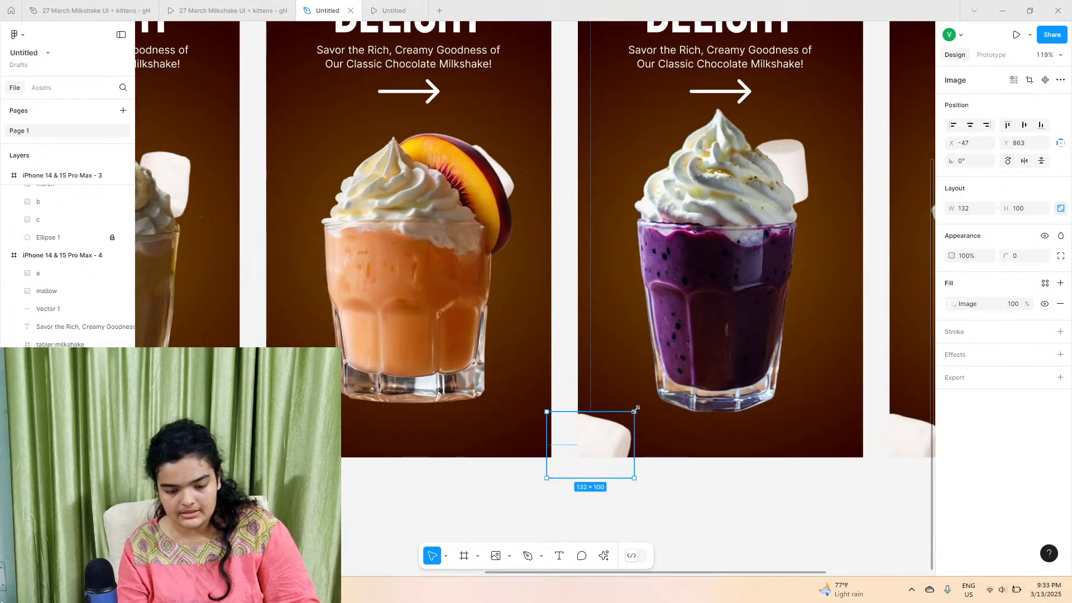
pyautogui.moveTo(638, 408); pyautogui.dragTo(575, 502)
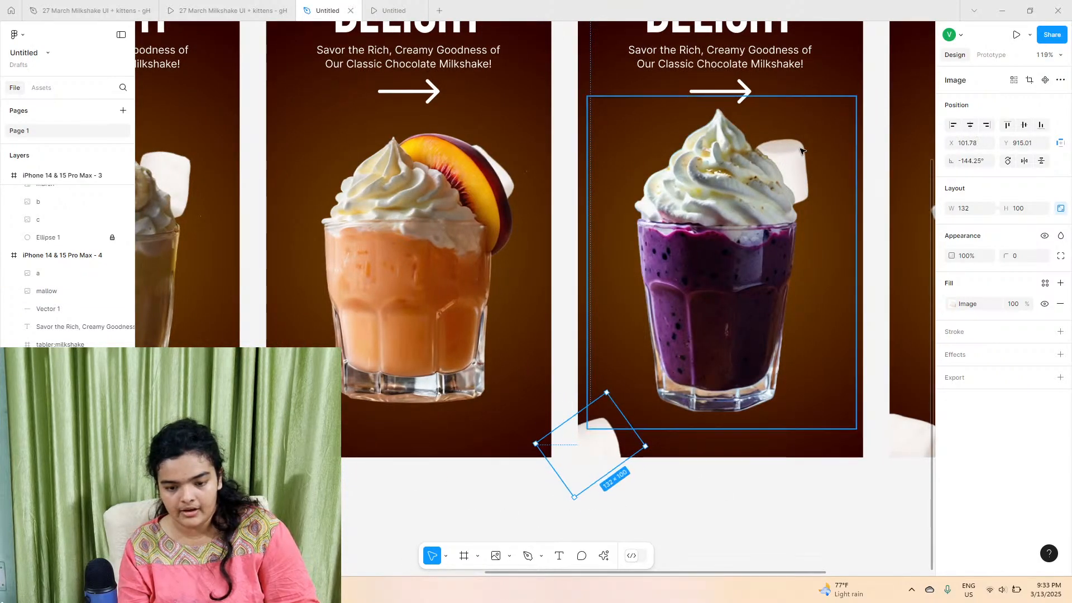
pyautogui.scroll(-3, 67, 268)
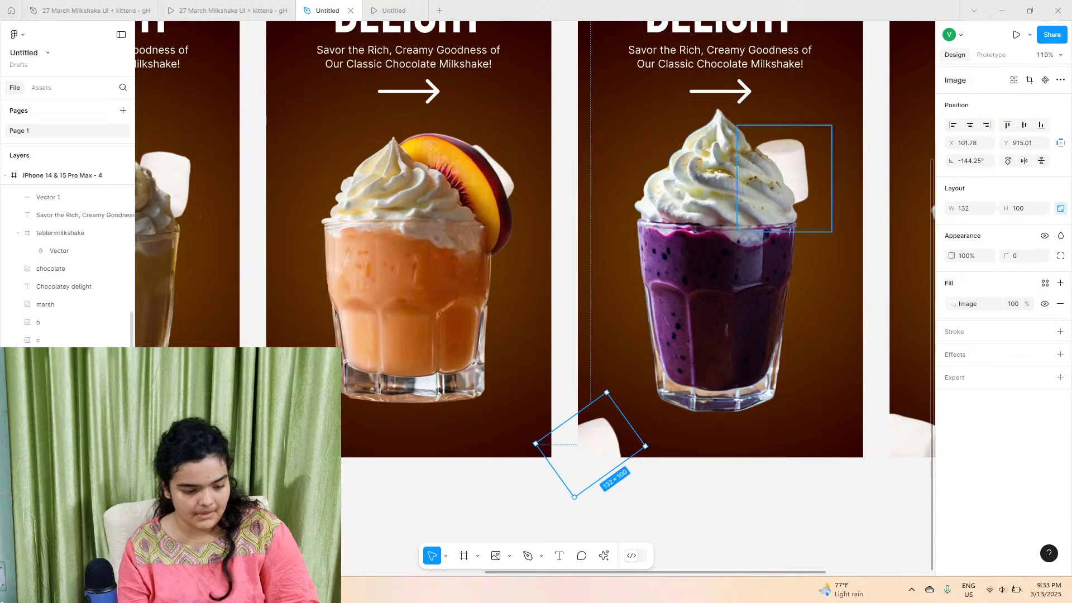
pyautogui.click(785, 167)
pyautogui.moveTo(835, 119); pyautogui.dragTo(748, 246)
# - In the kiwi frame, rotate the lower corner marshmallow to about 165° and reposition the other so it peeks out above the kiwi slice
pyautogui.hscroll(6, 611, 426)
pyautogui.click(552, 438)
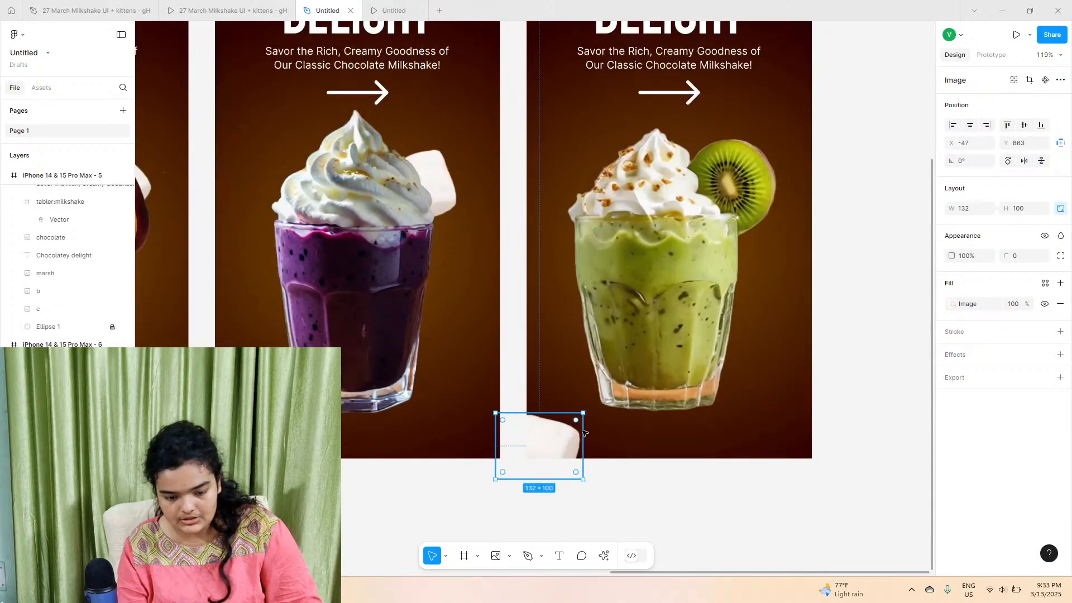
pyautogui.moveTo(491, 483); pyautogui.dragTo(722, 319)
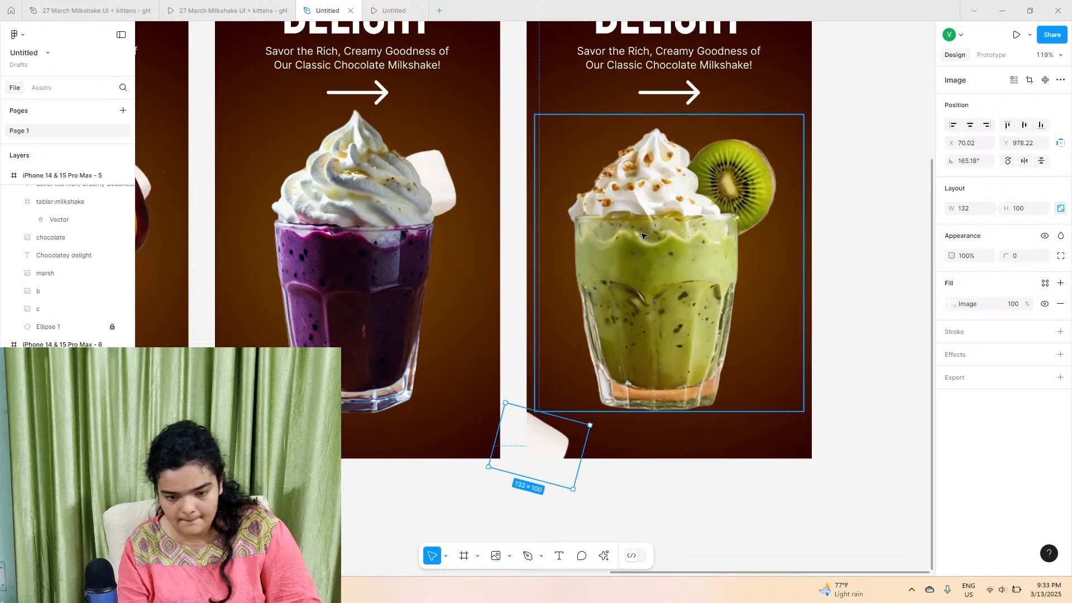
pyautogui.click(733, 180)
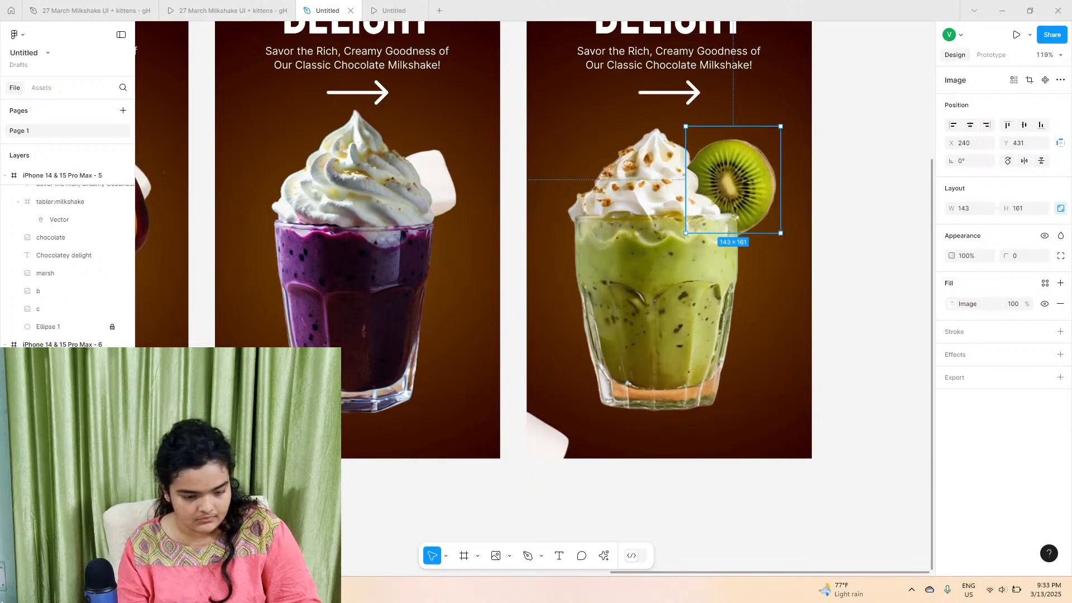
pyautogui.moveTo(784, 124); pyautogui.dragTo(687, 194)
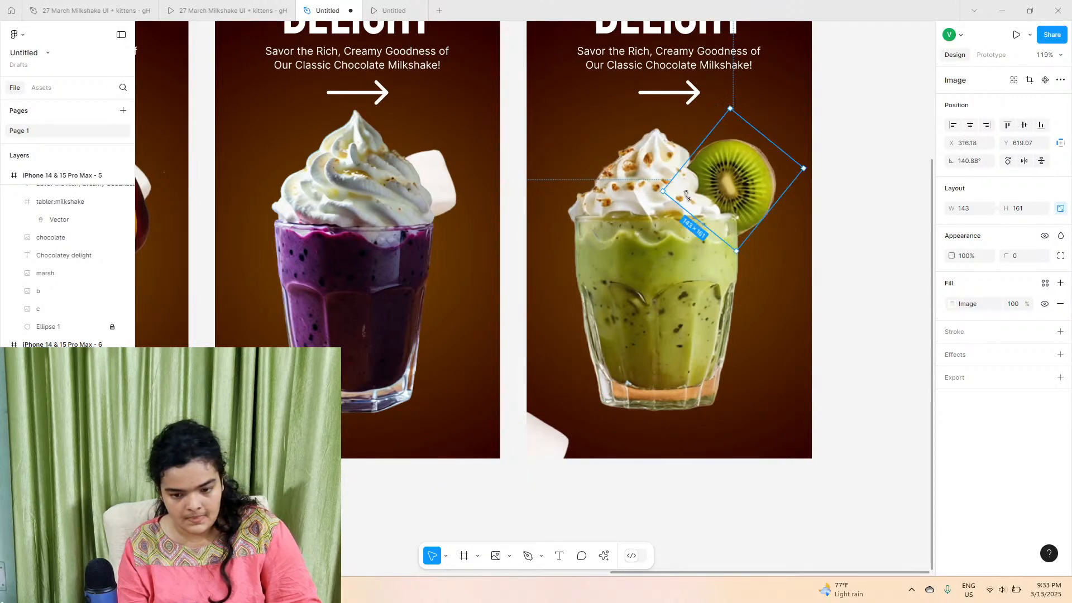
pyautogui.hotkey('ctrl', 'z')
pyautogui.hotkey('ctrl', 'z')
pyautogui.click(862, 154)
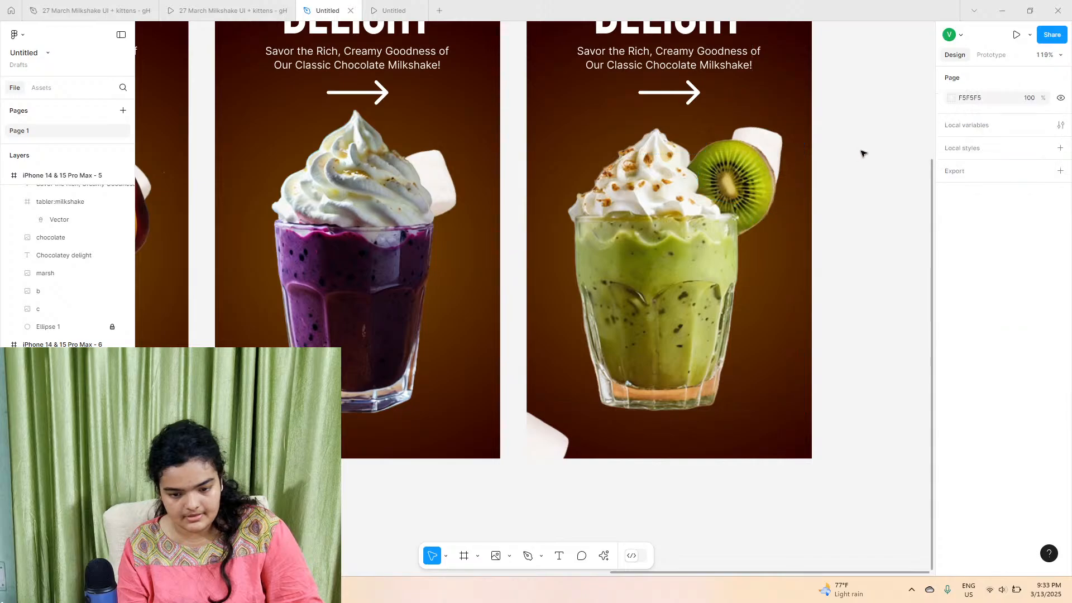
# - Change the outer stop of the strawberry frame's radial gradient to the pink EC005E
pyautogui.scroll(-5, 862, 153)
pyautogui.hscroll(-6, 856, 165)
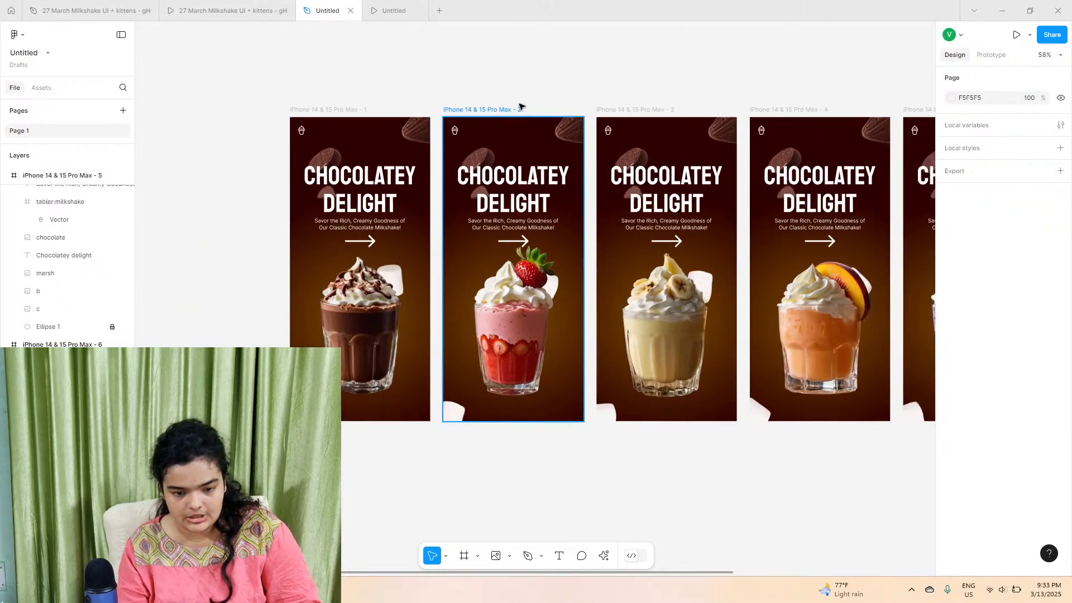
pyautogui.click(495, 110)
pyautogui.hotkey('shift', '2')
pyautogui.click(951, 434)
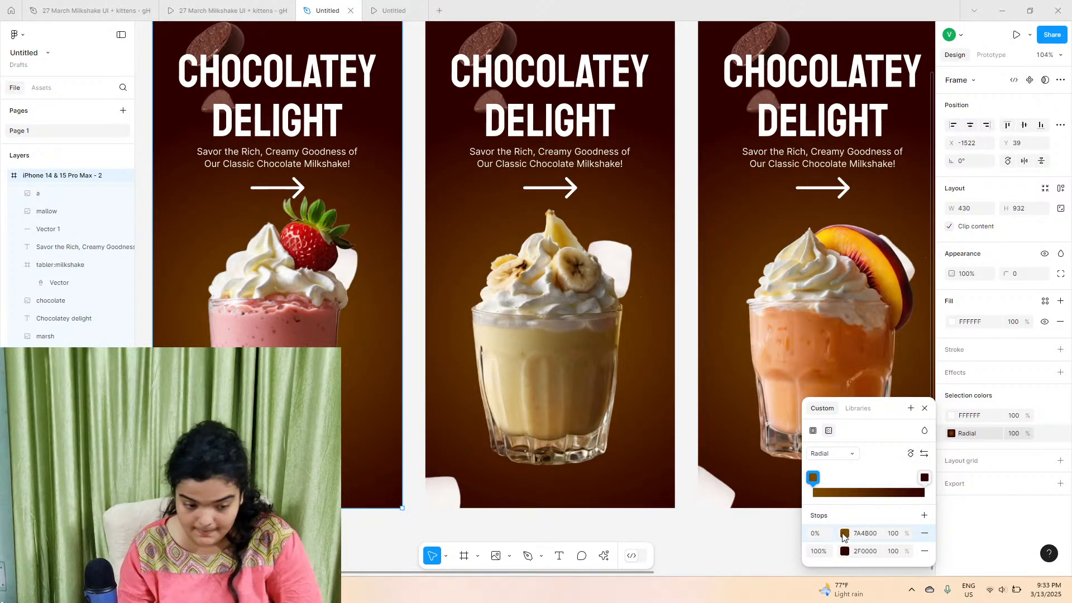
pyautogui.hscroll(-4, 436, 340)
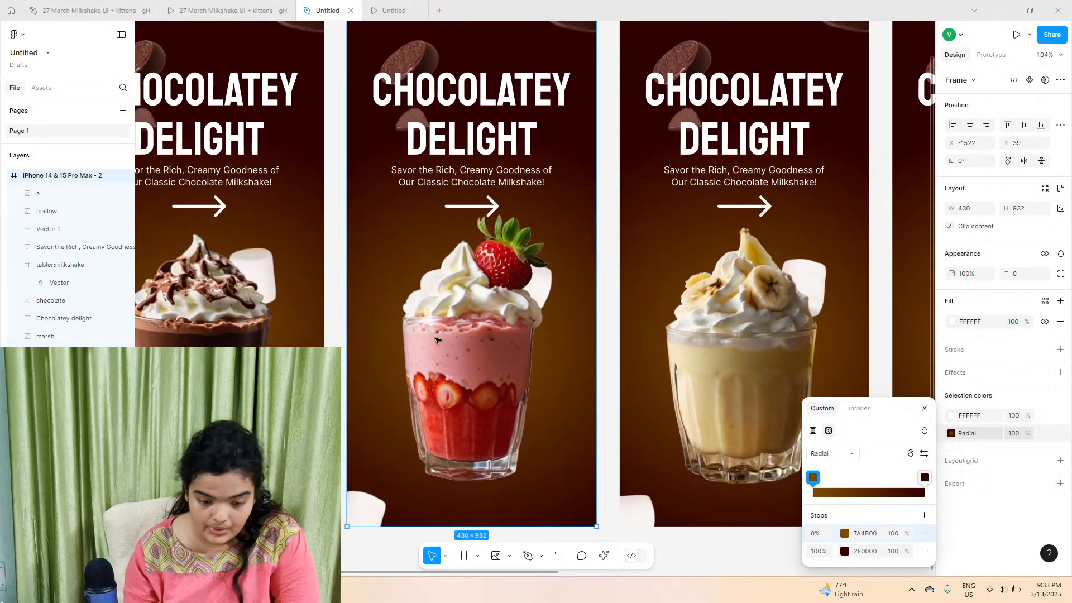
pyautogui.click(844, 552)
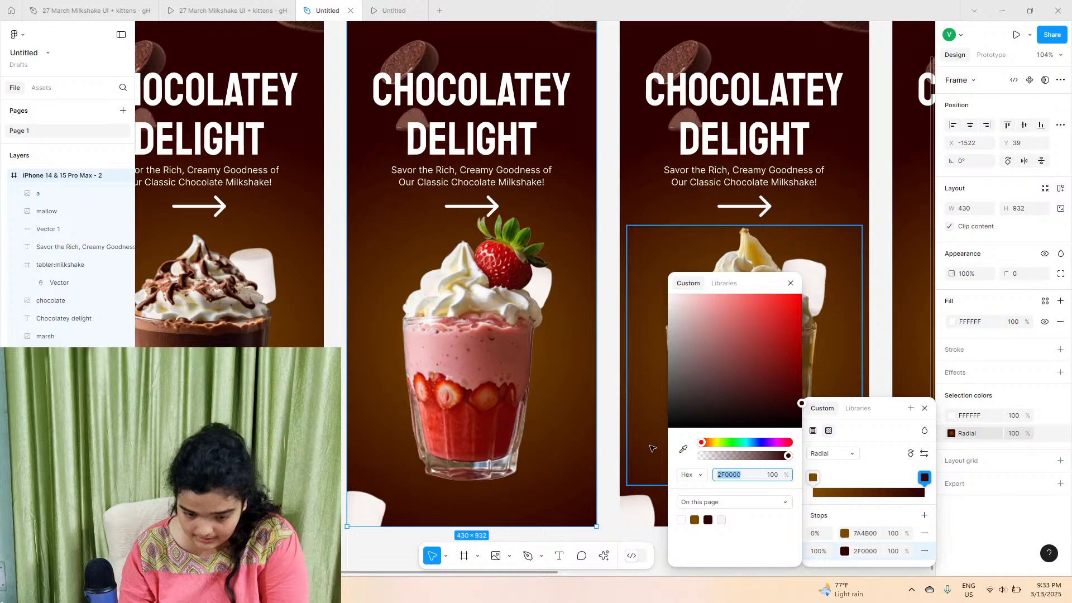
pyautogui.click(678, 449)
pyautogui.click(452, 384)
pyautogui.moveTo(755, 350); pyautogui.dragTo(803, 304)
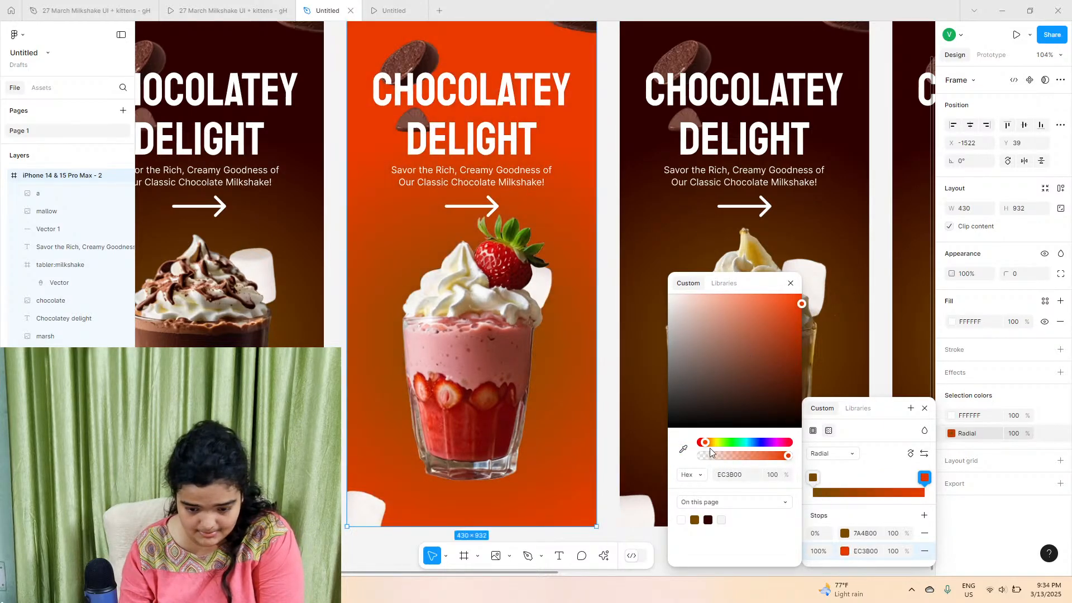
pyautogui.moveTo(710, 448); pyautogui.dragTo(779, 451)
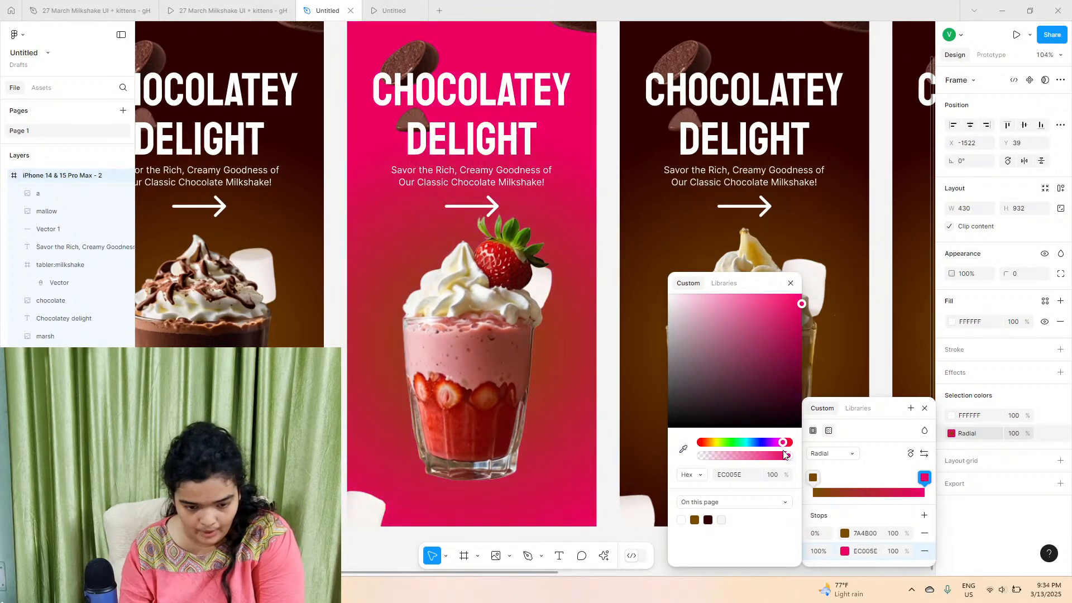
# - Change the inner stop of the strawberry frame's radial gradient to the light pink FFADC7
pyautogui.click(844, 533)
pyautogui.moveTo(708, 443); pyautogui.dragTo(783, 447)
pyautogui.moveTo(780, 388); pyautogui.dragTo(712, 238)
pyautogui.moveTo(782, 442); pyautogui.dragTo(784, 443)
# - Change the inner stop of the banana frame's radial gradient to the orange FFB134
pyautogui.hscroll(5, 533, 268)
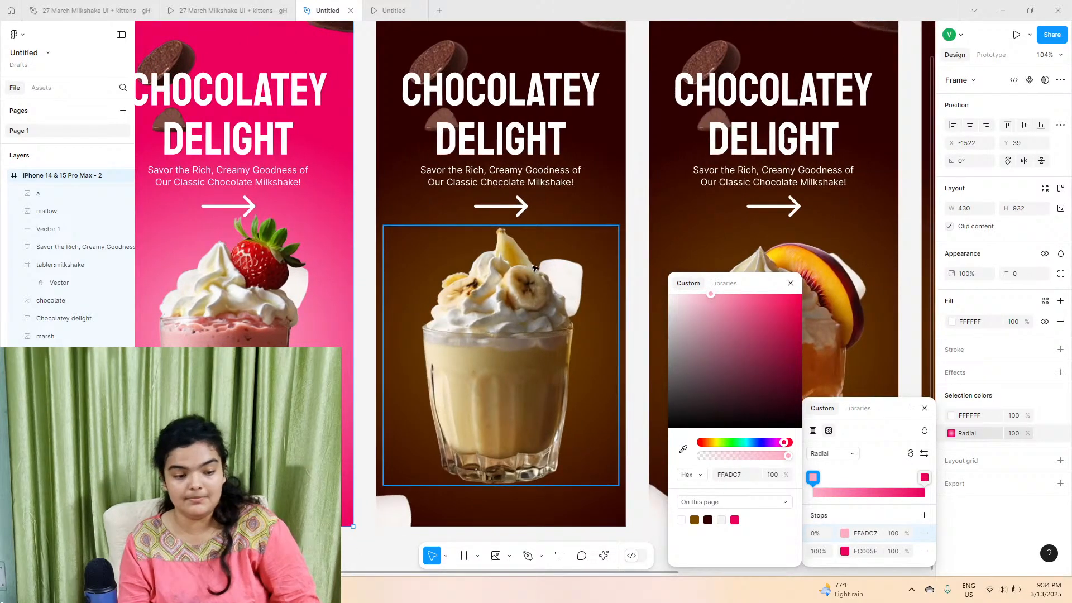
pyautogui.scroll(-3, 533, 268)
pyautogui.click(424, 51)
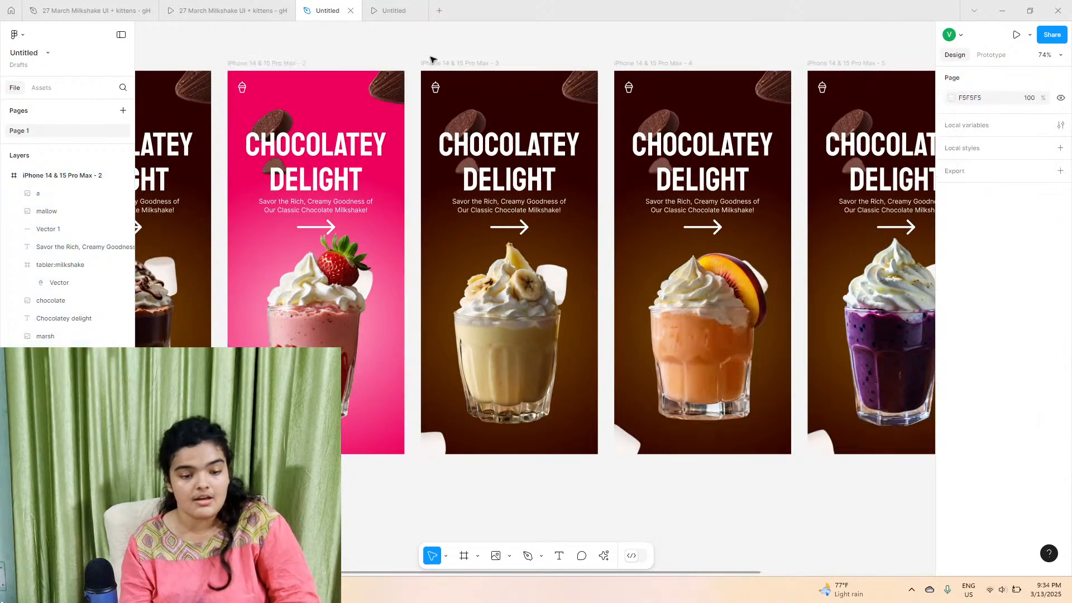
pyautogui.click(441, 63)
pyautogui.click(952, 434)
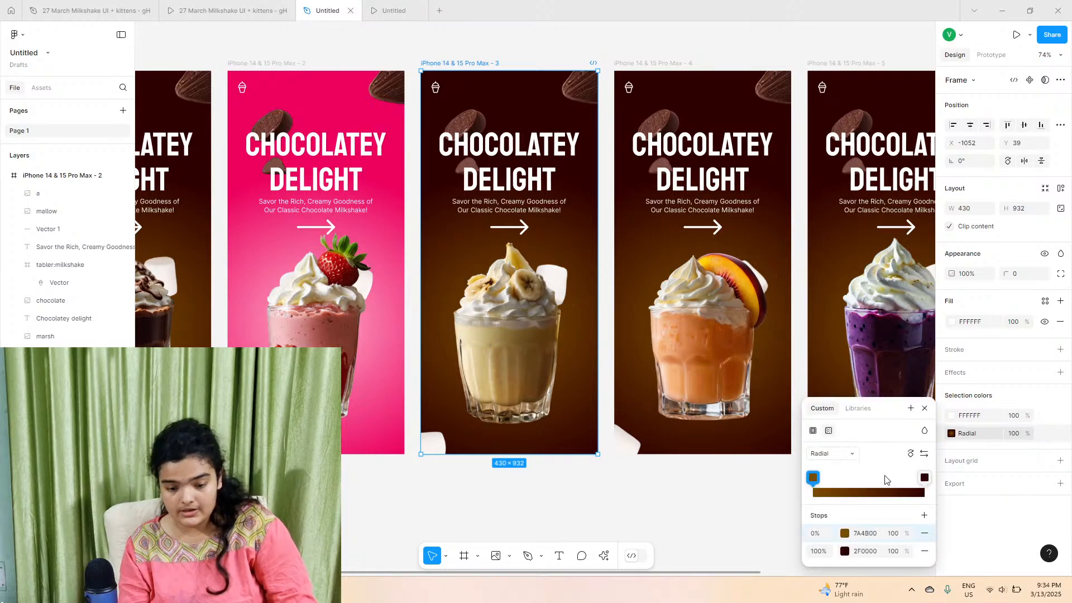
pyautogui.click(845, 533)
pyautogui.write('FFB134')
pyautogui.press('Return')
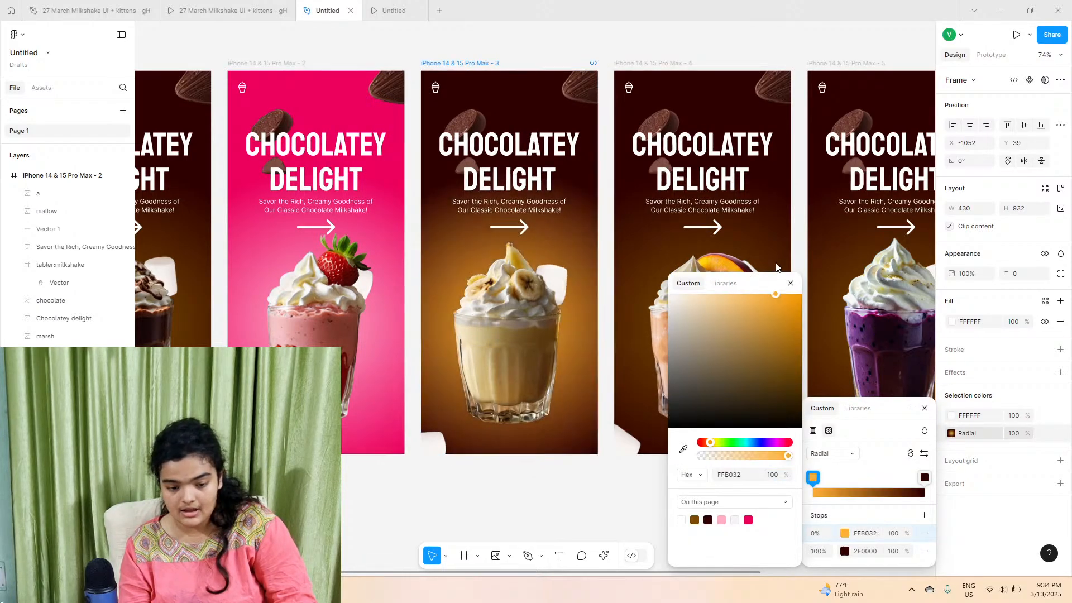
# - Change the outer stop of the banana frame's radial gradient to the yellow FFCC00 and flip the gradient's stops
pyautogui.click(844, 551)
pyautogui.click(717, 443)
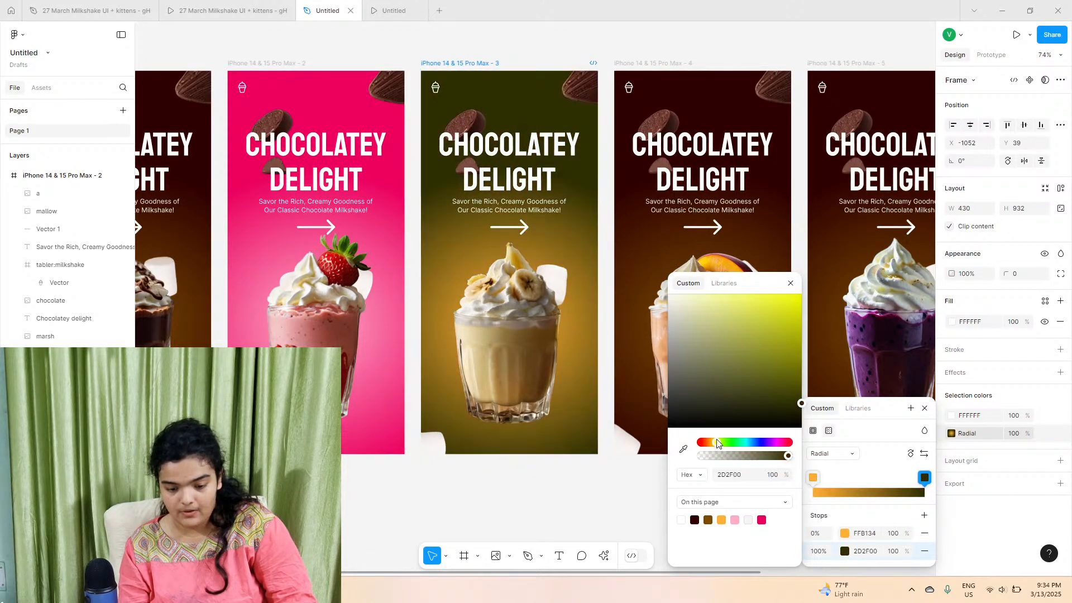
pyautogui.moveTo(716, 443); pyautogui.dragTo(712, 443)
pyautogui.moveTo(793, 391); pyautogui.dragTo(820, 259)
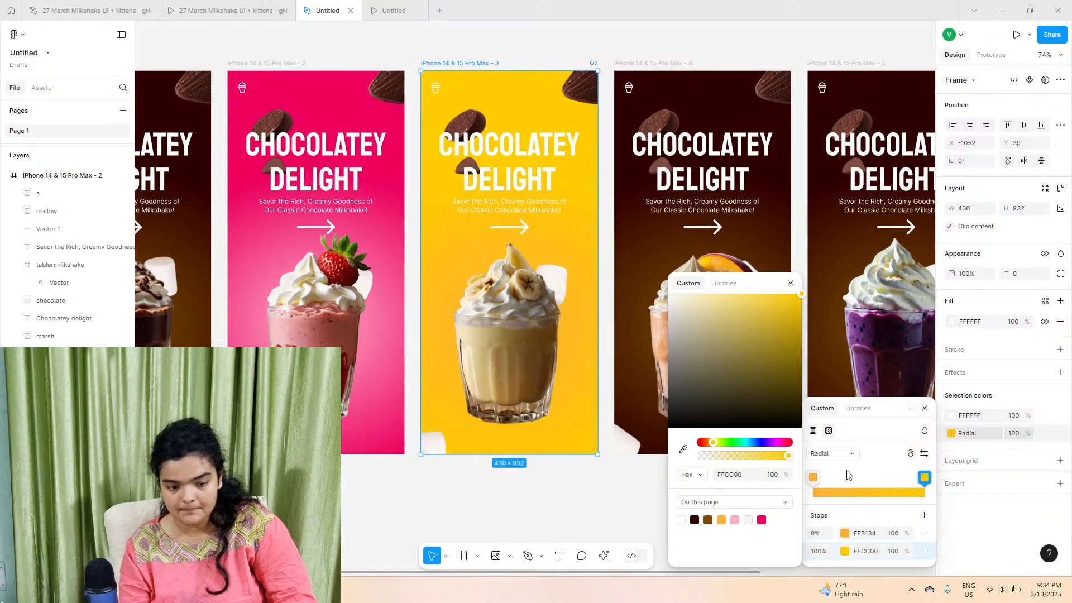
pyautogui.click(923, 454)
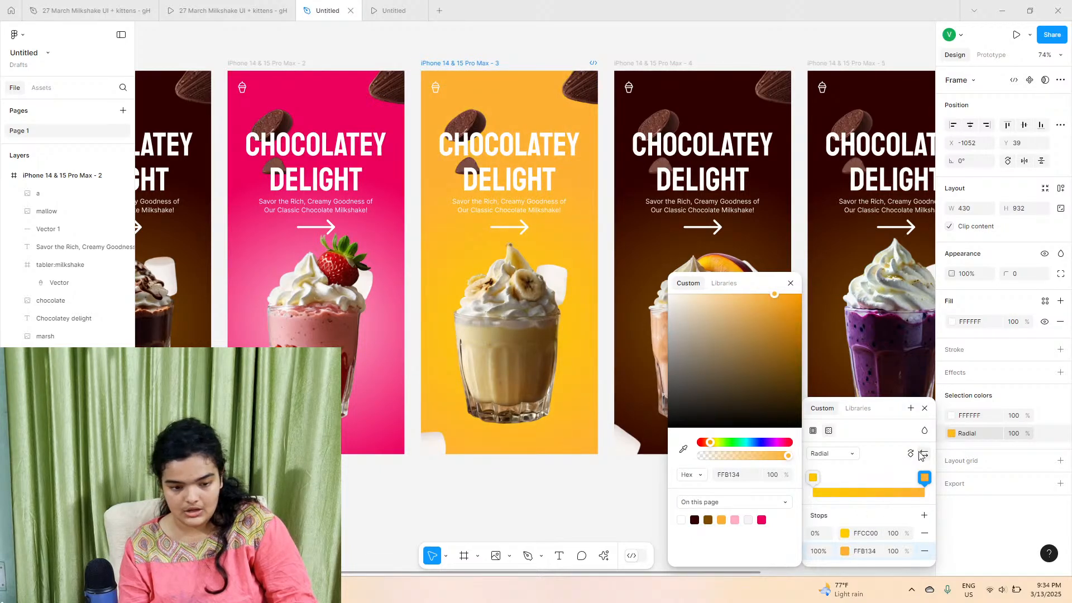
# - Set the banana milkshake frame's radial gradient to orange FFAC12 at the 100% stop and pale yellow FFE371 at the 0% stop
pyautogui.moveTo(756, 374); pyautogui.dragTo(809, 283)
pyautogui.moveTo(710, 441); pyautogui.dragTo(711, 445)
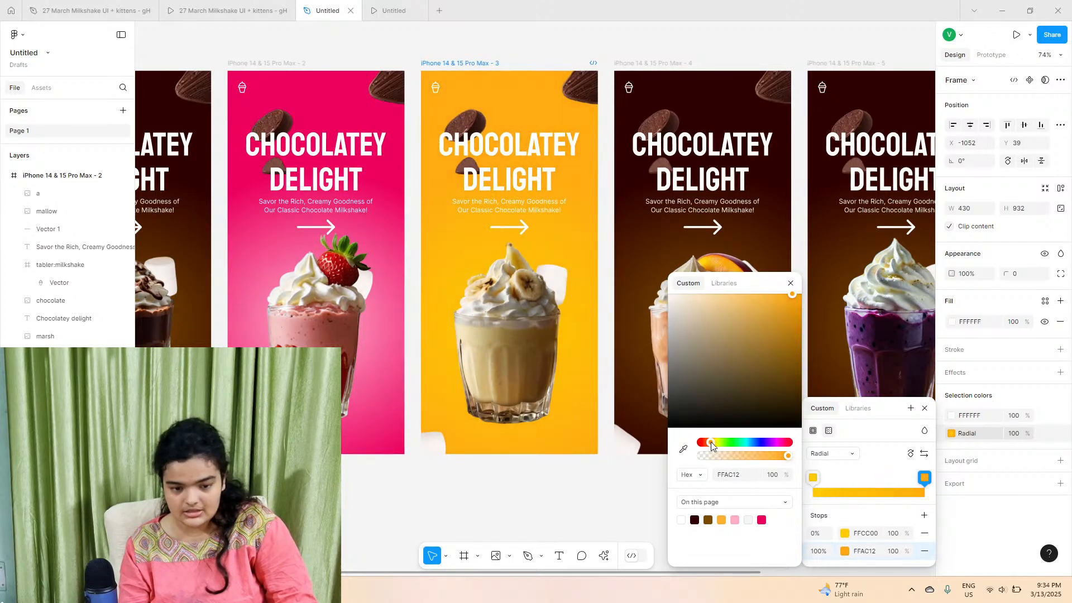
pyautogui.click(837, 534)
pyautogui.moveTo(752, 390); pyautogui.dragTo(742, 290)
# - Recolour the peach milkshake frame's radial gradient with orange FF9500 at the 100% stop and light peach FFDEA9 at the 0% stop
pyautogui.hscroll(5, 558, 223)
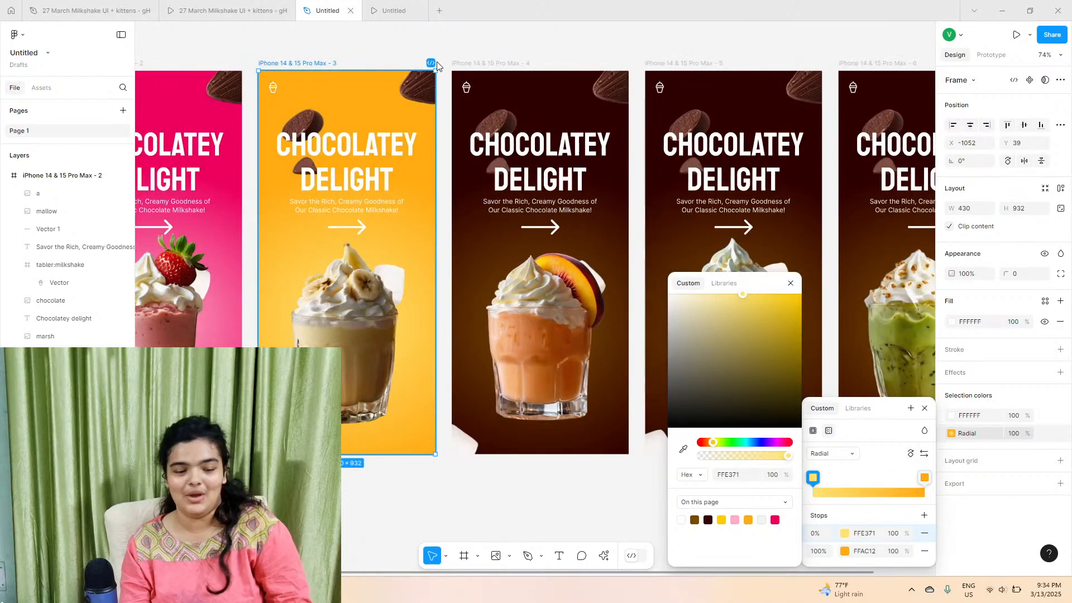
pyautogui.click(453, 69)
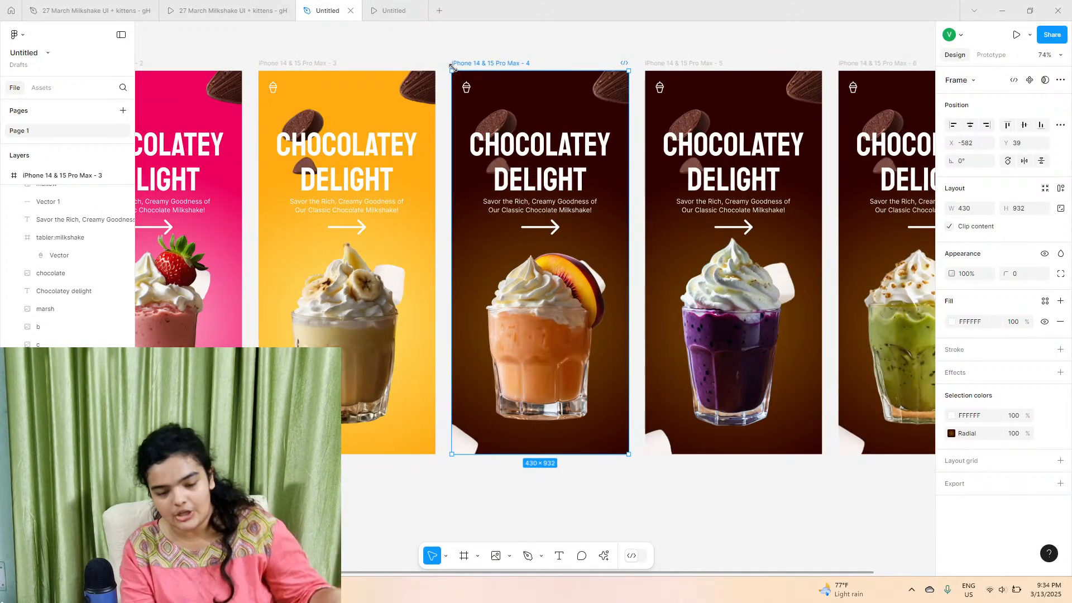
pyautogui.click(951, 433)
pyautogui.click(845, 550)
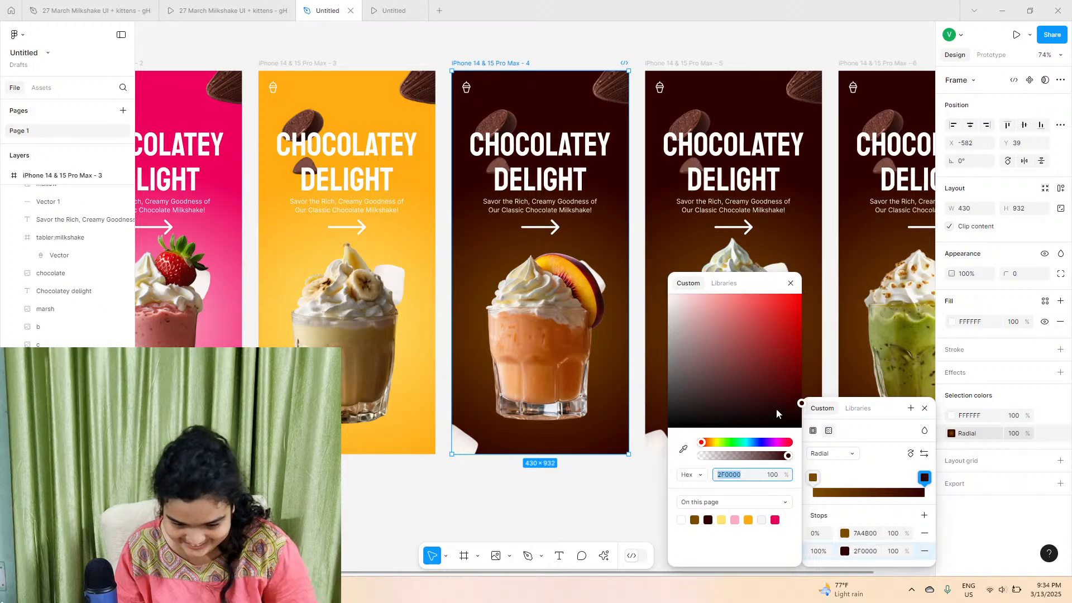
pyautogui.moveTo(736, 442); pyautogui.dragTo(710, 441)
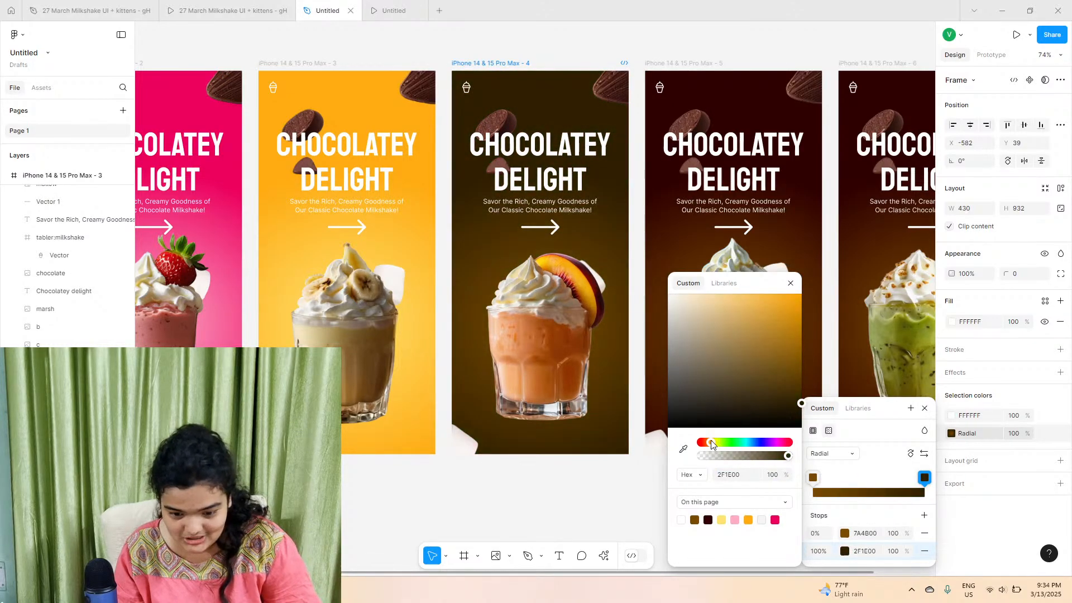
pyautogui.moveTo(800, 401); pyautogui.dragTo(873, 260)
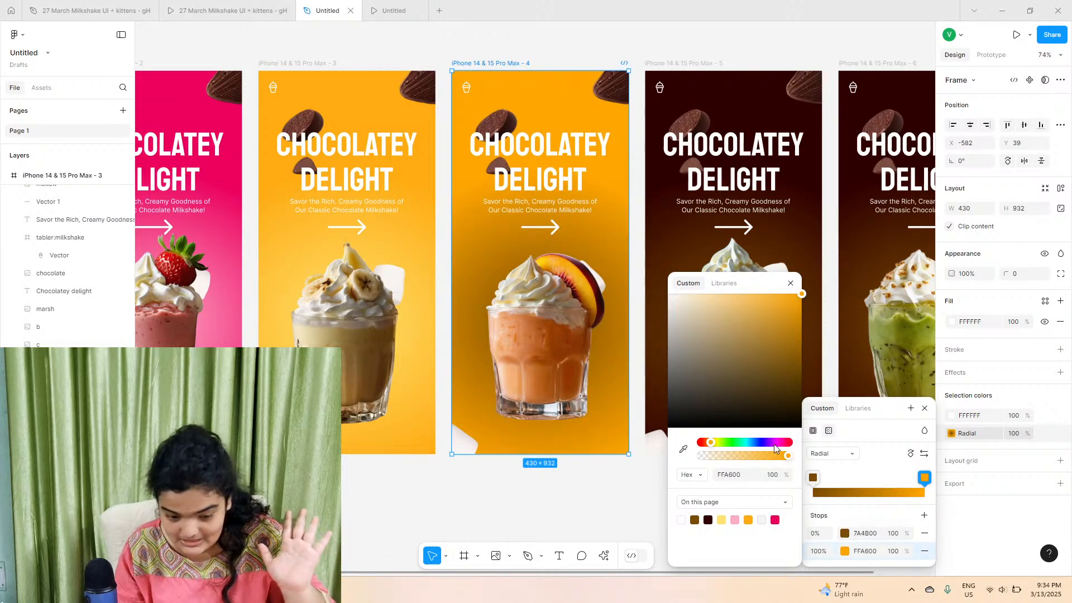
pyautogui.moveTo(701, 441); pyautogui.dragTo(711, 446)
pyautogui.click(847, 533)
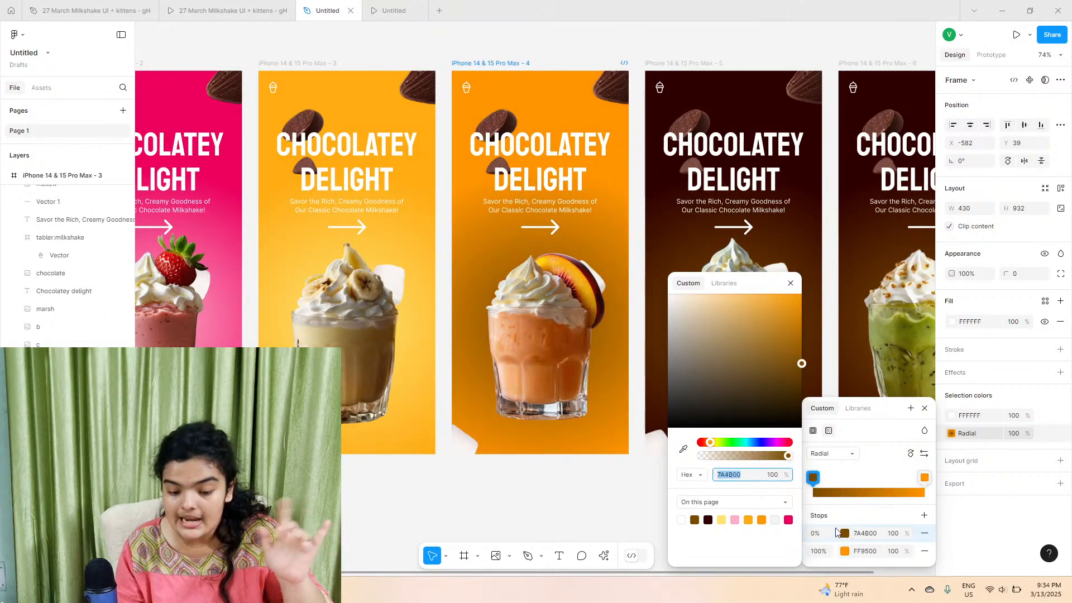
pyautogui.moveTo(734, 399); pyautogui.dragTo(709, 240)
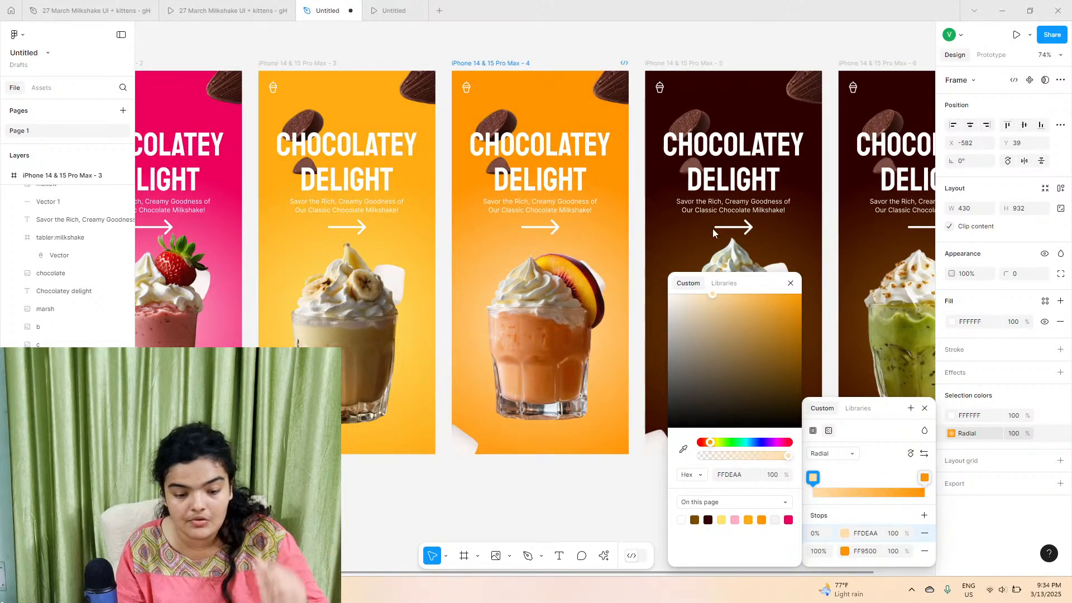
# - Recolour the 100% gradient stop of the purple milkshake's frame, sampling the drink and brightening the sampled colour to 750087
pyautogui.hscroll(3, 559, 47)
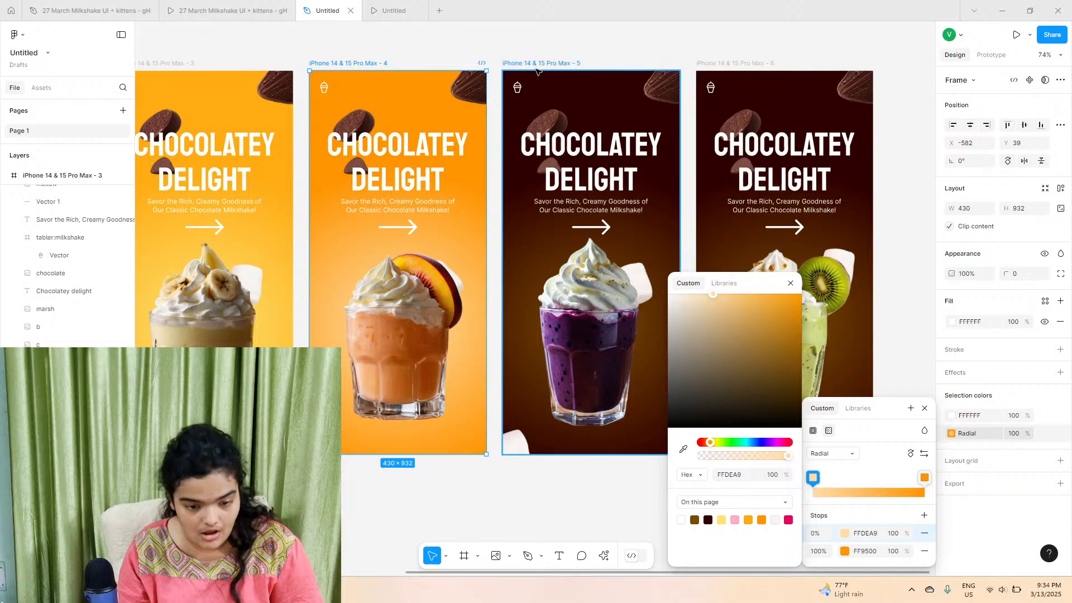
pyautogui.click(537, 70)
pyautogui.click(951, 434)
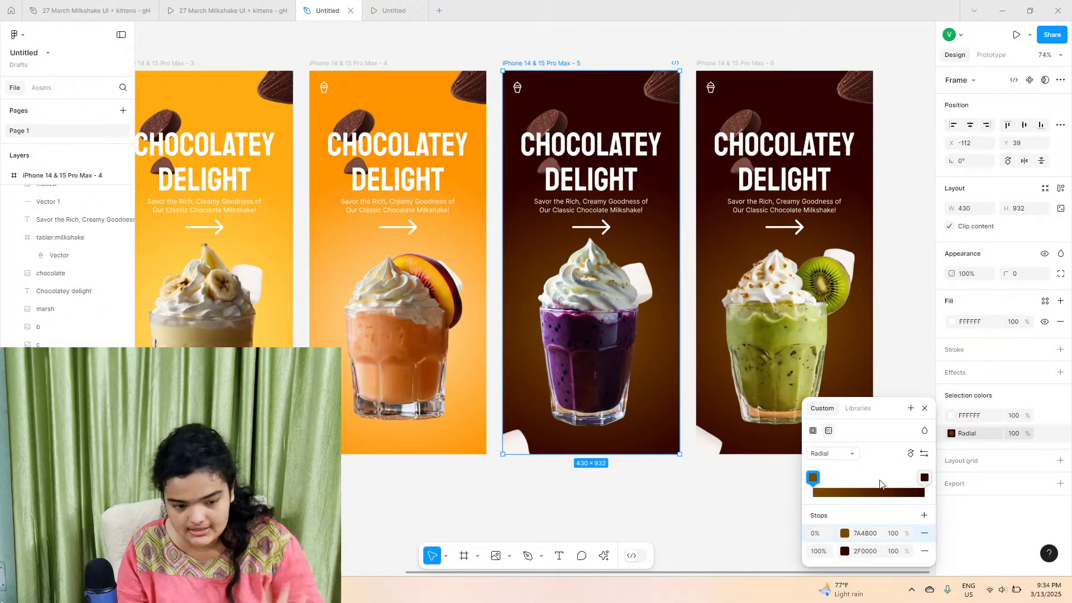
pyautogui.click(843, 552)
pyautogui.moveTo(731, 442); pyautogui.dragTo(766, 442)
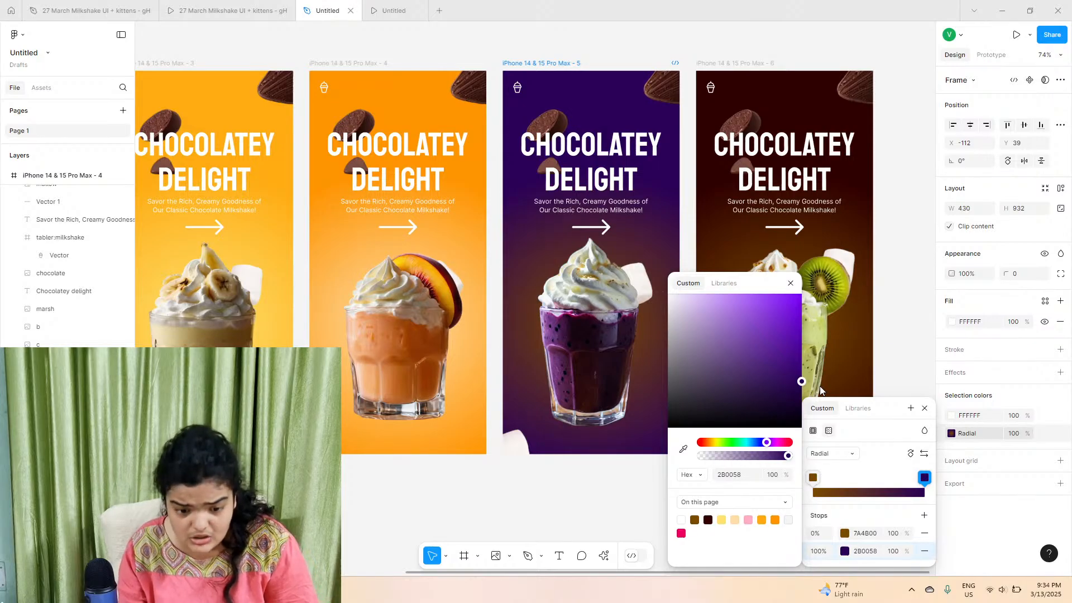
pyautogui.moveTo(820, 386); pyautogui.dragTo(842, 355)
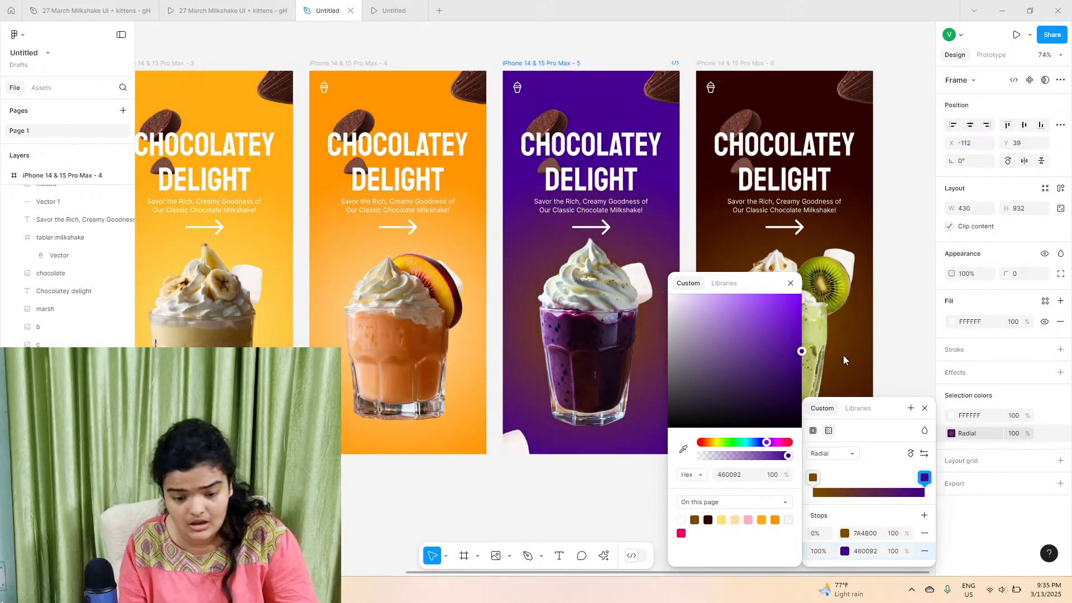
pyautogui.click(766, 443)
pyautogui.moveTo(762, 442); pyautogui.dragTo(768, 442)
pyautogui.click(682, 452)
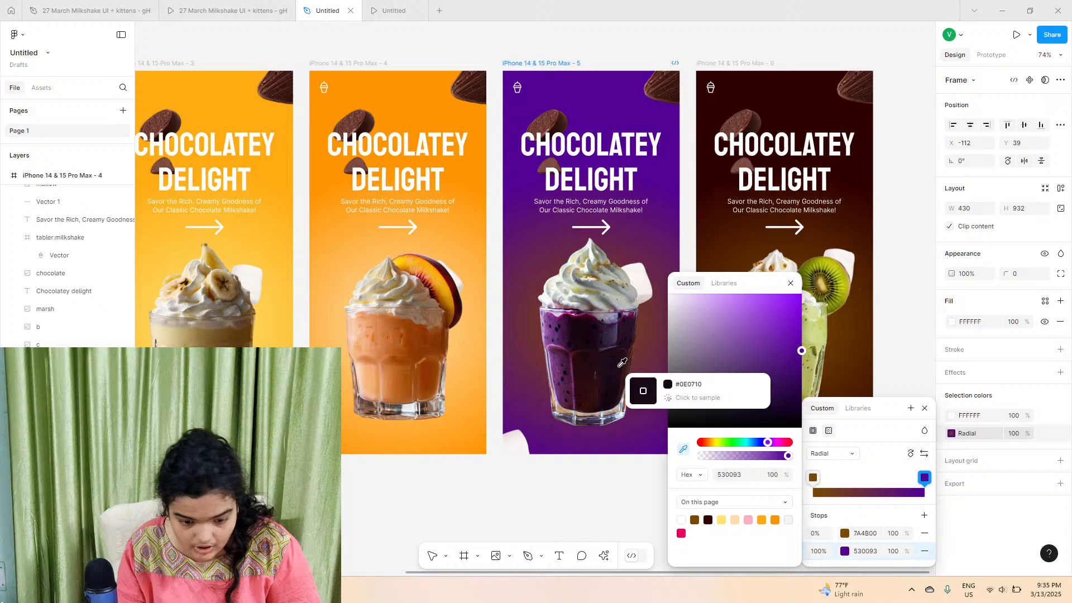
pyautogui.click(566, 338)
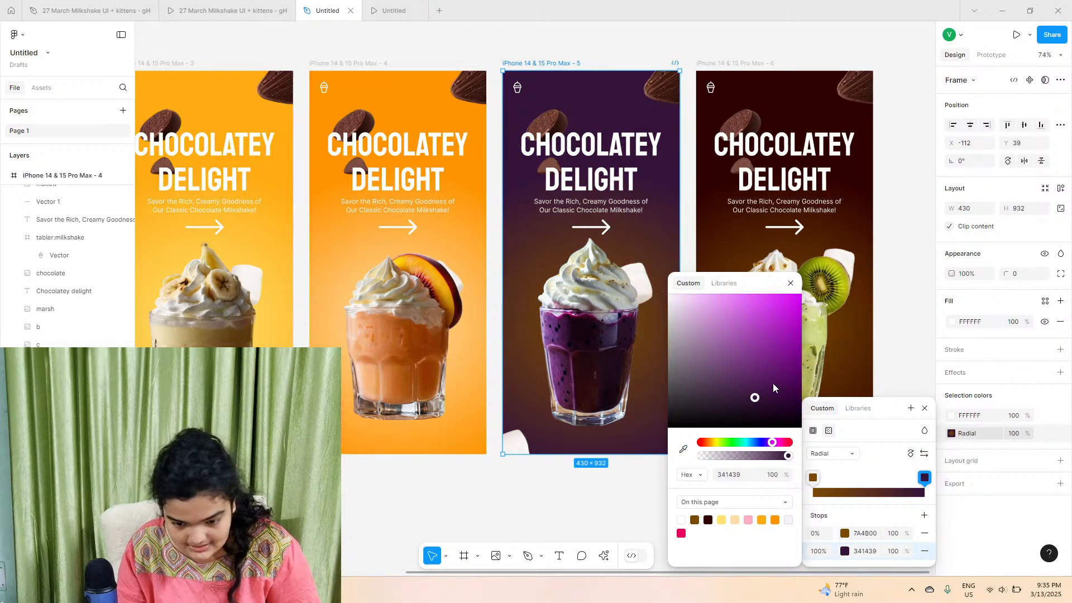
pyautogui.moveTo(772, 383); pyautogui.dragTo(829, 363)
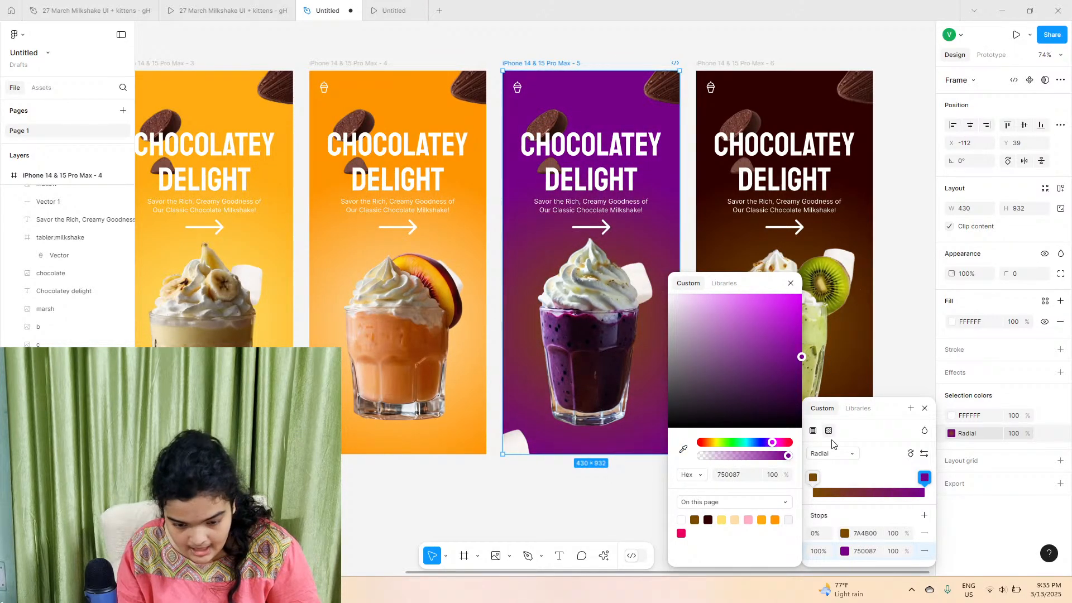
# - Set the 0% gradient stop of the purple milkshake's frame to bright magenta-purple C616D6
pyautogui.click(842, 534)
pyautogui.moveTo(753, 443); pyautogui.dragTo(773, 442)
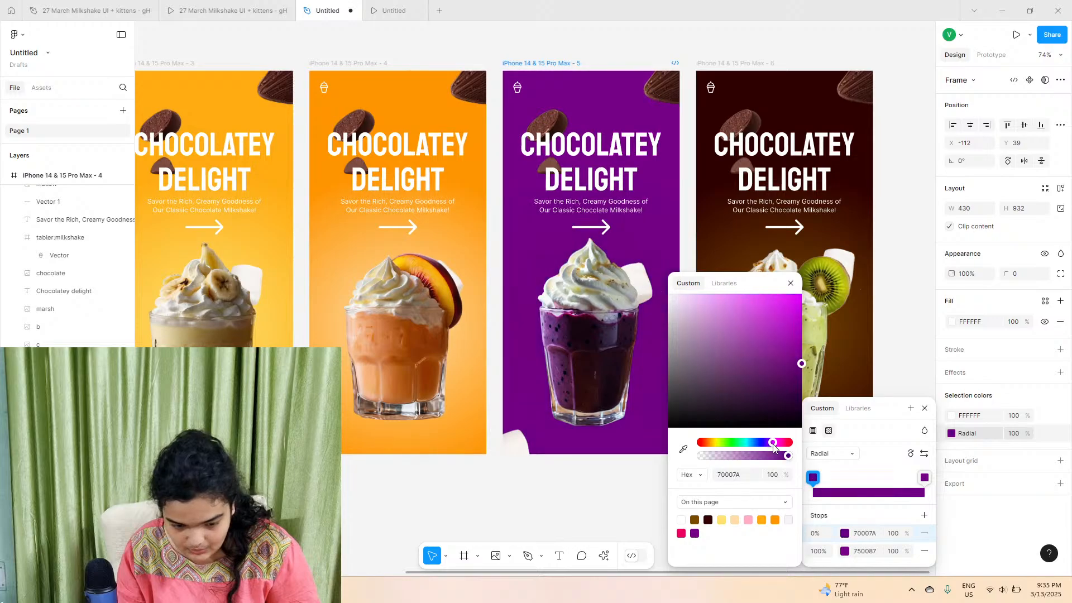
pyautogui.moveTo(770, 400); pyautogui.dragTo(788, 319)
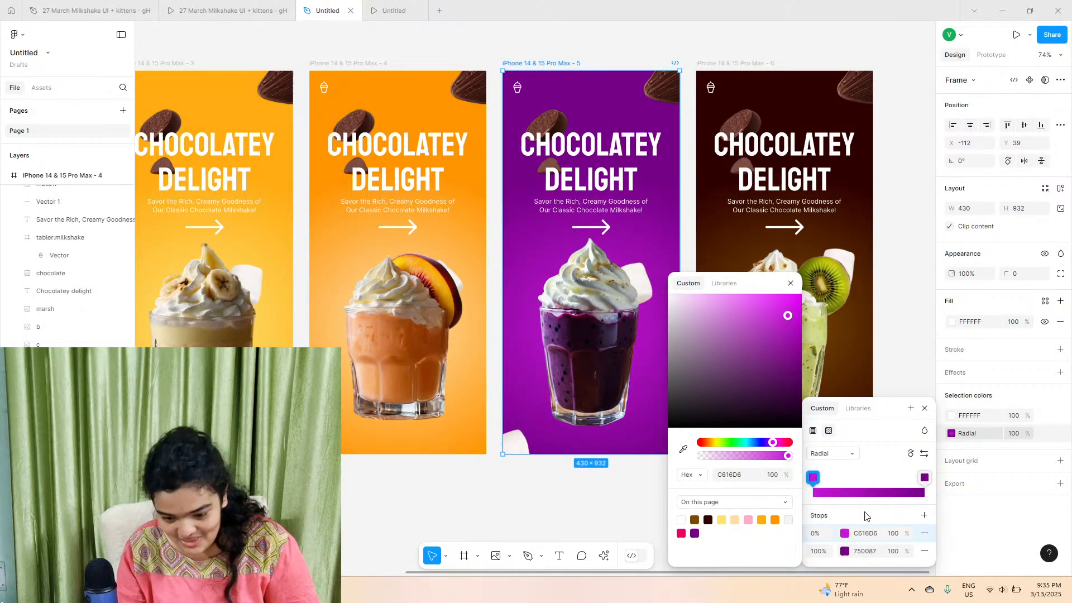
# - Change the 100% radial gradient stop of the kiwi milkshake's frame to olive green 929D00
pyautogui.click(771, 85)
pyautogui.hscroll(2, 922, 423)
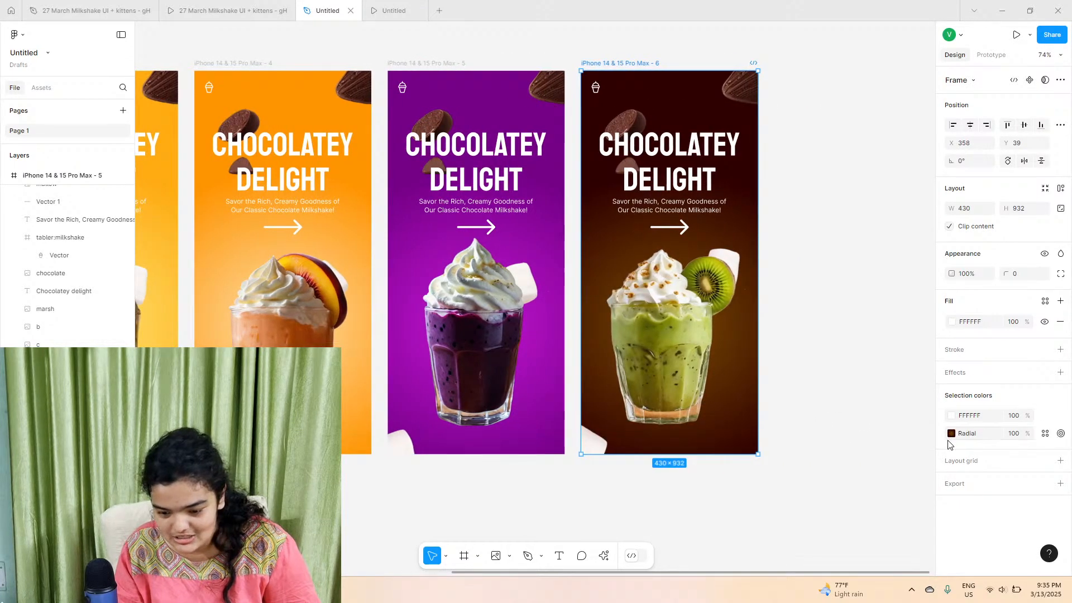
pyautogui.click(952, 433)
pyautogui.click(844, 551)
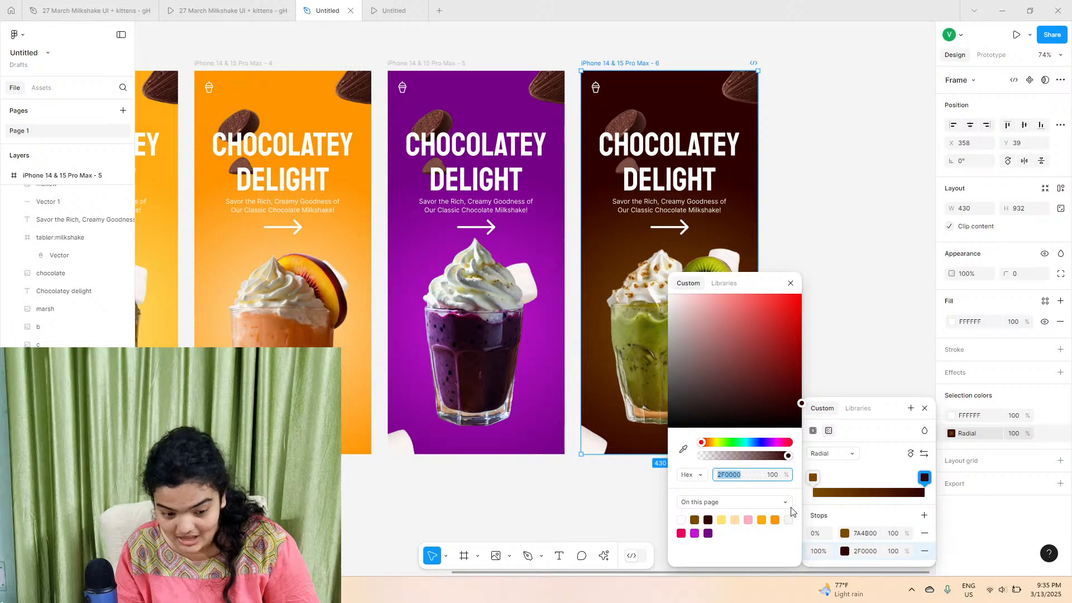
pyautogui.click(740, 442)
pyautogui.moveTo(755, 389); pyautogui.dragTo(847, 352)
pyautogui.click(638, 325)
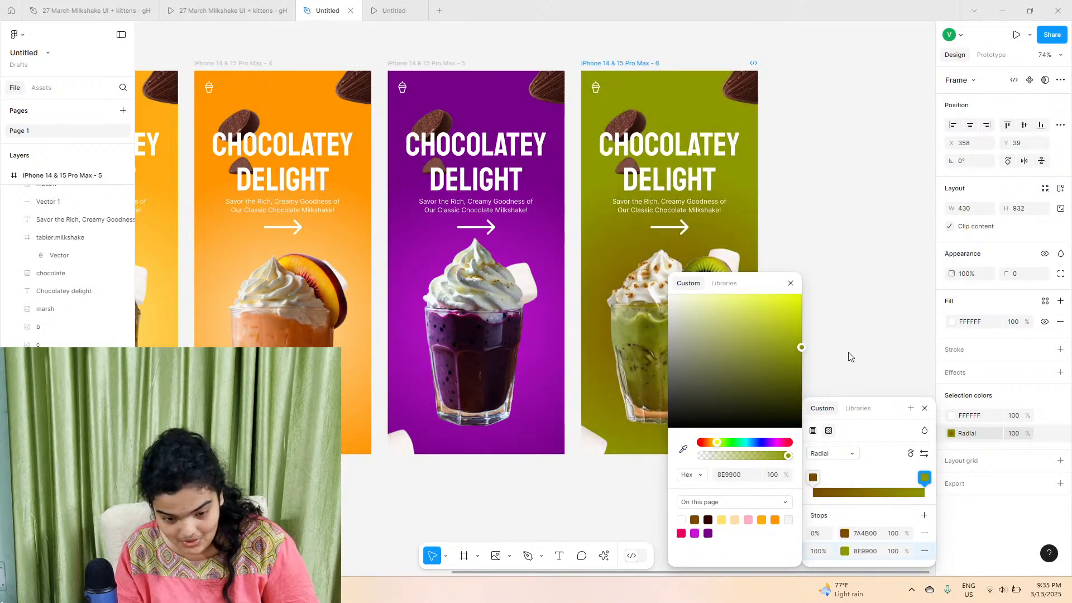
# - Sample the kiwi drink's green for the frame's 0% gradient stop and brighten it to E2EA00
pyautogui.click(840, 534)
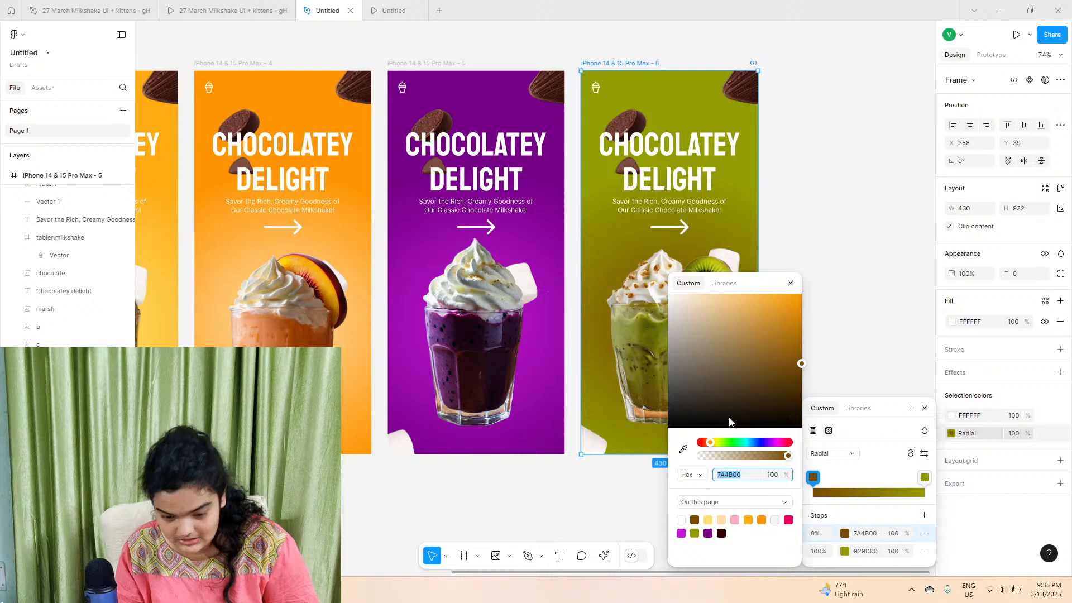
pyautogui.click(684, 449)
pyautogui.click(651, 342)
pyautogui.moveTo(792, 375); pyautogui.dragTo(815, 306)
# - Shift the kiwi frame's 100% gradient stop to the leafier green 6D9314
pyautogui.click(844, 551)
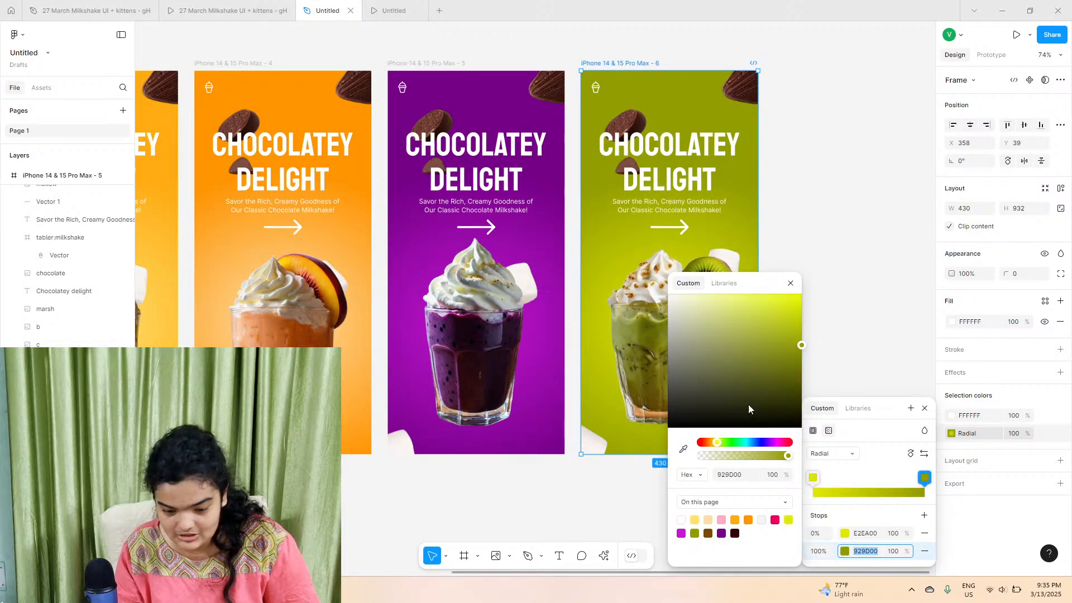
pyautogui.moveTo(801, 345)
pyautogui.mouseDown()
pyautogui.moveTo(799, 335)
pyautogui.moveTo(784, 350)
pyautogui.mouseUp()
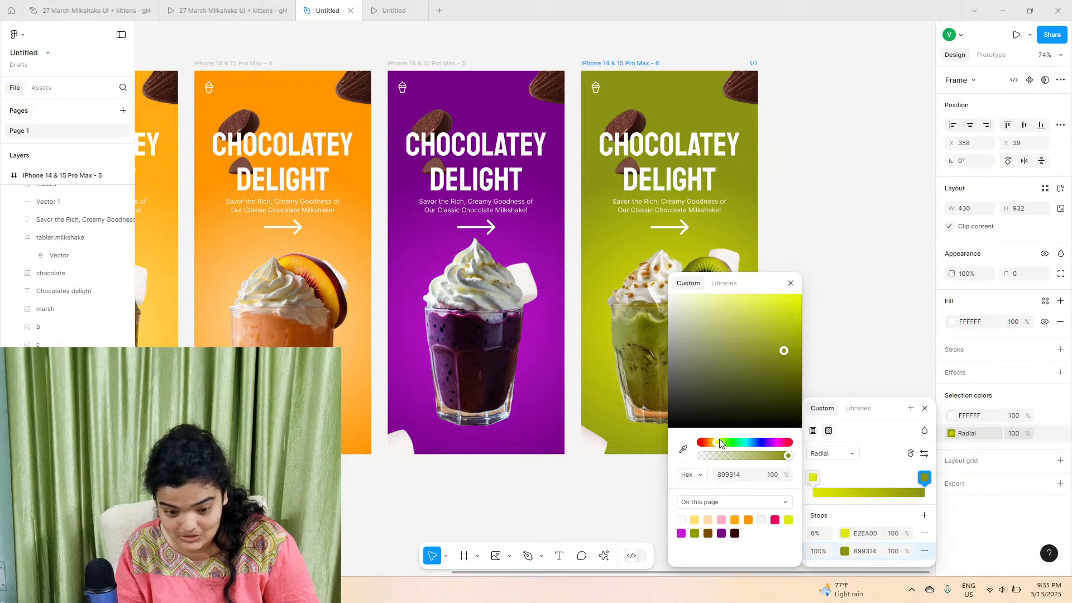
pyautogui.moveTo(719, 444); pyautogui.dragTo(723, 444)
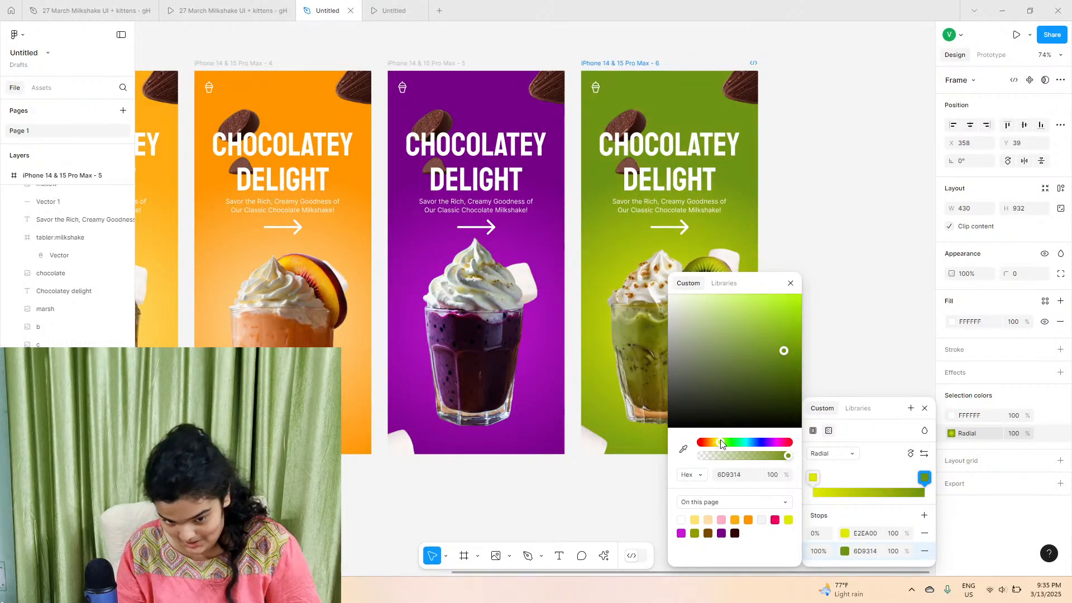
# - Darken the 100% gradient stop of the purple milkshake's frame to 4F005B and deselect the frame
pyautogui.click(444, 66)
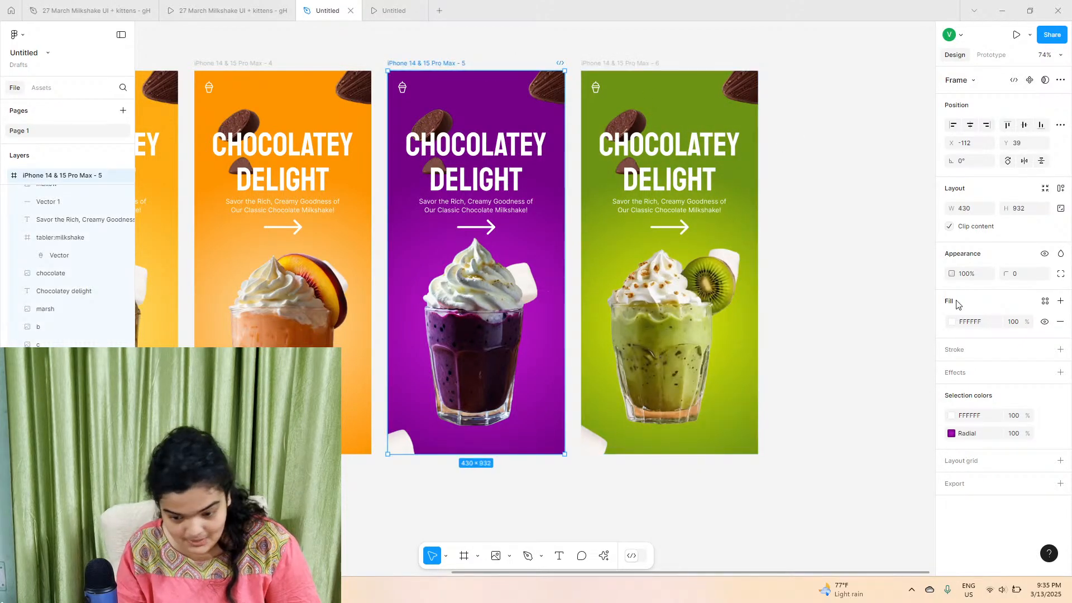
pyautogui.click(951, 433)
pyautogui.click(846, 551)
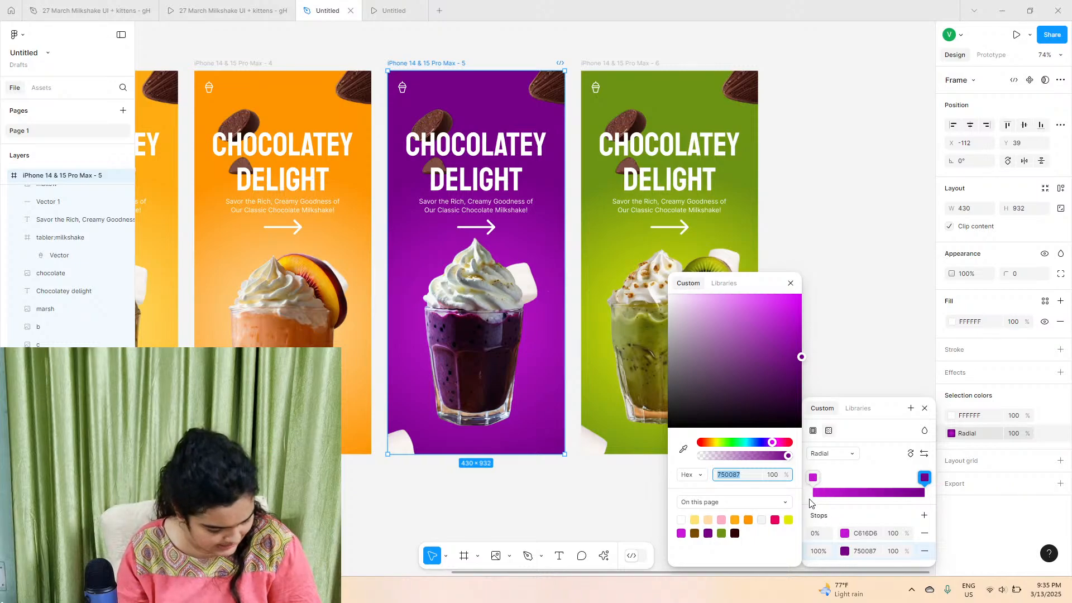
pyautogui.moveTo(771, 390); pyautogui.dragTo(807, 385)
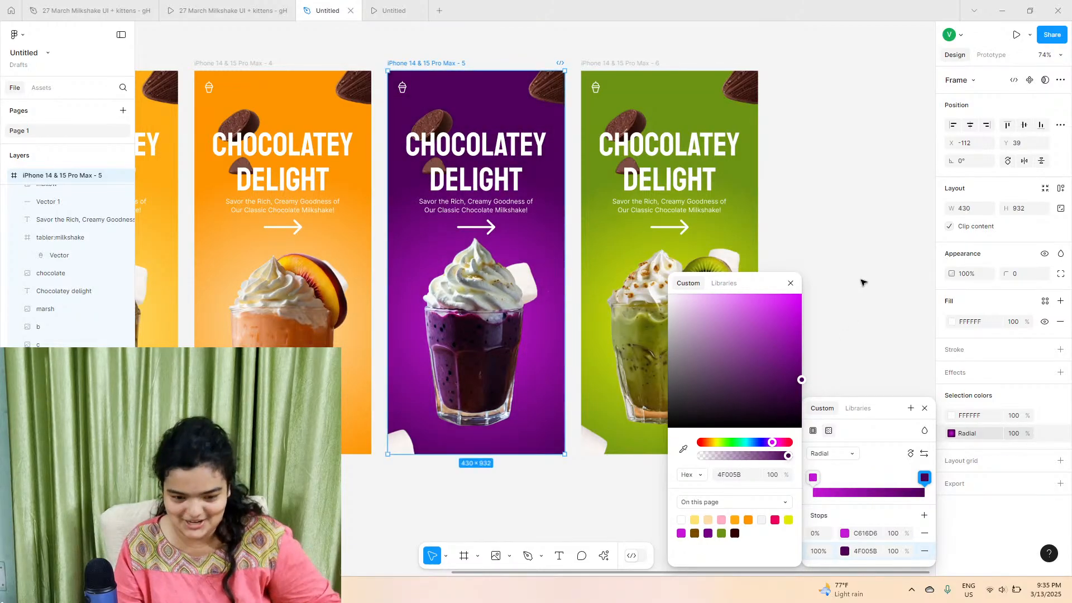
pyautogui.click(826, 296)
# - Open the "Chocolatey Delight" headline on the pink strawberry frame for editing with all its text selected
pyautogui.hscroll(-4, 816, 299)
pyautogui.scroll(-2, 812, 305)
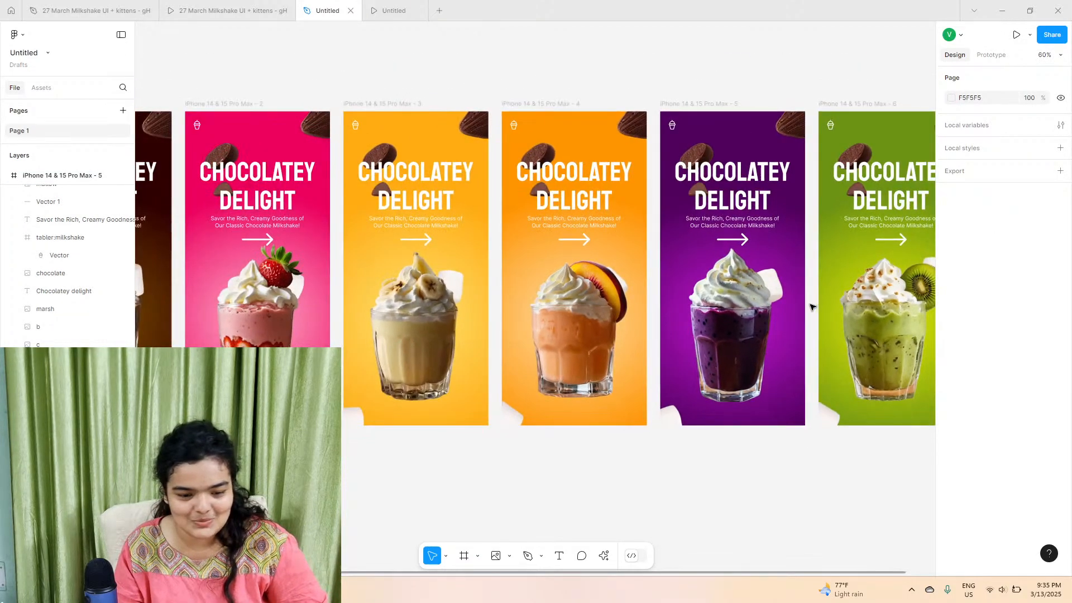
pyautogui.hscroll(-4, 811, 306)
pyautogui.scroll(4, 489, 190)
pyautogui.scroll(3, 487, 190)
pyautogui.doubleClick(487, 190)
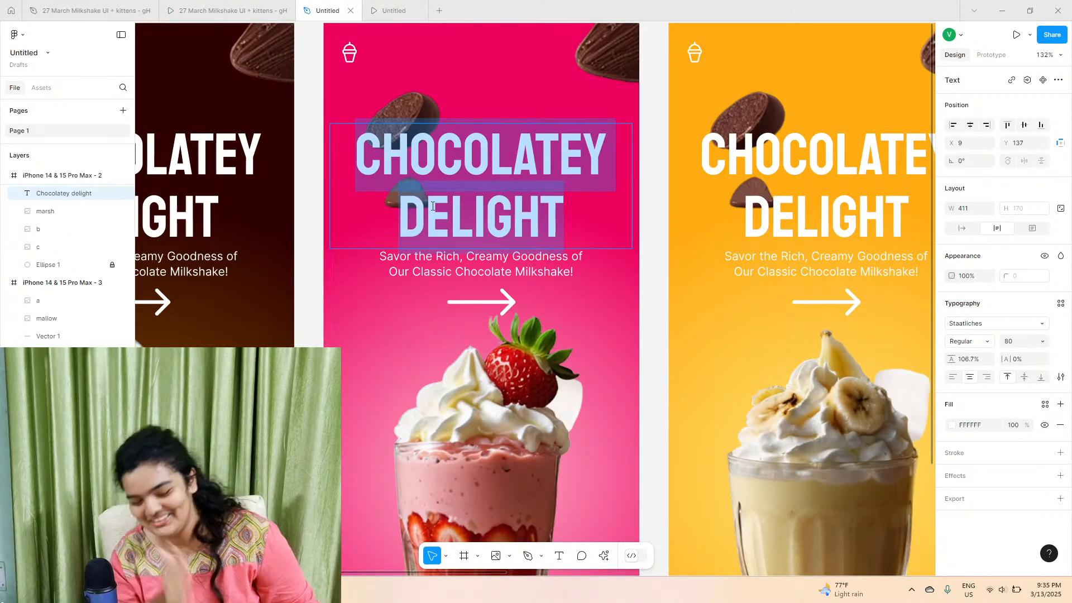
# - Switch to the 27 March Milkshake UI + kittens design file and copy the "Strawberry Sensation" headline text from Frame 2
pyautogui.hotkey('ctrl', 'shift', 'Tab')
pyautogui.hotkey('ctrl', 'shift', 'Tab')
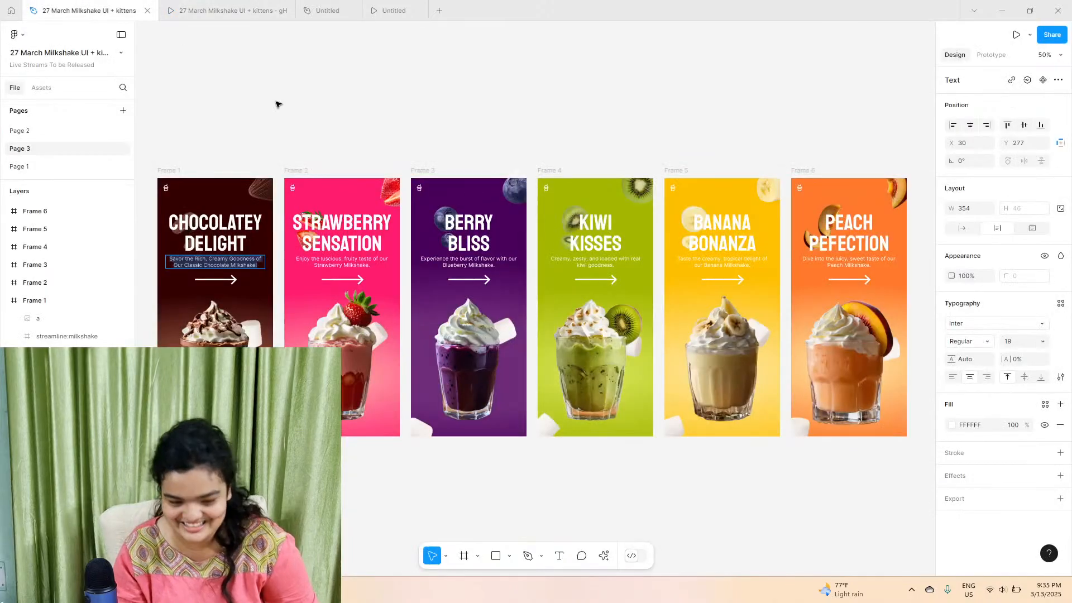
pyautogui.rightClick(376, 221)
pyautogui.doubleClick(342, 235)
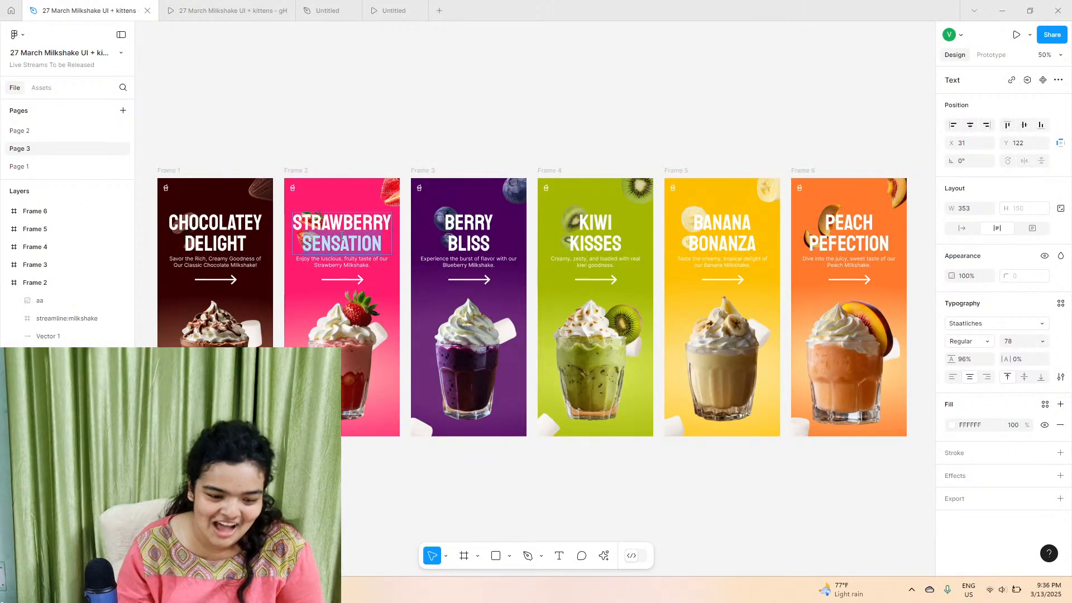
pyautogui.press('Escape')
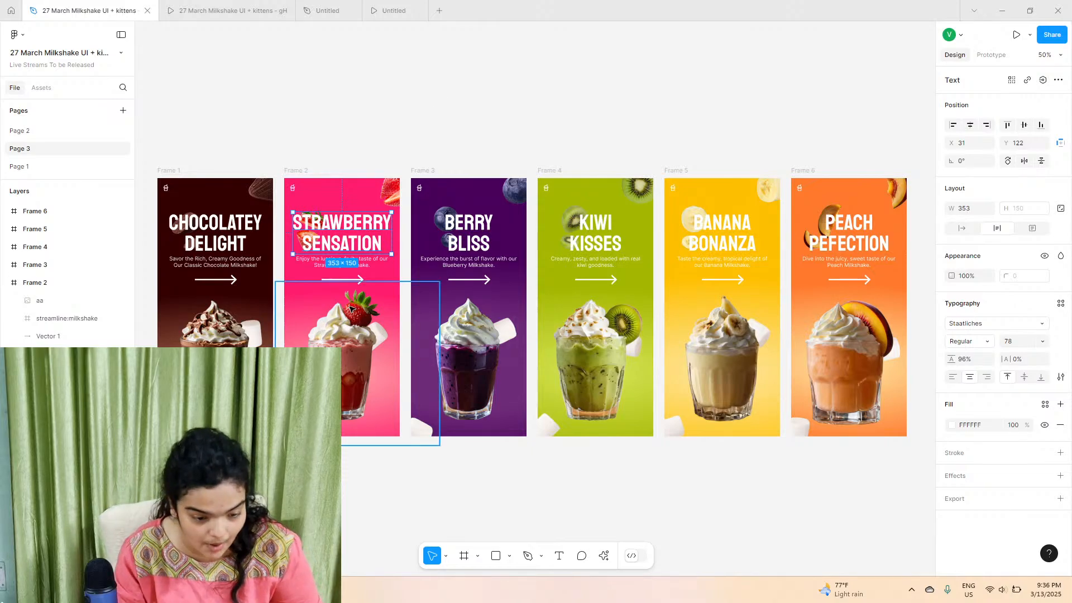
pyautogui.doubleClick(322, 243)
pyautogui.rightClick(323, 243)
pyautogui.click(335, 249)
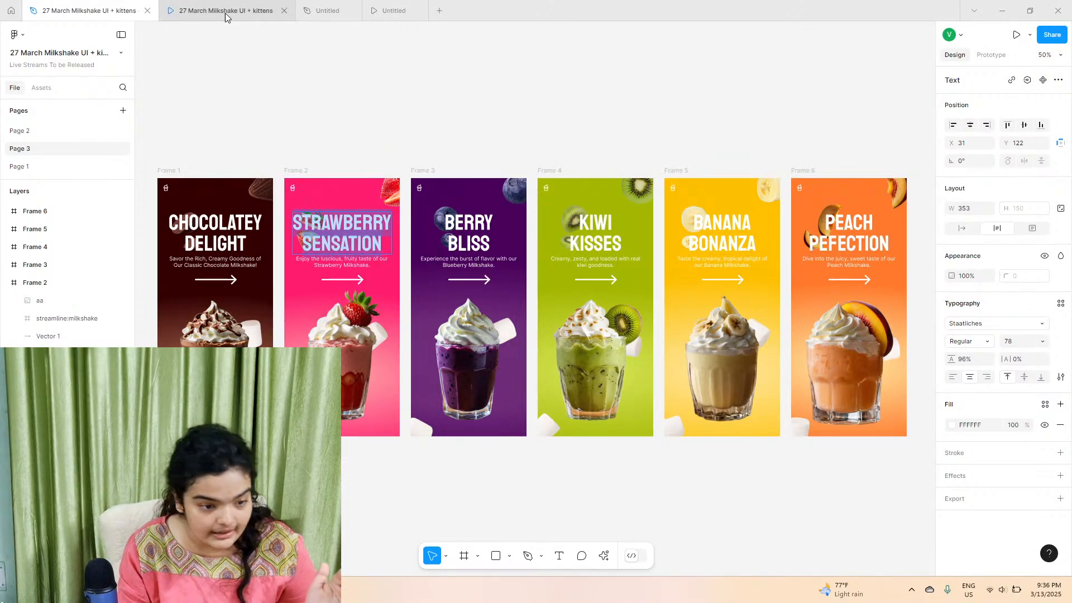
# - Paste the copied headline with matching style over the strawberry frame's selected headline in the Untitled file, and return to the reference design file
pyautogui.click(225, 12)
pyautogui.click(323, 6)
pyautogui.rightClick(427, 160)
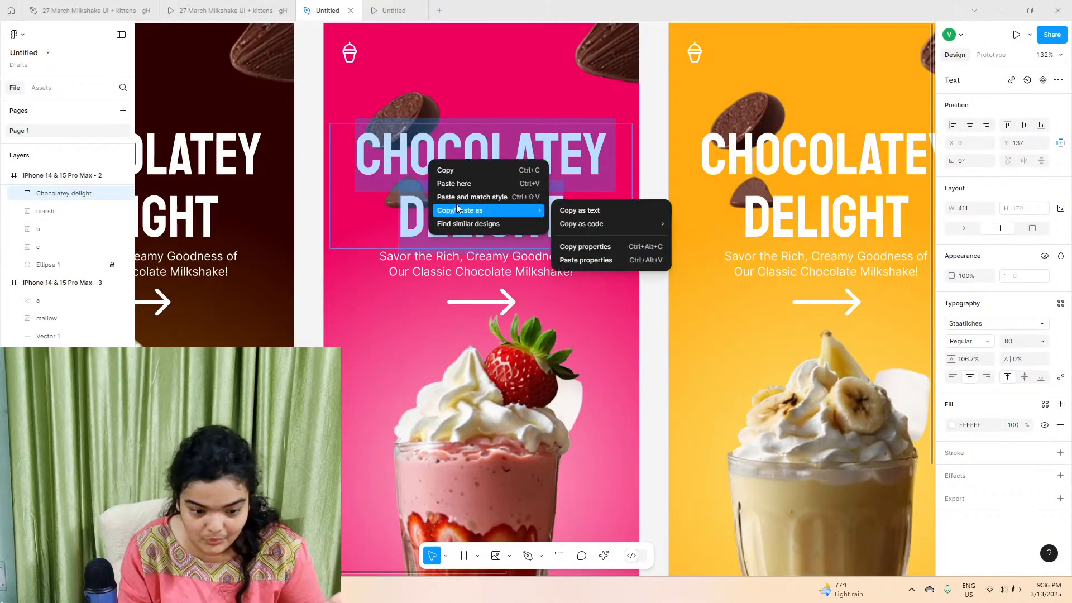
pyautogui.click(459, 196)
pyautogui.click(131, 3)
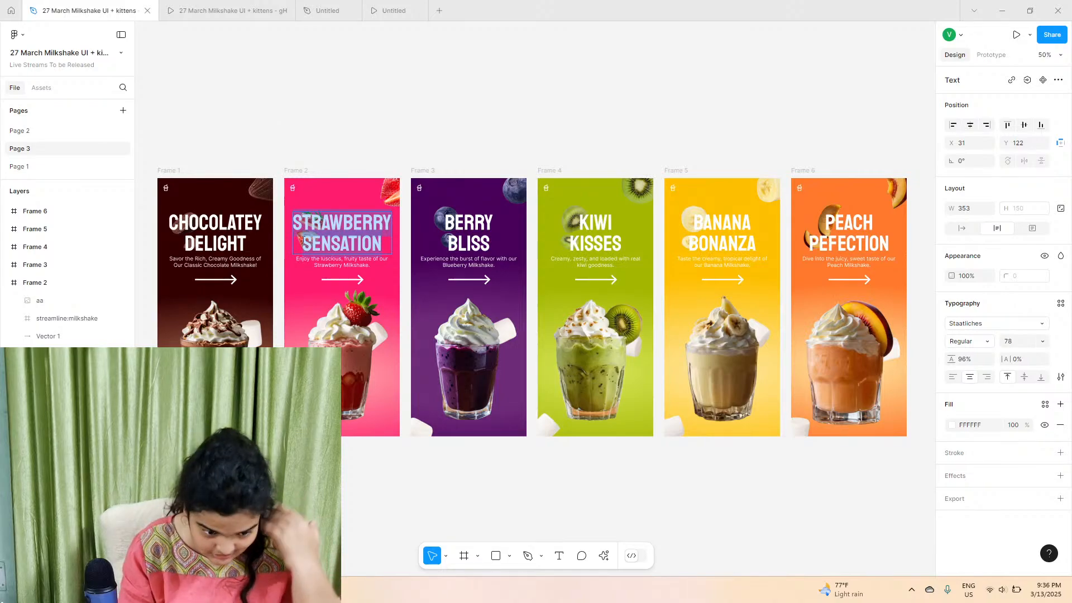
# - Copy the strawberry description from Frame 2 and paste it over the pink strawberry frame's description in the Untitled file
pyautogui.rightClick(331, 266)
pyautogui.click(341, 273)
pyautogui.click(226, 12)
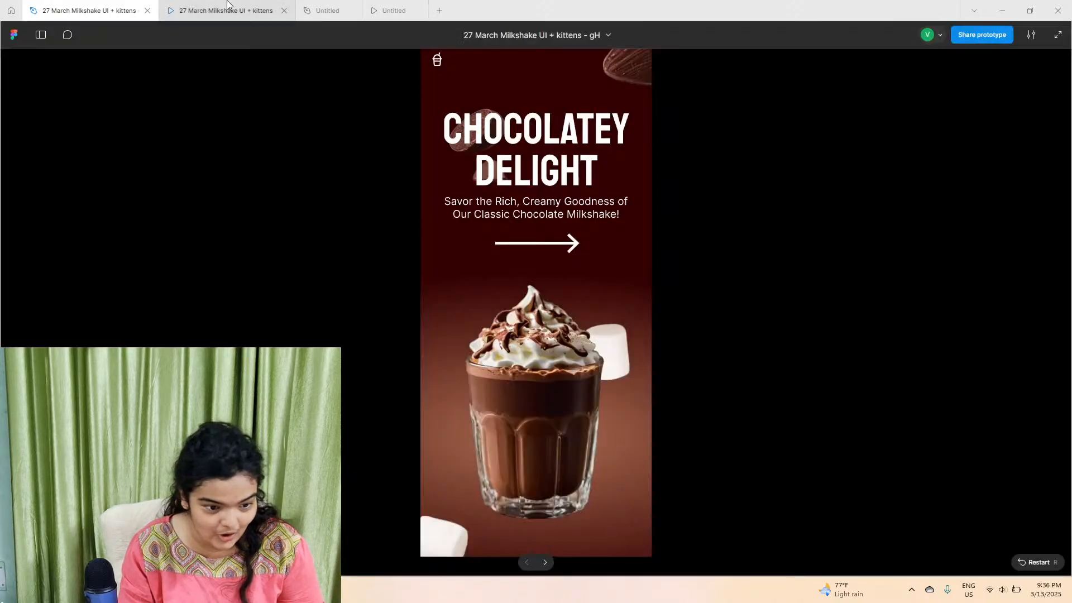
pyautogui.click(311, 5)
pyautogui.doubleClick(441, 252)
pyautogui.rightClick(474, 253)
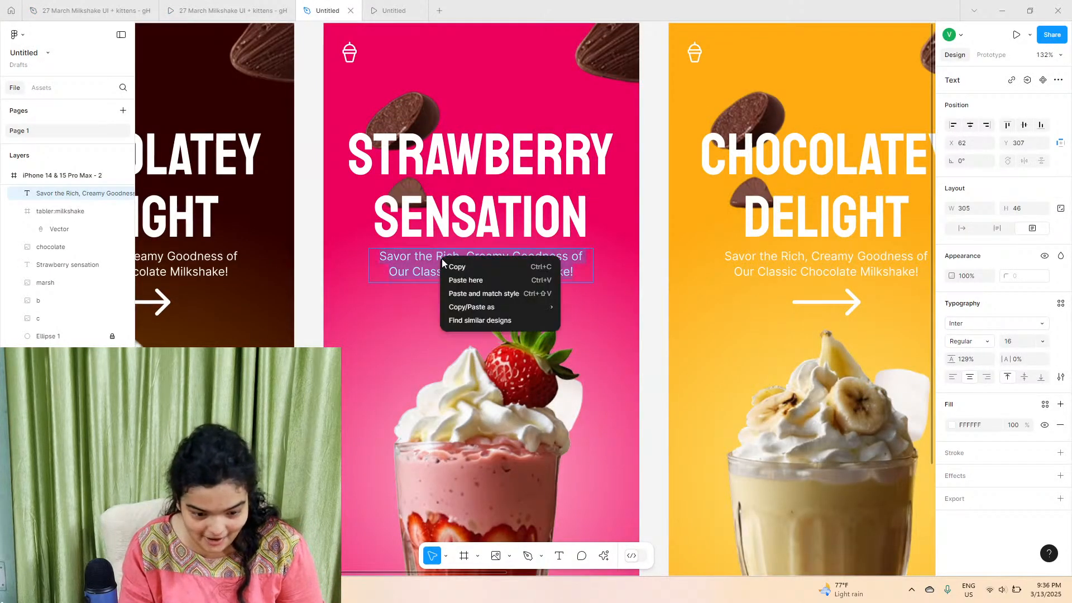
pyautogui.hotkey('ctrl', 'a')
pyautogui.hotkey('ctrl', 'v')
# - Replace the yellow banana frame's headline with the "Banana Bonanza" text copied from Frame 5 of the 27 March Milkshake UI + kittens file
pyautogui.hscroll(5, 529, 281)
pyautogui.hscroll(1, 529, 281)
pyautogui.doubleClick(530, 217)
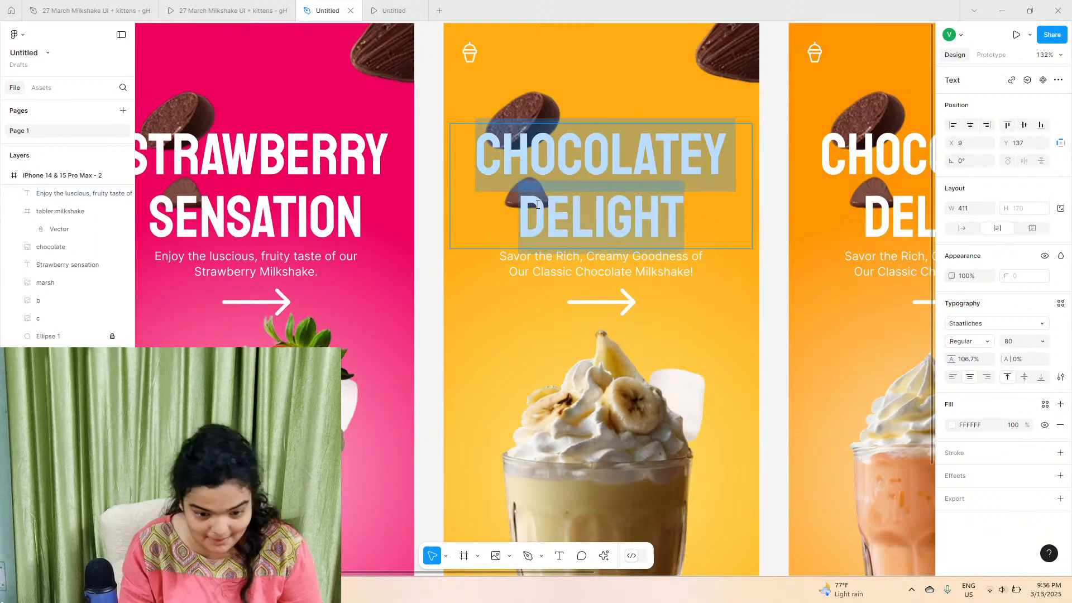
pyautogui.click(53, 4)
pyautogui.doubleClick(731, 247)
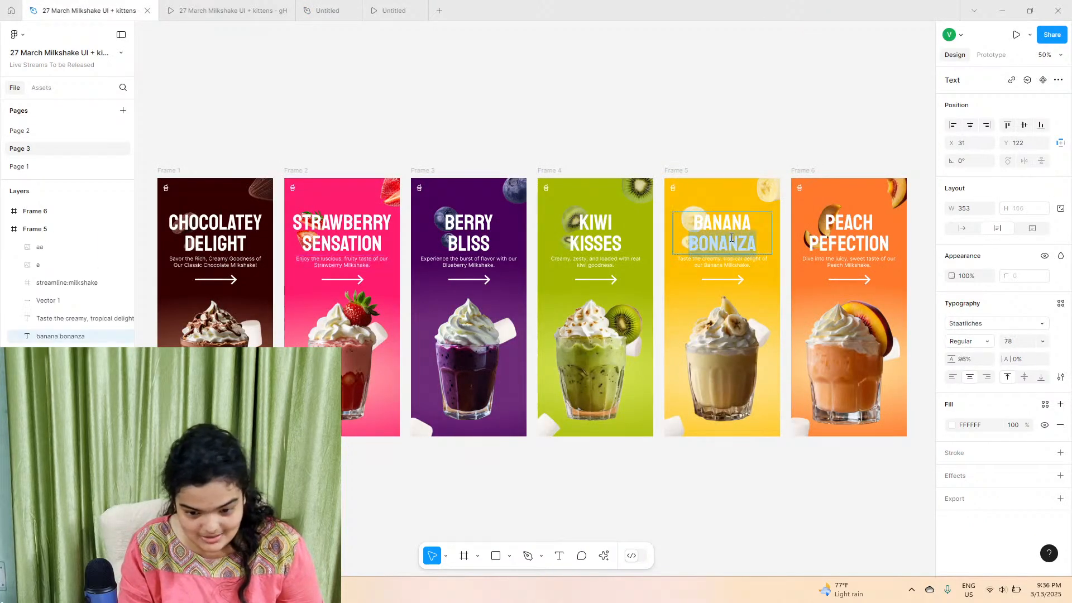
pyautogui.rightClick(729, 237)
pyautogui.click(746, 246)
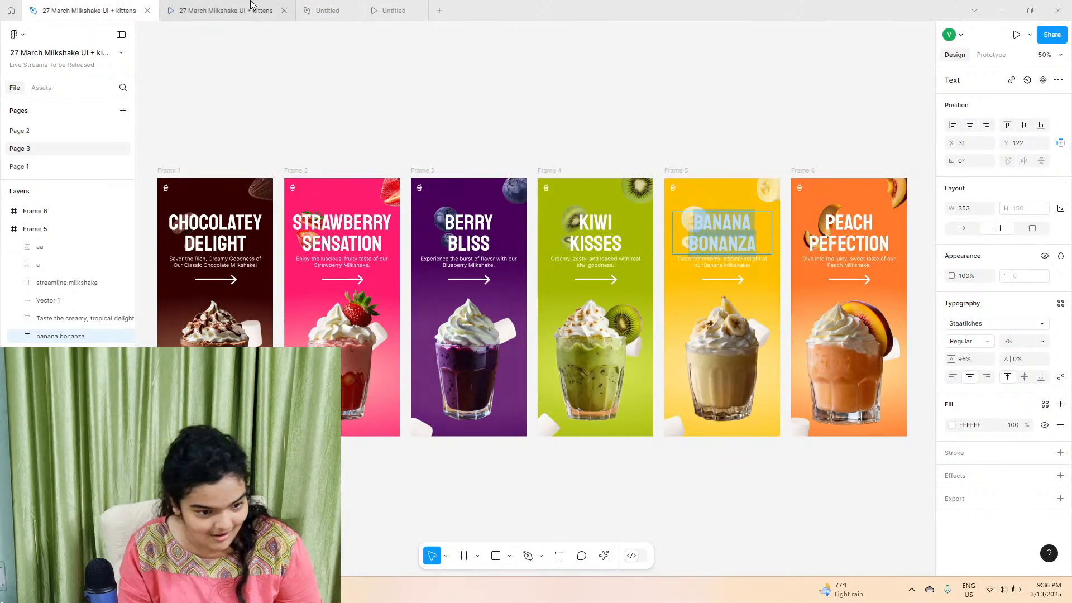
pyautogui.click(327, 10)
pyautogui.rightClick(569, 214)
pyautogui.click(568, 208)
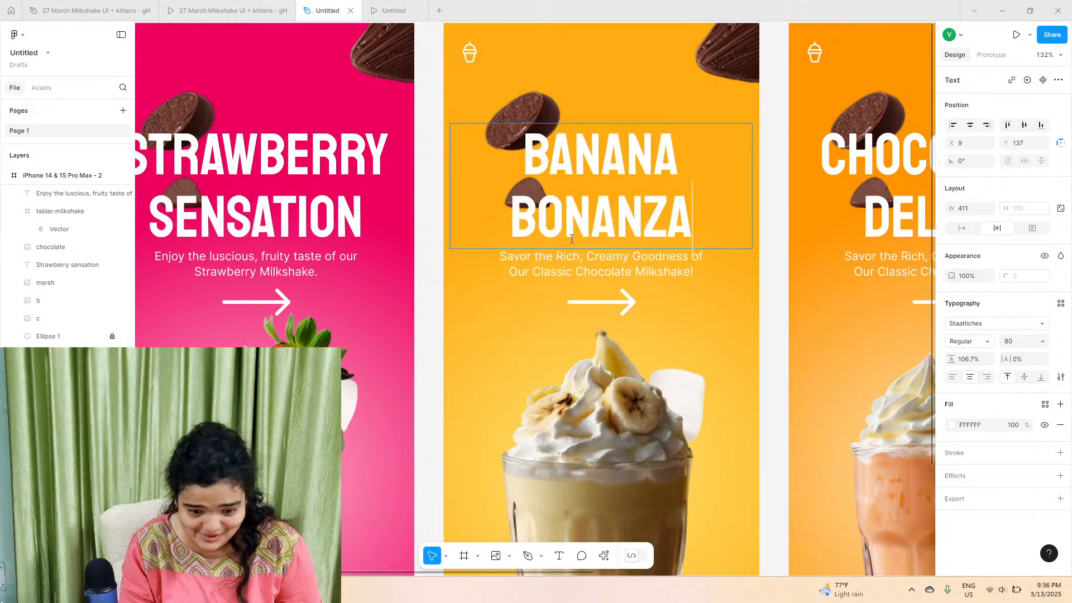
# - Replace the yellow banana frame's description with the banana description copied from Frame 5 of the reference design file
pyautogui.click(90, 10)
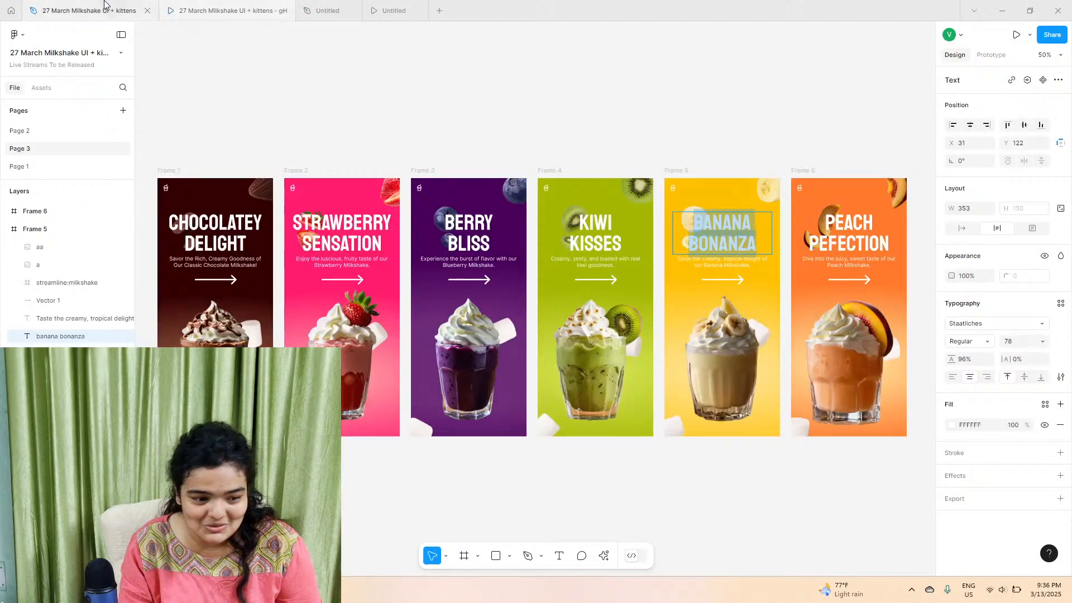
pyautogui.rightClick(729, 263)
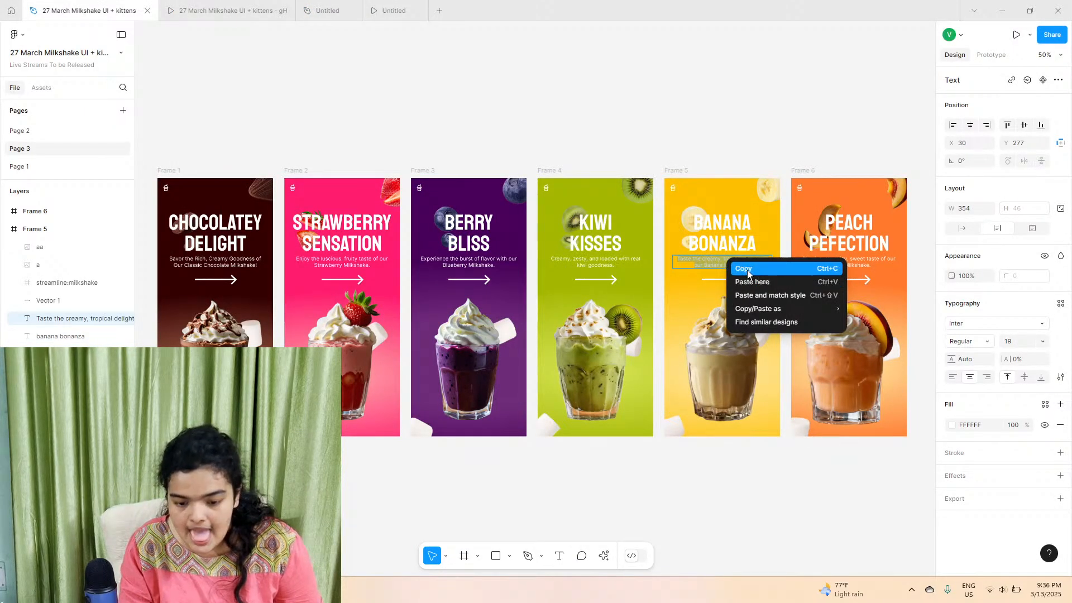
pyautogui.click(740, 268)
pyautogui.click(327, 10)
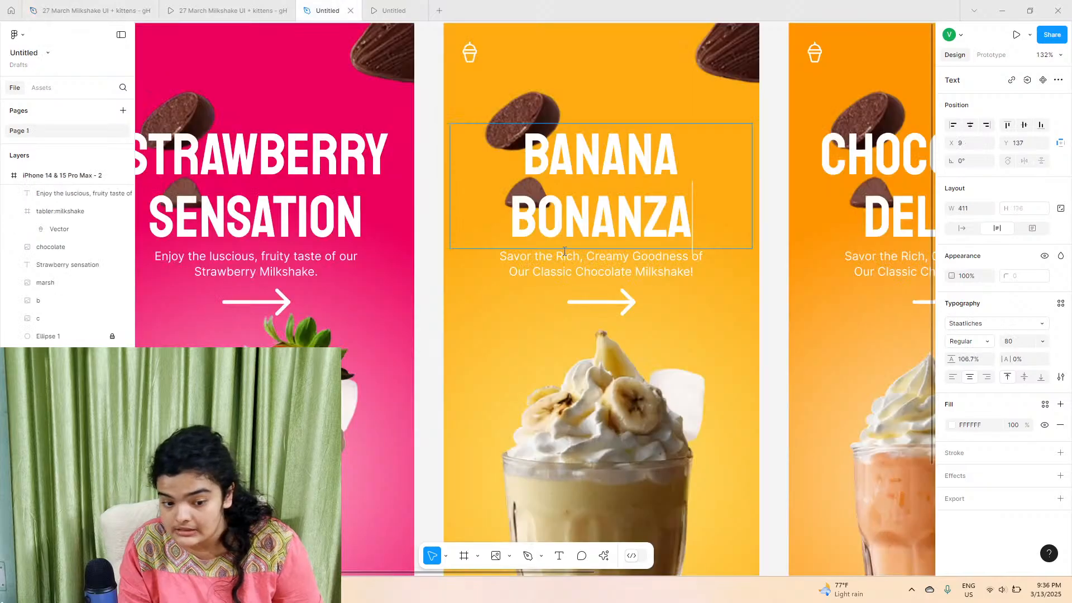
pyautogui.doubleClick(562, 260)
pyautogui.rightClick(561, 258)
pyautogui.hotkey('ctrl', 'a')
pyautogui.rightClick(539, 258)
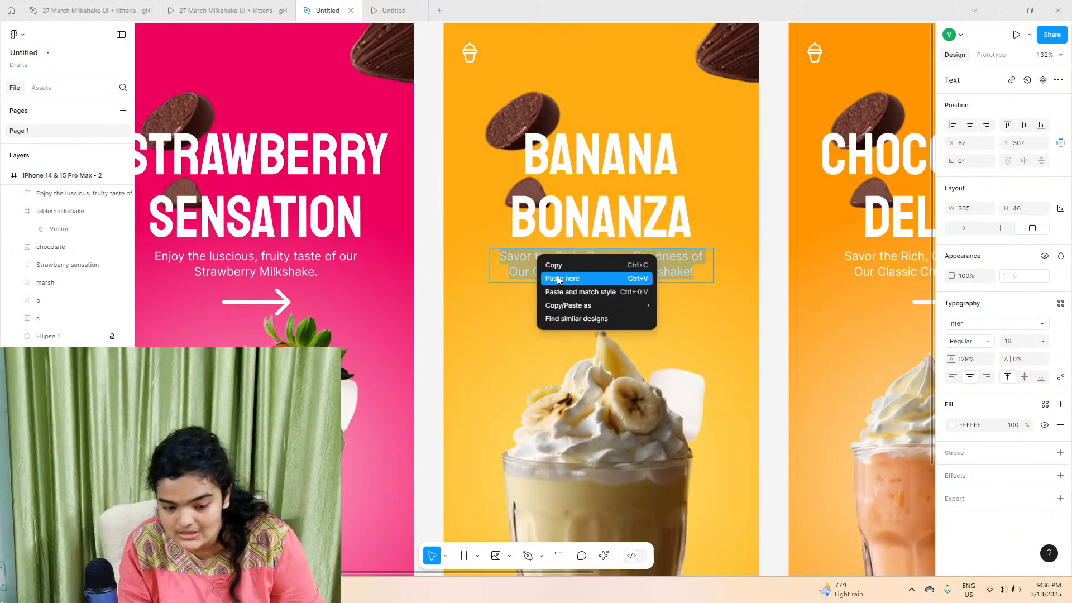
pyautogui.click(561, 284)
# - Open the orange peach frame's headline for editing, switch to the reference design file and copy the full "Peach Pefection" headline from Frame 6
pyautogui.scroll(-5, 561, 286)
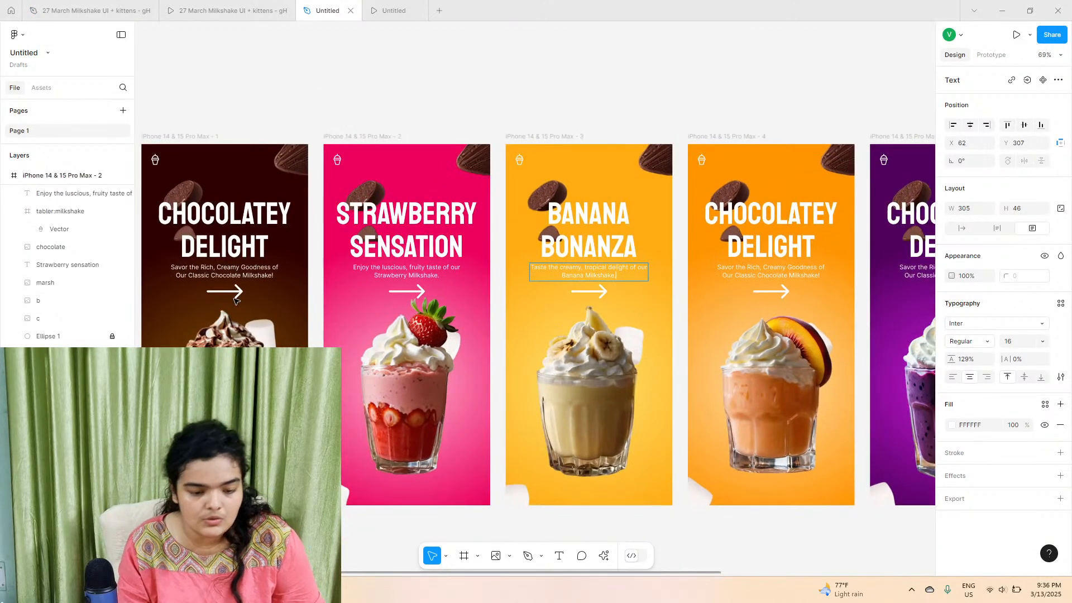
pyautogui.hscroll(2, 837, 239)
pyautogui.doubleClick(712, 219)
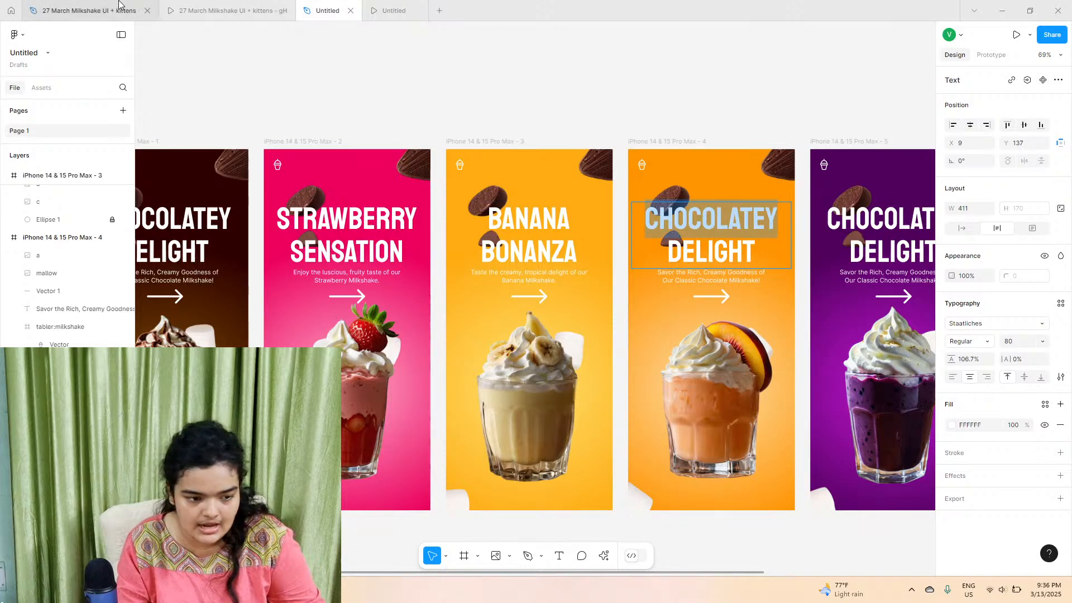
pyautogui.click(95, 10)
pyautogui.doubleClick(828, 226)
pyautogui.rightClick(828, 225)
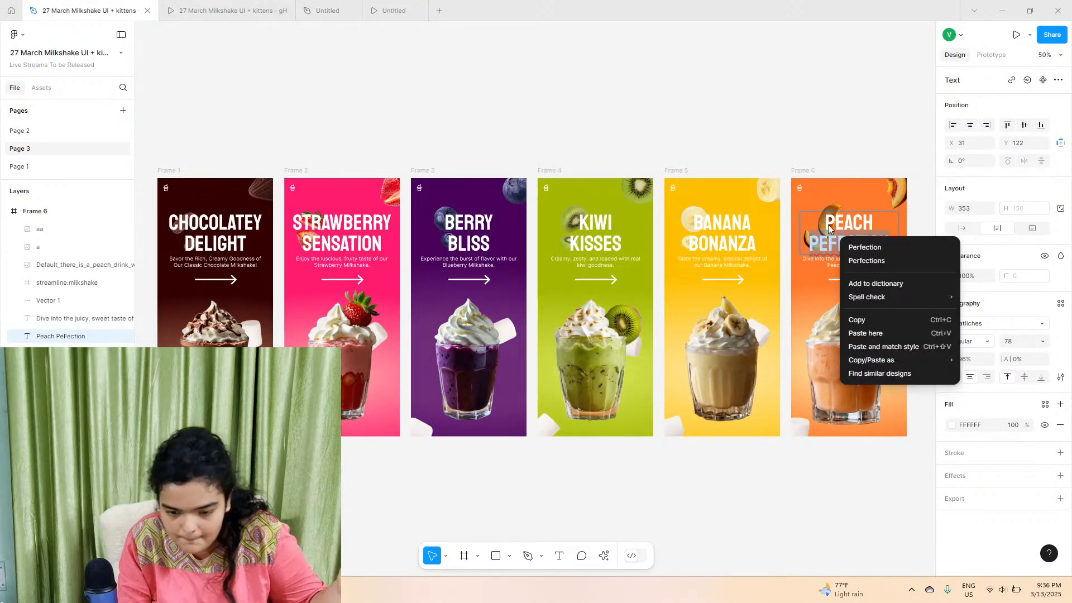
pyautogui.press('Escape')
pyautogui.moveTo(825, 223); pyautogui.dragTo(917, 265)
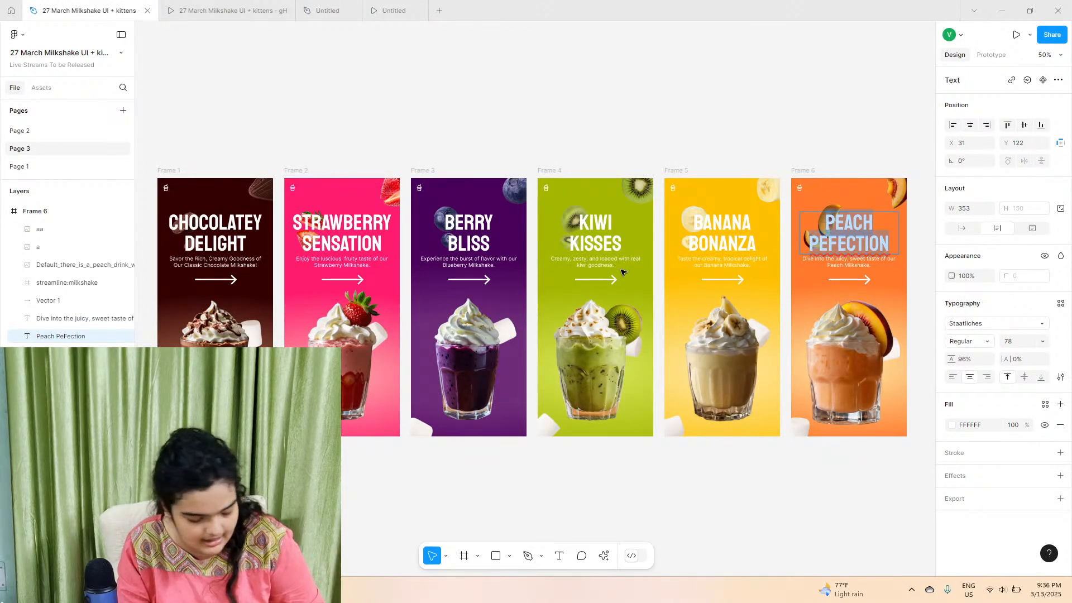
# - Return to the Untitled file and paste the copied headline with matching style over the orange peach frame's entire headline
pyautogui.click(228, 10)
pyautogui.click(329, 11)
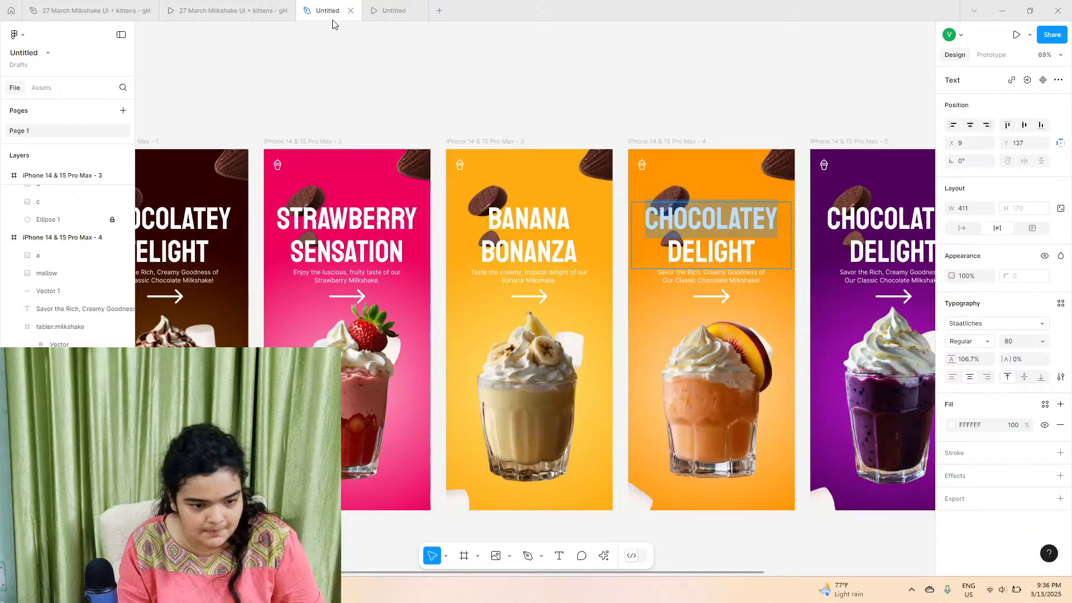
pyautogui.tripleClick(721, 251)
pyautogui.rightClick(702, 237)
pyautogui.click(737, 278)
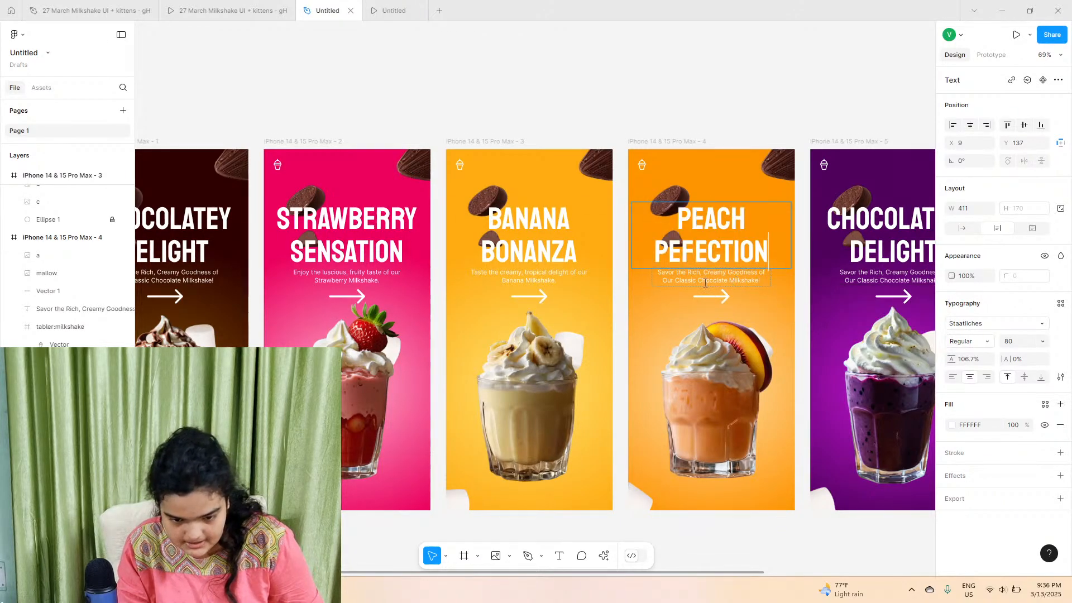
# - Replace the orange peach frame's description with the peach description copied from Frame 6 of the reference design file
pyautogui.click(106, 10)
pyautogui.click(847, 272)
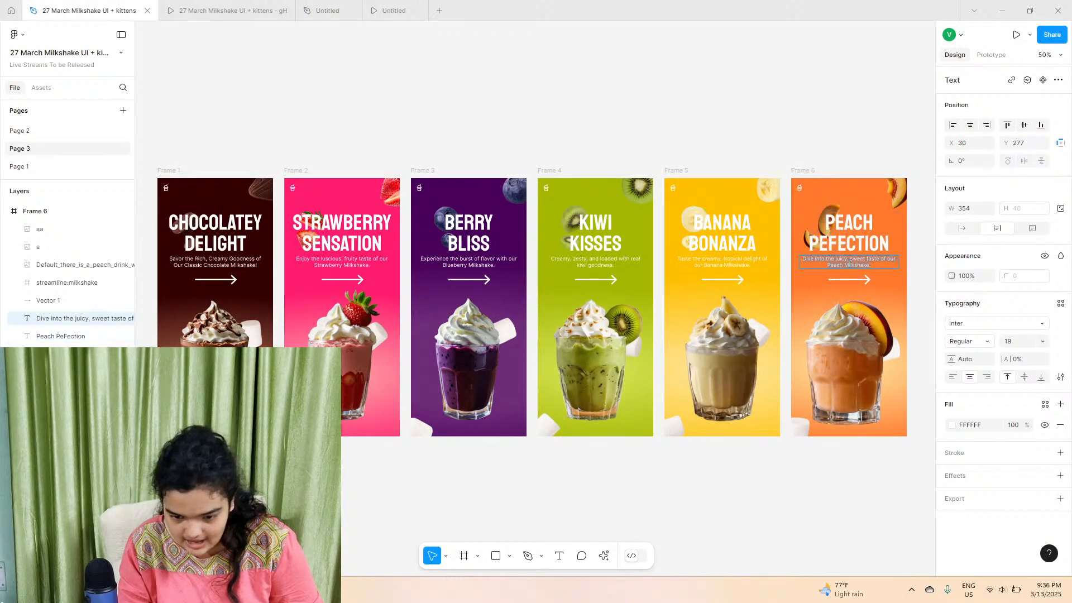
pyautogui.rightClick(851, 270)
pyautogui.click(863, 273)
pyautogui.click(328, 10)
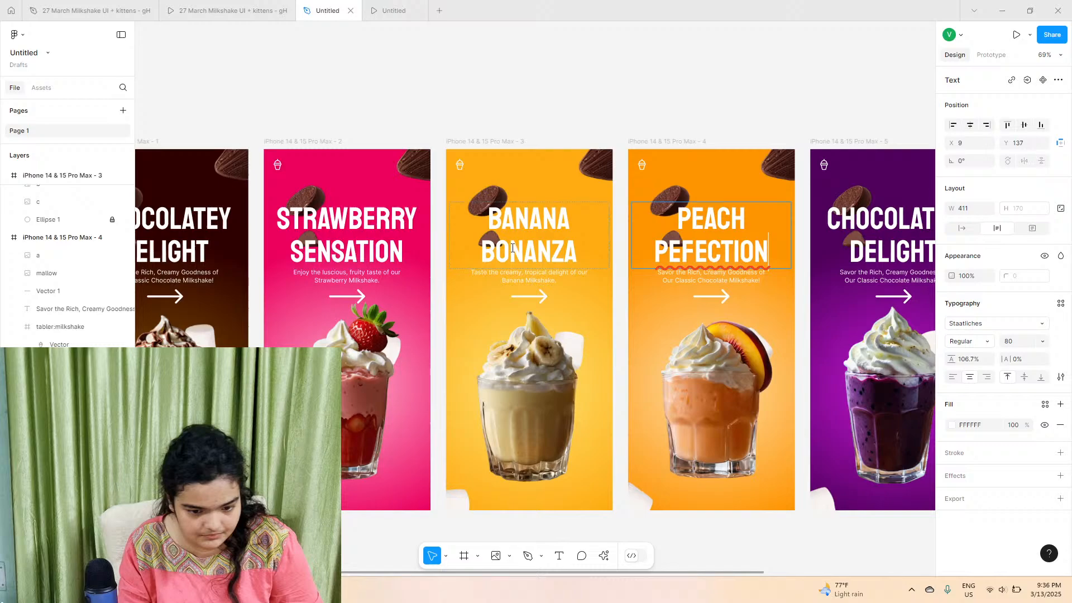
pyautogui.click(665, 277)
pyautogui.rightClick(673, 282)
pyautogui.click(692, 311)
# - Open the purple frame's headline for editing, switch to the reference design file and copy the full "Berry Bliss" headline from Frame 3
pyautogui.hscroll(5, 664, 323)
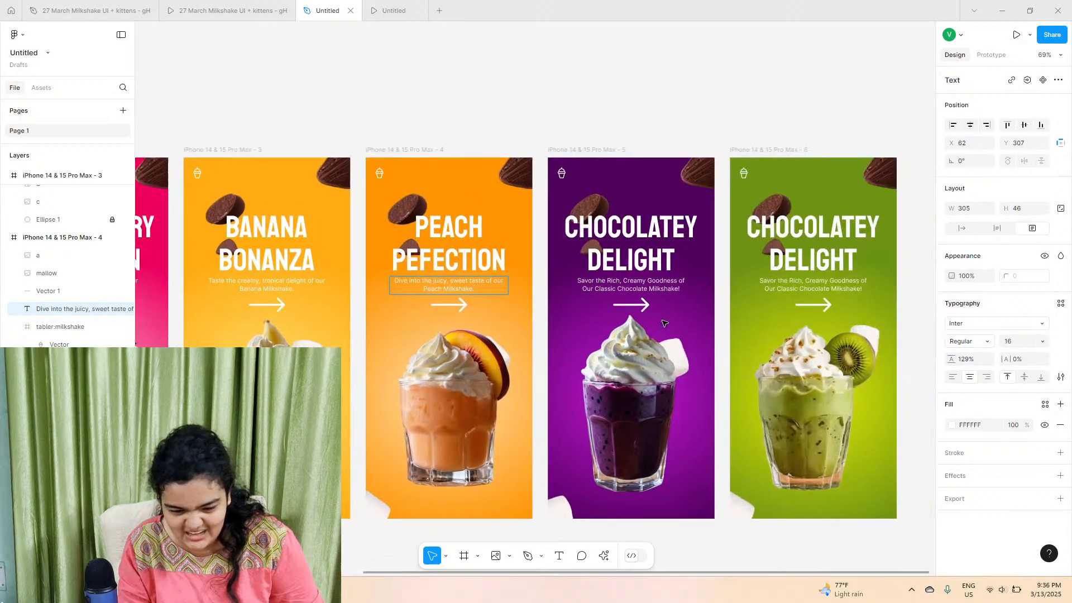
pyautogui.doubleClick(622, 246)
pyautogui.click(226, 11)
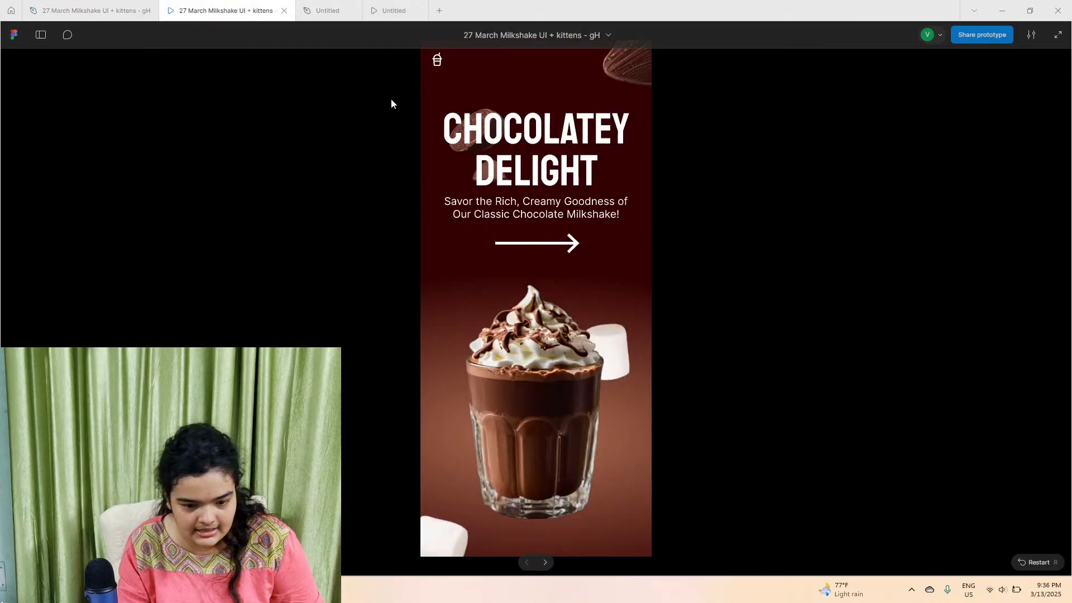
pyautogui.click(140, 11)
pyautogui.click(472, 235)
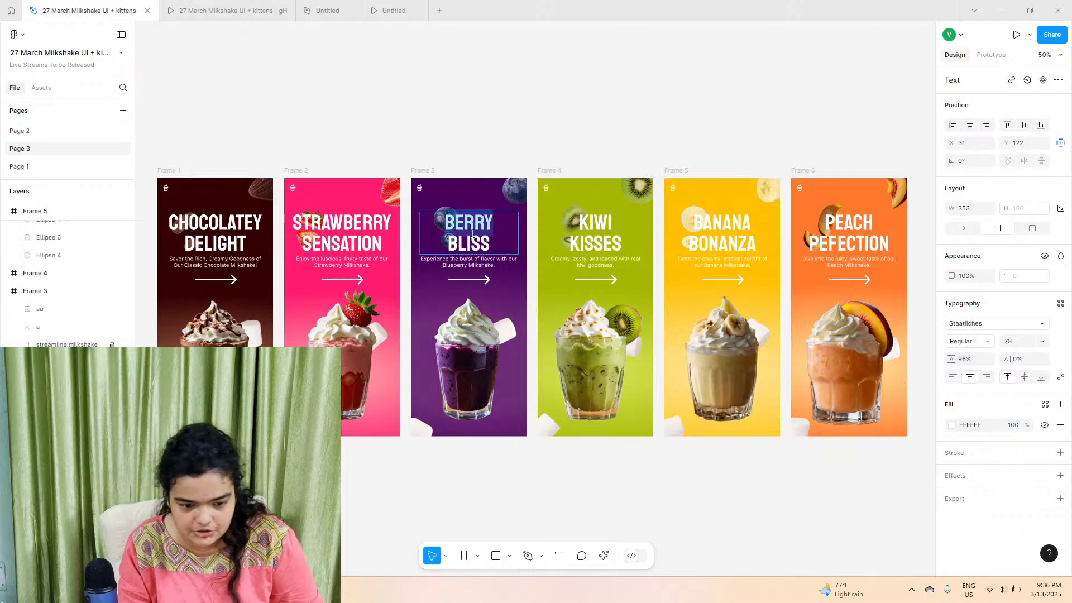
pyautogui.doubleClick(469, 235)
pyautogui.moveTo(509, 243); pyautogui.dragTo(389, 219)
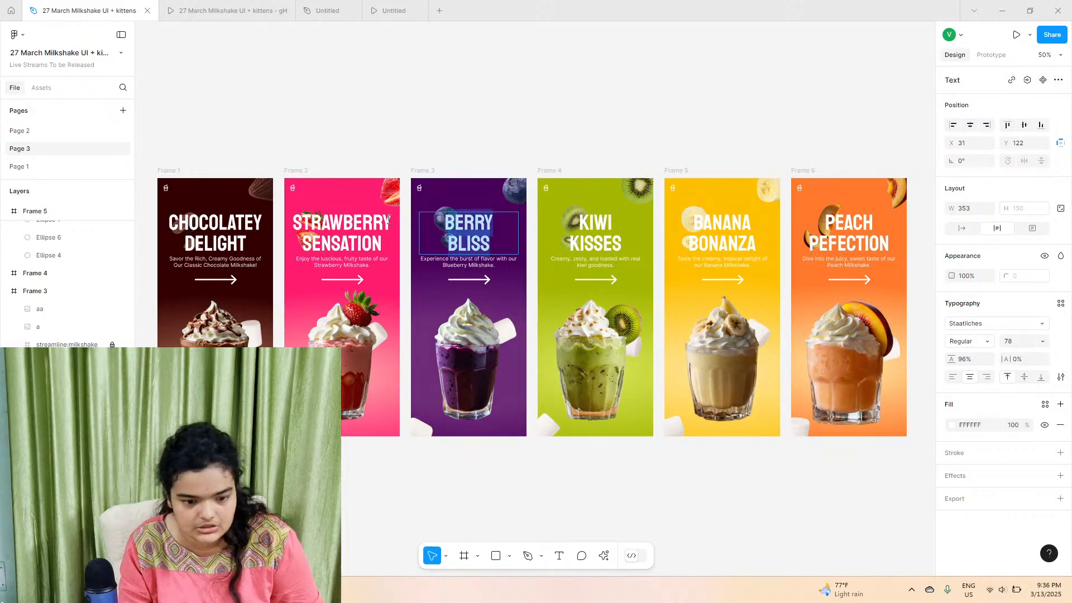
# - Return to the Untitled file and paste the copied headline with matching style over the purple frame's entire headline
pyautogui.click(326, 11)
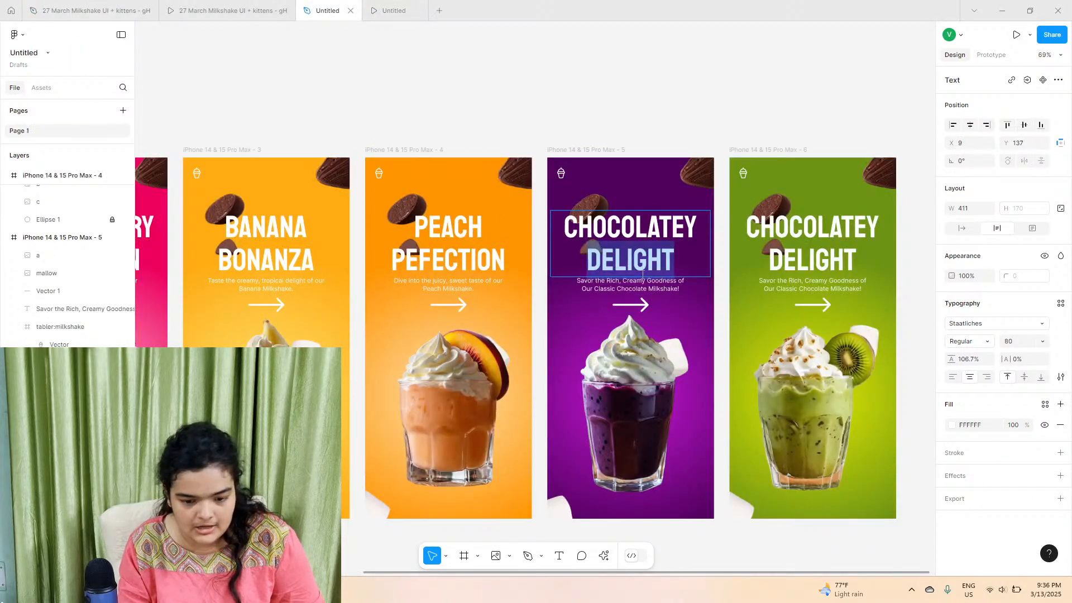
pyautogui.doubleClick(617, 240)
pyautogui.hotkey('ctrl', 'a')
pyautogui.rightClick(619, 247)
pyautogui.click(655, 283)
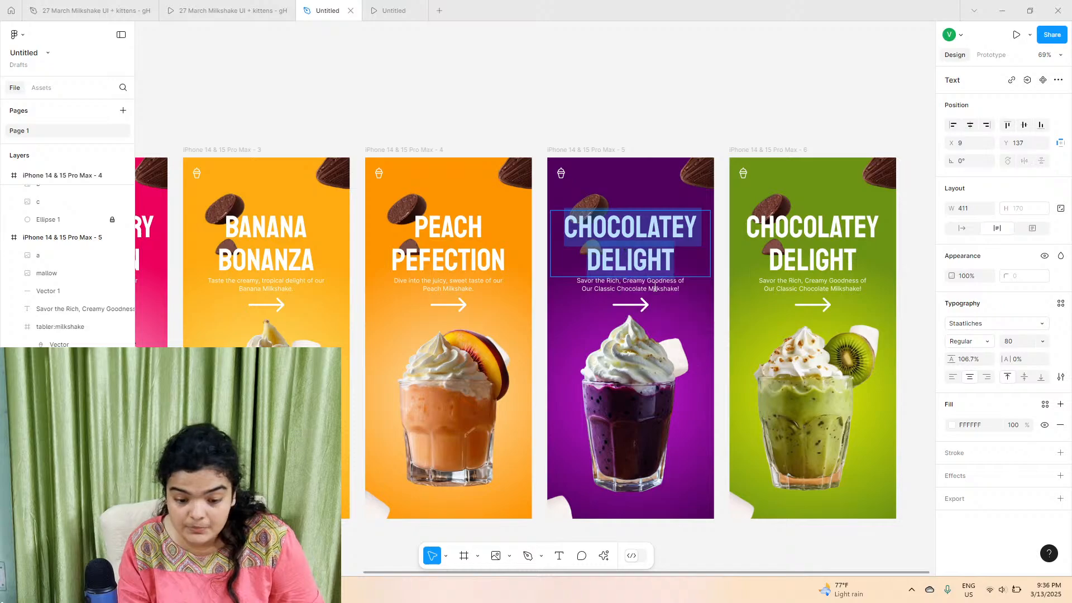
# - Replace the purple frame's description with the blueberry description copied from Frame 3 of the reference design file
pyautogui.click(631, 292)
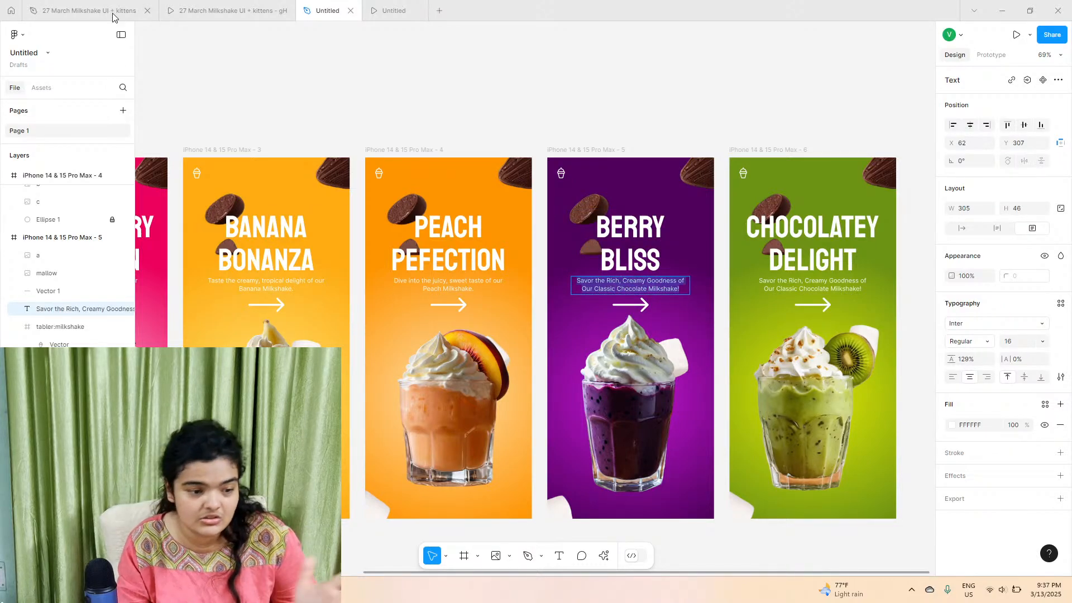
pyautogui.click(90, 11)
pyautogui.click(468, 264)
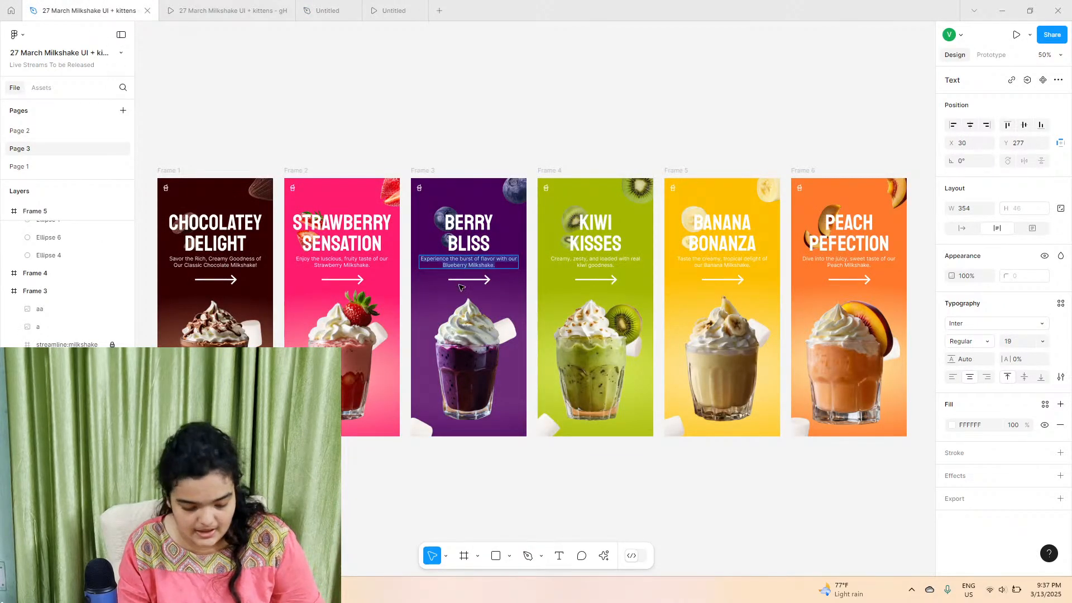
pyautogui.hotkey('ctrl', 'Tab')
pyautogui.hotkey('ctrl', 'Tab')
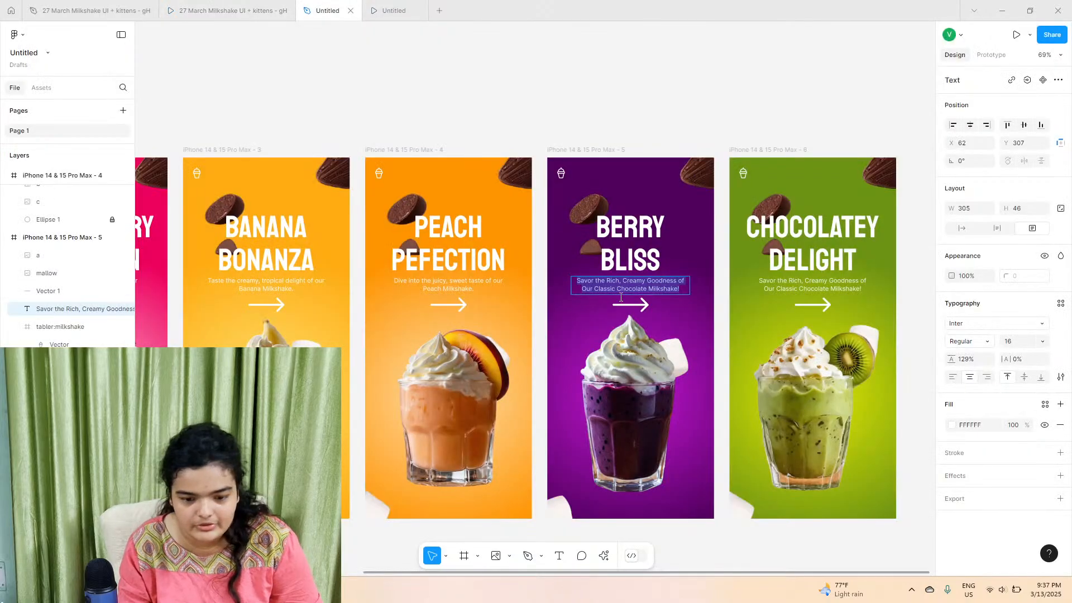
pyautogui.rightClick(620, 297)
pyautogui.click(649, 326)
# - Add "BLUE" before "Berry" in the purple frame's headline so that it reads "Blueberry Bliss"
pyautogui.click(601, 233)
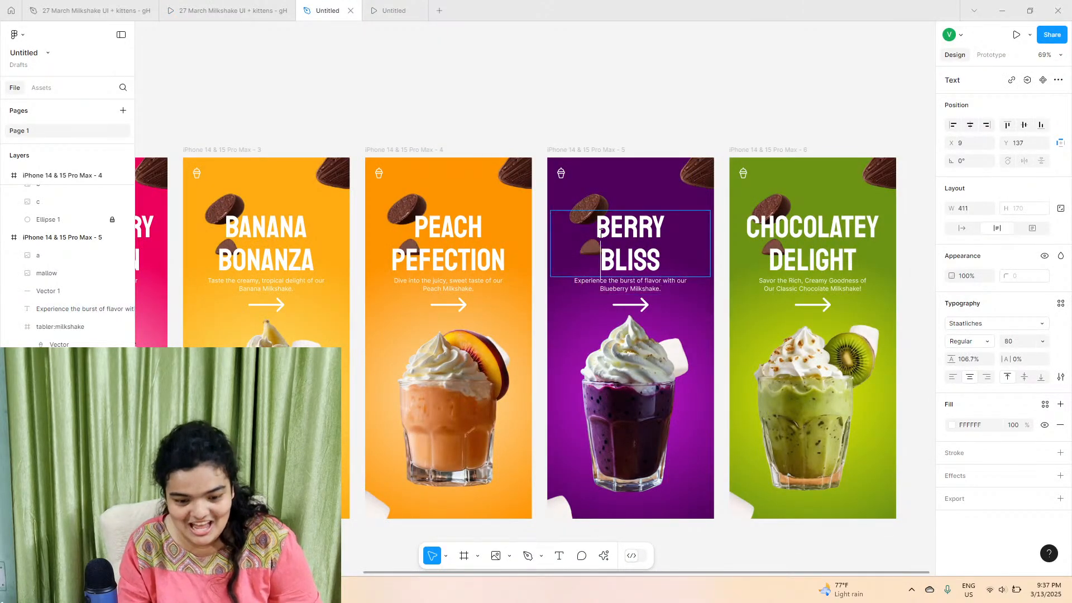
pyautogui.scroll(1, 601, 233)
pyautogui.write('BLUE')
# - Switch to the reference design file, copy the full "Kiwi Kisses" headline from Frame 4 and undo the headline's accidental deletion
pyautogui.moveTo(424, 3)
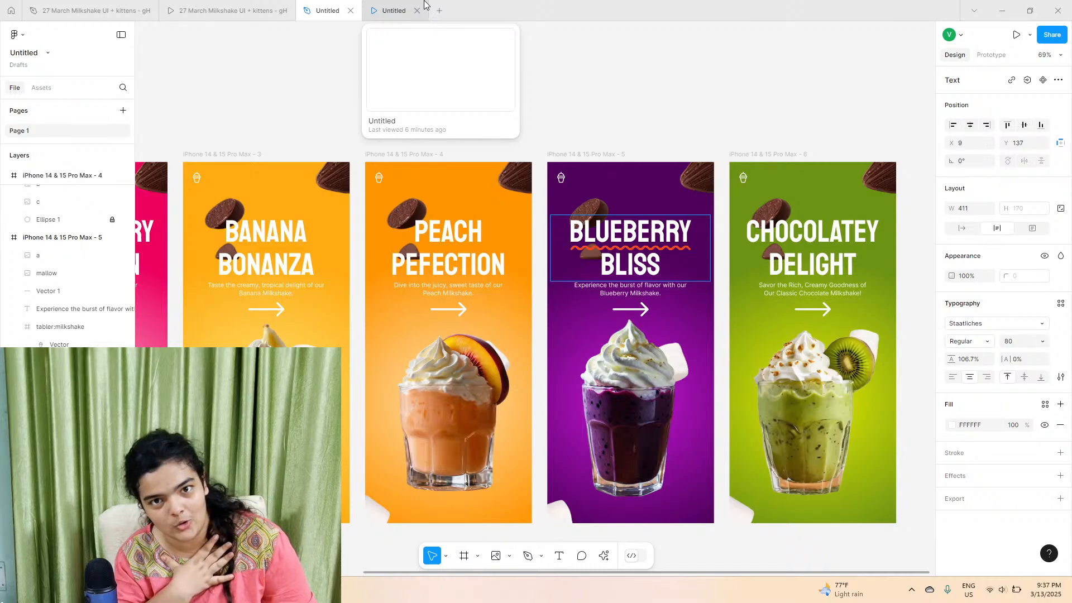
pyautogui.click(215, 8)
pyautogui.click(154, 11)
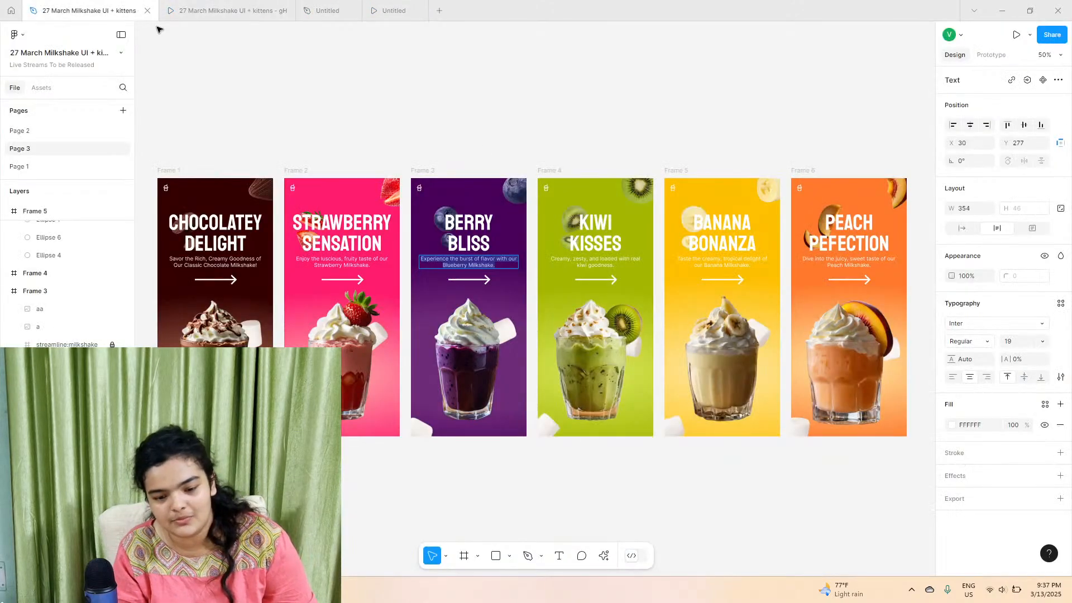
pyautogui.doubleClick(593, 246)
pyautogui.doubleClick(597, 220)
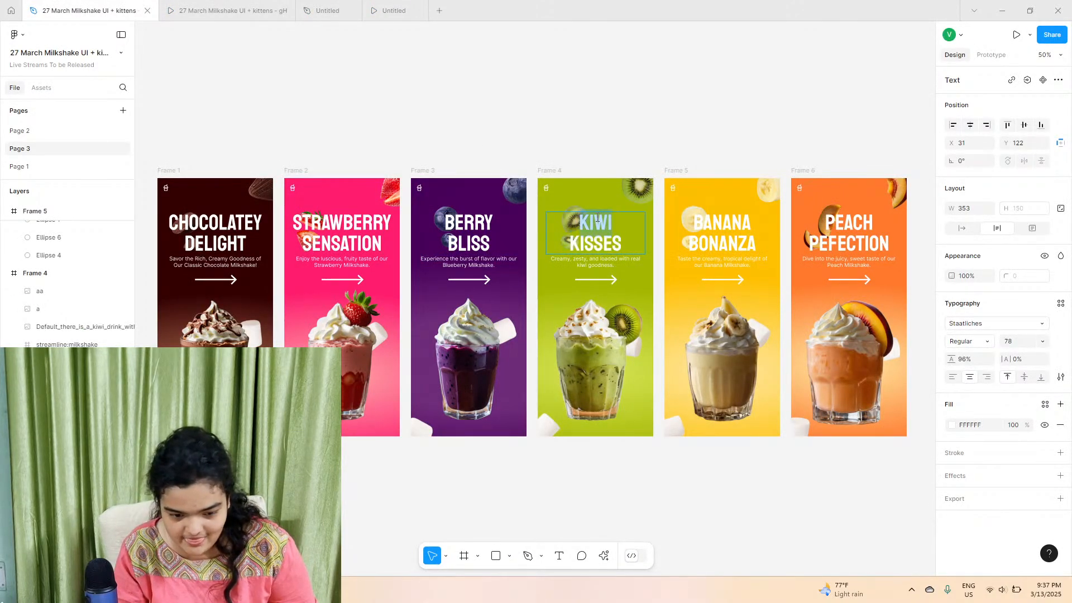
pyautogui.moveTo(584, 219); pyautogui.dragTo(625, 248)
pyautogui.press('super+c')
pyautogui.press('BackSpace')
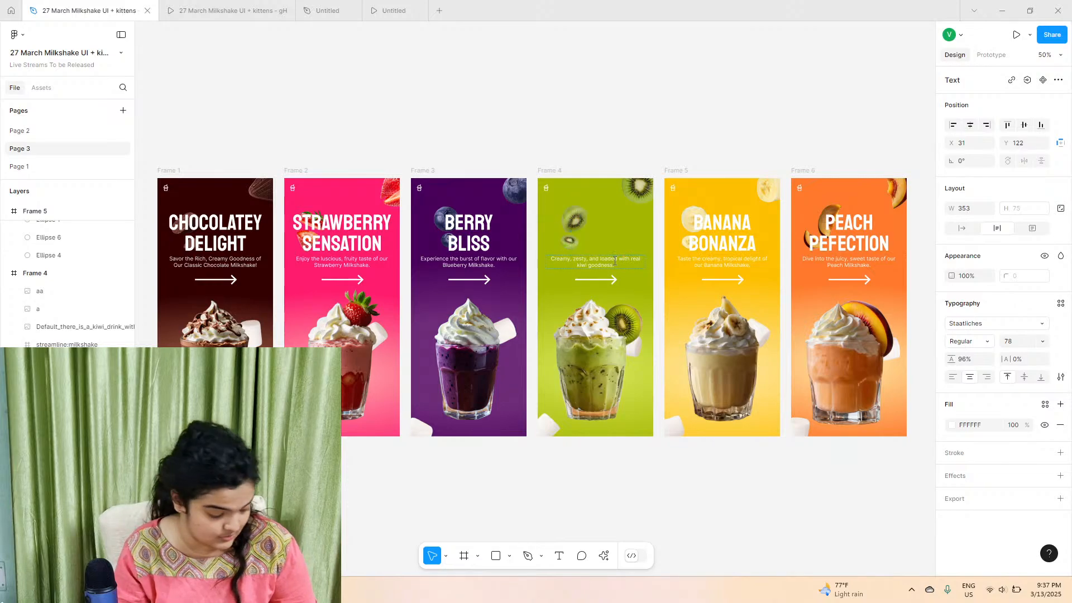
pyautogui.hotkey('ctrl', 'z')
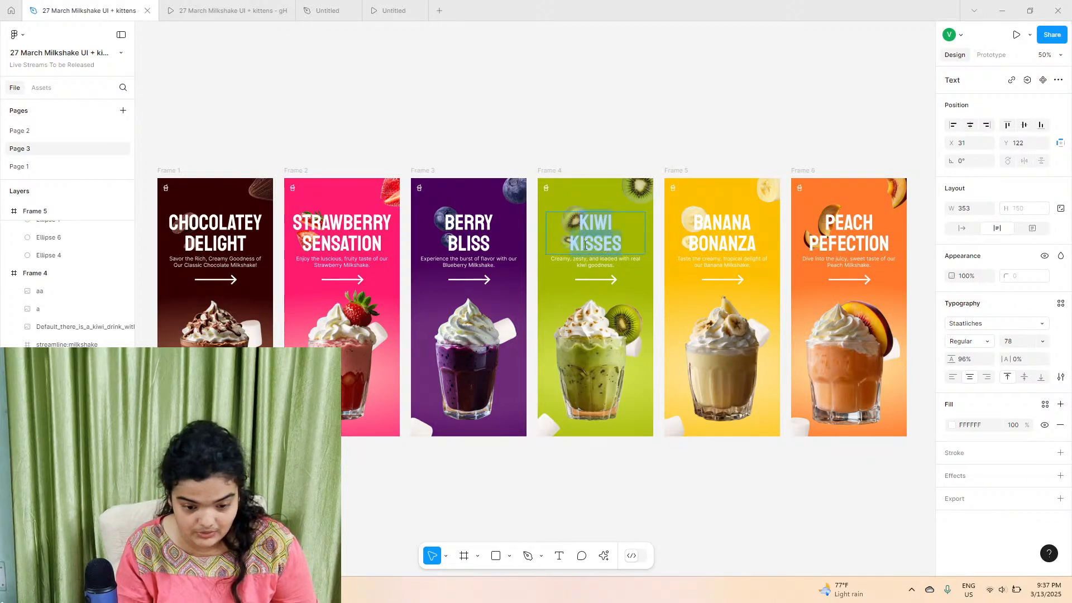
# - Return to the Untitled file and paste the copied headline with matching style over the green kiwi frame's headline
pyautogui.click(327, 10)
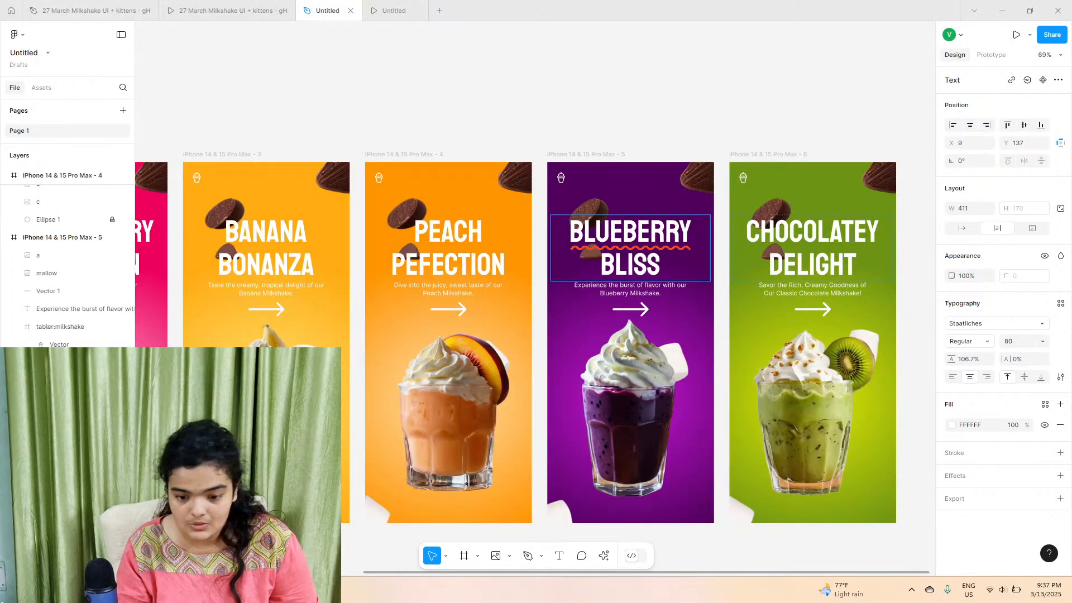
pyautogui.doubleClick(834, 241)
pyautogui.rightClick(836, 241)
pyautogui.click(851, 275)
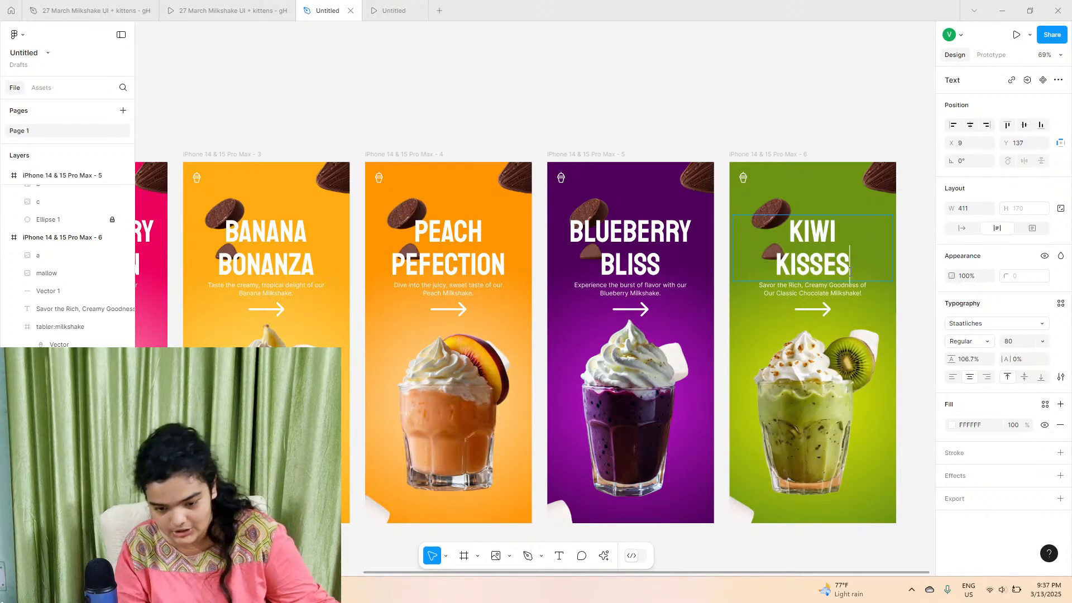
# - Switch to the reference design file and copy the kiwi description text from Frame 4
pyautogui.click(123, 5)
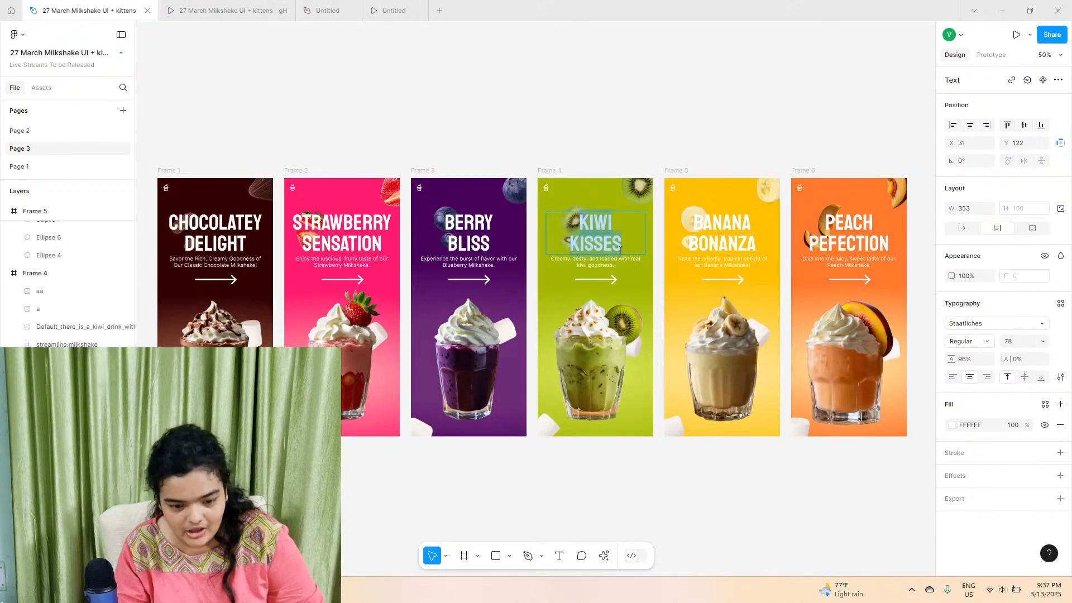
pyautogui.press('Escape')
pyautogui.click(599, 263)
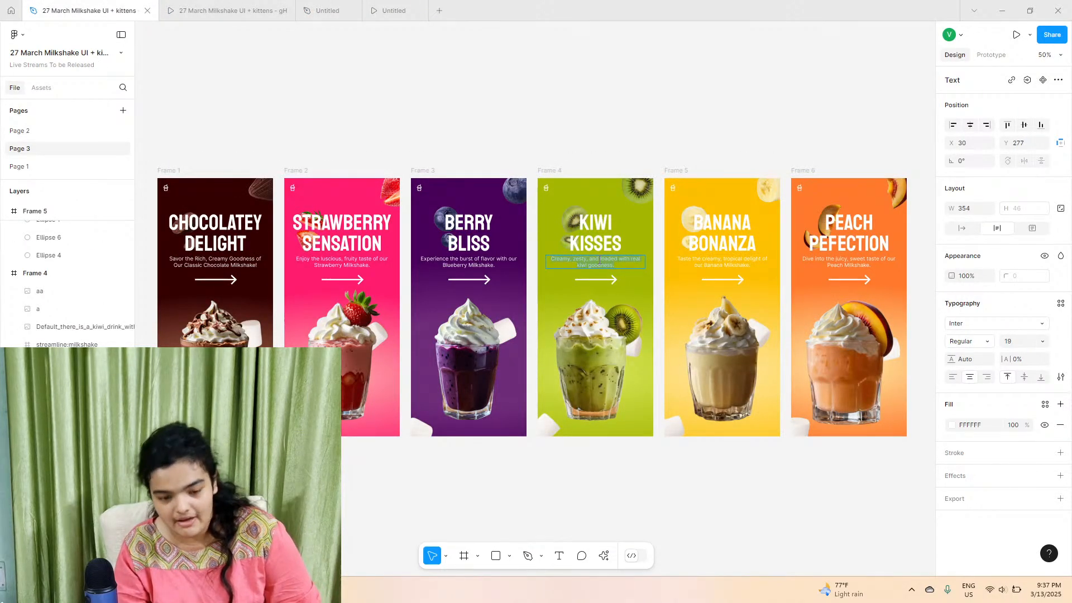
pyautogui.rightClick(600, 260)
pyautogui.click(604, 269)
# - Return to the Untitled file and paste the copied description with matching style over the green kiwi frame's description
pyautogui.click(227, 6)
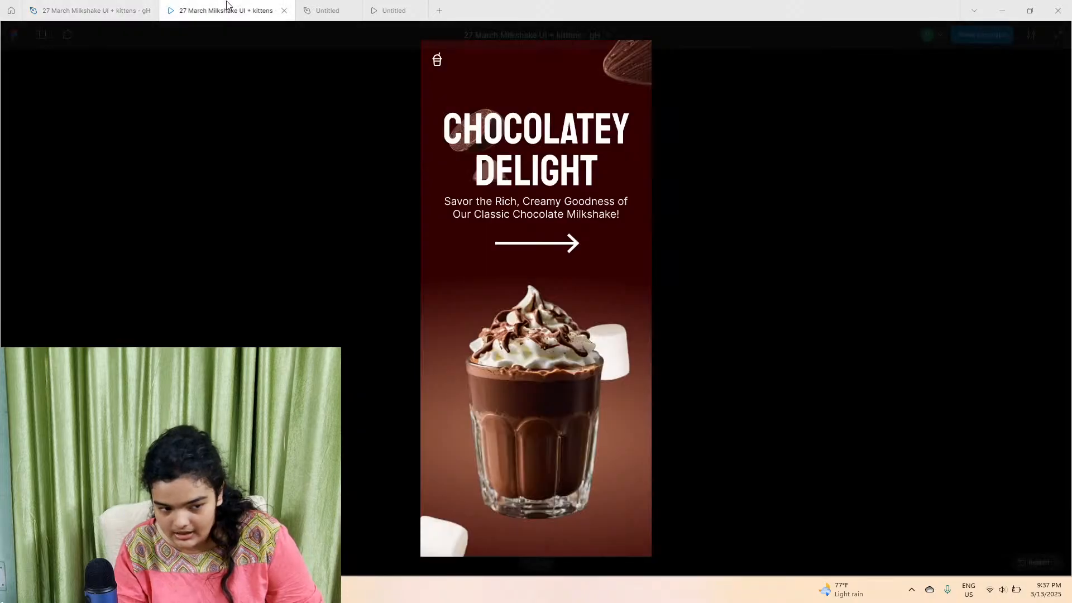
pyautogui.click(319, 7)
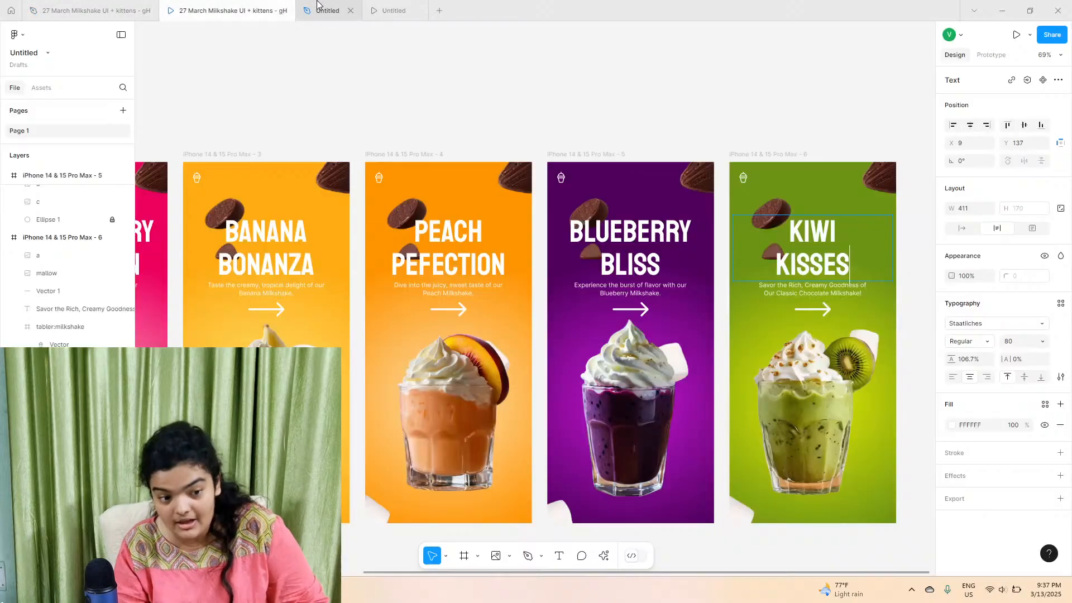
pyautogui.click(783, 290)
pyautogui.rightClick(783, 290)
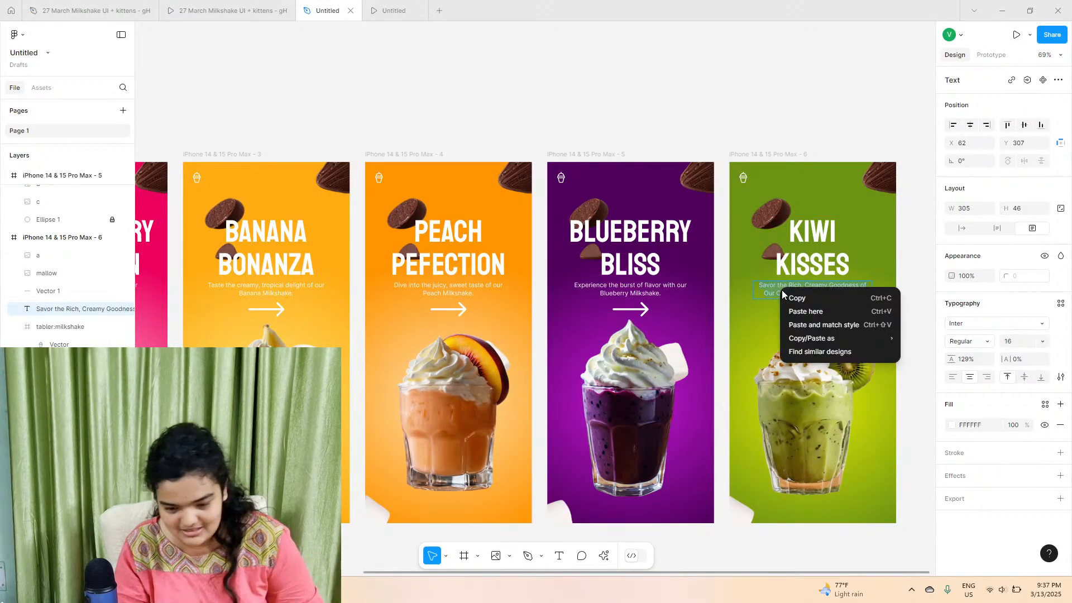
pyautogui.click(796, 322)
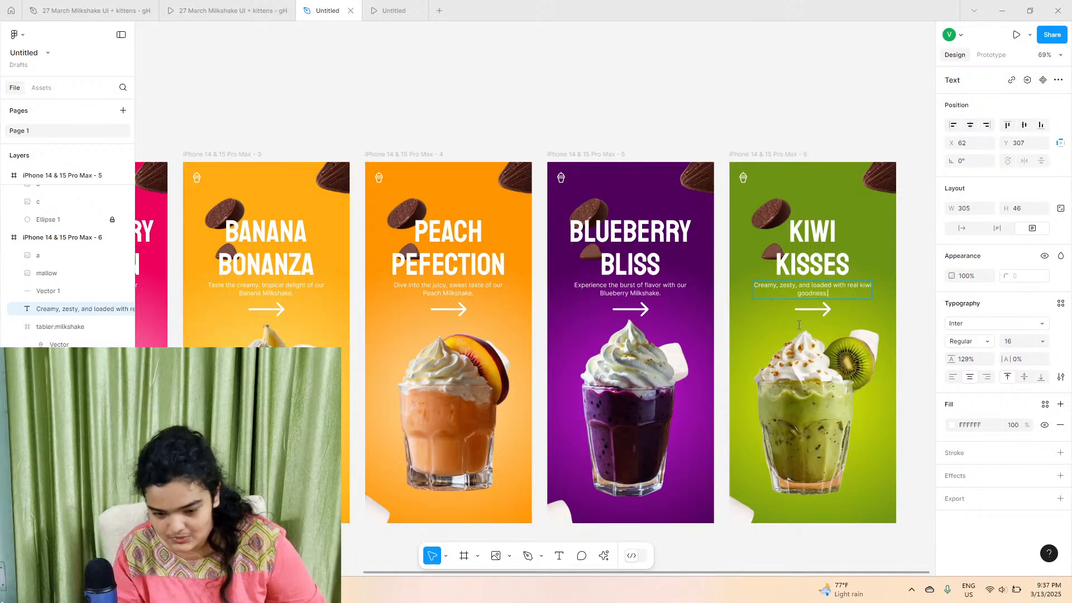
# - Narrow the kiwi description's text box to about 284 wide and centre it horizontally in its frame
pyautogui.scroll(5, 875, 290)
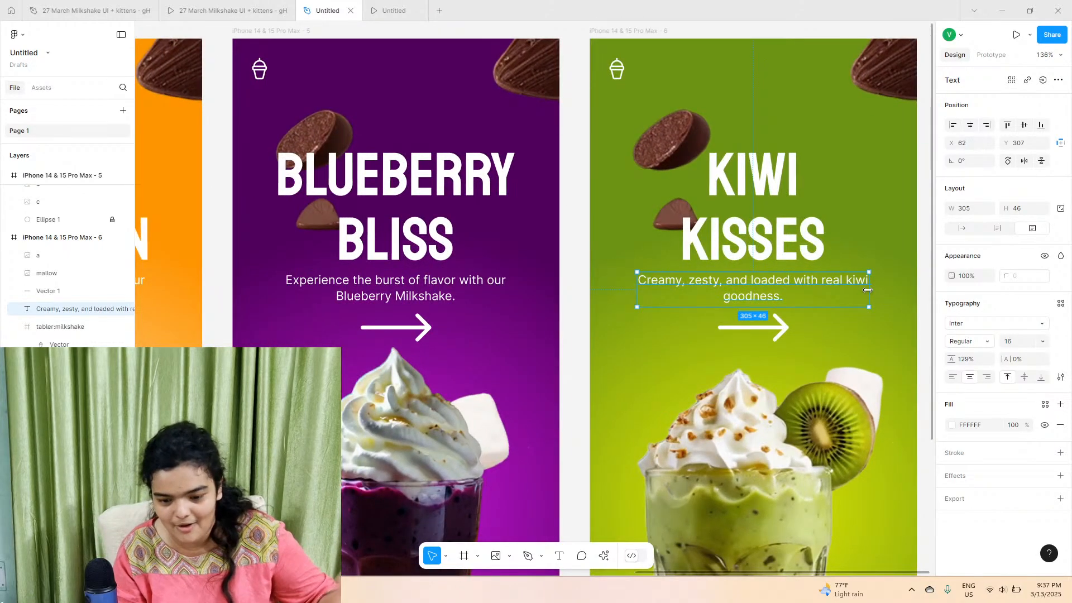
pyautogui.moveTo(859, 284); pyautogui.dragTo(852, 284)
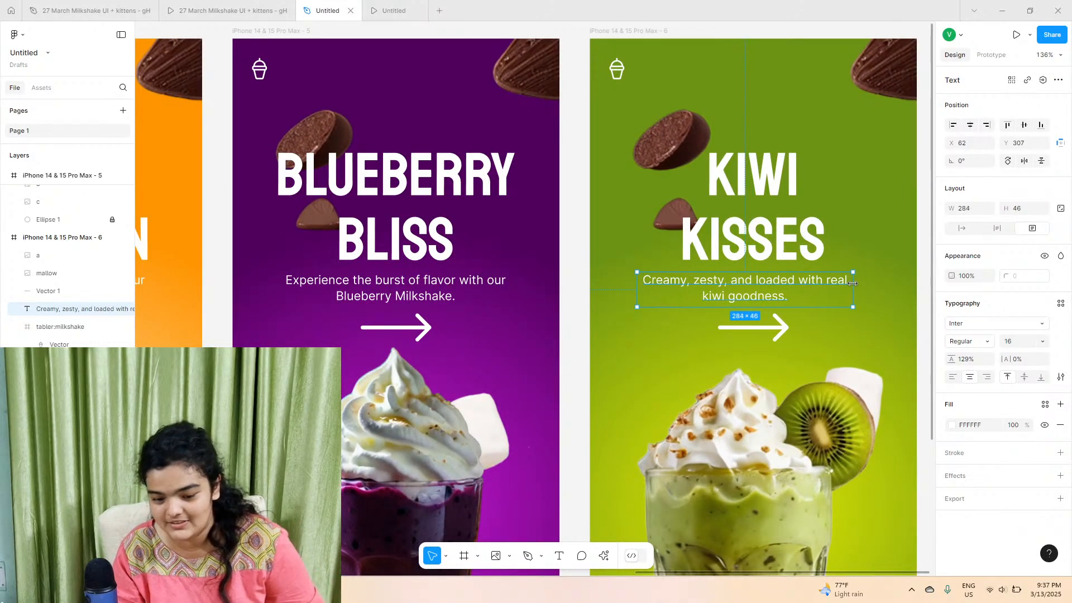
pyautogui.click(971, 126)
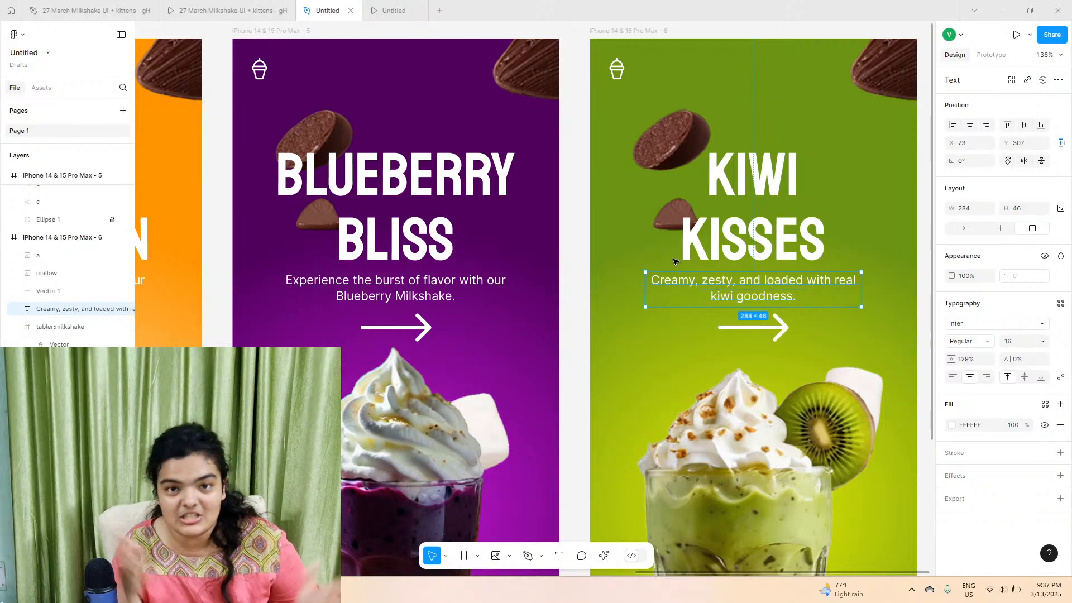
# - Switch to Google Drive in the browser and open the strawberry folder inside the milkshake folder
pyautogui.scroll(-5, 675, 261)
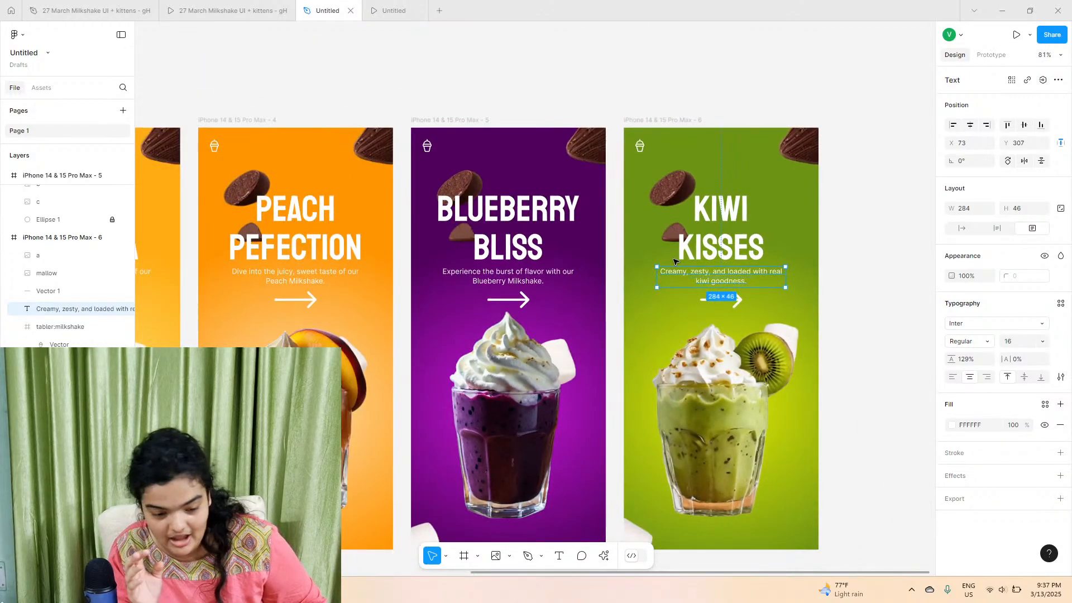
pyautogui.hscroll(-3, 790, 273)
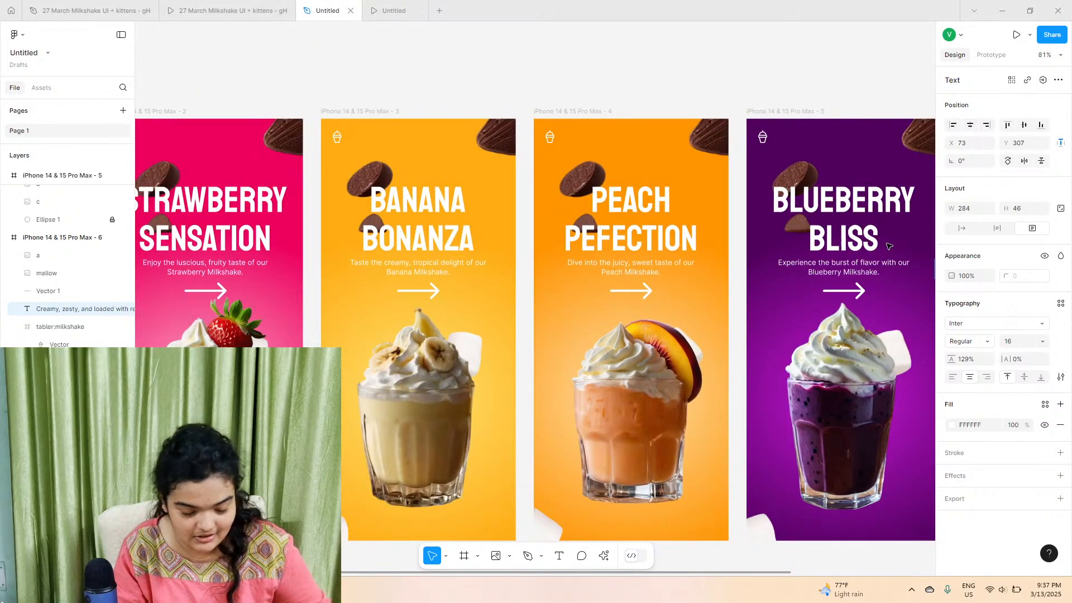
pyautogui.hscroll(-2, 889, 246)
pyautogui.hotkey('alt', 'Tab')
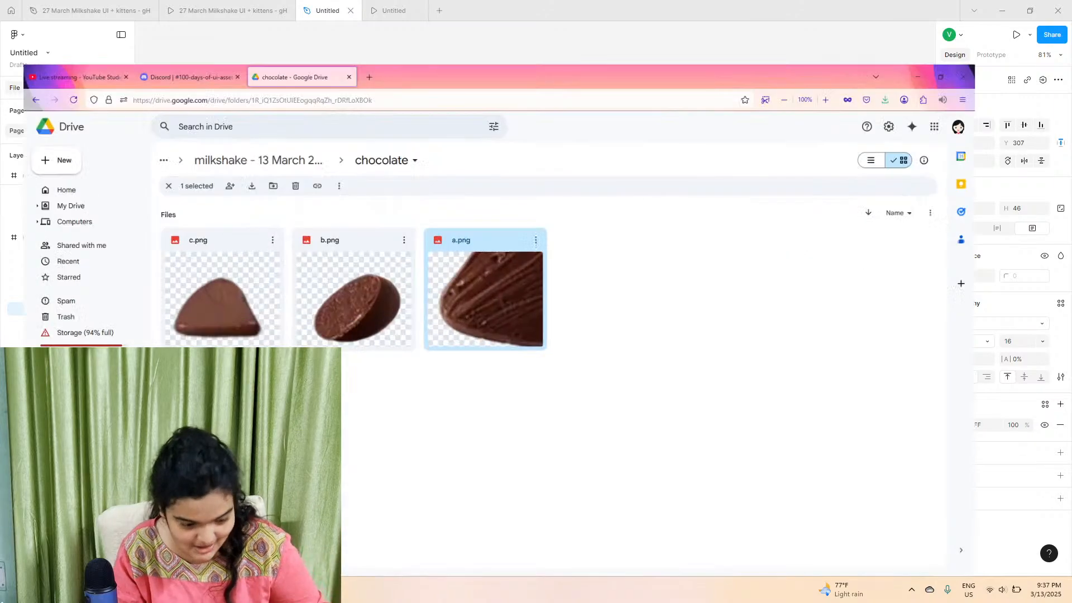
pyautogui.click(240, 108)
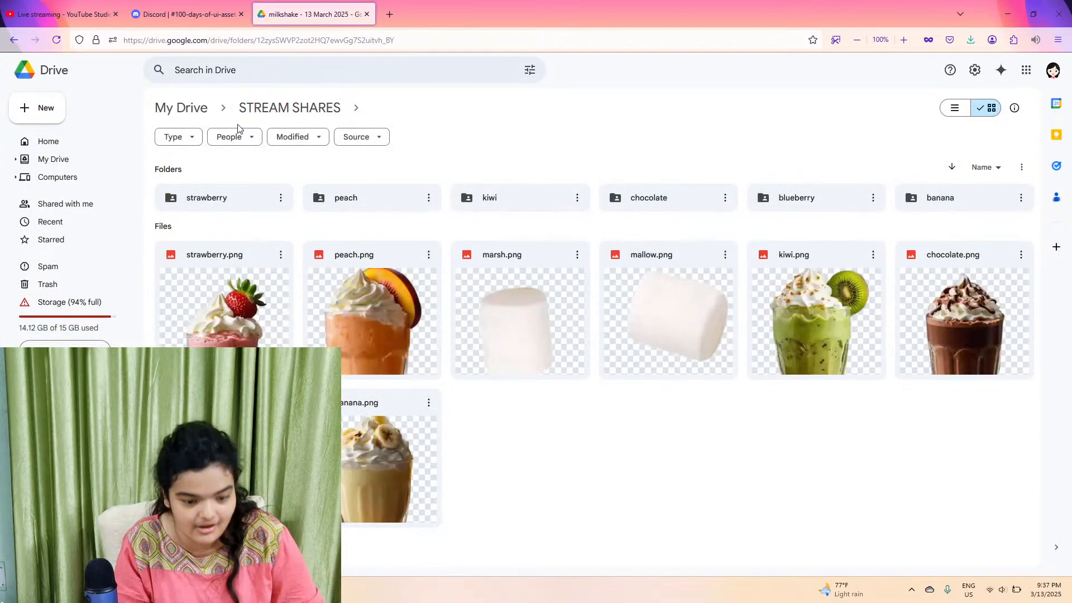
pyautogui.click(201, 202)
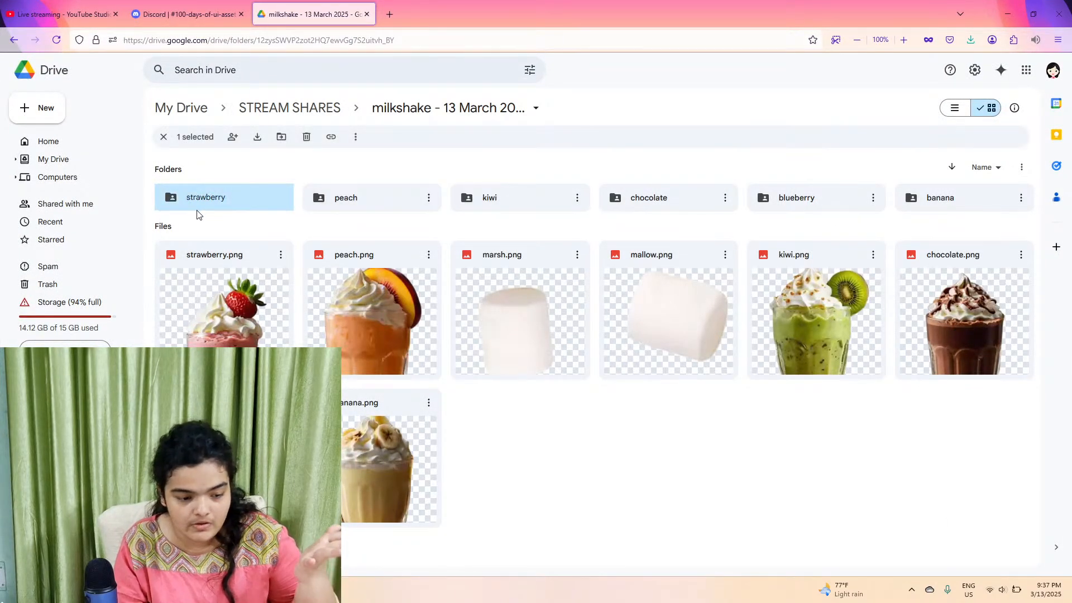
pyautogui.doubleClick(197, 208)
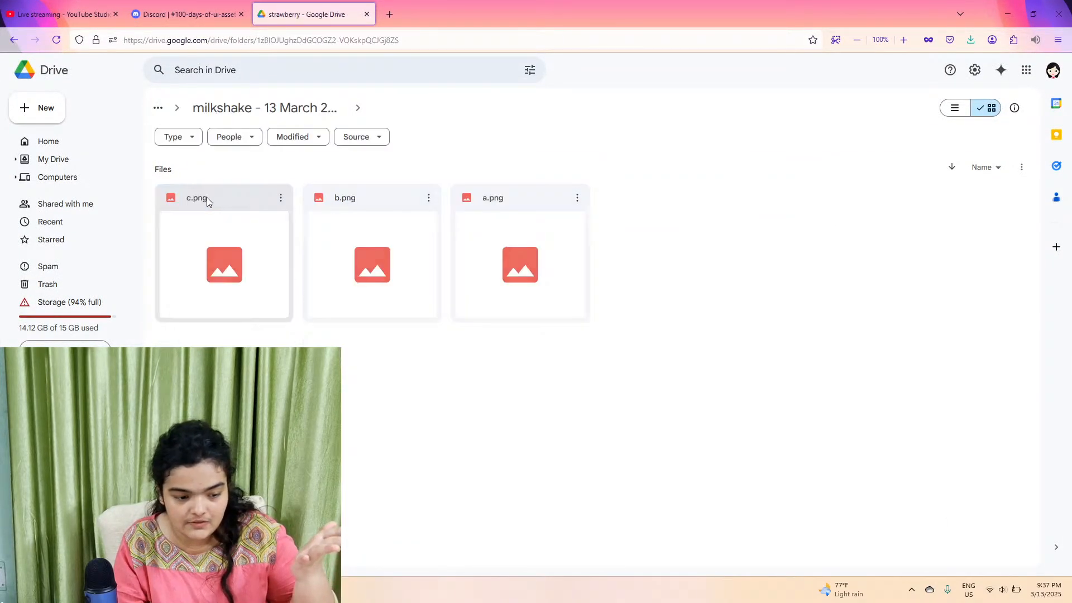
# - Download c.png, b.png and a.png from the strawberry folder and check the browser's download list
pyautogui.click(280, 199)
pyautogui.press('Escape')
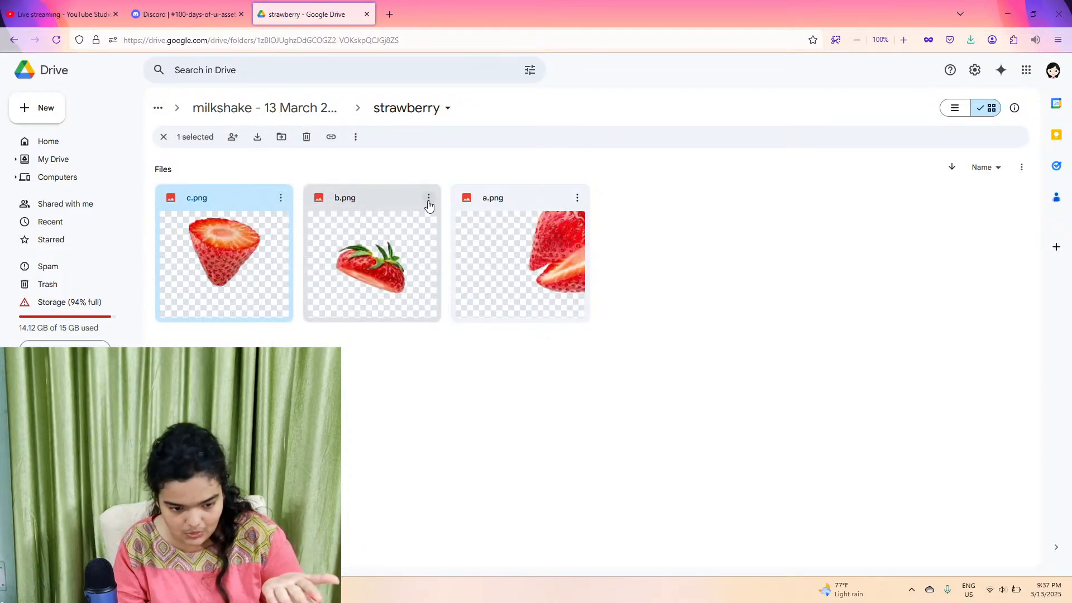
pyautogui.click(429, 199)
pyautogui.press('Escape')
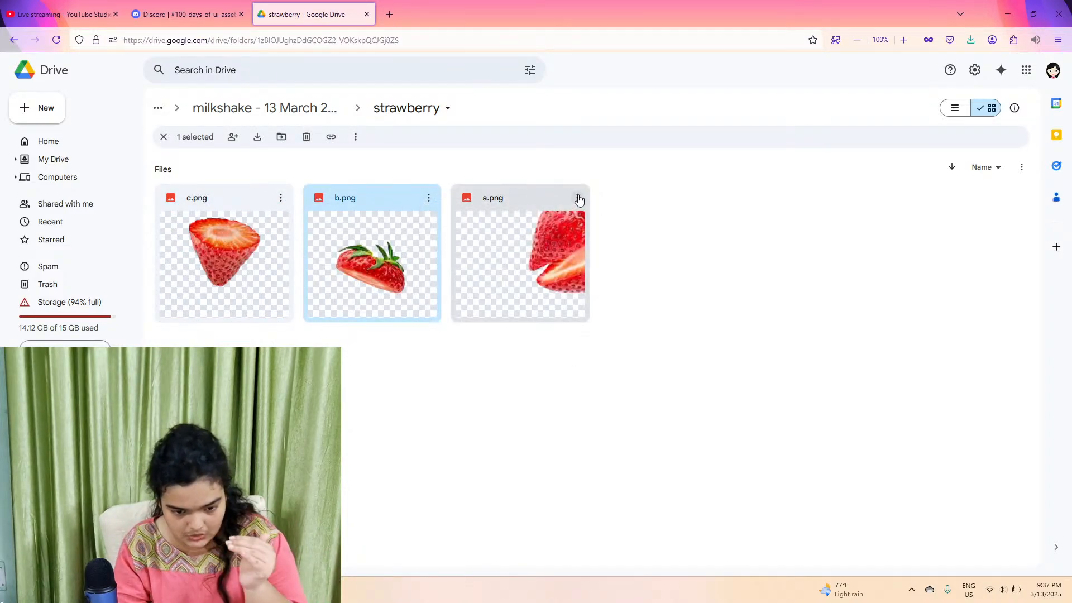
pyautogui.click(578, 199)
pyautogui.press('Escape')
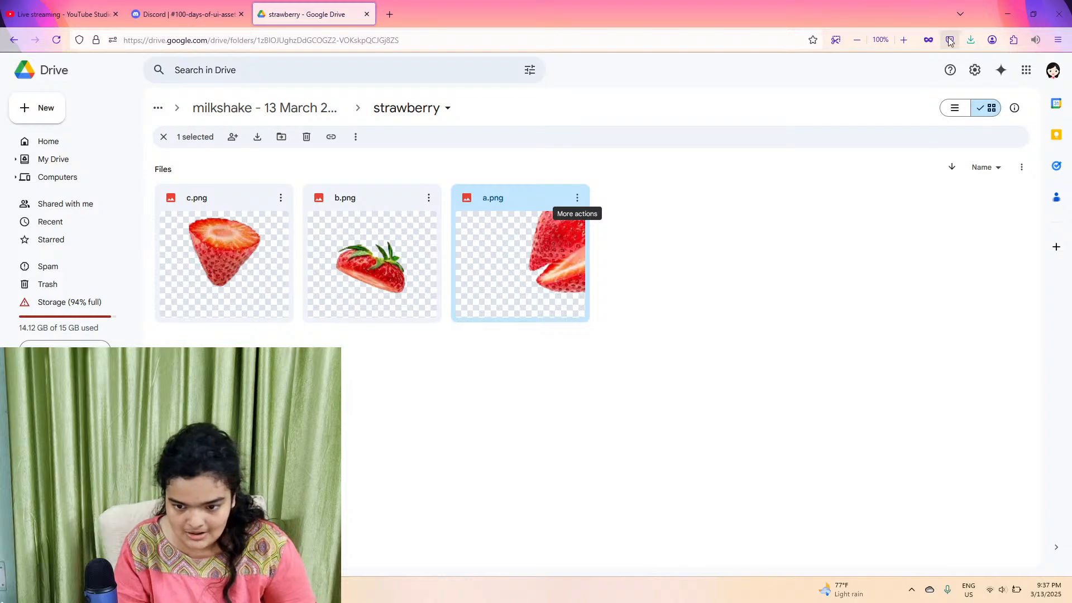
pyautogui.click(971, 40)
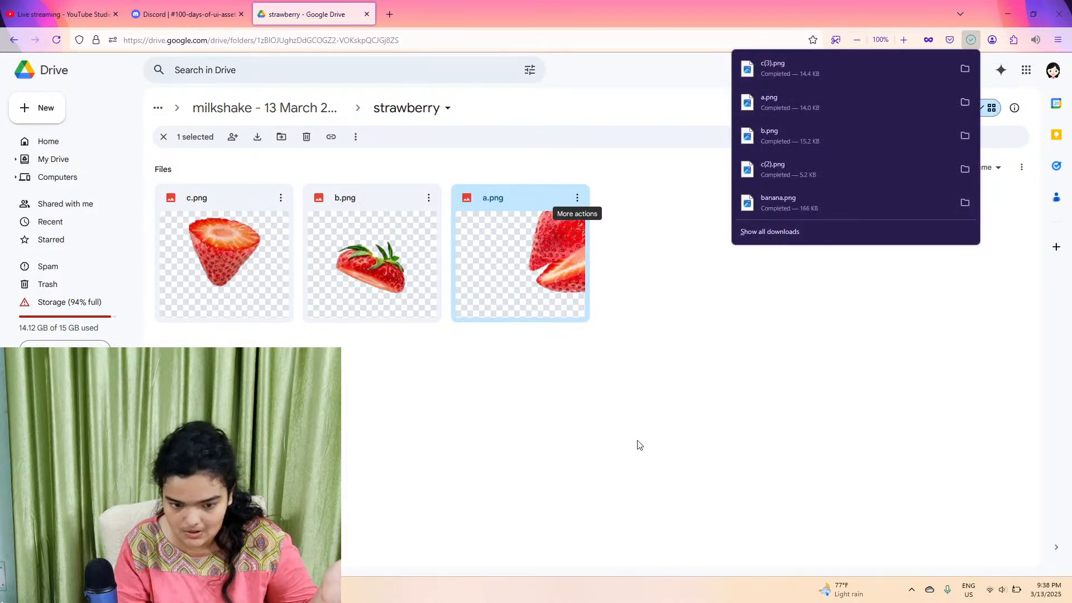
# - Back in Figma, replace the strawberry frame's corner chocolate image with a(1) and enlarge it to about 179 × 177, flush with the frame's upper-right corner
pyautogui.hotkey('alt', 'Tab')
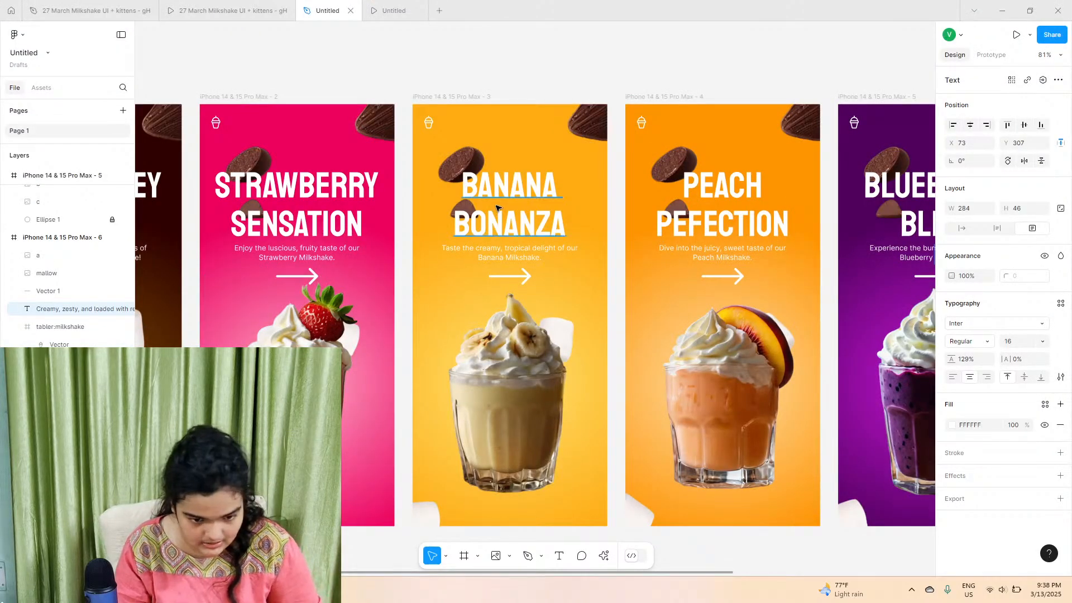
pyautogui.hscroll(-1, 374, 123)
pyautogui.click(374, 123)
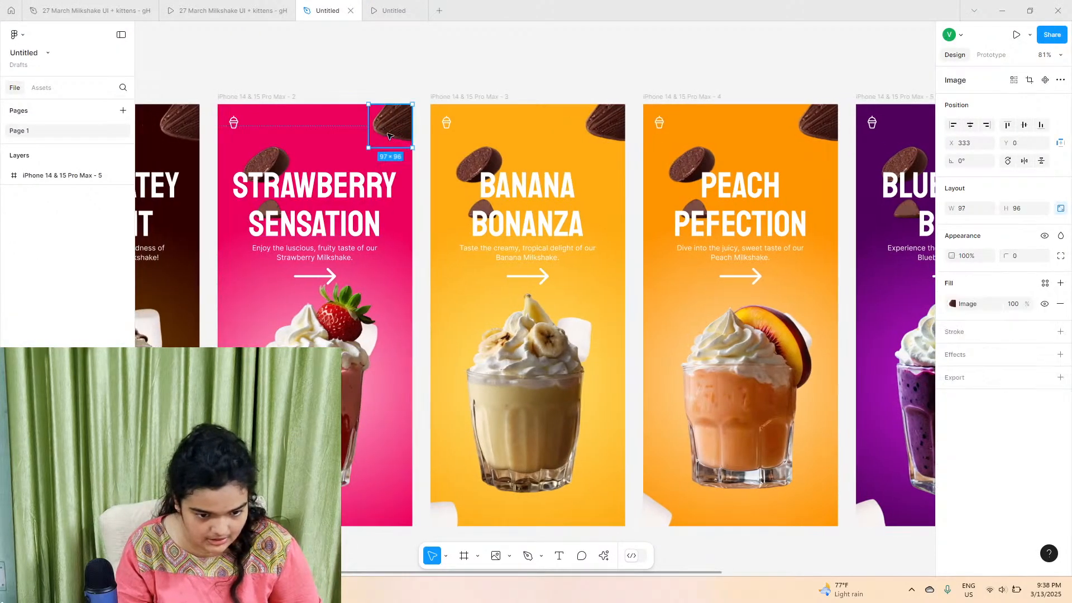
pyautogui.click(960, 304)
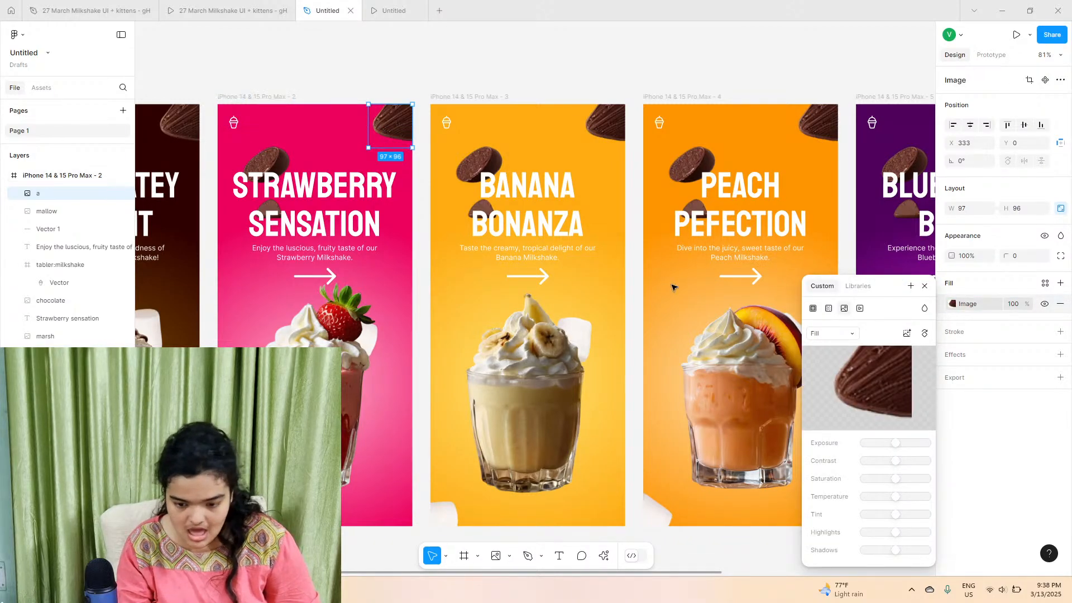
pyautogui.click(876, 377)
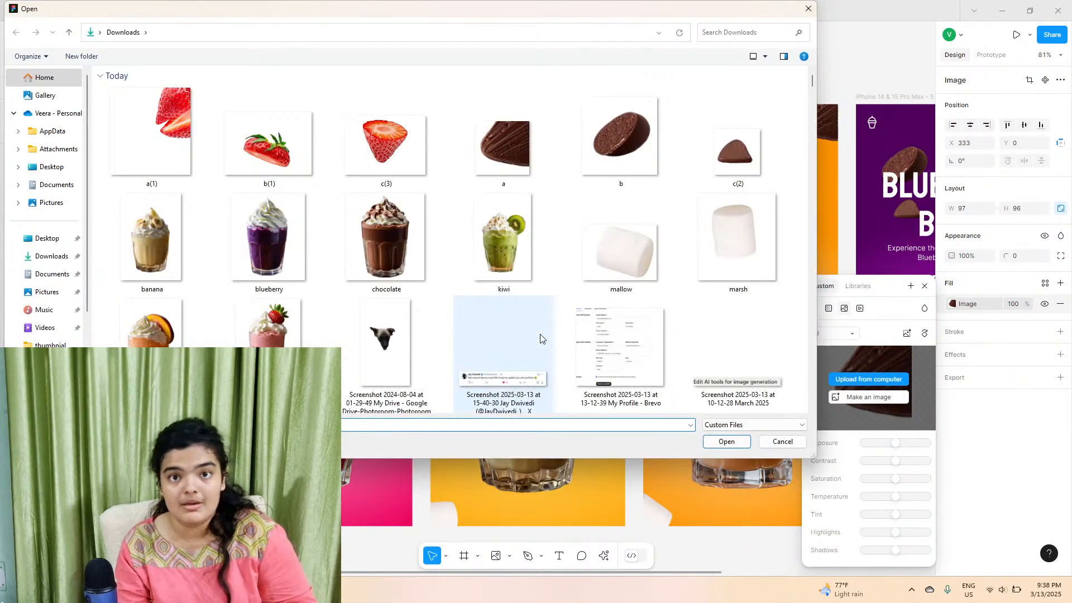
pyautogui.click(167, 168)
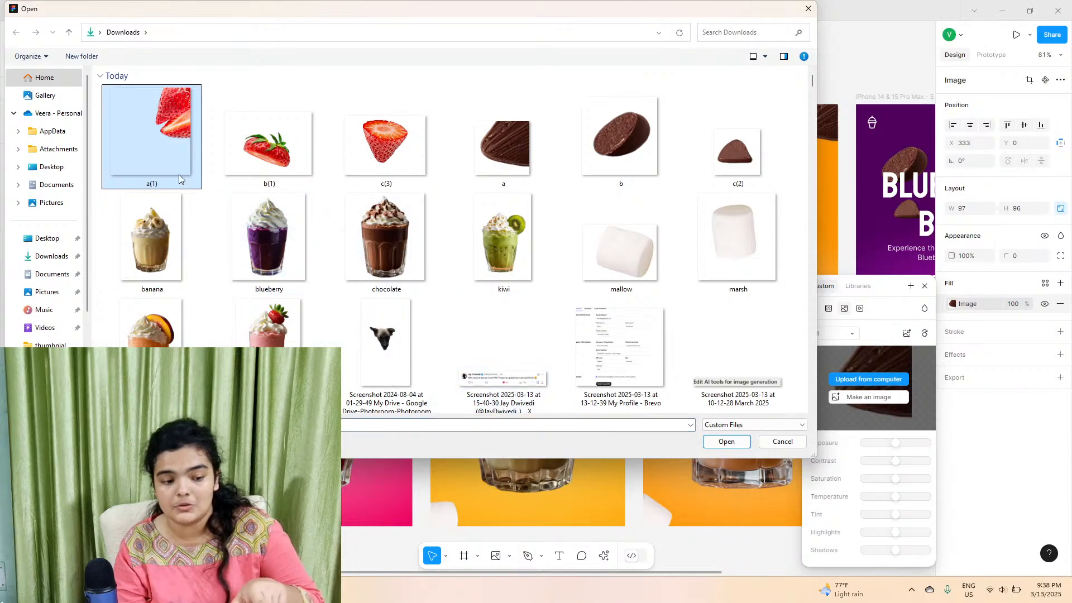
pyautogui.click(727, 442)
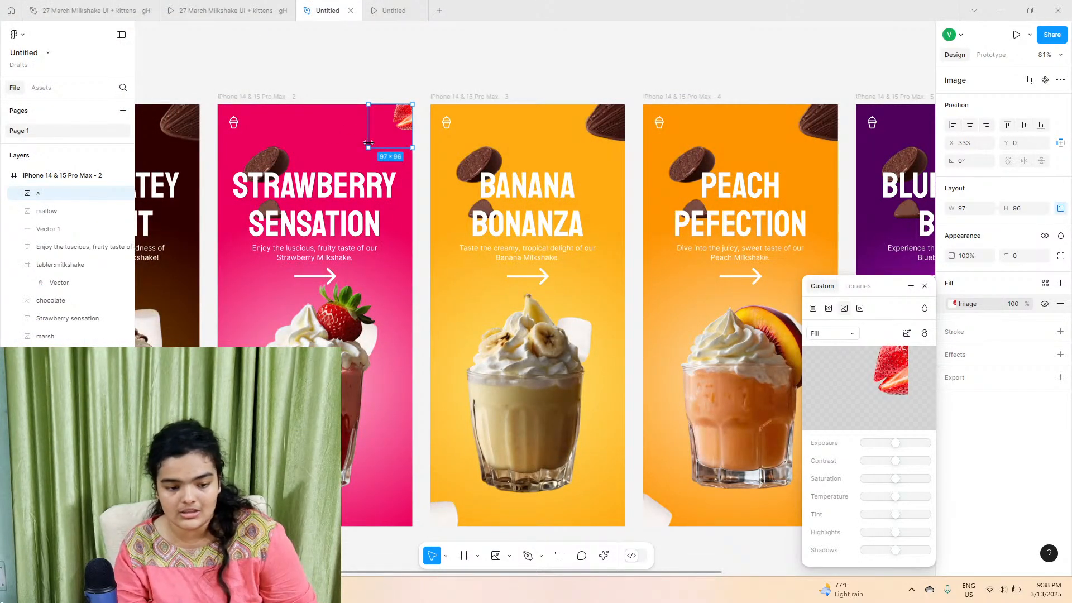
pyautogui.moveTo(368, 146); pyautogui.dragTo(312, 180)
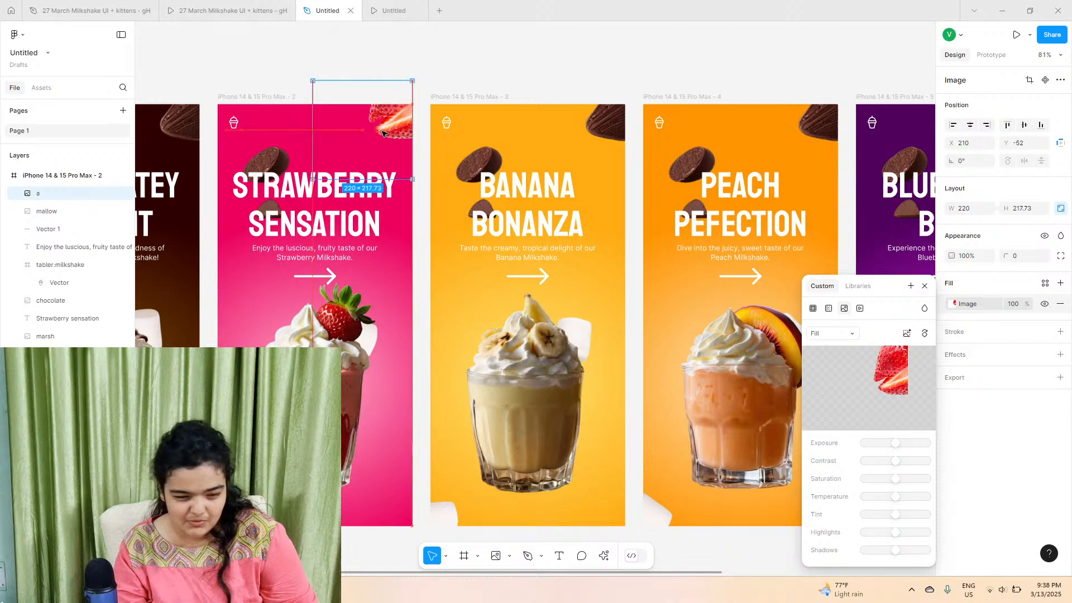
pyautogui.moveTo(383, 133); pyautogui.dragTo(331, 184)
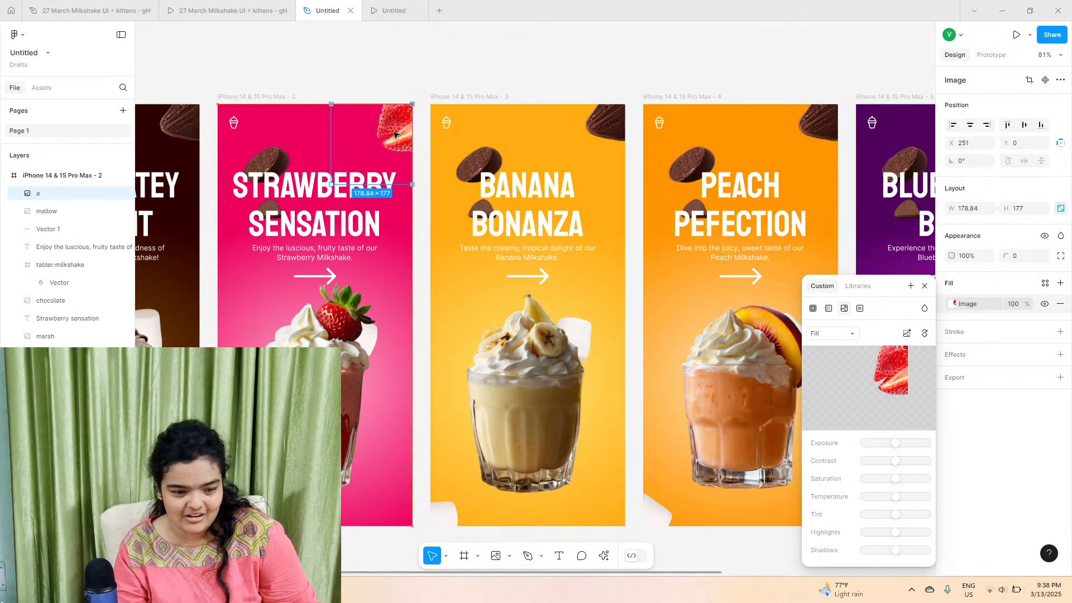
# - Replace the fill of the larger chocolate piece behind the strawberry frame's headline with the b(1) image
pyautogui.click(276, 156)
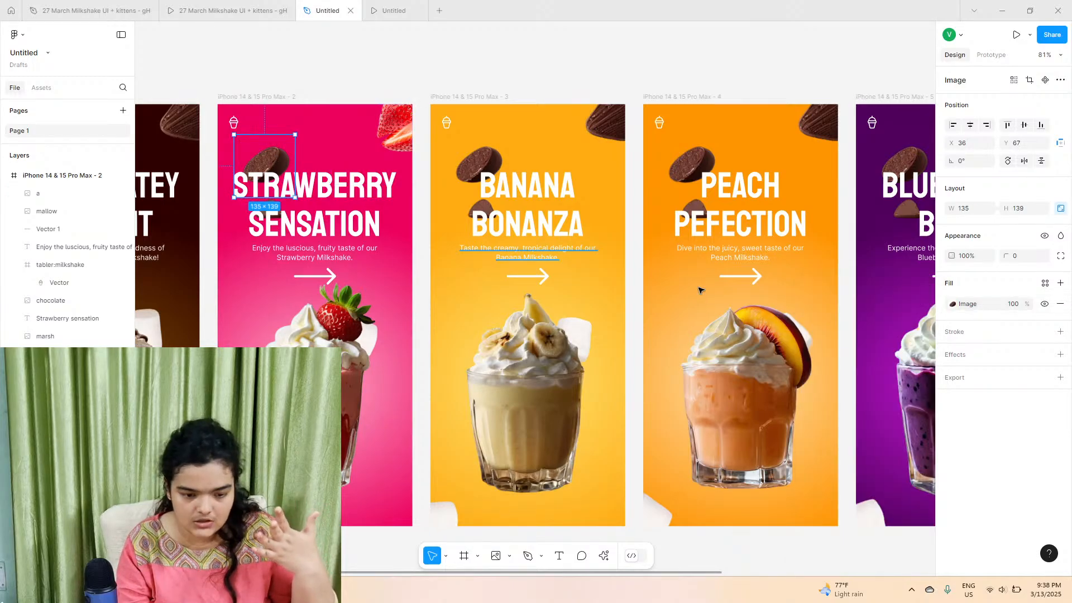
pyautogui.click(954, 305)
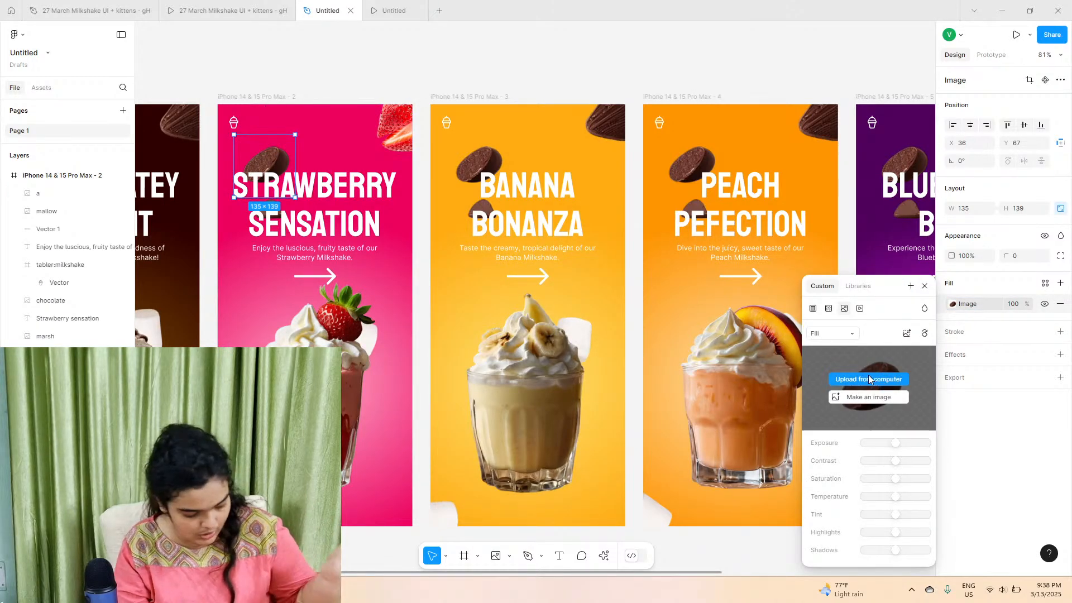
pyautogui.click(869, 379)
pyautogui.click(268, 142)
pyautogui.click(724, 440)
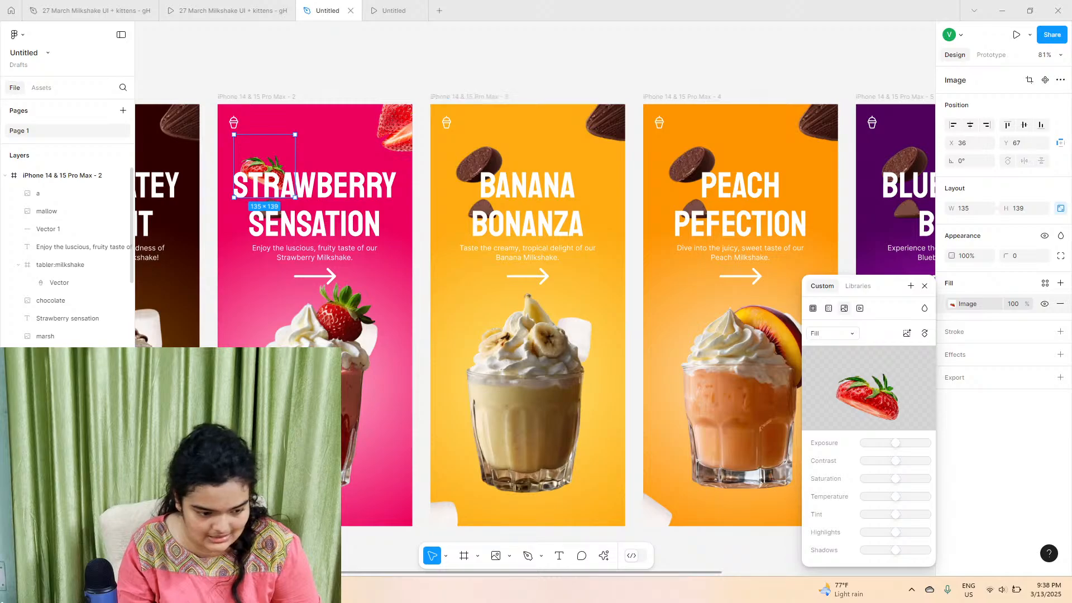
# - Replace the fill of the smaller chocolate piece behind the strawberry frame's headline with the c(3) image
pyautogui.click(272, 207)
pyautogui.click(952, 305)
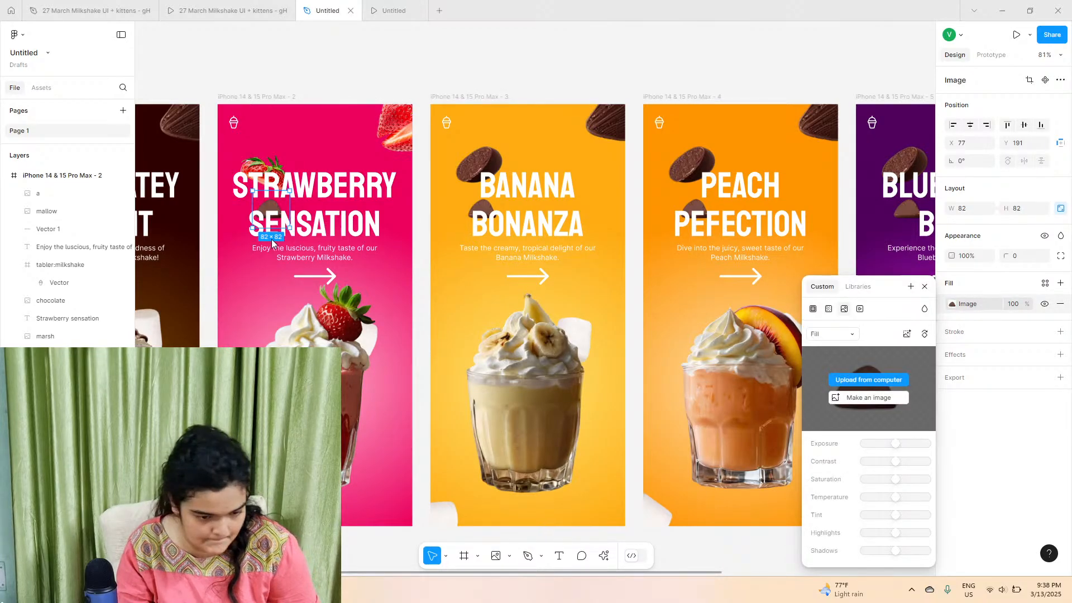
pyautogui.click(868, 379)
pyautogui.click(360, 171)
pyautogui.click(711, 441)
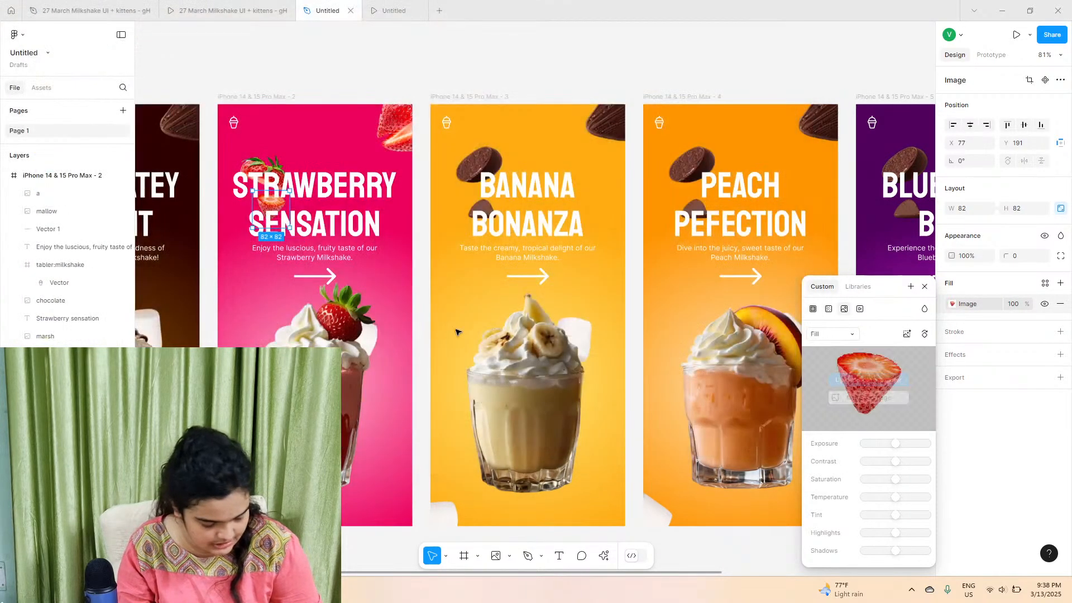
# - Enlarge the cut strawberry image behind the headline to about 106 × 106 and move it to about X 27, Y 174
pyautogui.scroll(5, 276, 182)
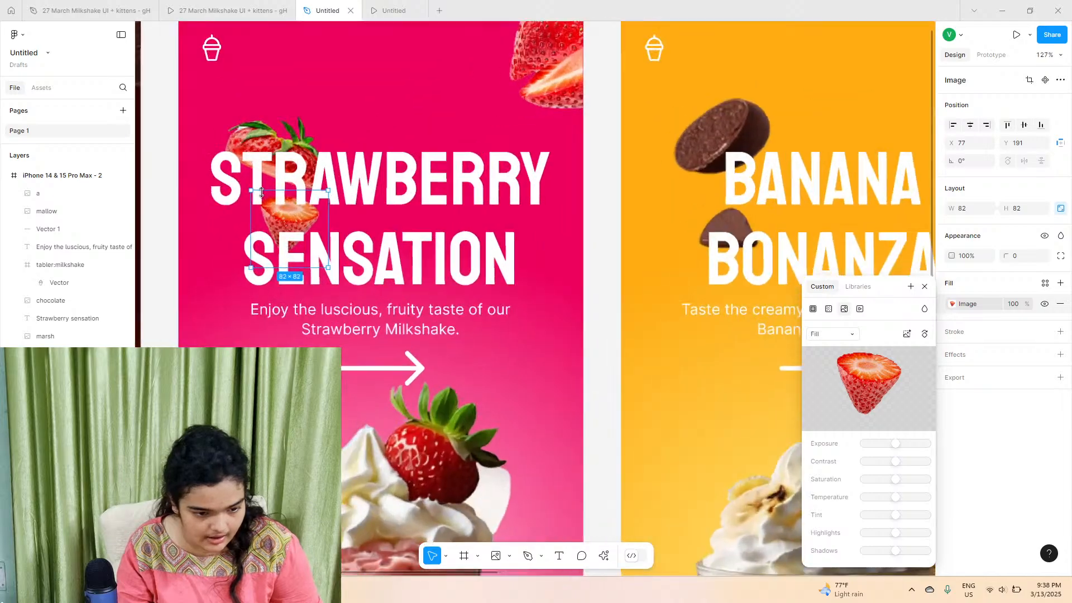
pyautogui.moveTo(249, 196); pyautogui.dragTo(222, 202)
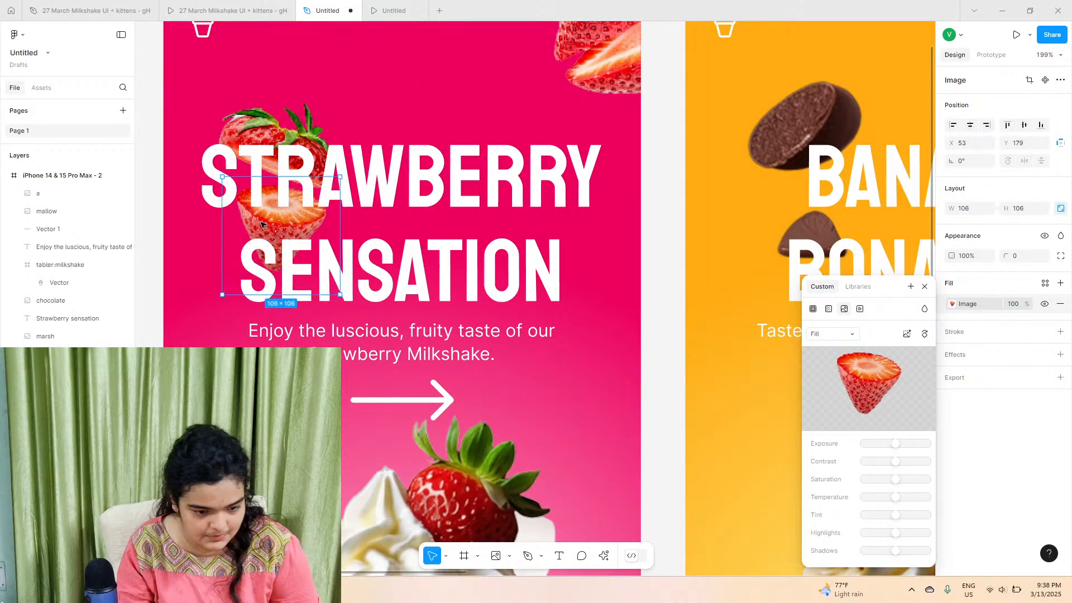
pyautogui.moveTo(299, 237); pyautogui.dragTo(270, 231)
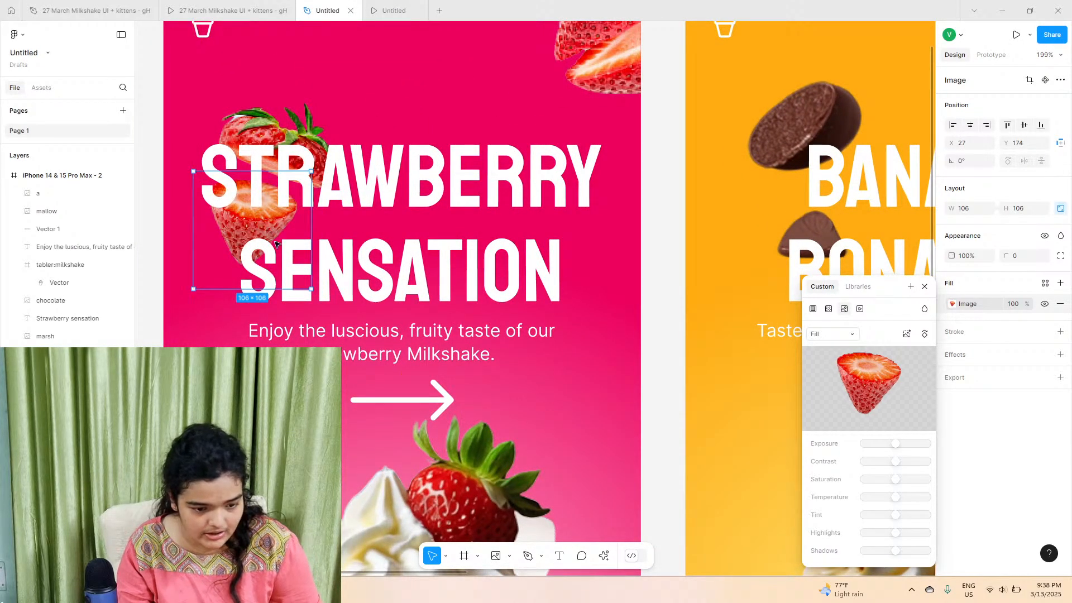
# - Switch to Google Drive, return to the milkshake - 13 March folder and open its banana folder
pyautogui.scroll(-5, 276, 244)
pyautogui.hscroll(2, 701, 147)
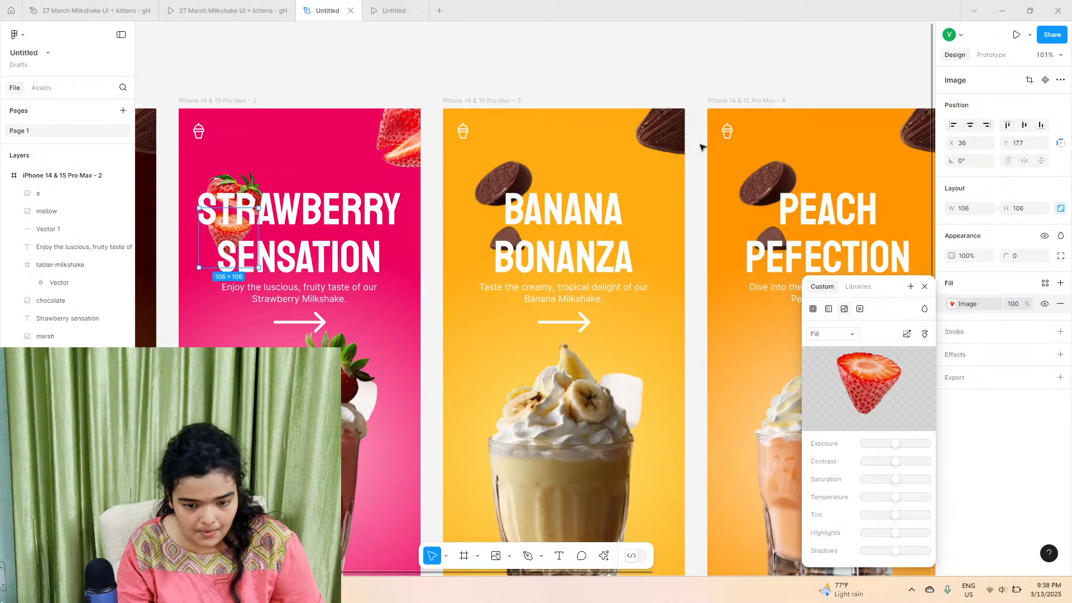
pyautogui.hotkey('alt', 'Tab')
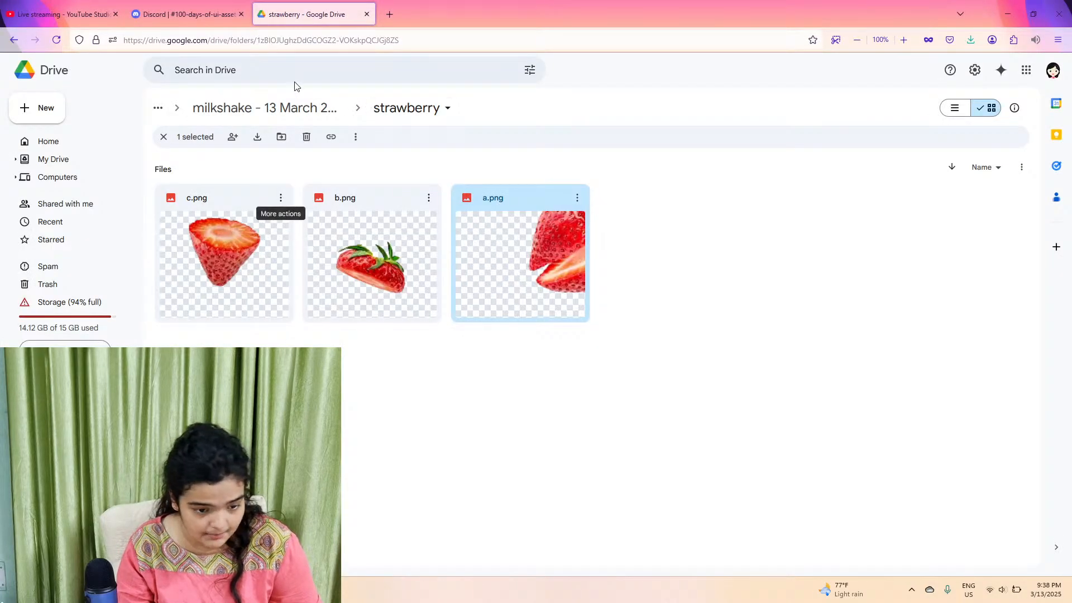
pyautogui.click(273, 107)
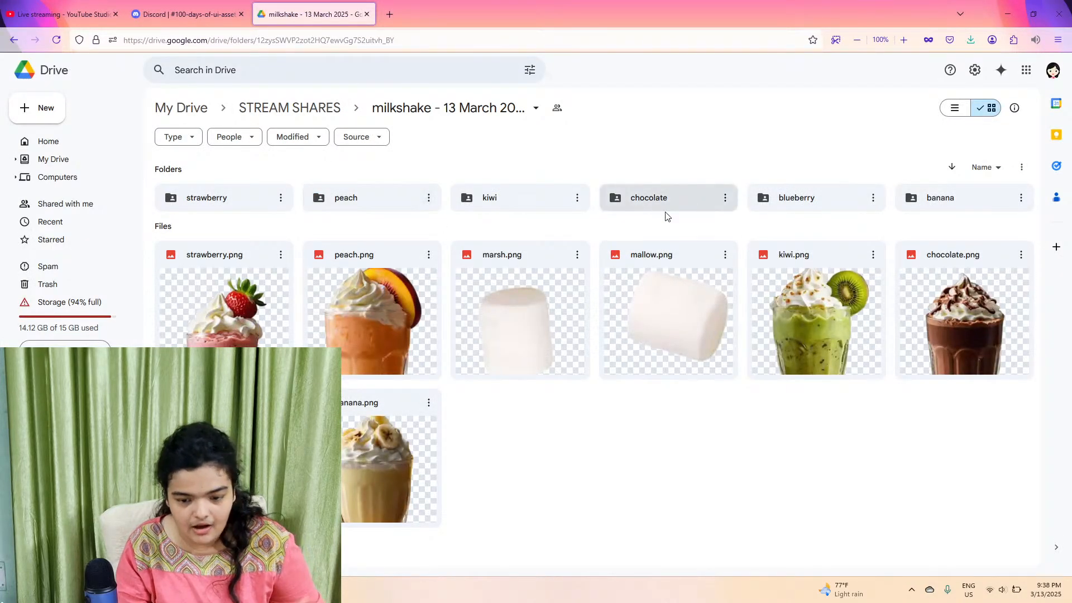
pyautogui.click(953, 207)
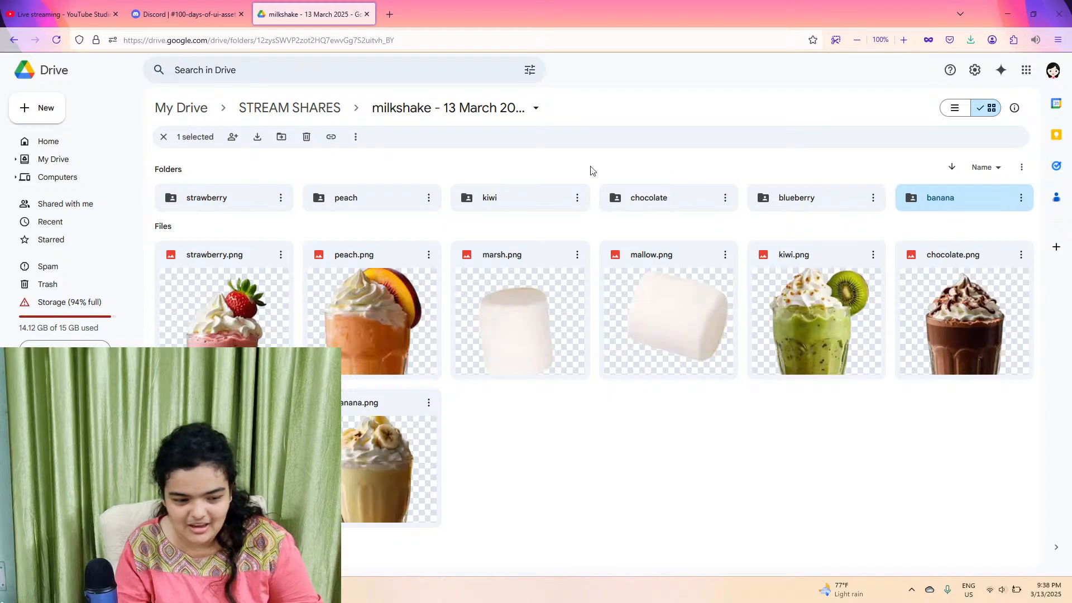
pyautogui.doubleClick(942, 206)
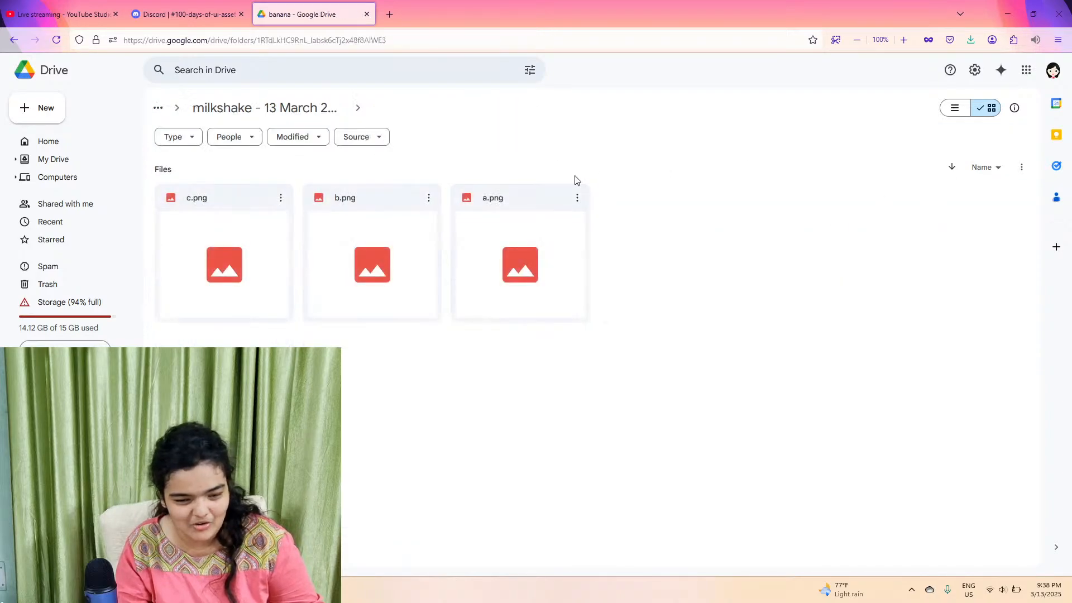
# - Download c.png, b.png and a.png from the banana folder
pyautogui.click(281, 198)
pyautogui.click(262, 157)
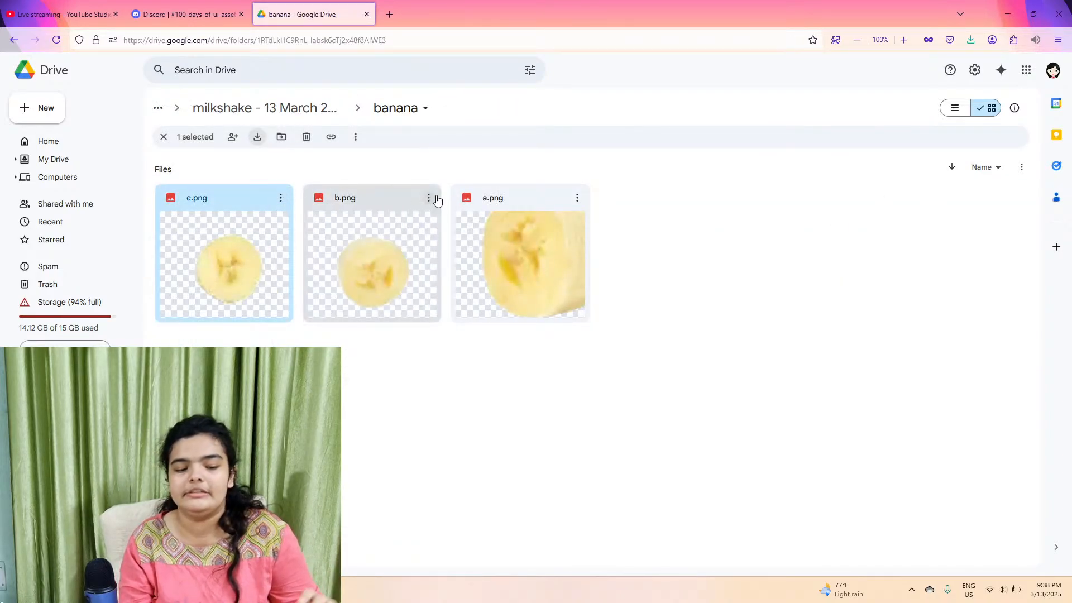
pyautogui.click(429, 198)
pyautogui.click(558, 204)
pyautogui.click(577, 198)
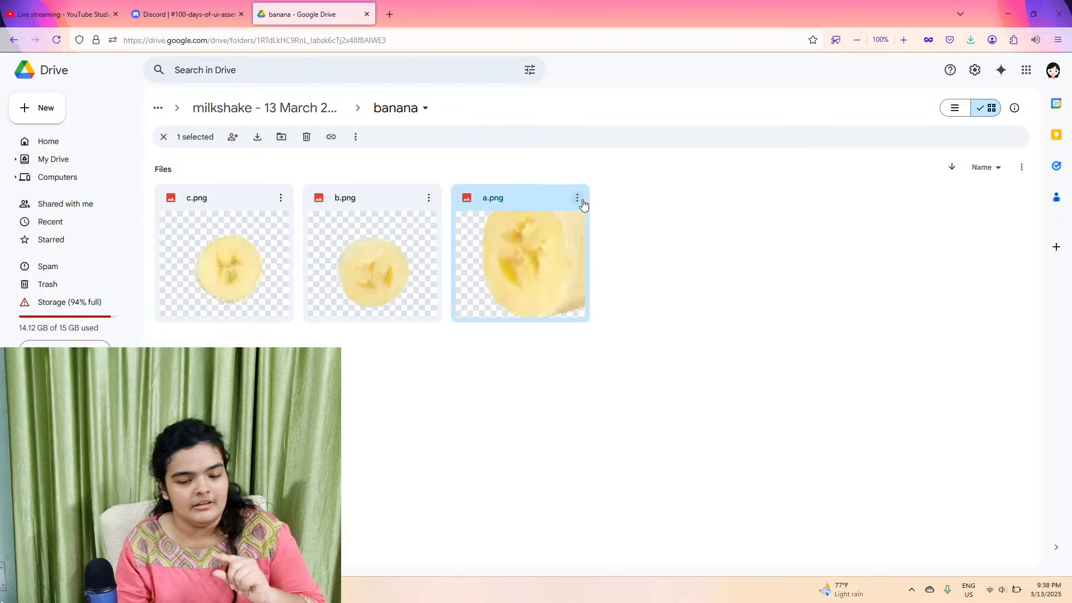
pyautogui.click(632, 250)
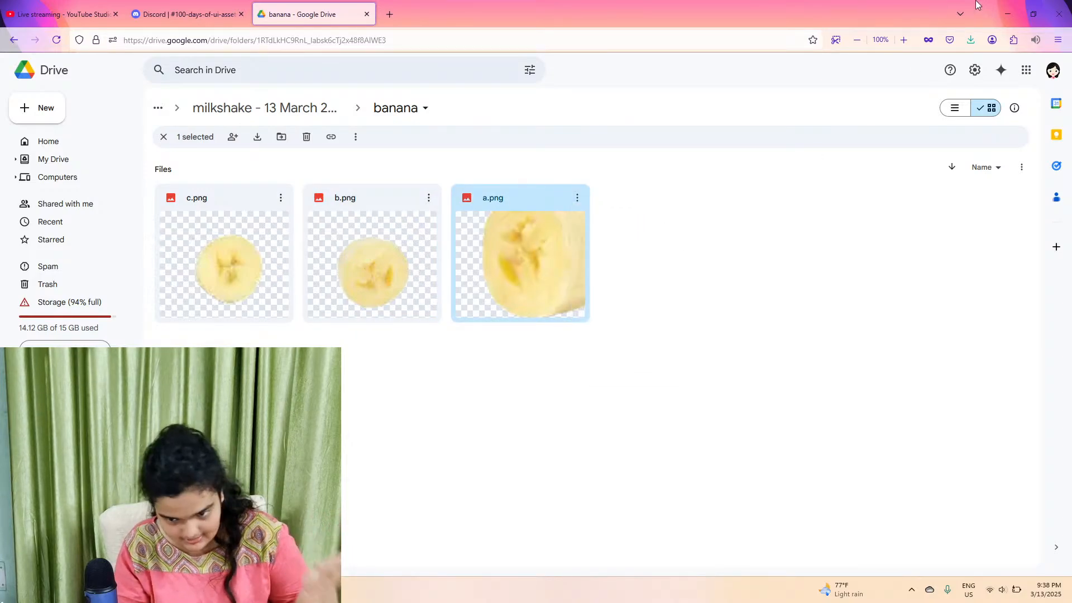
# - Back in Figma, replace the fill of the banana frame's corner chocolate image with a(2)
pyautogui.click(1002, 9)
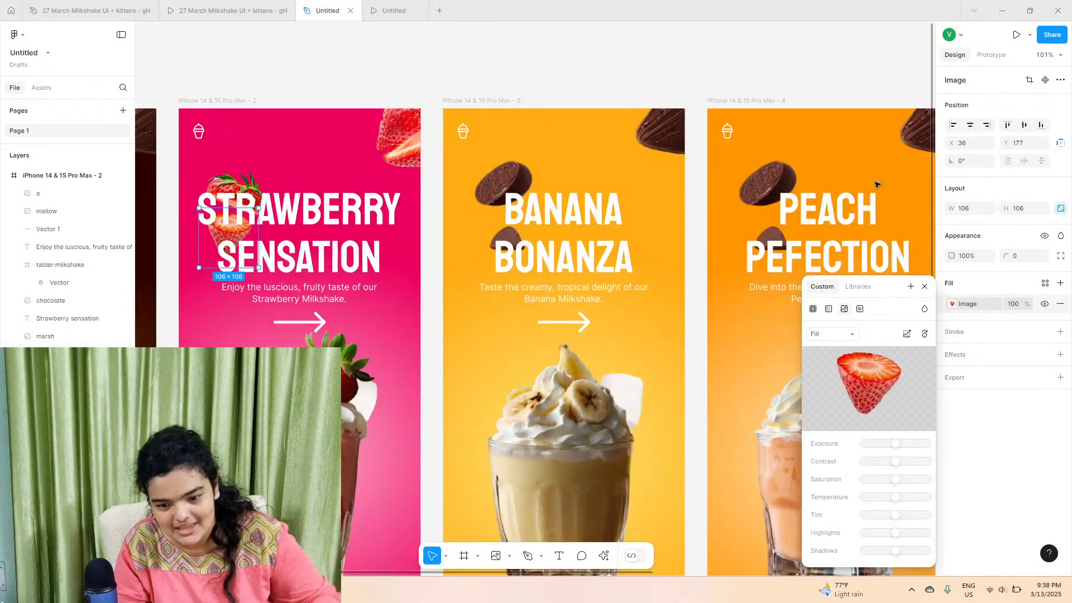
pyautogui.click(649, 146)
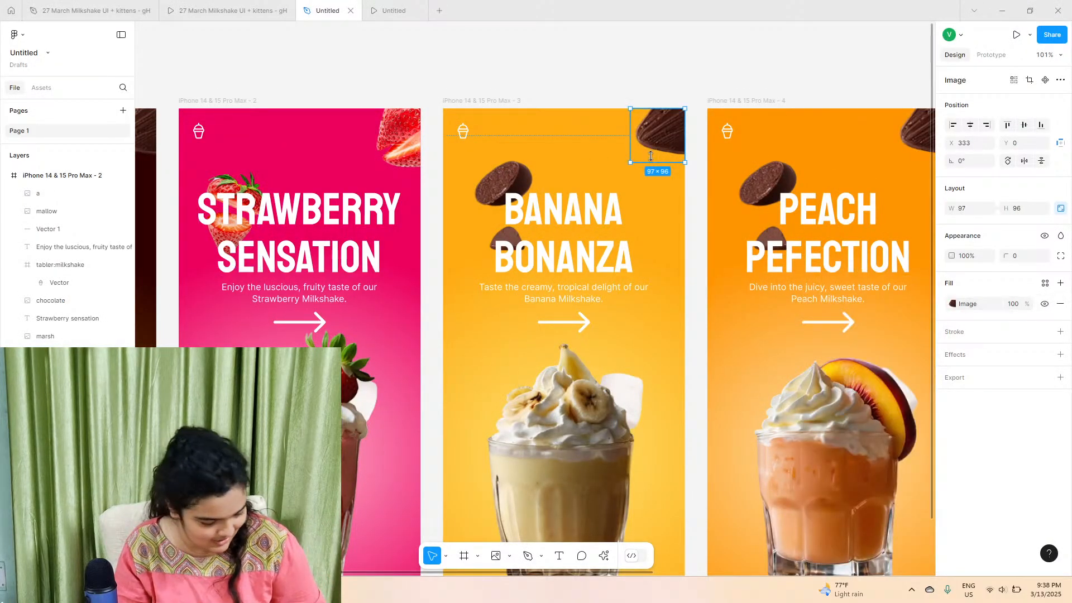
pyautogui.click(972, 303)
pyautogui.click(869, 378)
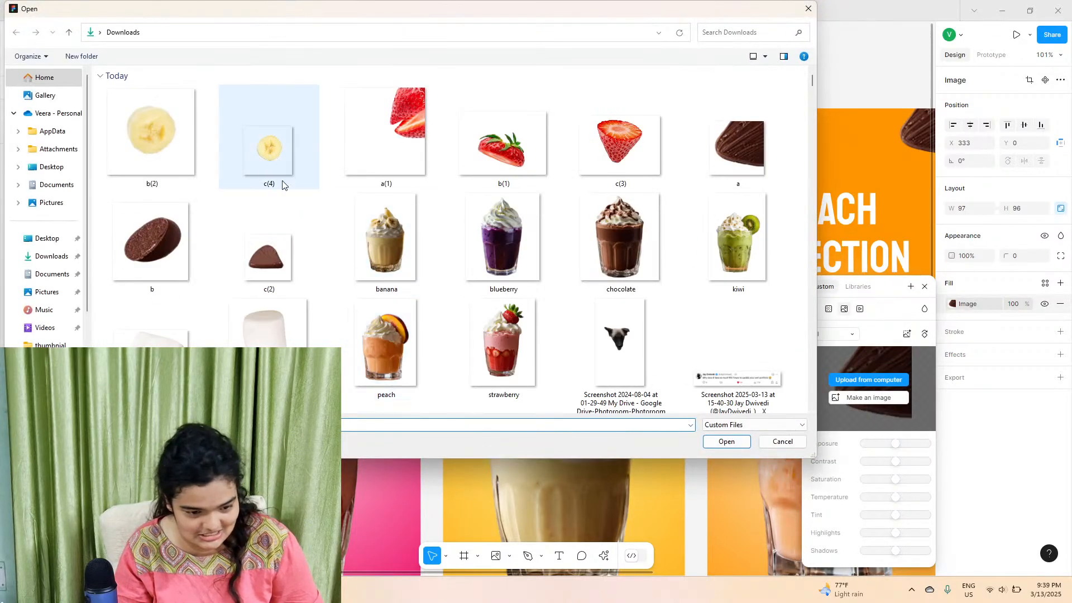
pyautogui.click(158, 156)
pyautogui.click(726, 441)
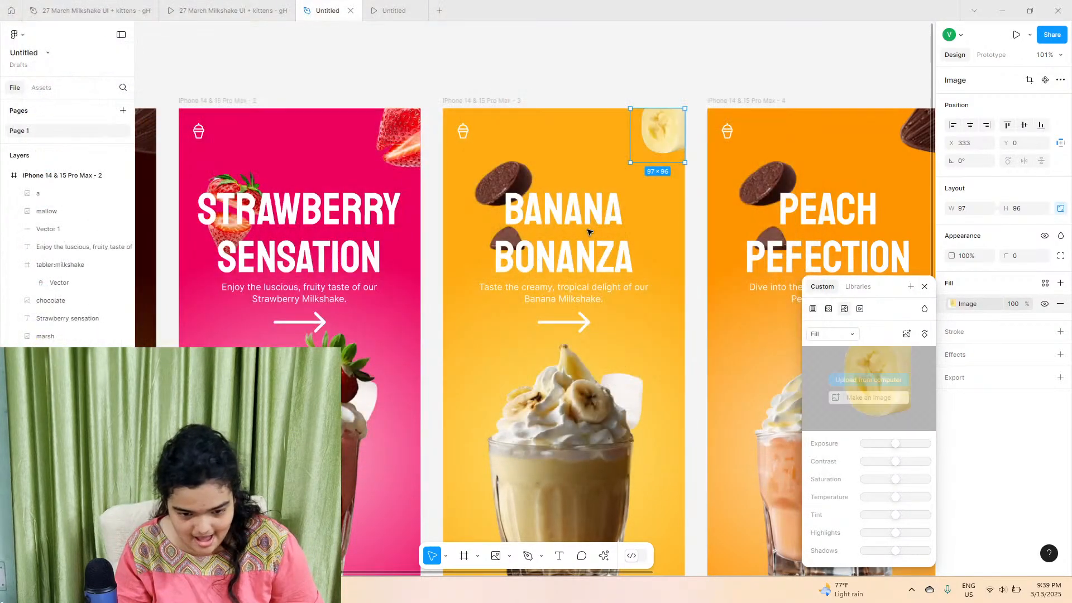
# - Replace the larger chocolate piece behind the banana headline with b(2) and enlarge it to about 182 × 187 at about X 12, Y 53
pyautogui.click(587, 232)
pyautogui.click(499, 179)
pyautogui.click(958, 305)
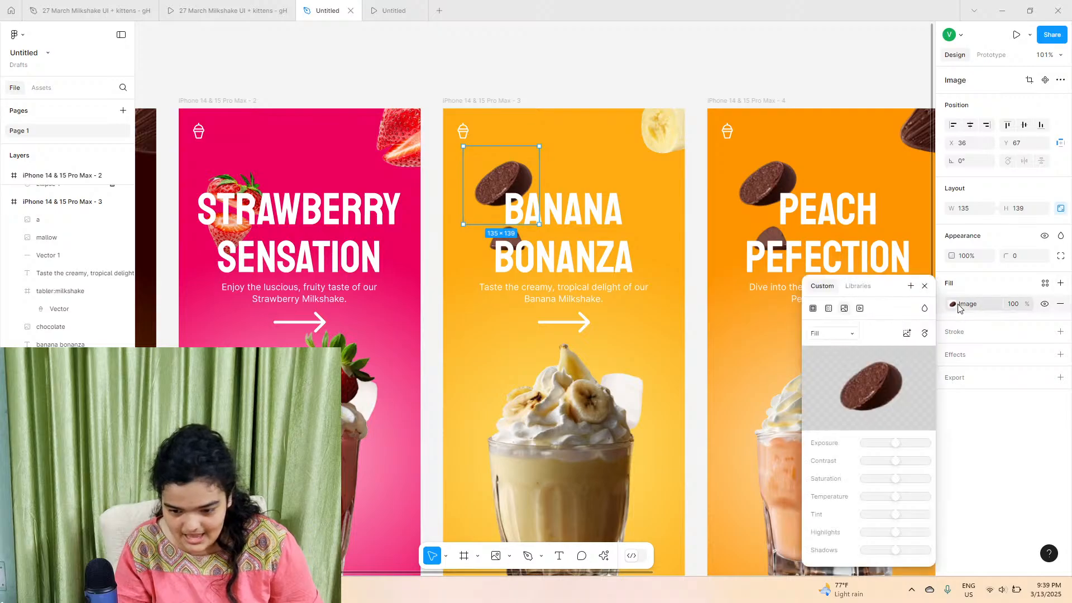
pyautogui.click(869, 379)
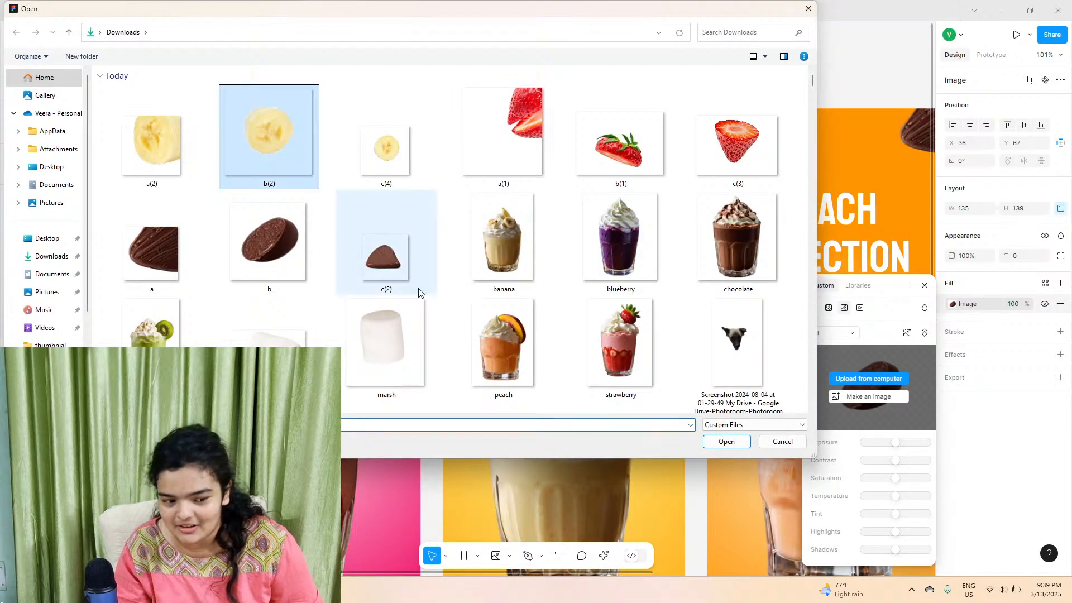
pyautogui.click(724, 441)
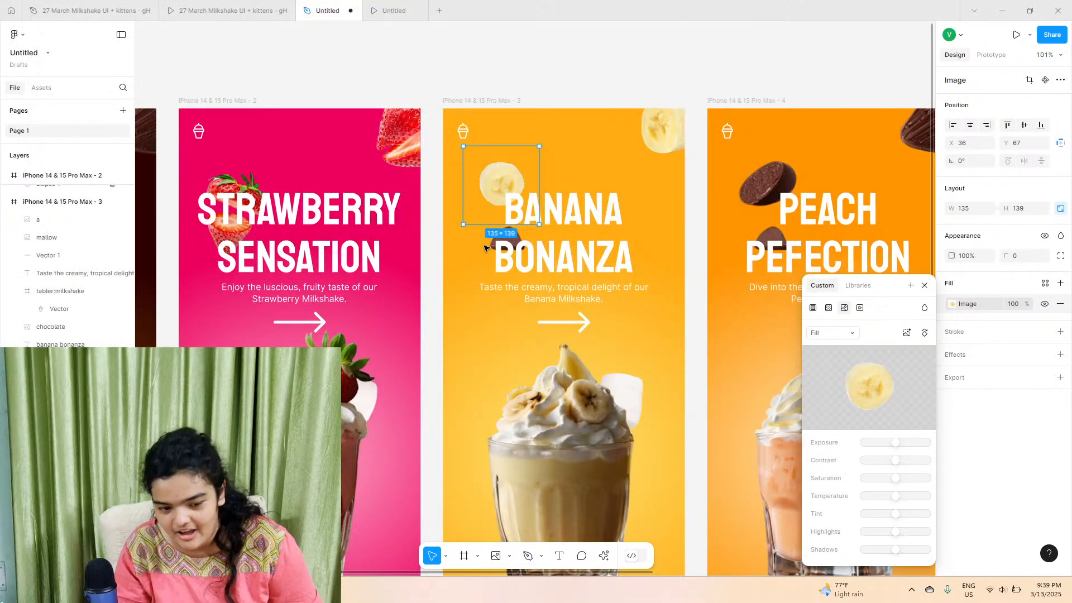
pyautogui.moveTo(495, 226); pyautogui.dragTo(491, 251)
pyautogui.moveTo(489, 205); pyautogui.dragTo(489, 195)
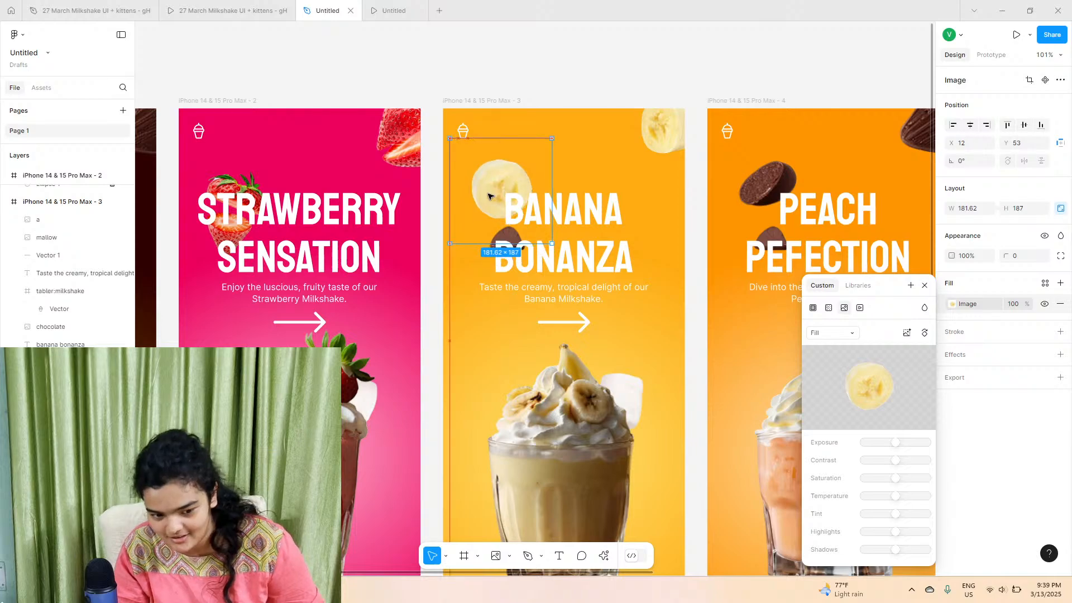
# - Enlarge the banana frame's corner image to about 116 × 114, flush with the frame's upper-right corner
pyautogui.scroll(3, 606, 126)
pyautogui.click(649, 152)
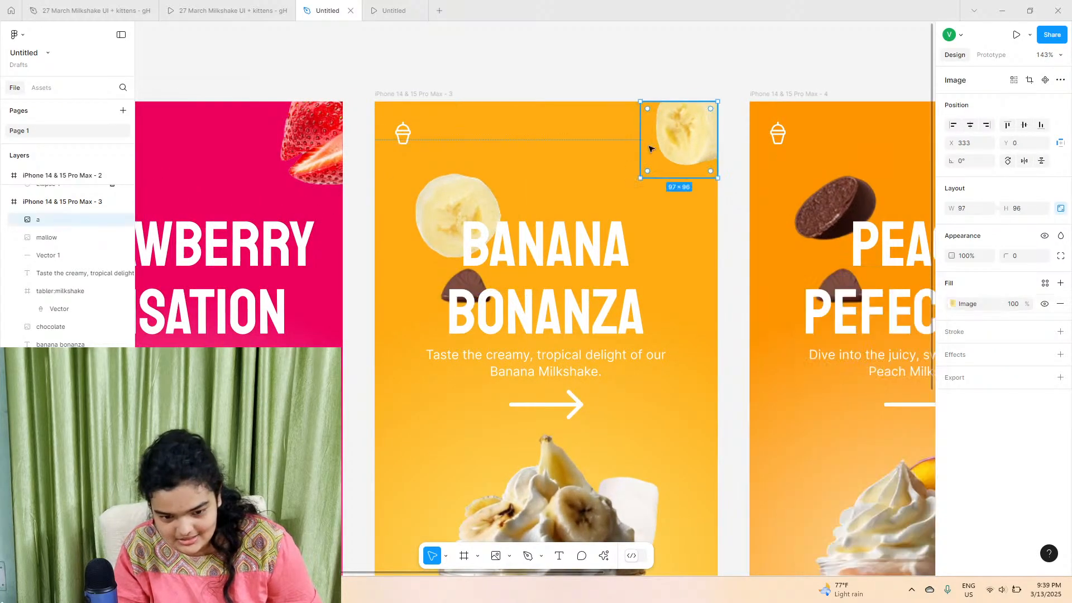
pyautogui.moveTo(620, 167); pyautogui.dragTo(622, 173)
pyautogui.moveTo(703, 139); pyautogui.dragTo(701, 146)
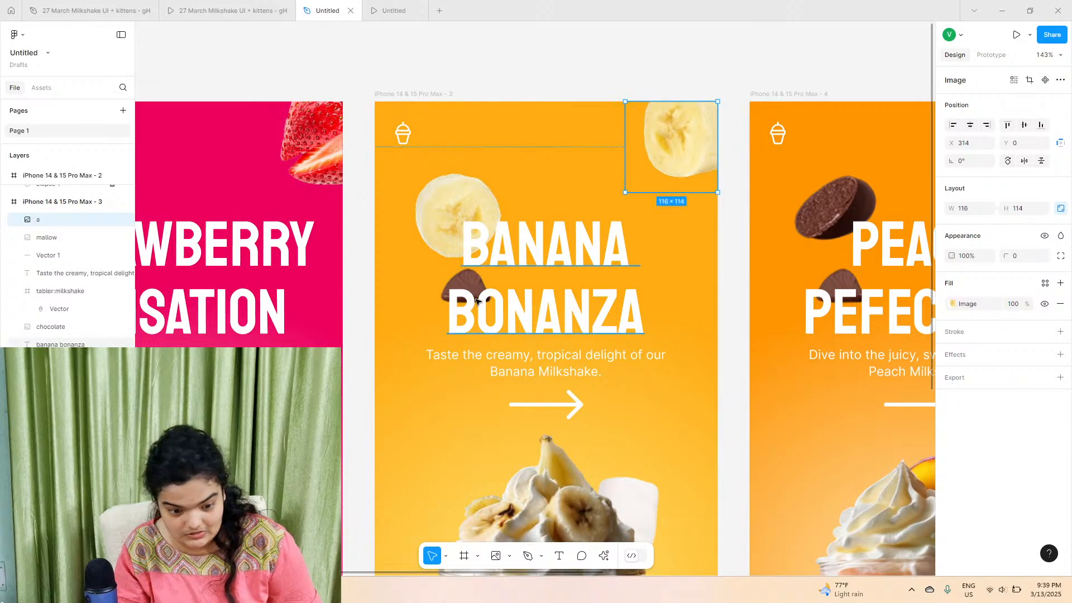
# - Replace the smaller chocolate piece behind the banana headline with c(4), widen it to about 106 × 82 and move it to about X 31, Y 199
pyautogui.click(442, 227)
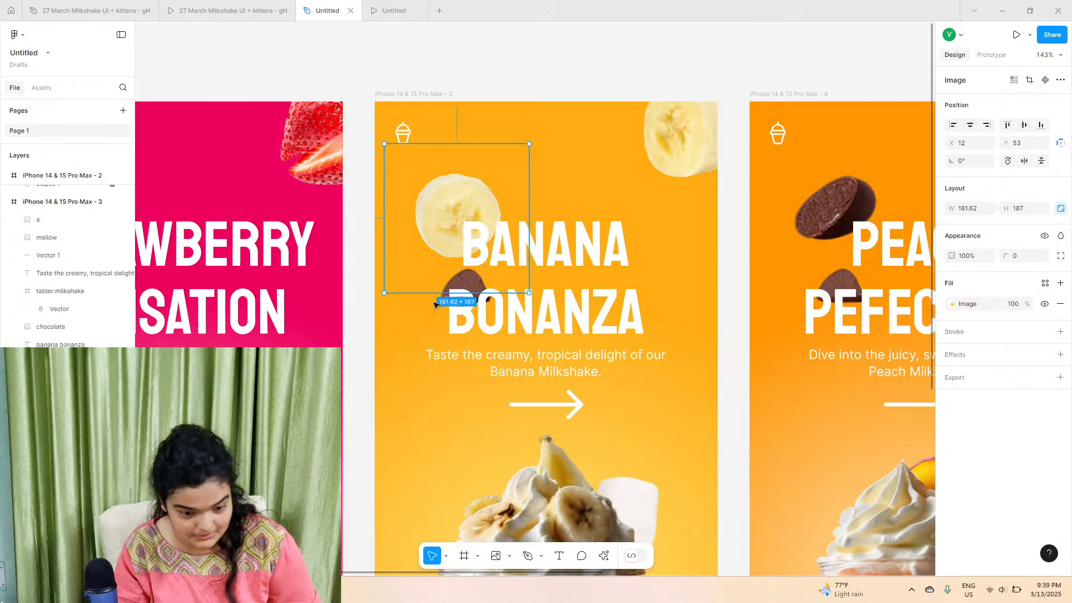
pyautogui.click(435, 304)
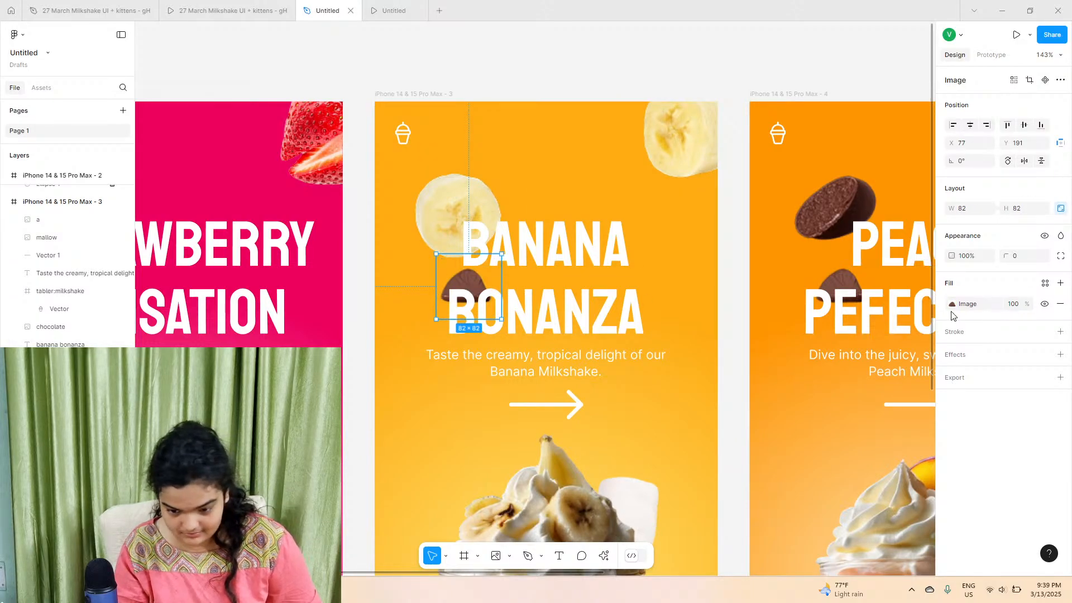
pyautogui.click(952, 303)
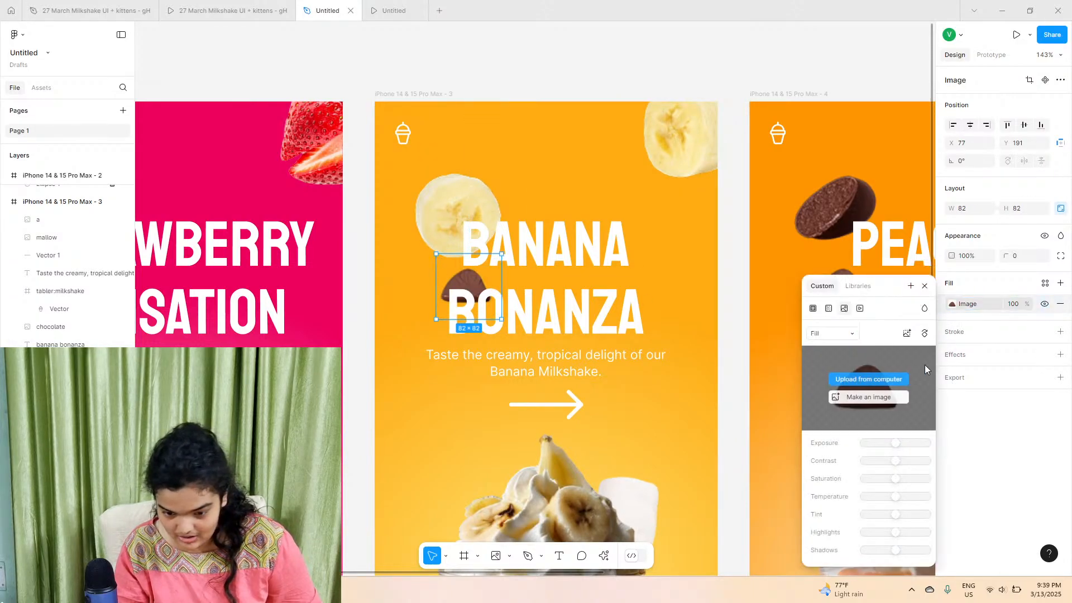
pyautogui.click(886, 380)
pyautogui.click(339, 163)
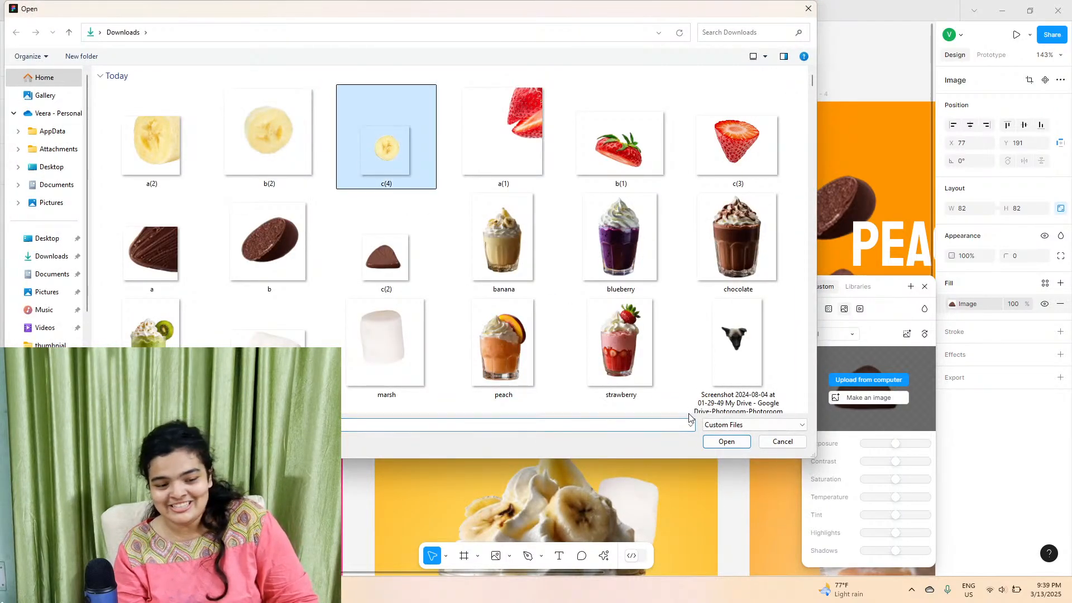
pyautogui.click(726, 441)
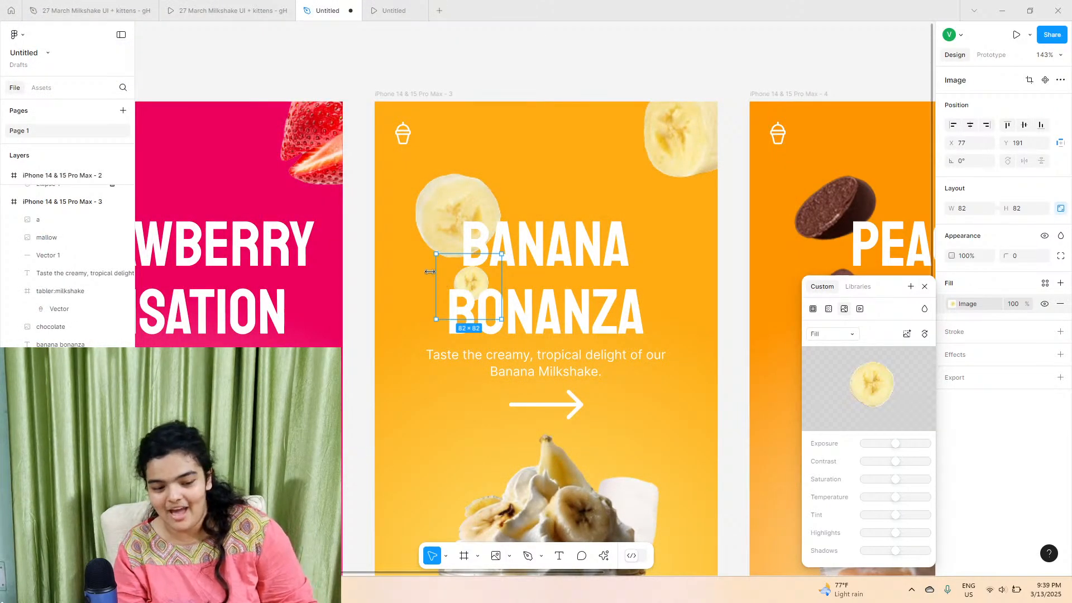
pyautogui.moveTo(429, 272); pyautogui.dragTo(425, 288)
# - Select the peach frame's corner chocolate image, then switch to Google Drive and open the milkshake folder's peach folder
pyautogui.hscroll(7, 519, 290)
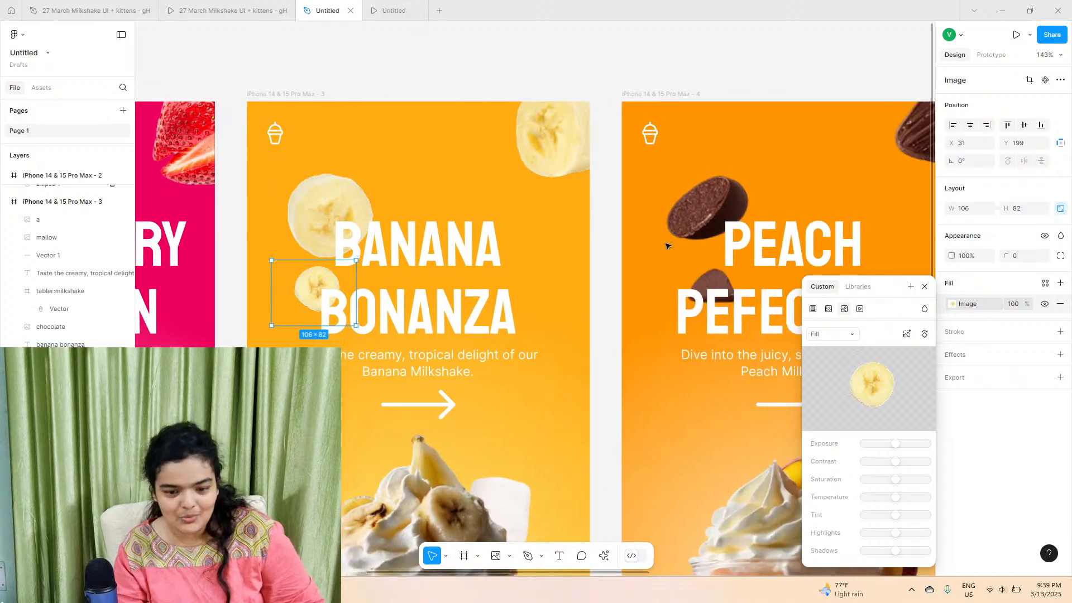
pyautogui.click(667, 154)
pyautogui.click(246, 10)
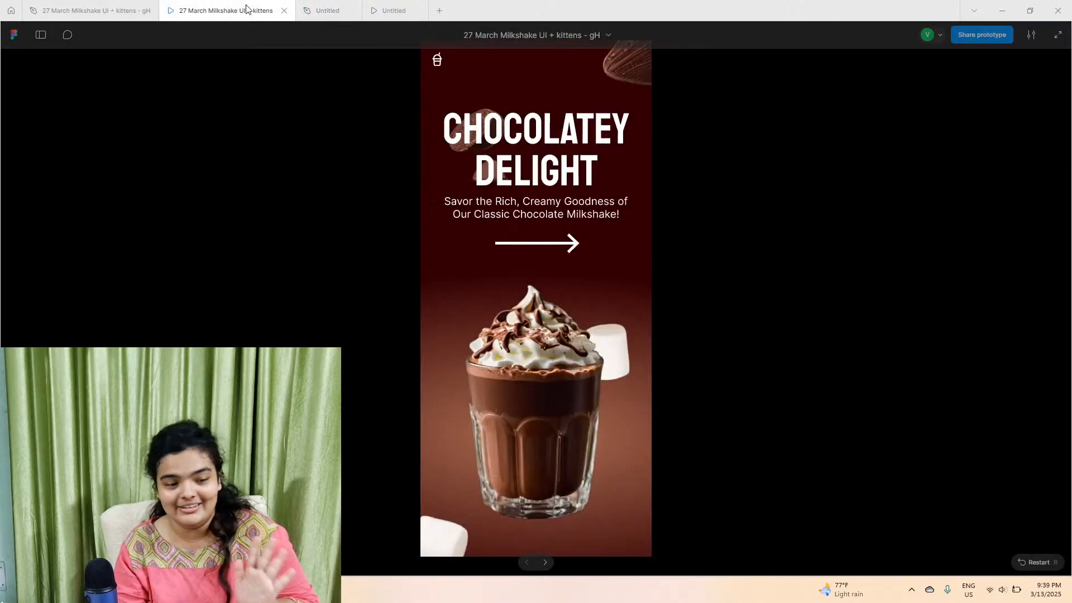
pyautogui.click(311, 4)
pyautogui.hotkey('alt', 'Tab')
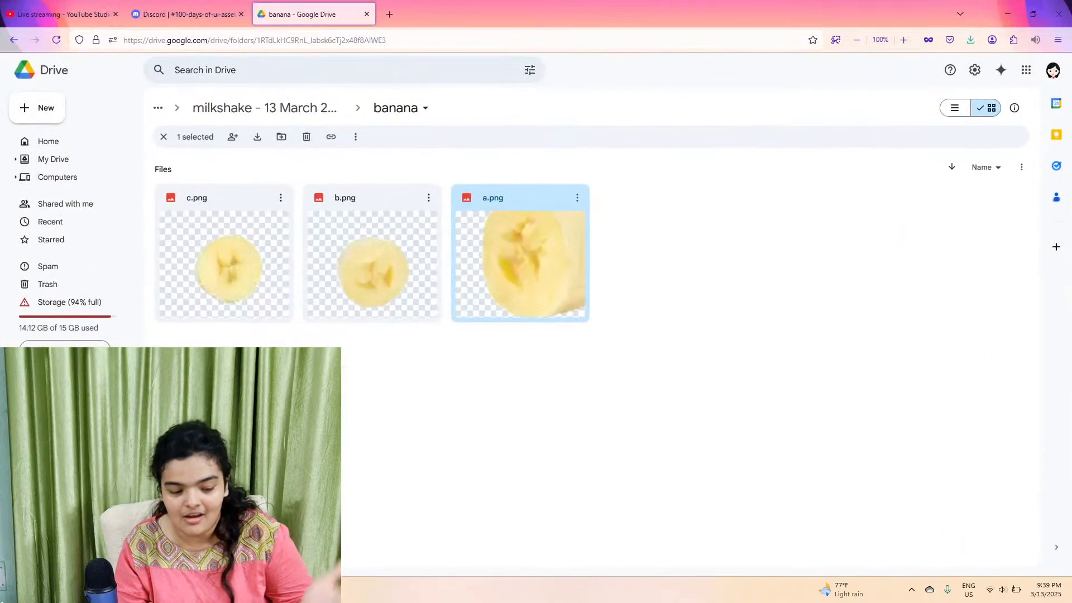
pyautogui.click(300, 106)
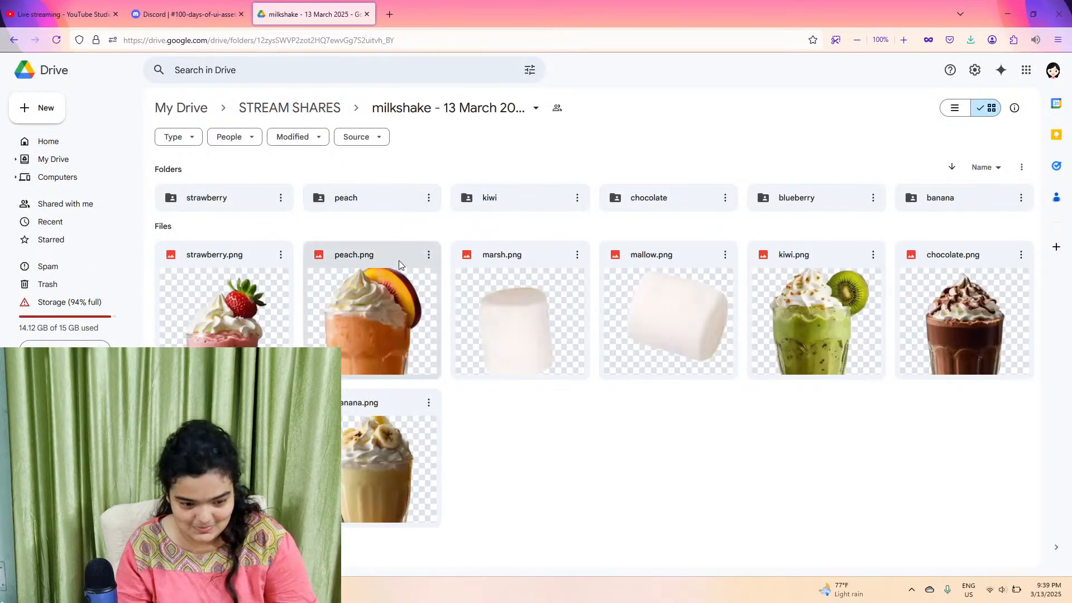
pyautogui.doubleClick(407, 199)
# - Download c.png, b.png and a.png from the peach folder
pyautogui.click(280, 197)
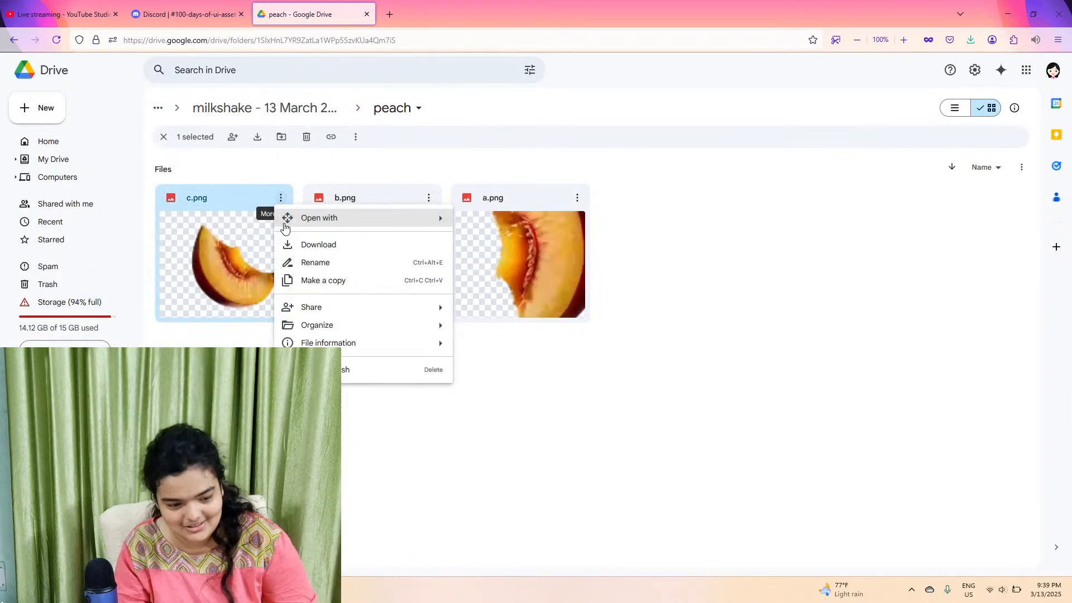
pyautogui.click(430, 213)
pyautogui.click(428, 202)
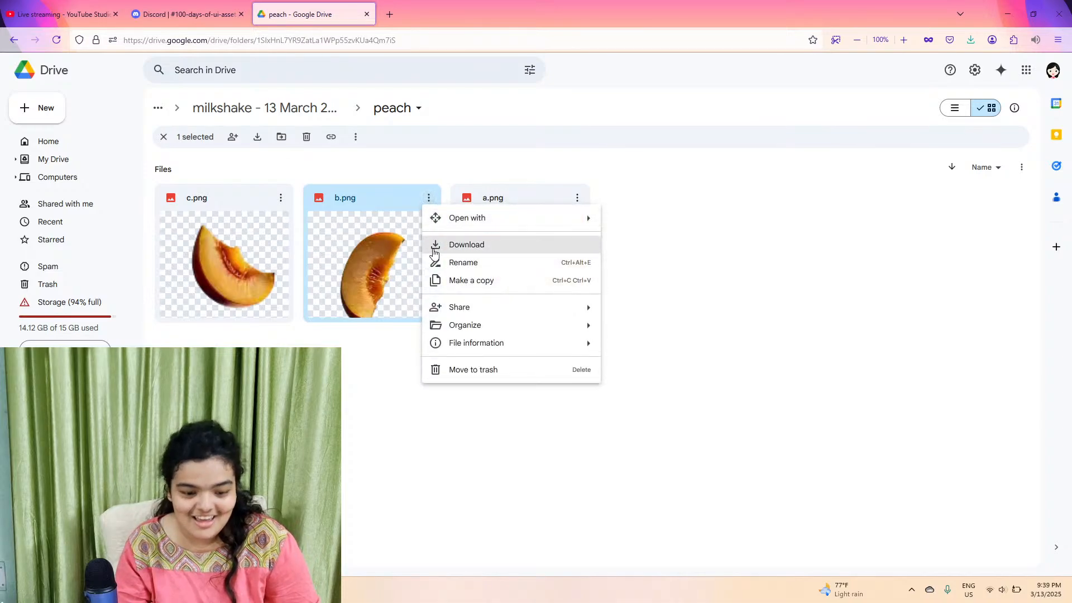
pyautogui.click(532, 183)
pyautogui.click(577, 198)
pyautogui.click(578, 238)
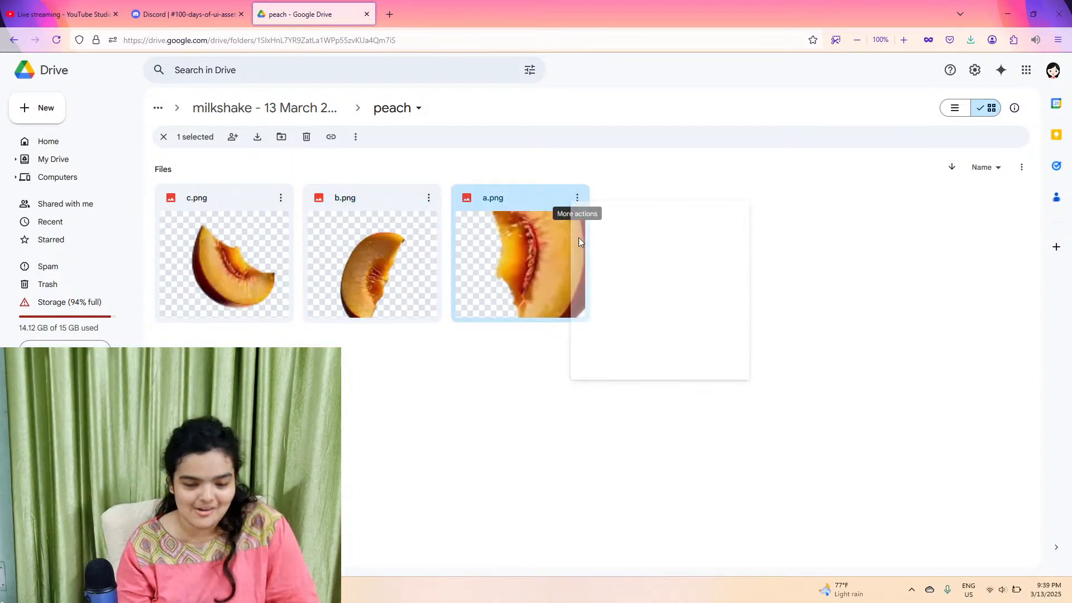
# - Back in Figma, replace the fill of the peach frame's corner chocolate image with a(3)
pyautogui.click(283, 589)
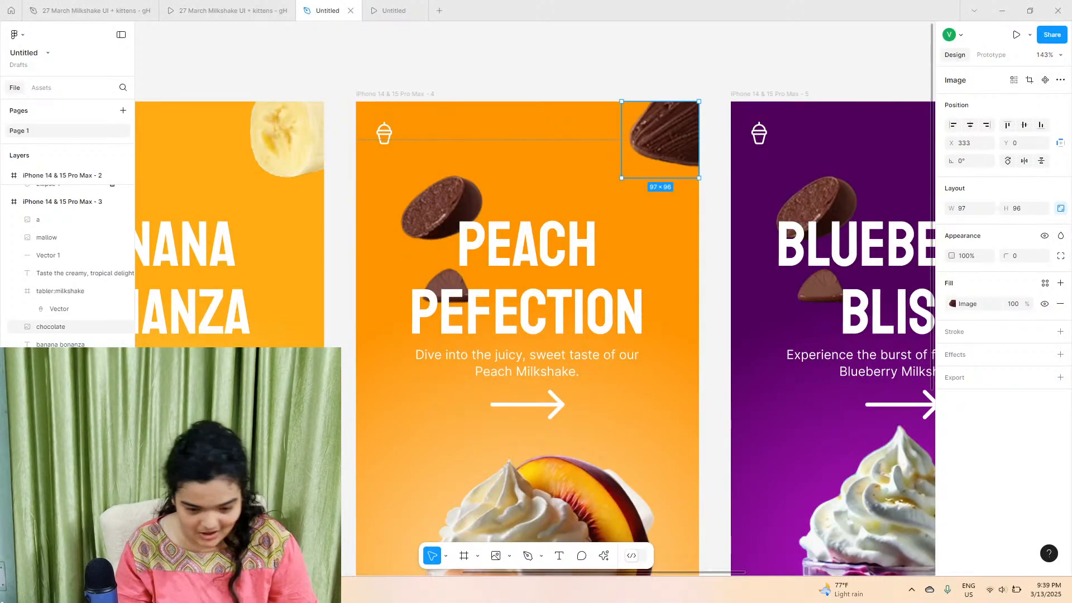
pyautogui.click(953, 304)
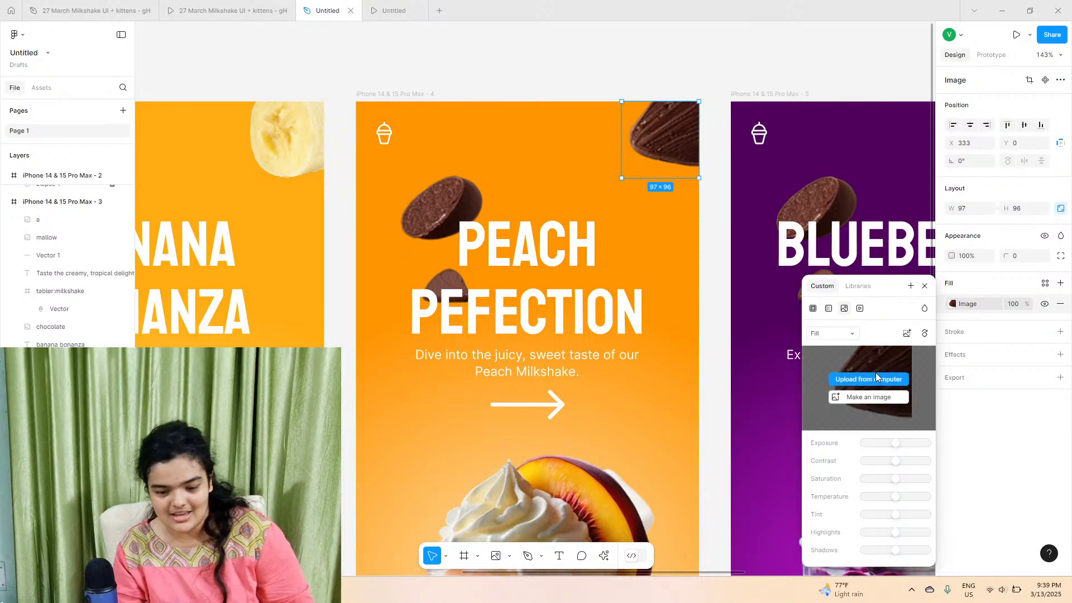
pyautogui.click(870, 378)
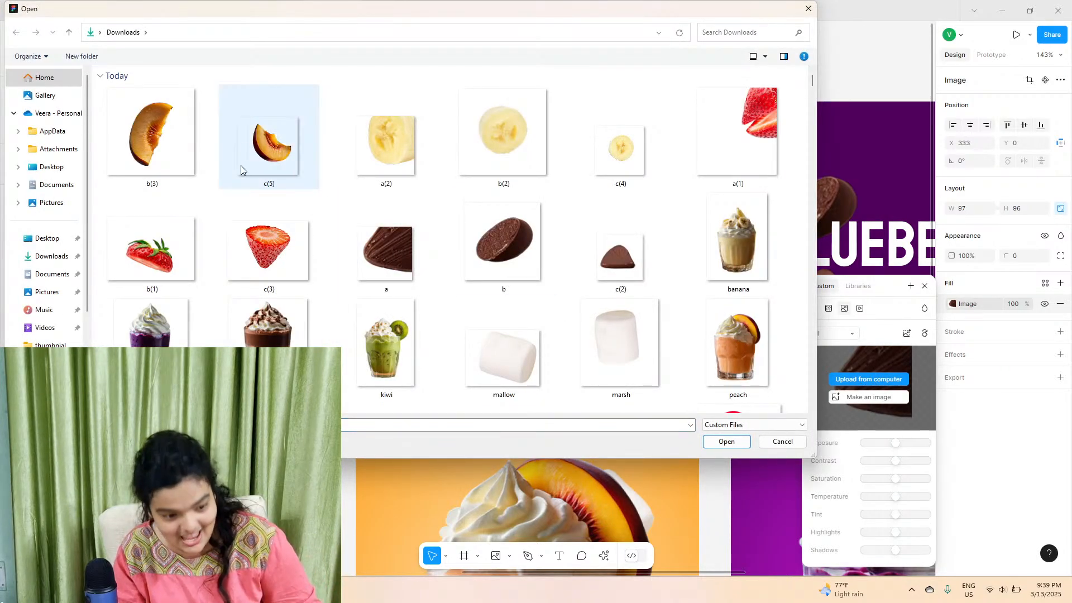
pyautogui.click(196, 152)
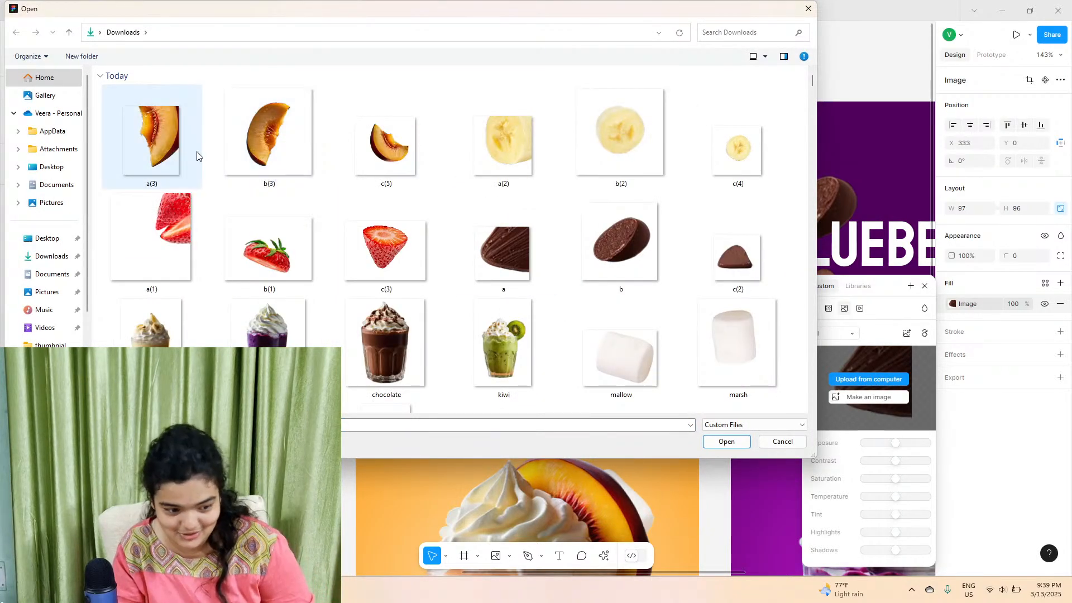
pyautogui.click(725, 442)
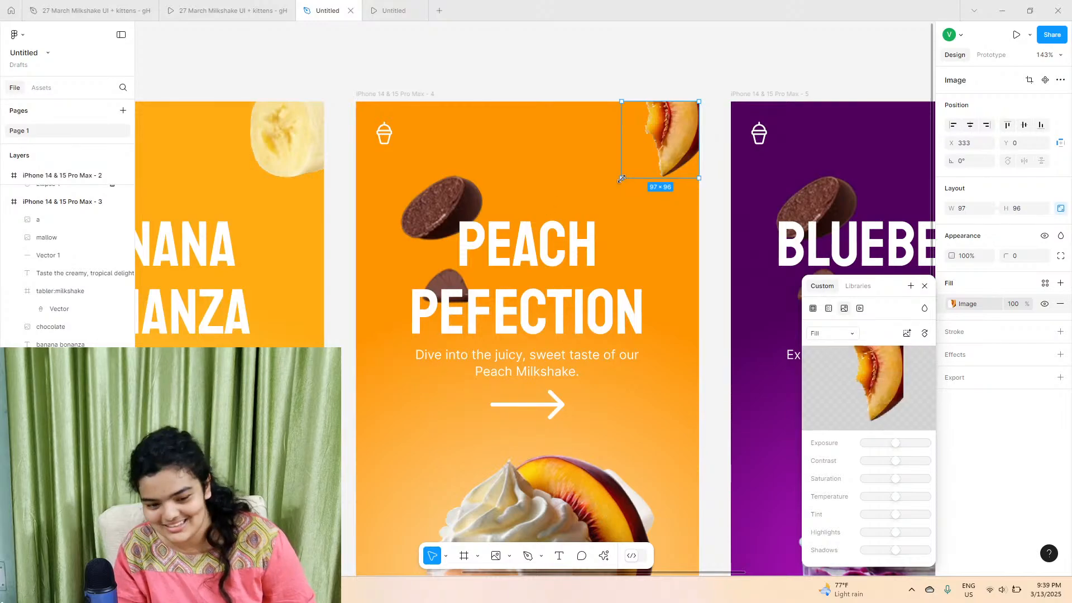
# - Enlarge the peach frame's corner slice to about 112 × 111 and align it with the frame's upper edge at Y 0
pyautogui.moveTo(627, 171); pyautogui.dragTo(609, 188)
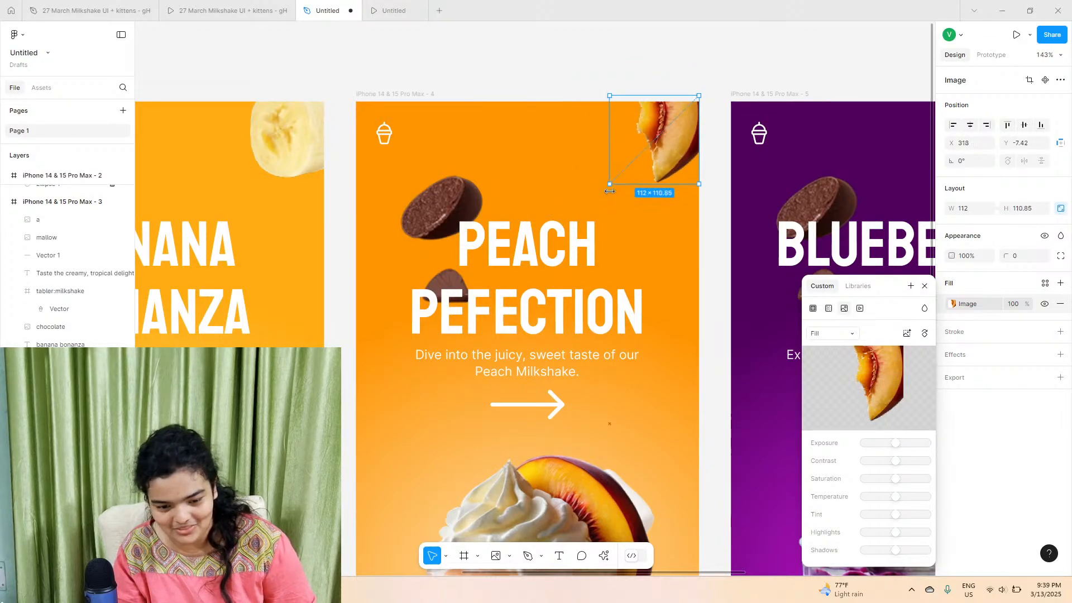
pyautogui.moveTo(691, 178); pyautogui.dragTo(691, 180)
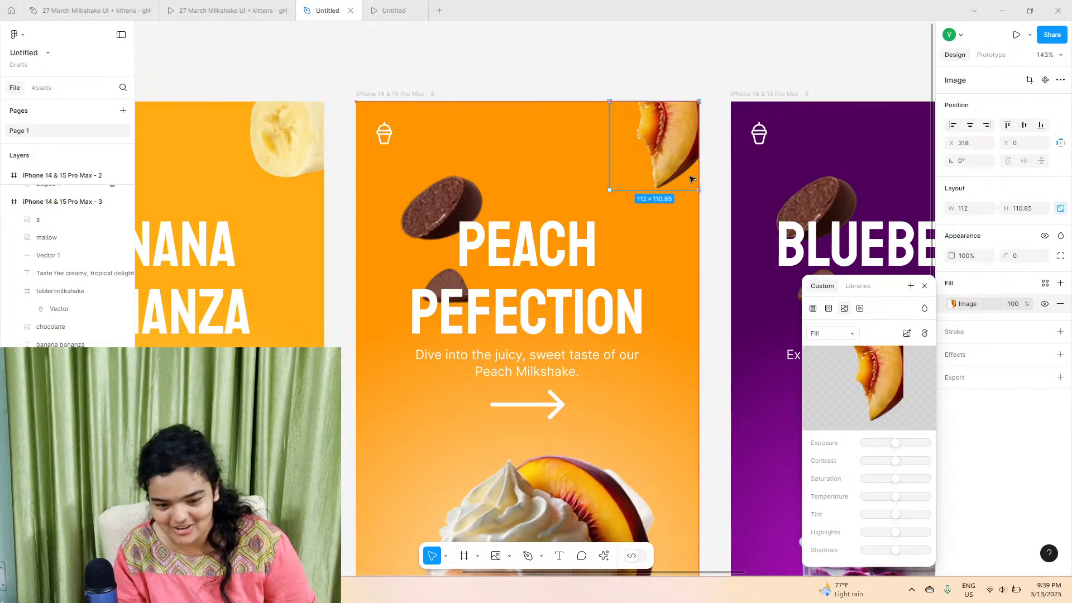
# - Replace the larger chocolate piece behind the peach headline with b(3) and enlarge it to about 185 × 190
pyautogui.click(429, 192)
pyautogui.click(965, 303)
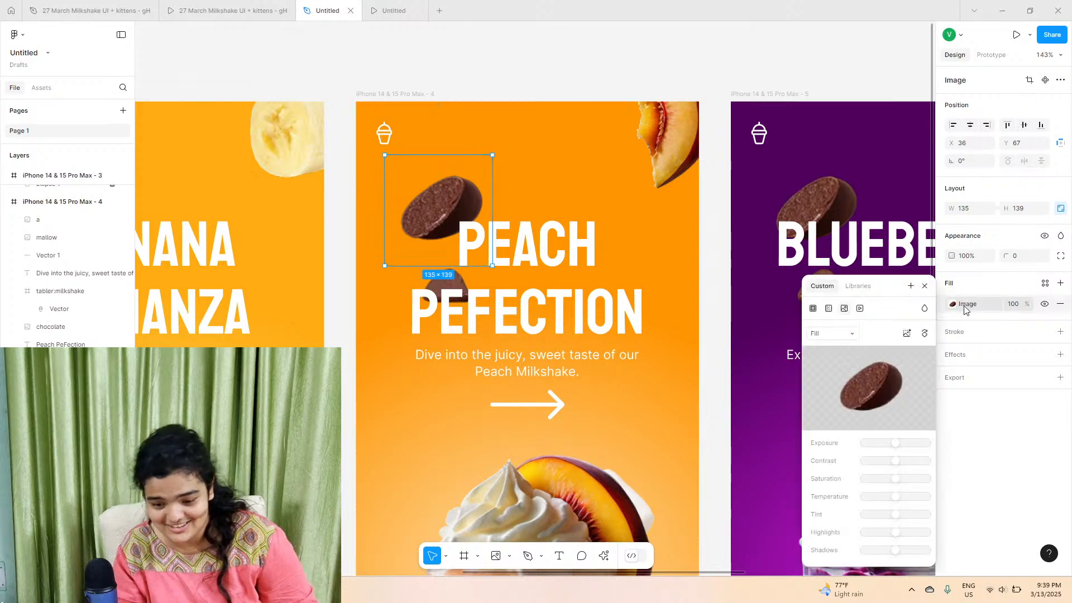
pyautogui.click(862, 390)
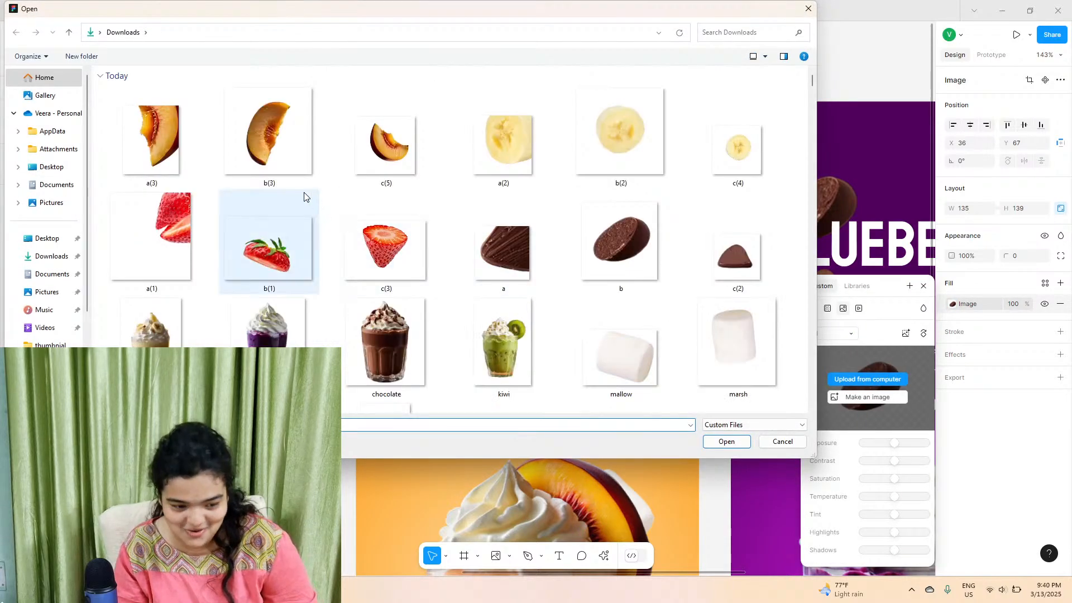
pyautogui.click(269, 136)
pyautogui.click(725, 442)
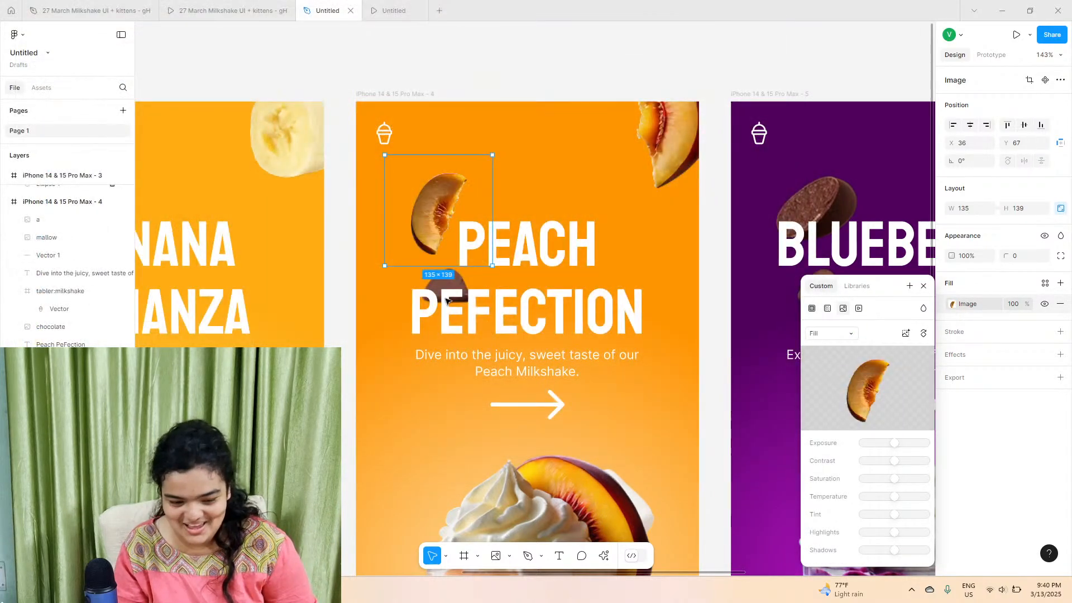
pyautogui.moveTo(510, 204); pyautogui.dragTo(532, 212)
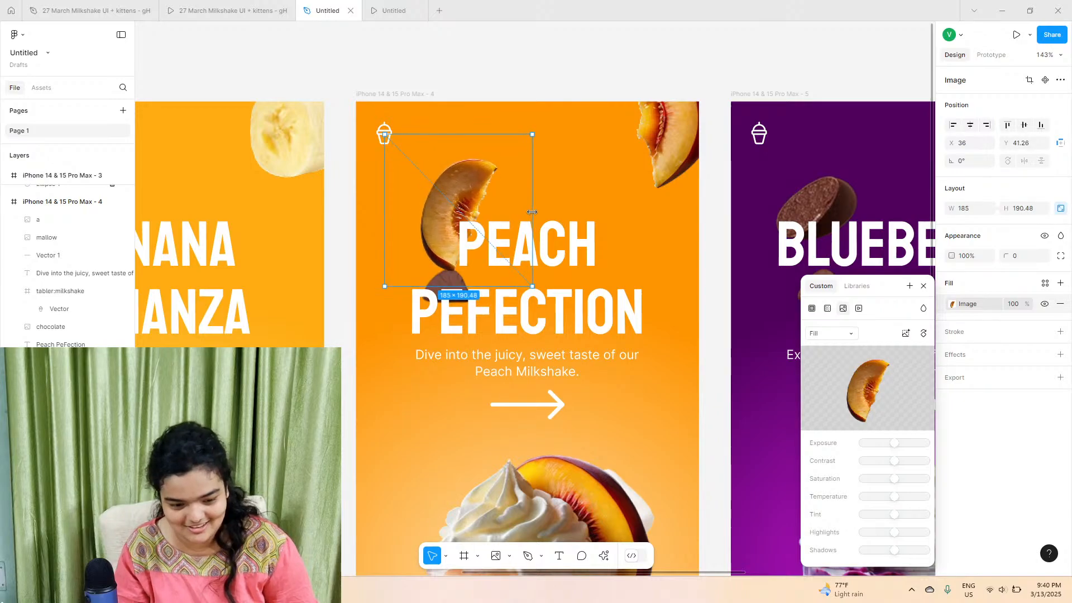
pyautogui.press('Escape')
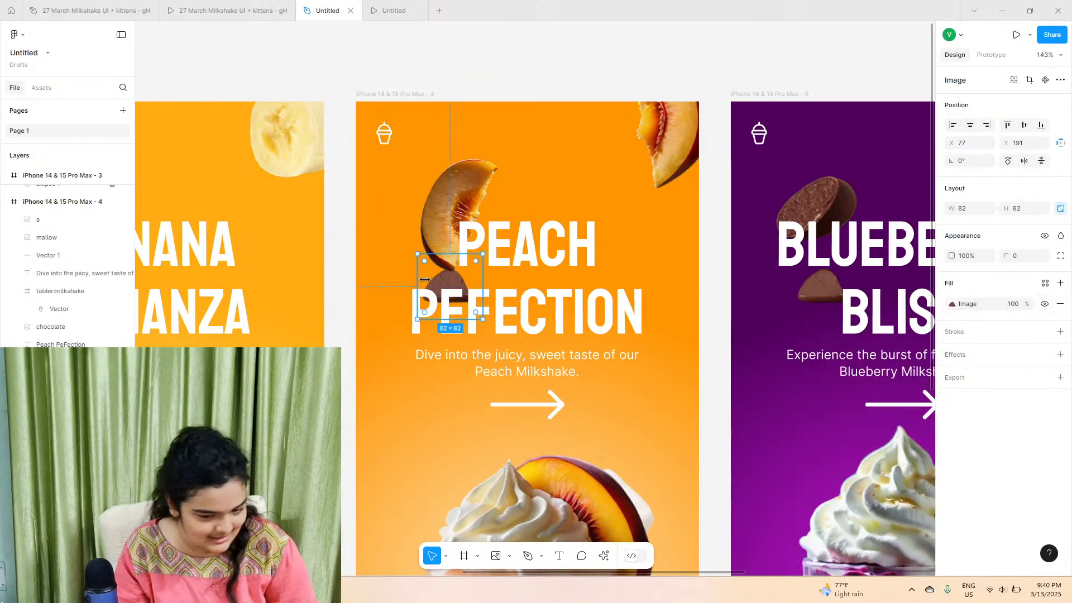
# - Replace the smaller chocolate piece behind the peach headline with c(5), enlarge it to about 100 × 100 and place it near X 27, Y 188
pyautogui.moveTo(444, 284); pyautogui.dragTo(414, 304)
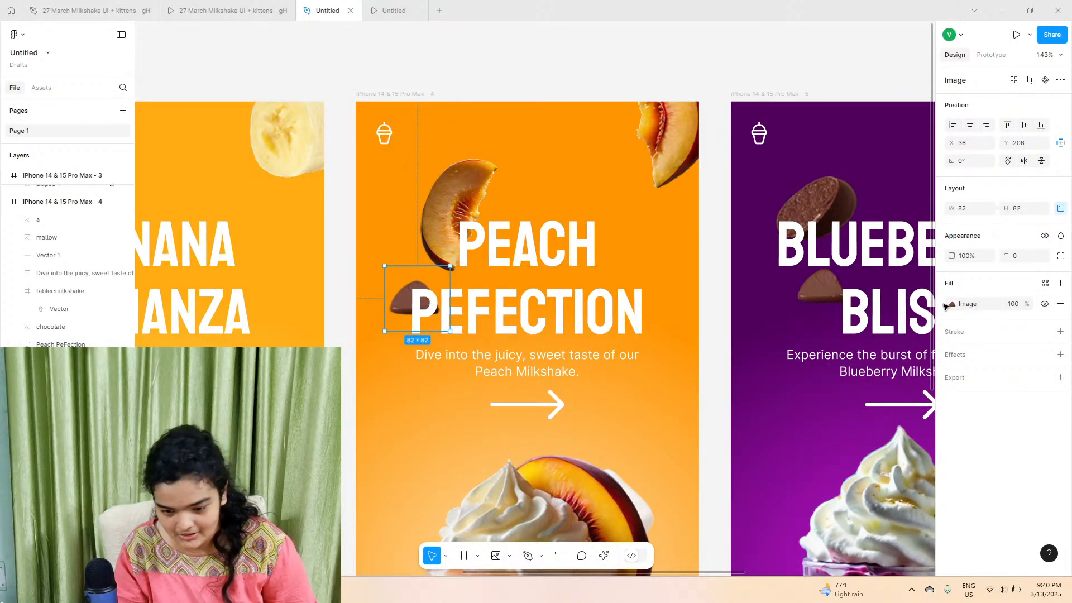
pyautogui.click(947, 304)
pyautogui.click(868, 379)
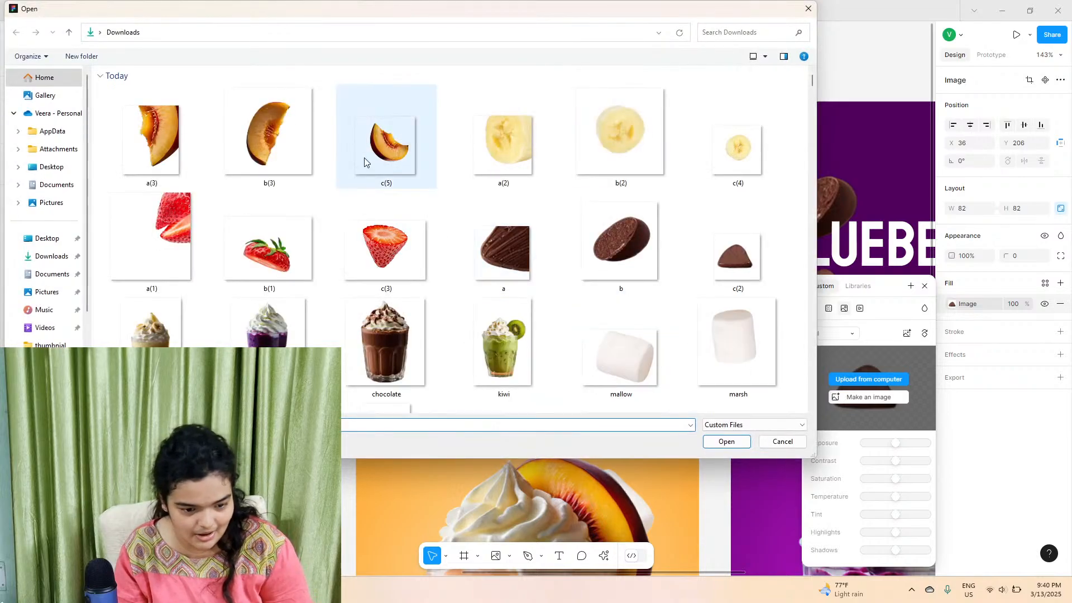
pyautogui.click(364, 162)
pyautogui.click(726, 442)
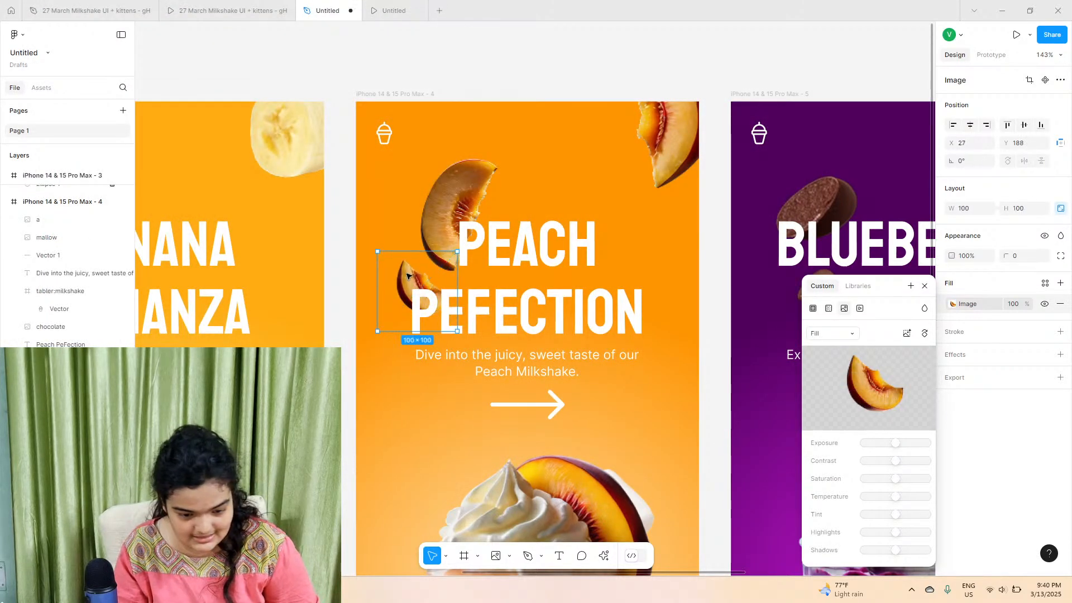
# - Switch to Google Drive and open the blueberry folder inside the milkshake folder
pyautogui.hscroll(5, 487, 100)
pyautogui.click(505, 74)
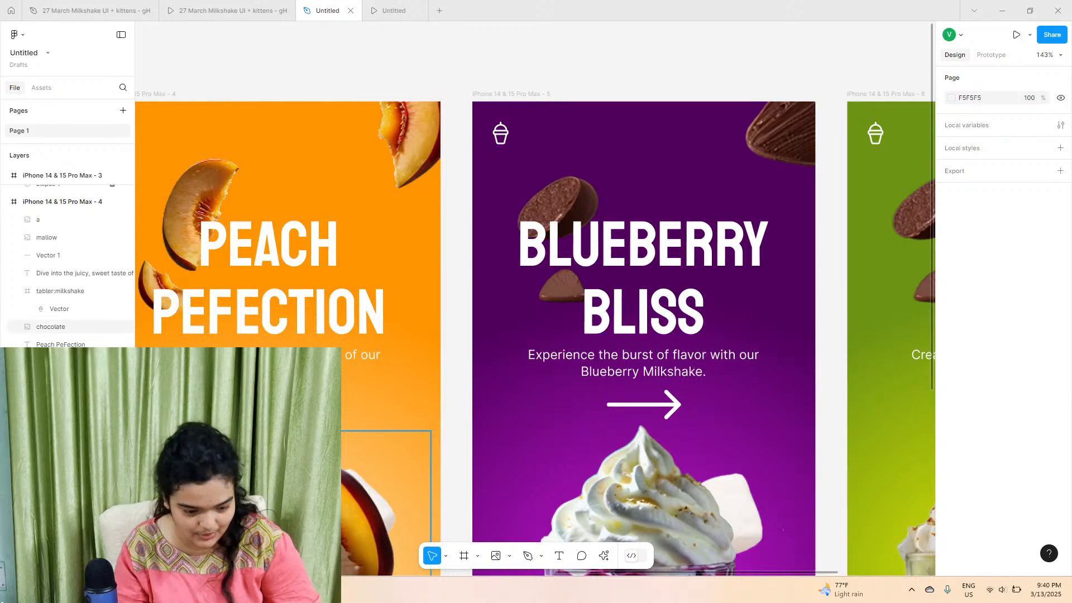
pyautogui.hotkey('alt', 'Tab')
pyautogui.click(283, 109)
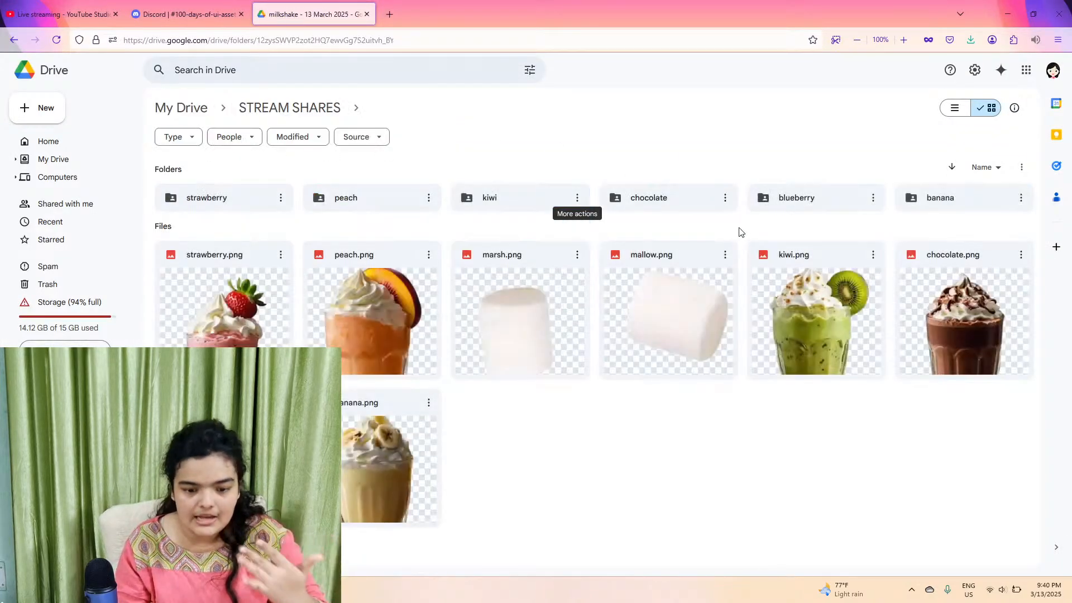
pyautogui.click(838, 202)
pyautogui.doubleClick(815, 205)
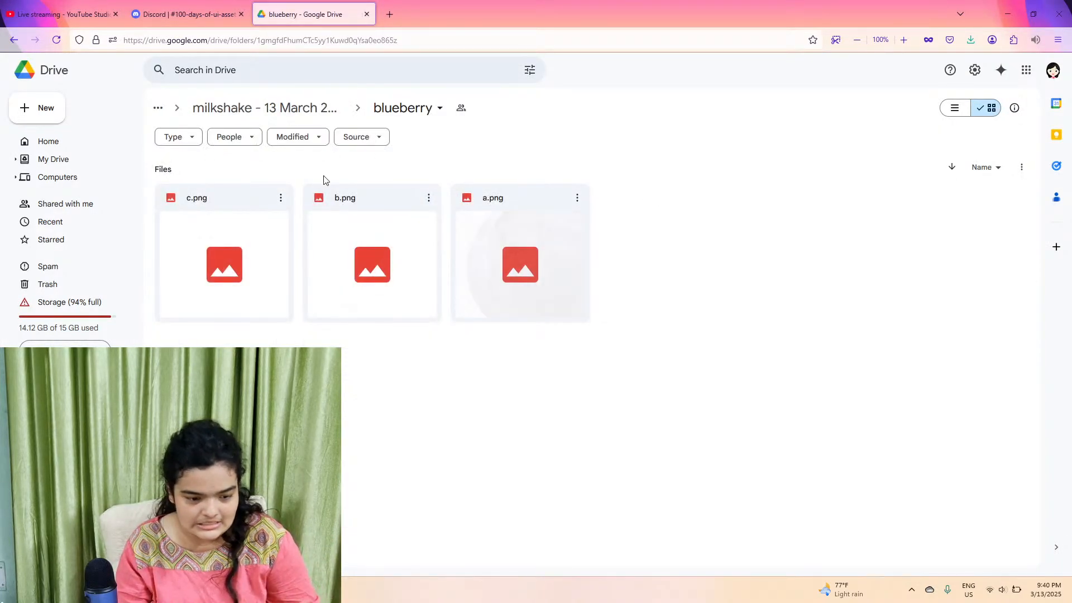
# - Download c.png, b.png and a.png from the blueberry folder
pyautogui.click(281, 197)
pyautogui.press('Escape')
pyautogui.click(428, 197)
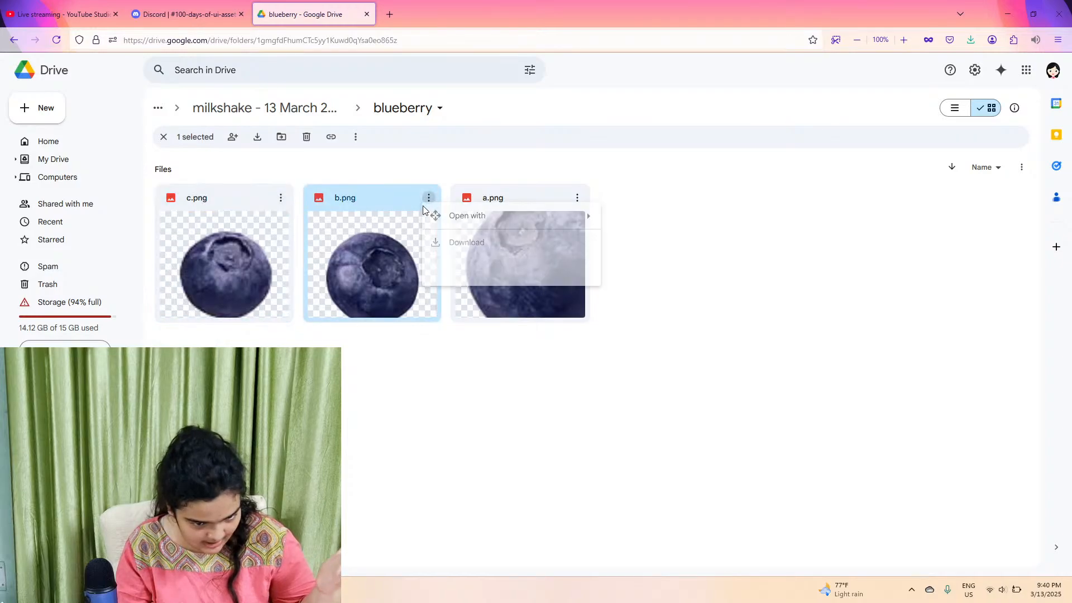
pyautogui.press('Escape')
pyautogui.click(577, 198)
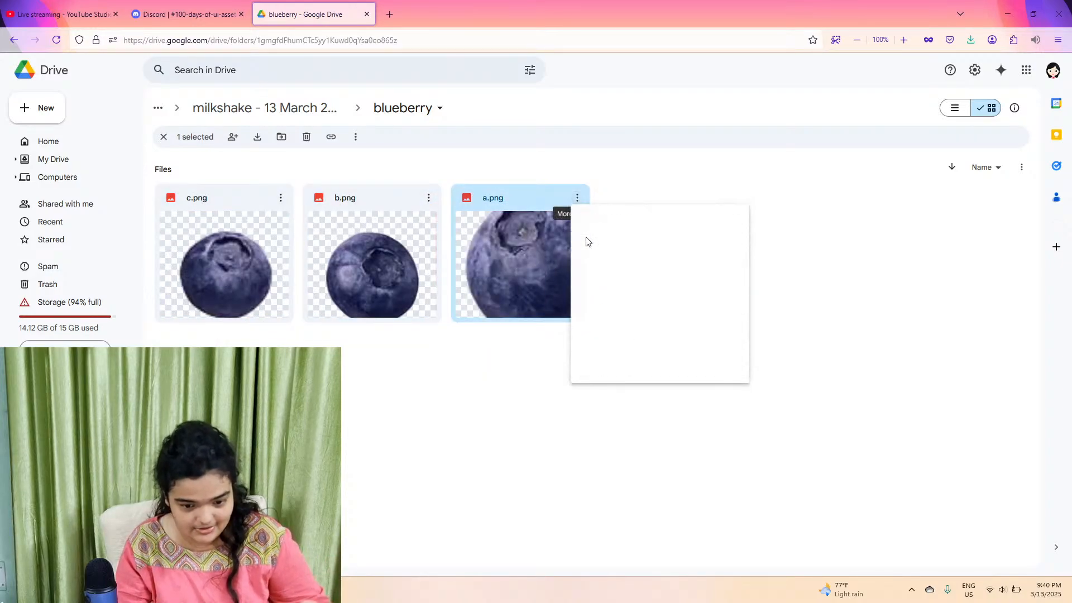
pyautogui.press('Escape')
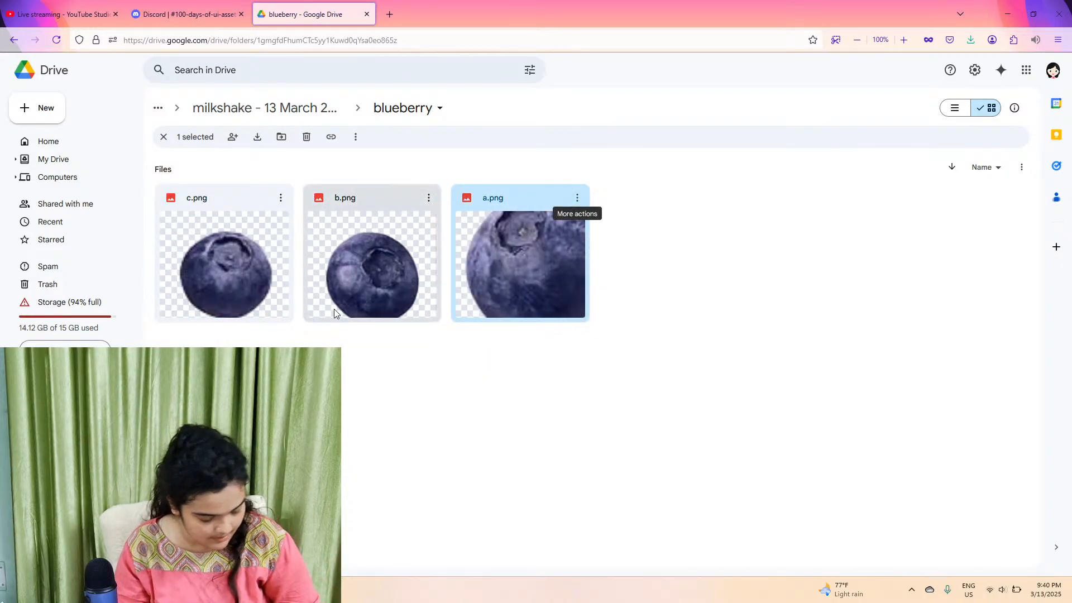
# - Back in Figma, replace the fill of the blueberry frame's corner chocolate image with a(4)
pyautogui.hotkey('alt', 'Tab')
pyautogui.click(778, 136)
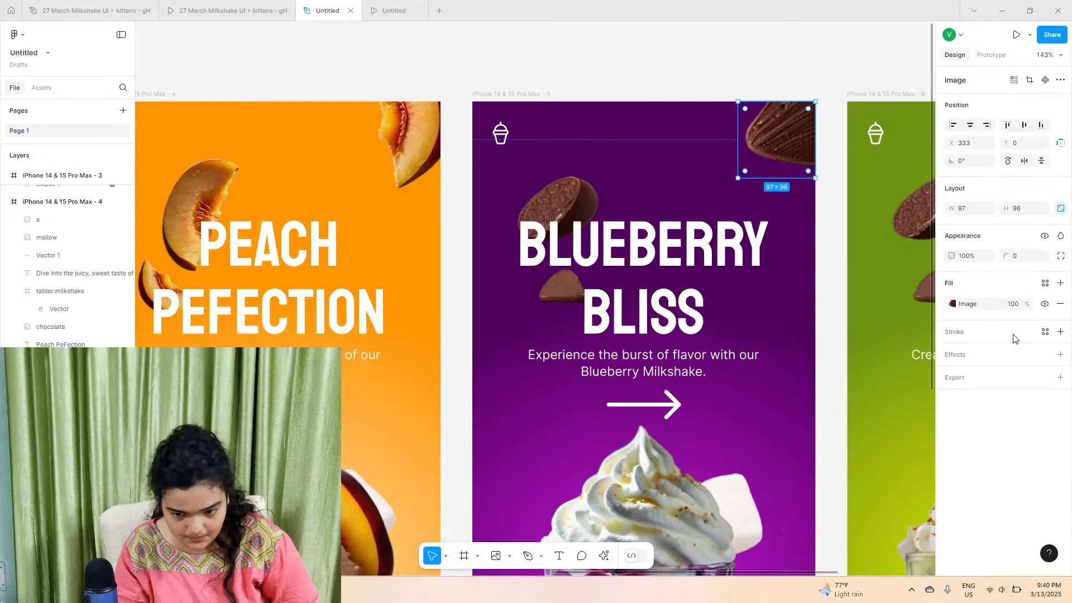
pyautogui.click(963, 304)
pyautogui.click(843, 380)
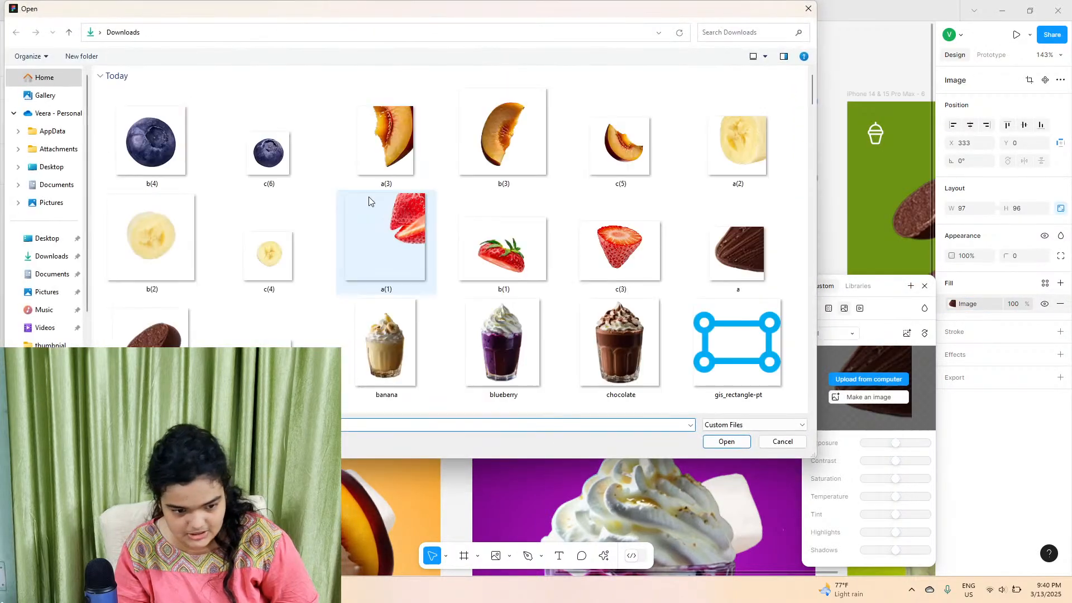
pyautogui.click(213, 168)
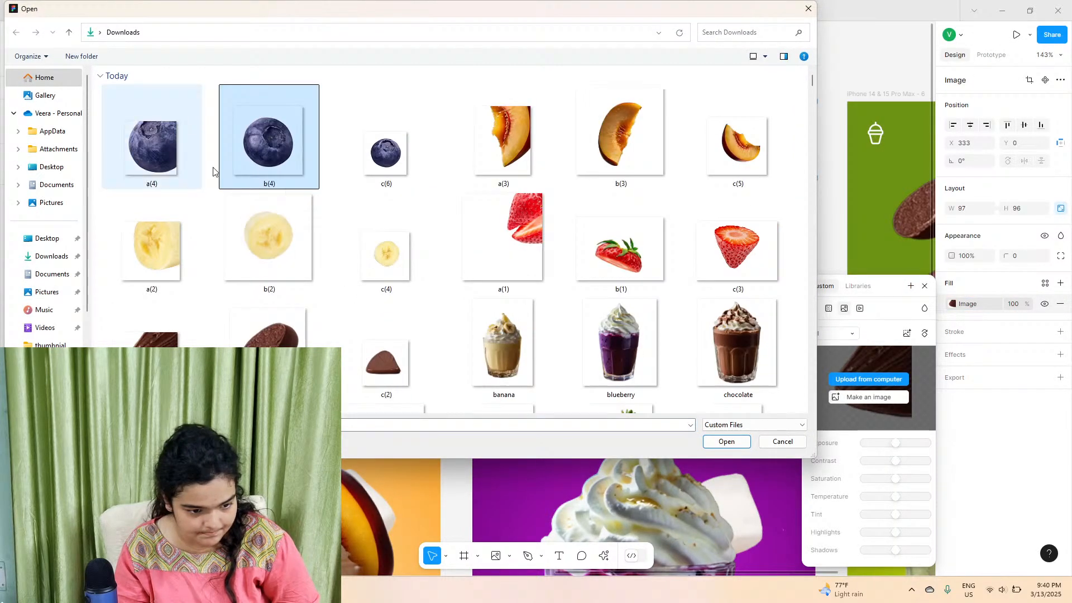
pyautogui.click(147, 158)
pyautogui.click(726, 441)
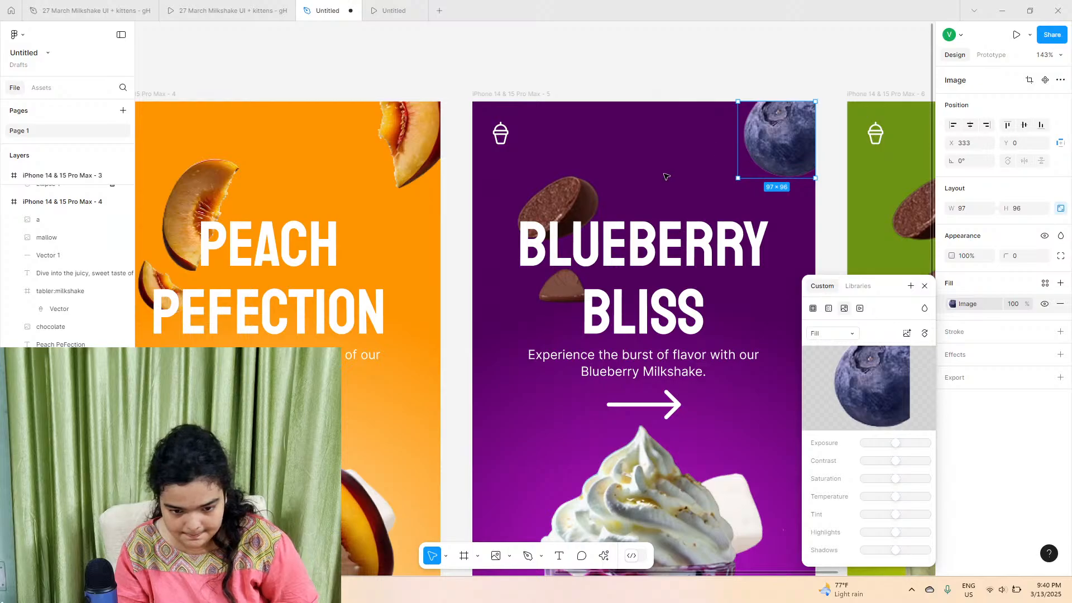
# - Replace the fill of the larger chocolate piece behind the blueberry headline with b(4)
pyautogui.click(547, 192)
pyautogui.click(962, 303)
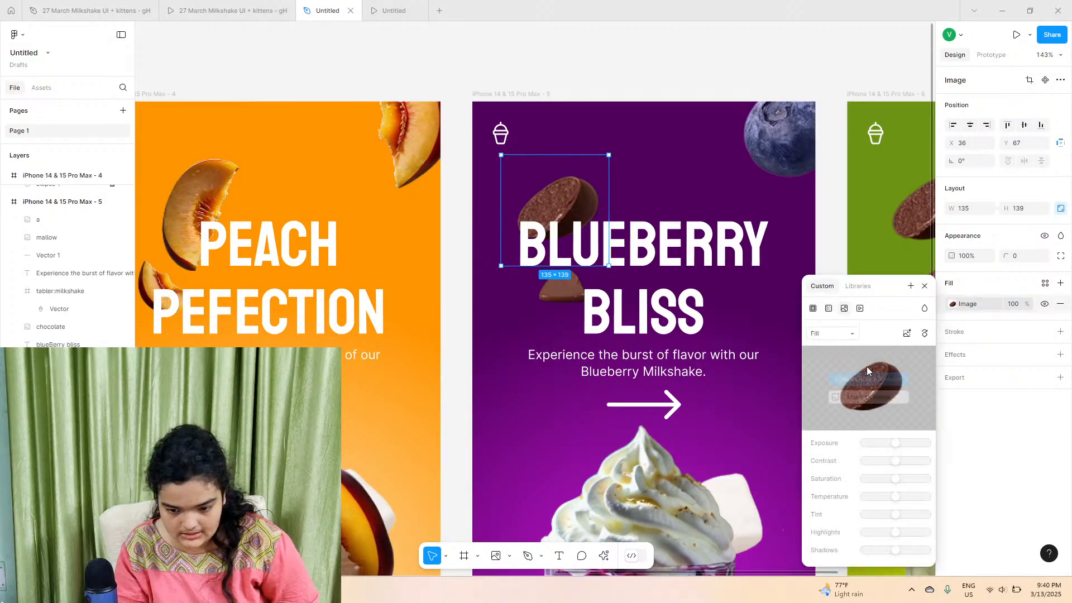
pyautogui.click(869, 379)
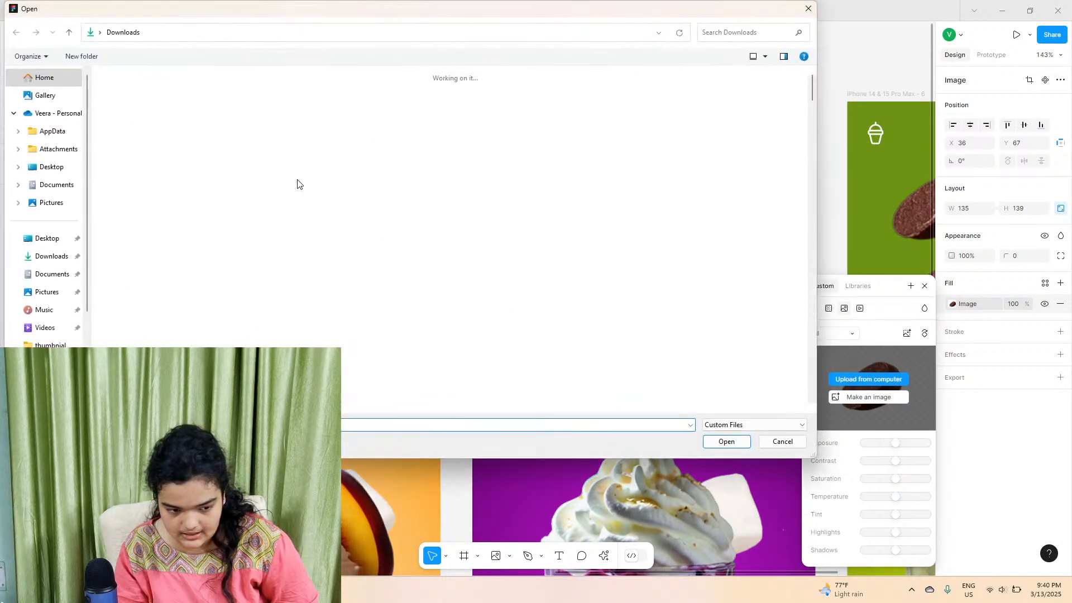
pyautogui.click(742, 442)
pyautogui.click(836, 380)
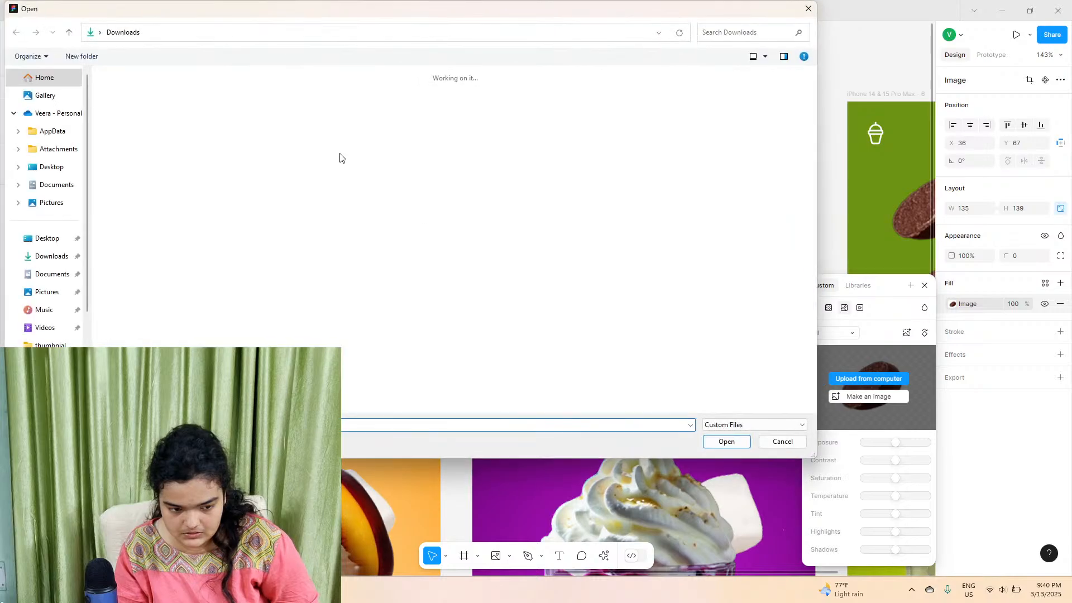
pyautogui.click(300, 174)
pyautogui.click(726, 441)
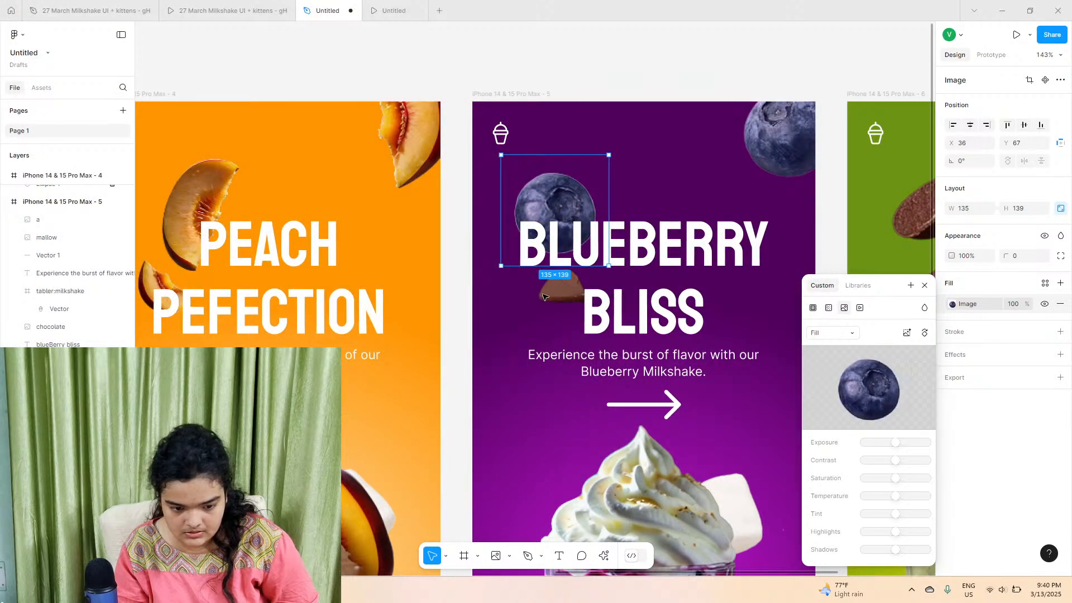
# - Replace the smaller chocolate piece behind the blueberry headline with c(6) and rotate it to about 16°
pyautogui.click(544, 296)
pyautogui.click(991, 308)
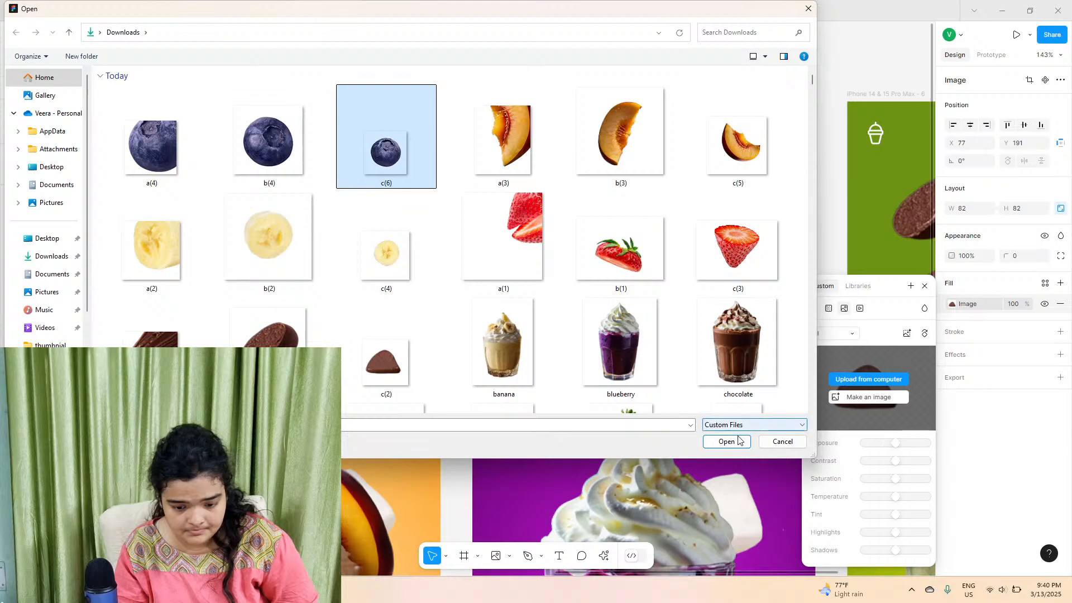
pyautogui.click(727, 441)
pyautogui.scroll(-3, 609, 261)
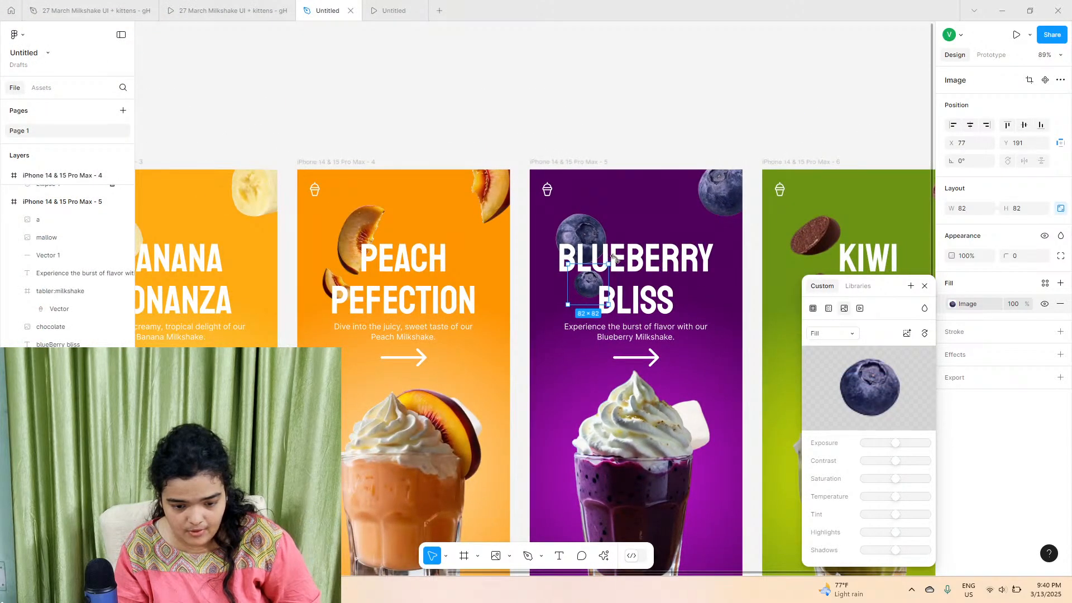
pyautogui.scroll(-3, 608, 253)
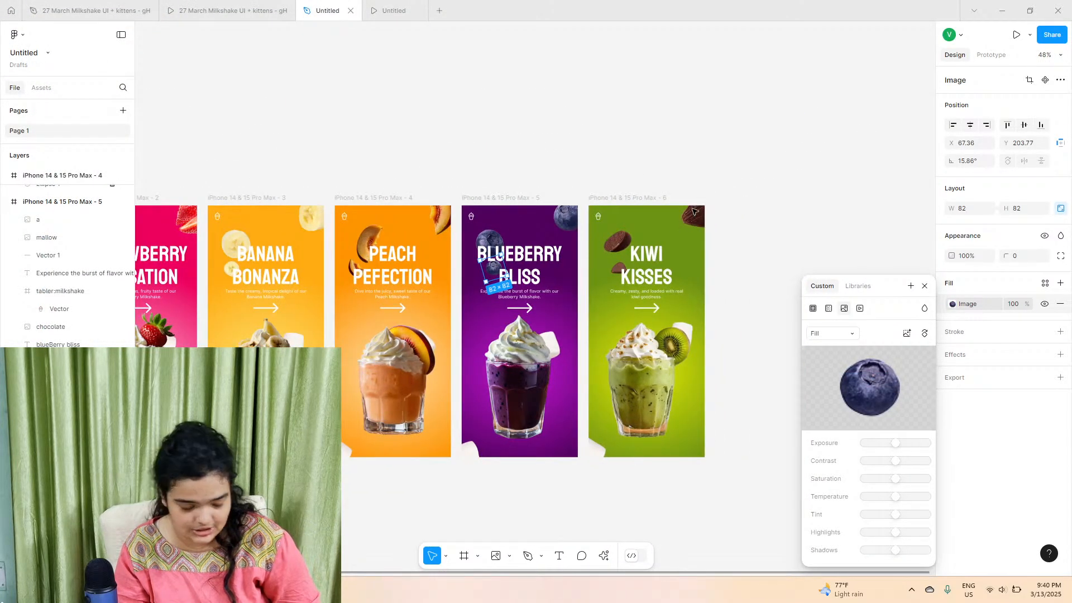
# - Switch to Google Drive, return to the milkshake folder and open its kiwi folder
pyautogui.hotkey('alt', 'Tab')
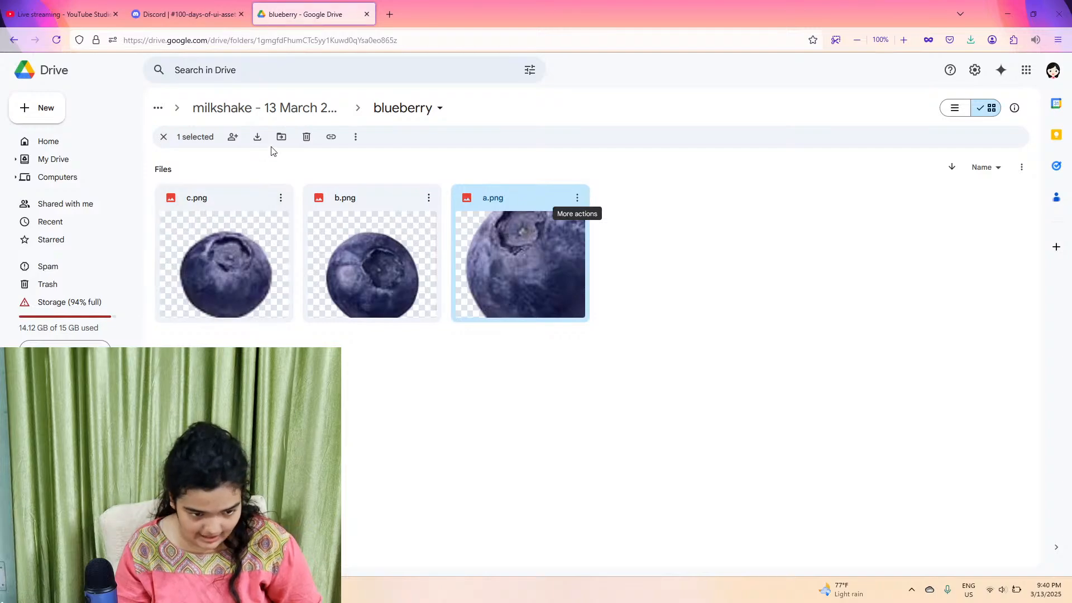
pyautogui.click(282, 107)
pyautogui.doubleClick(559, 198)
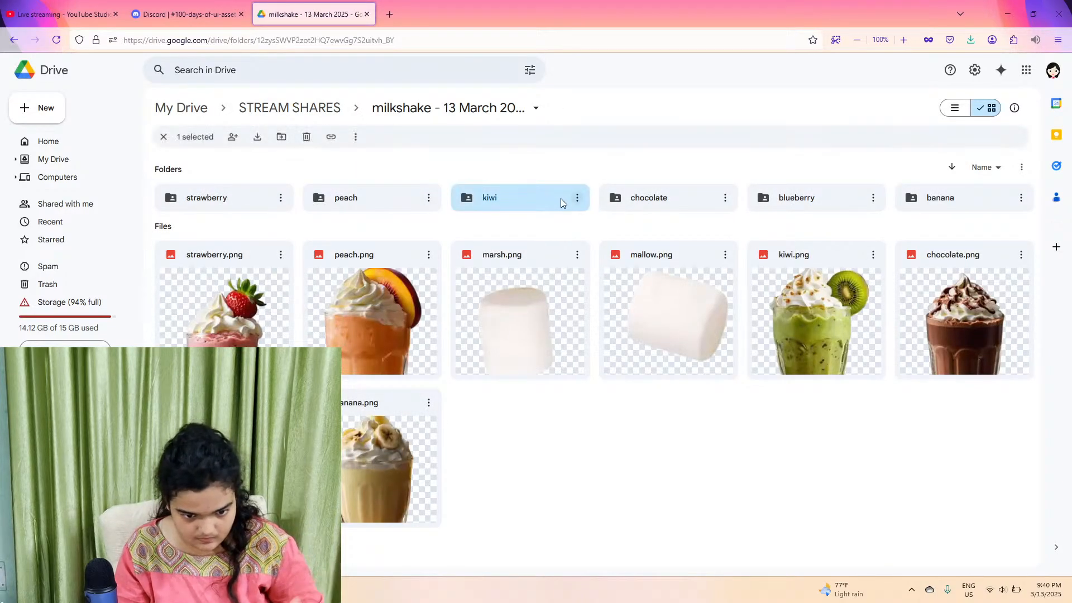
# - Download c.png, b.png and a.png from the kiwi folder
pyautogui.click(280, 198)
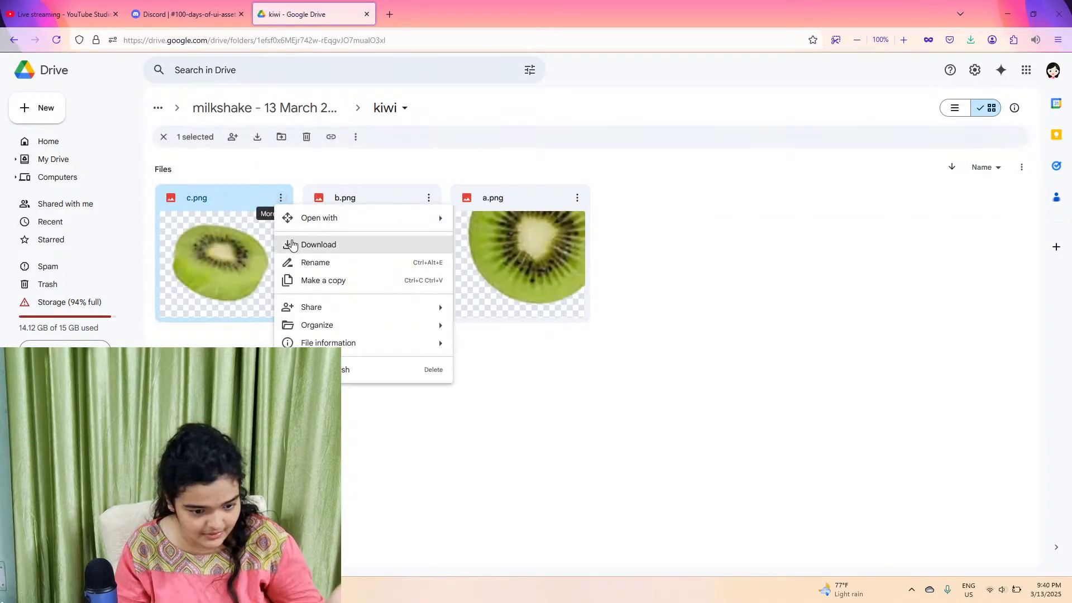
pyautogui.click(428, 197)
pyautogui.click(428, 197)
pyautogui.click(577, 198)
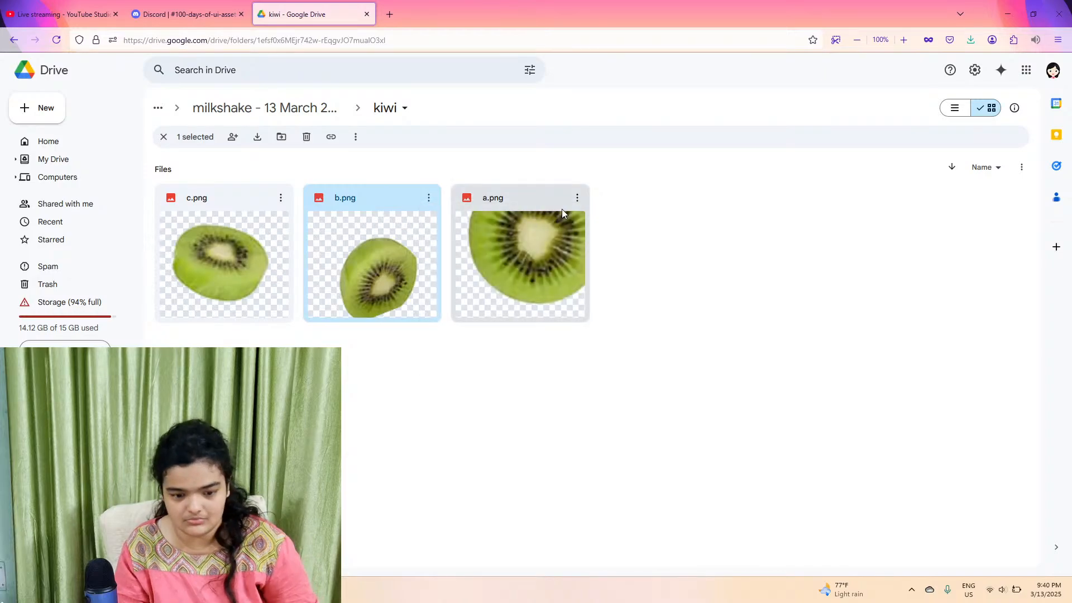
pyautogui.click(577, 198)
pyautogui.click(588, 246)
# - Switch back to Figma and replace the fill of the corner chocolate piece on the kiwi screen with a(5)
pyautogui.click(1005, 6)
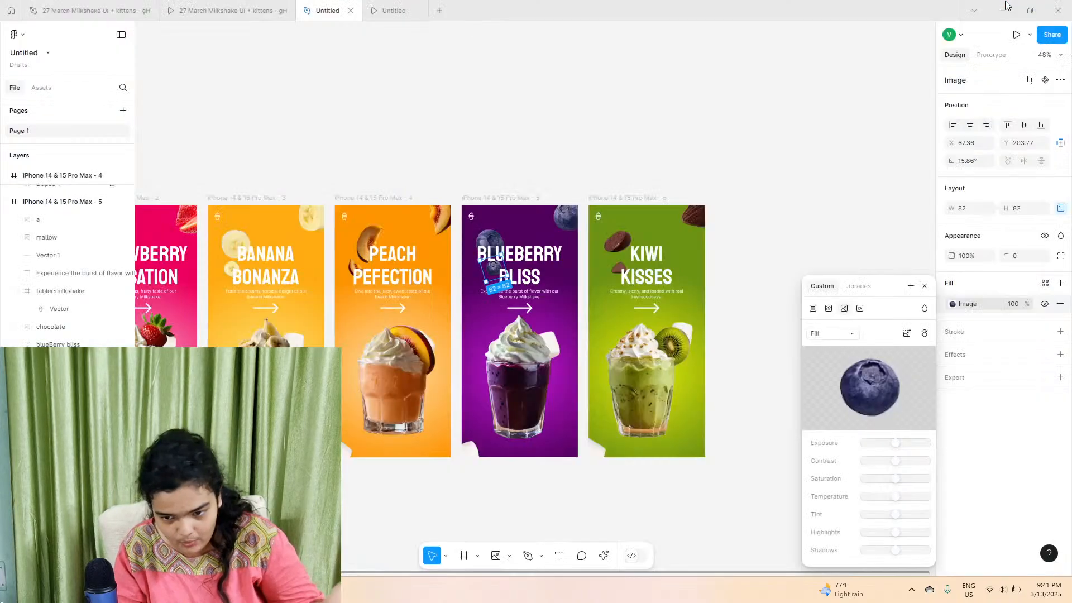
pyautogui.click(686, 225)
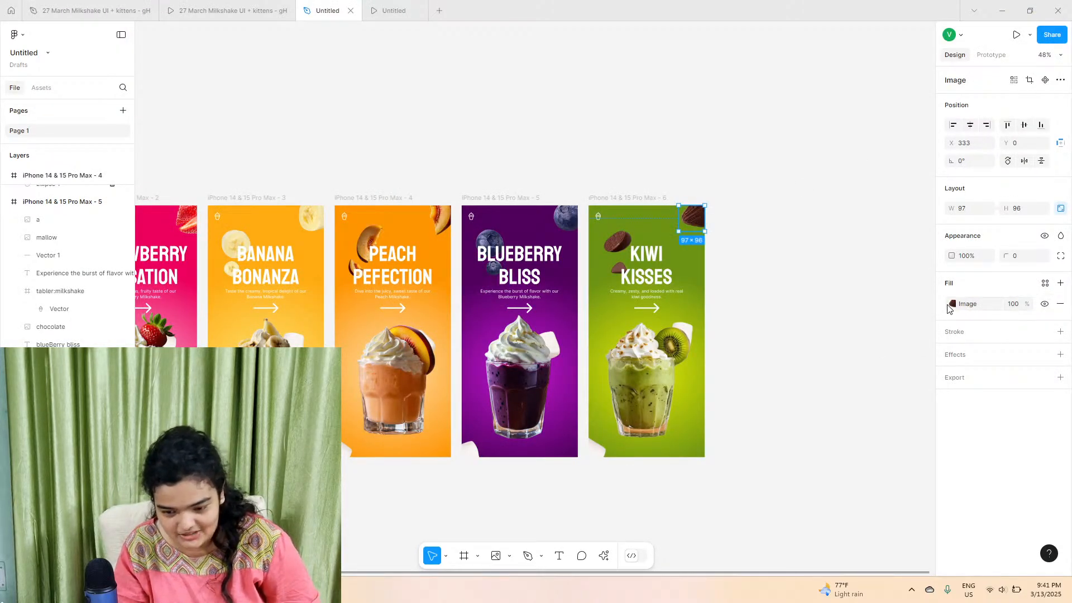
pyautogui.click(952, 304)
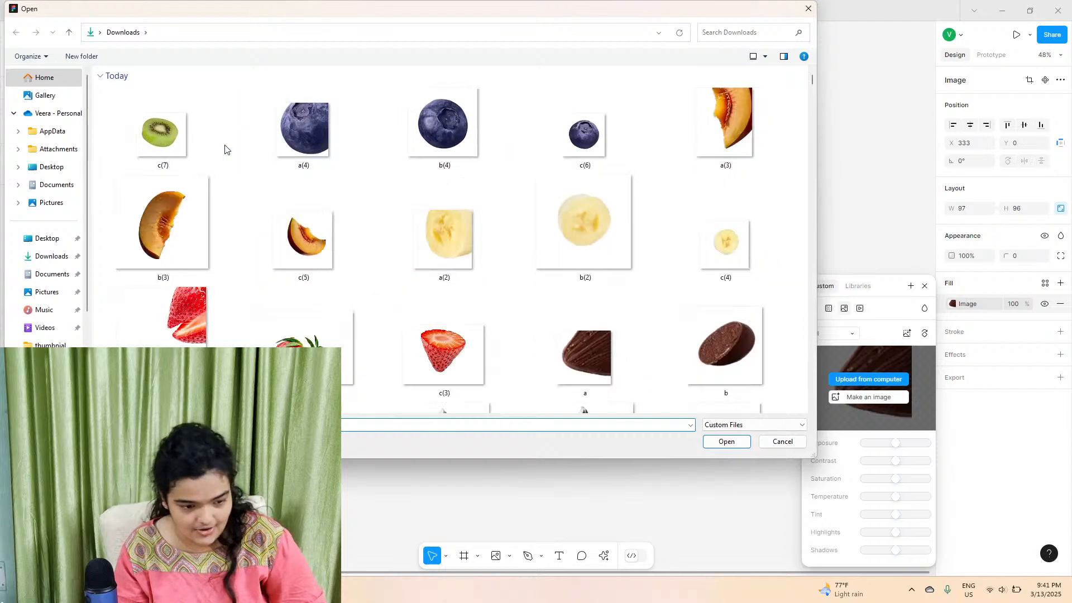
pyautogui.click(217, 145)
pyautogui.click(179, 149)
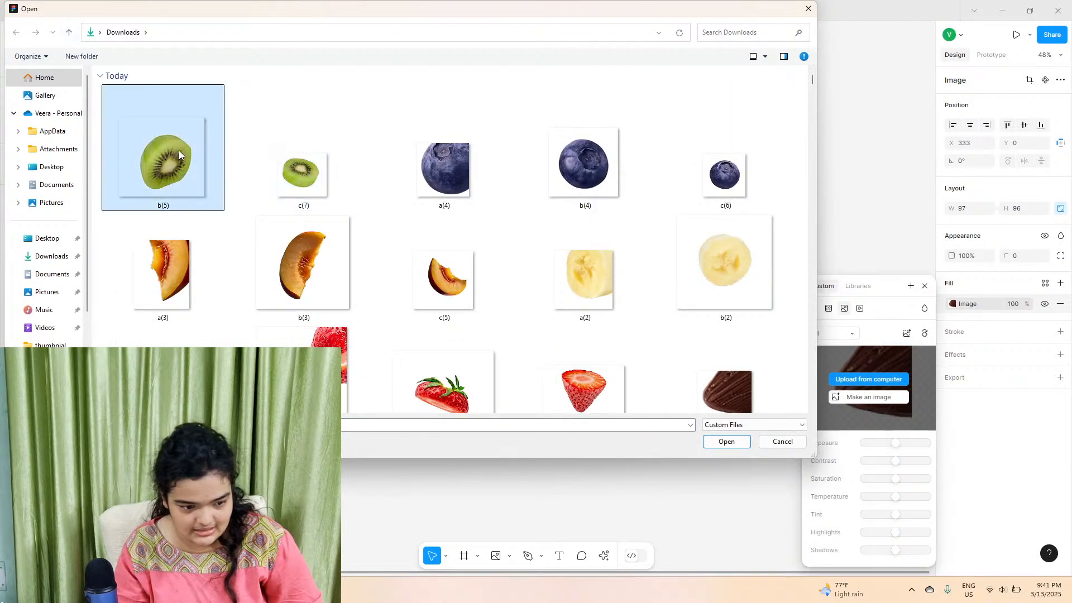
pyautogui.click(176, 178)
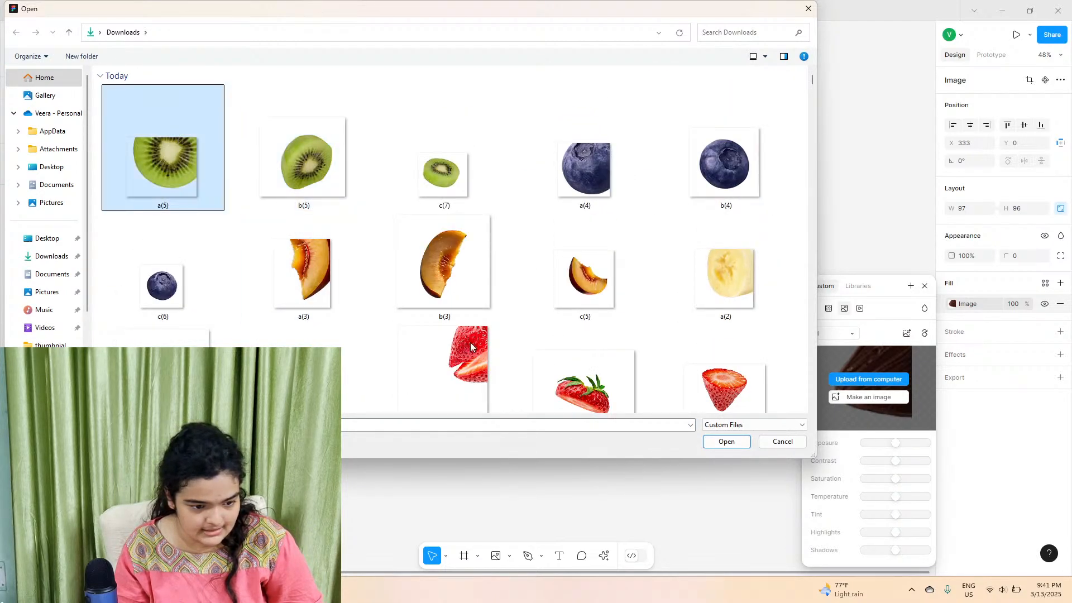
pyautogui.click(725, 441)
# - Enlarge the corner kiwi slice to about 113 × 112 and fit it into the kiwi screen's upper-right corner
pyautogui.keyDown('ctrl'); pyautogui.scroll(5, 724, 251); pyautogui.keyUp('ctrl')
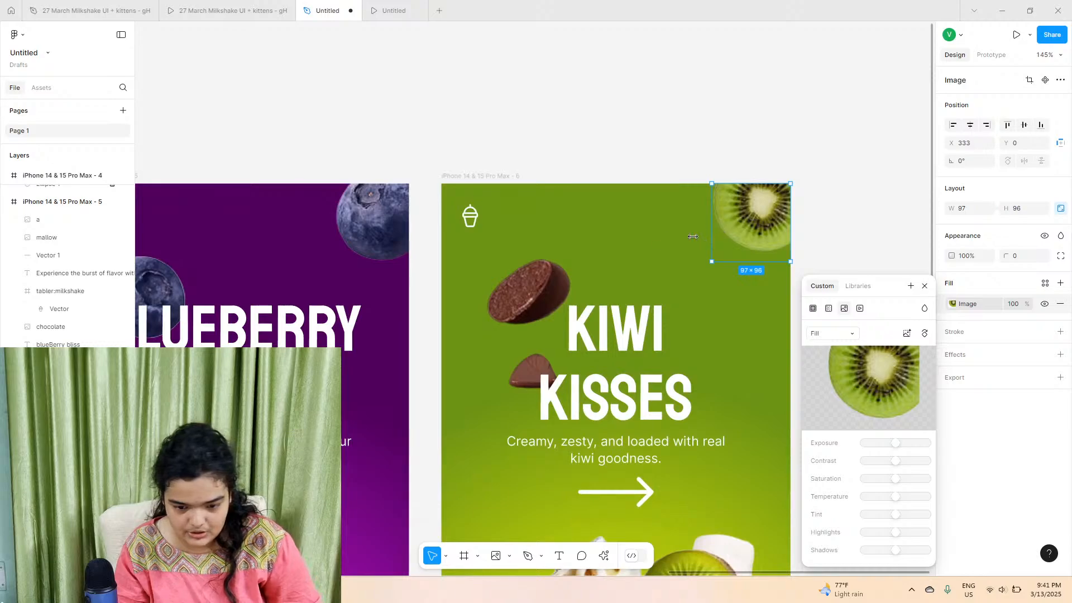
pyautogui.moveTo(711, 239); pyautogui.dragTo(665, 253)
pyautogui.moveTo(771, 245); pyautogui.dragTo(772, 272)
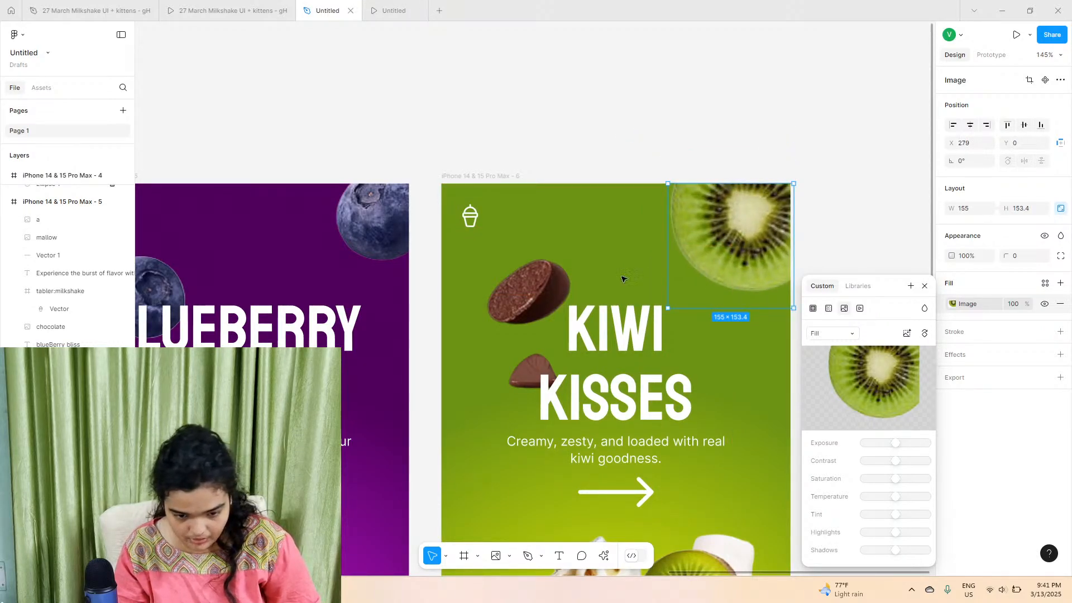
pyautogui.moveTo(706, 307); pyautogui.dragTo(751, 250)
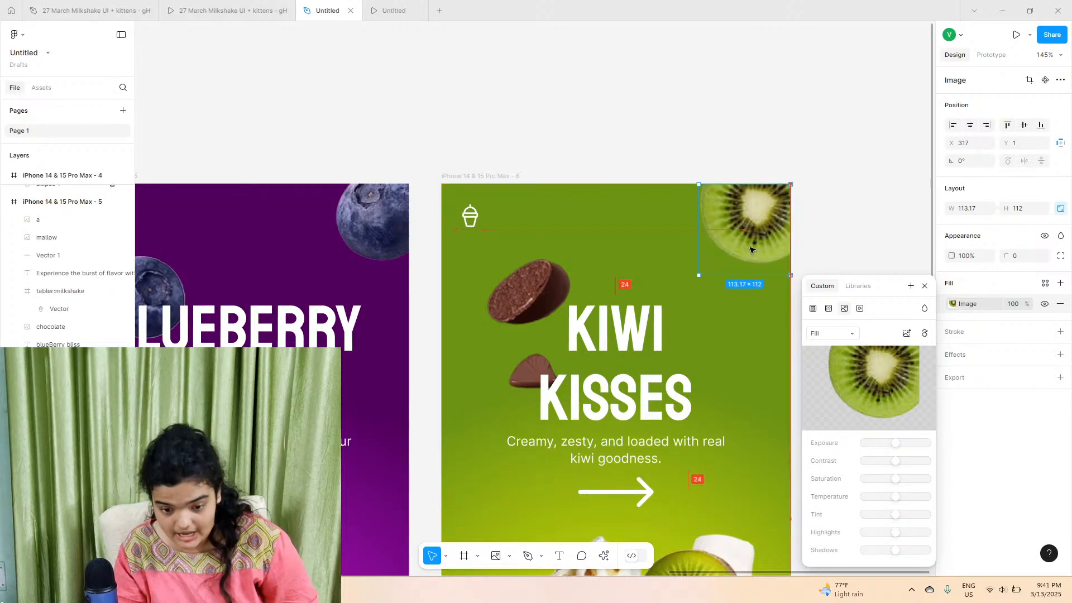
# - Replace the fill of the larger chocolate piece behind the kiwi headline with b(5)
pyautogui.click(553, 290)
pyautogui.click(952, 303)
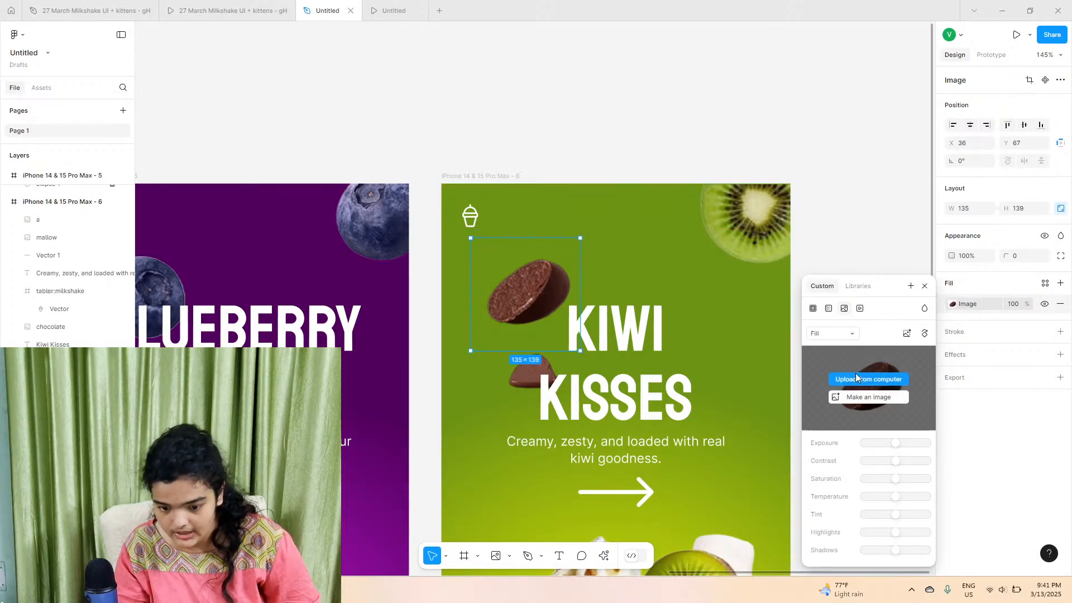
pyautogui.click(854, 376)
pyautogui.click(290, 173)
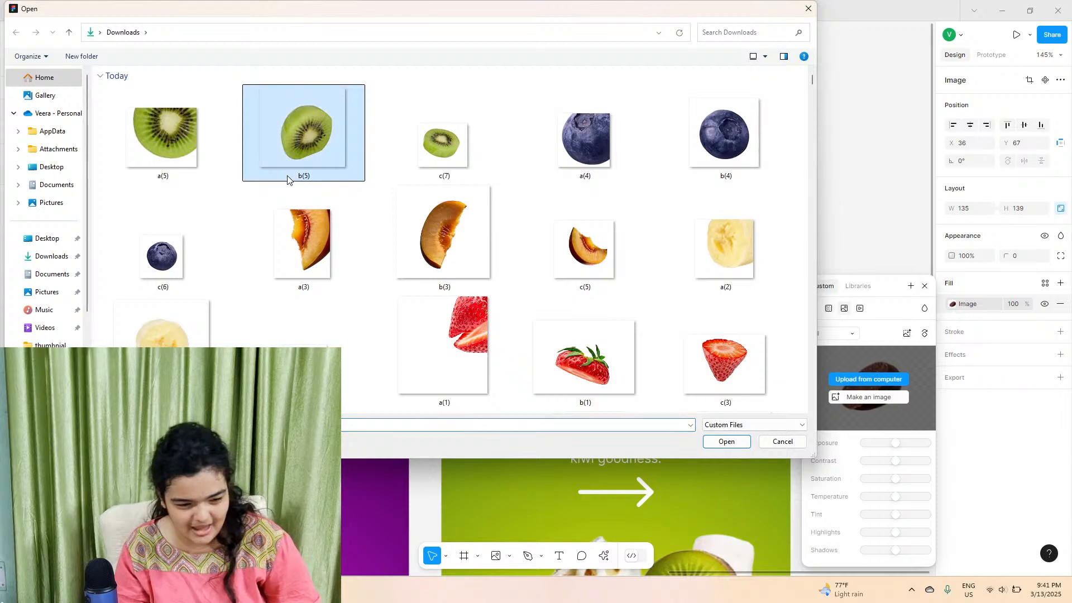
pyautogui.click(726, 442)
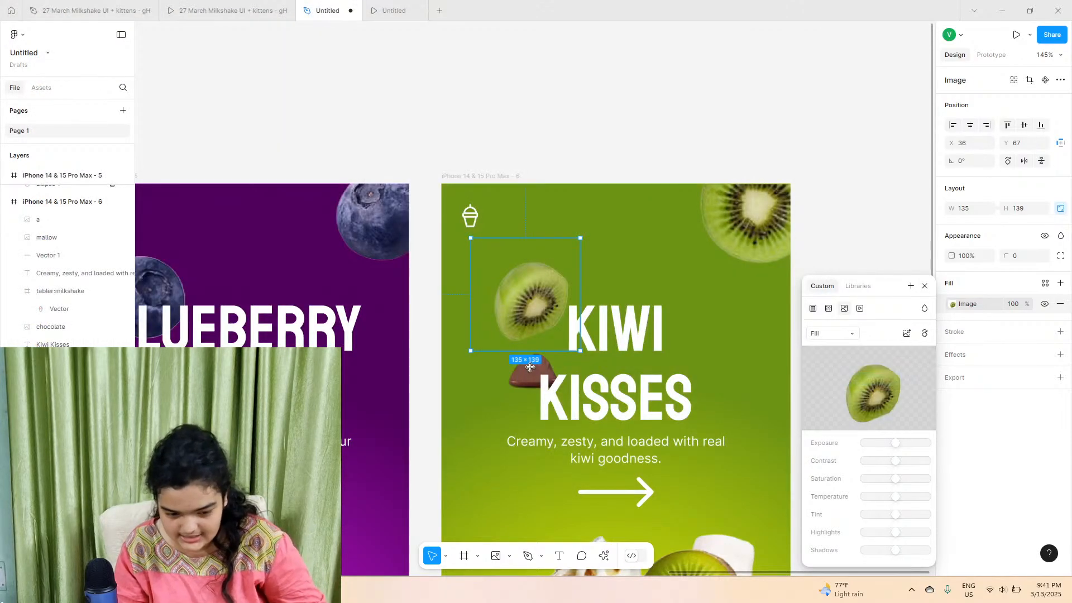
# - Replace the fill of the smaller chocolate piece behind the kiwi headline with c(7)
pyautogui.click(531, 369)
pyautogui.click(953, 304)
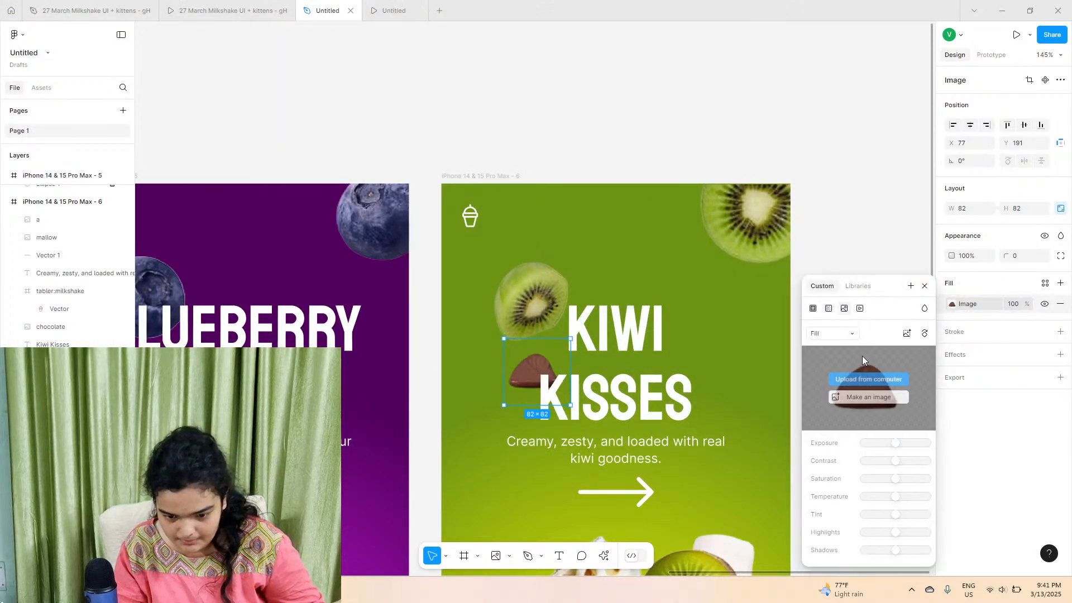
pyautogui.click(856, 376)
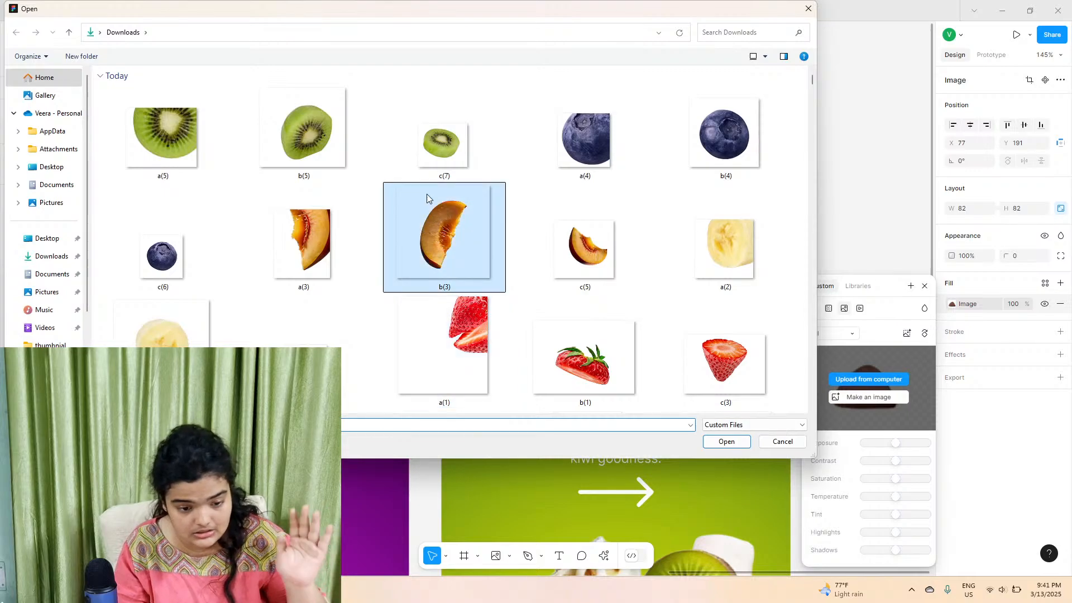
pyautogui.click(439, 168)
pyautogui.click(719, 446)
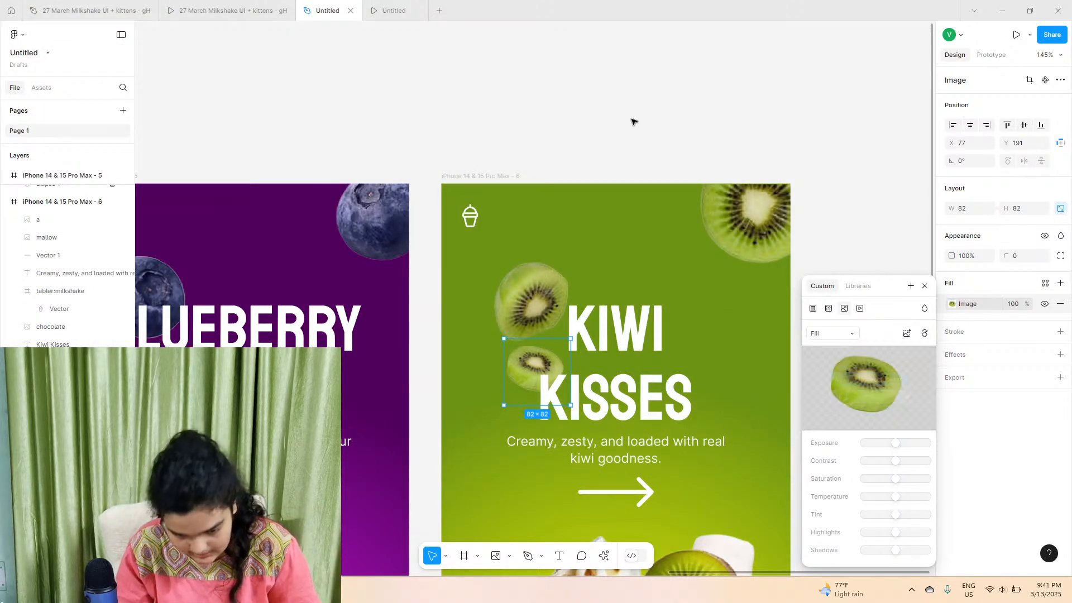
# - Review all six milkshake screens side by side, checking the fruit decorations around each headline
pyautogui.click(628, 90)
pyautogui.scroll(-5, 628, 90)
pyautogui.hscroll(-5, 628, 89)
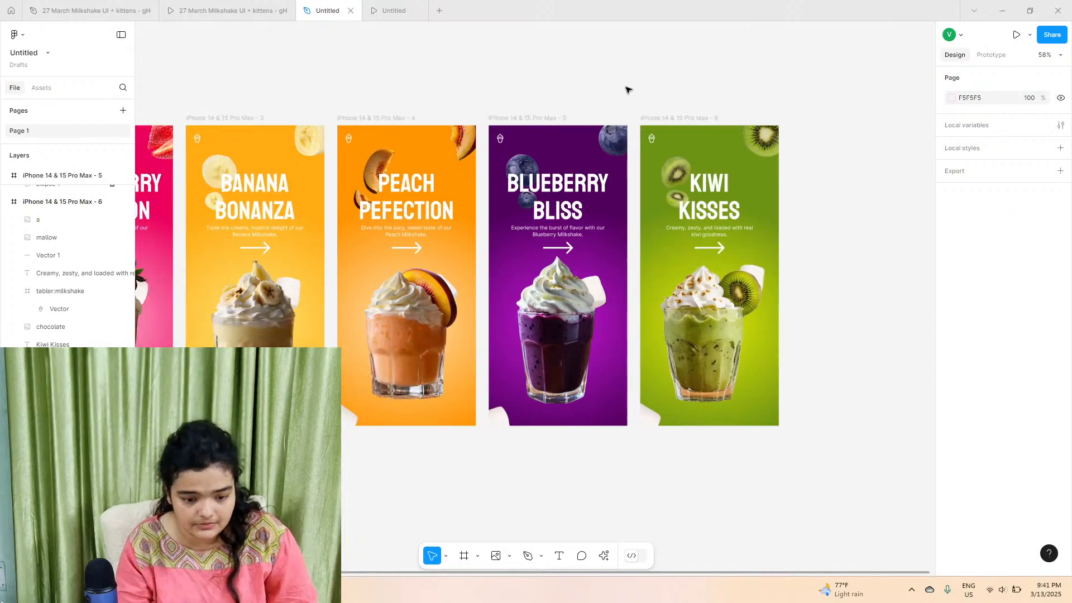
pyautogui.hscroll(-3, 628, 90)
pyautogui.hscroll(4, 628, 90)
pyautogui.scroll(-5, 628, 90)
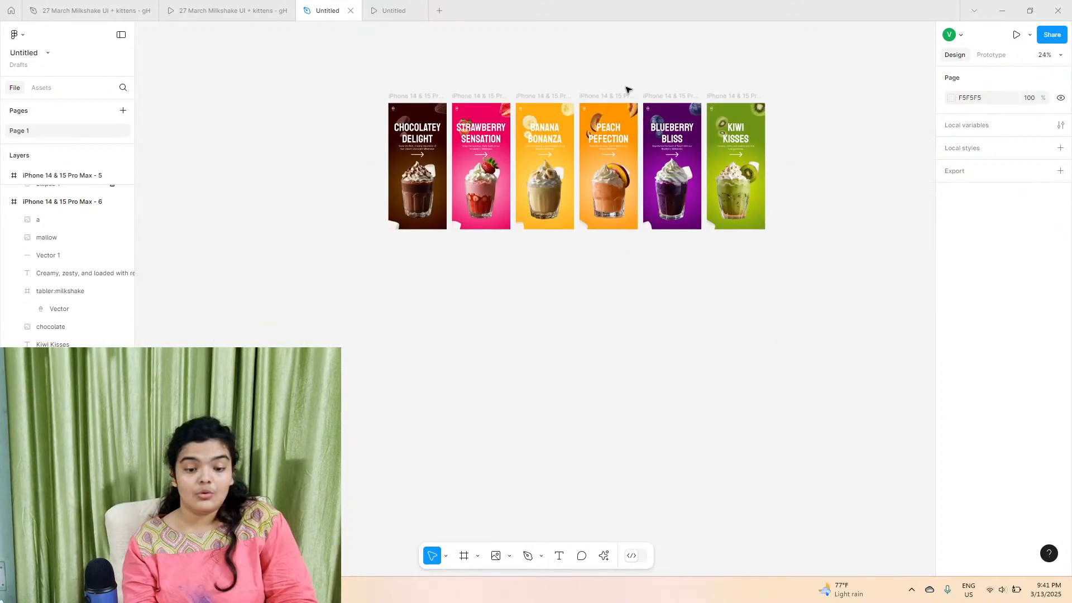
pyautogui.hscroll(2, 628, 90)
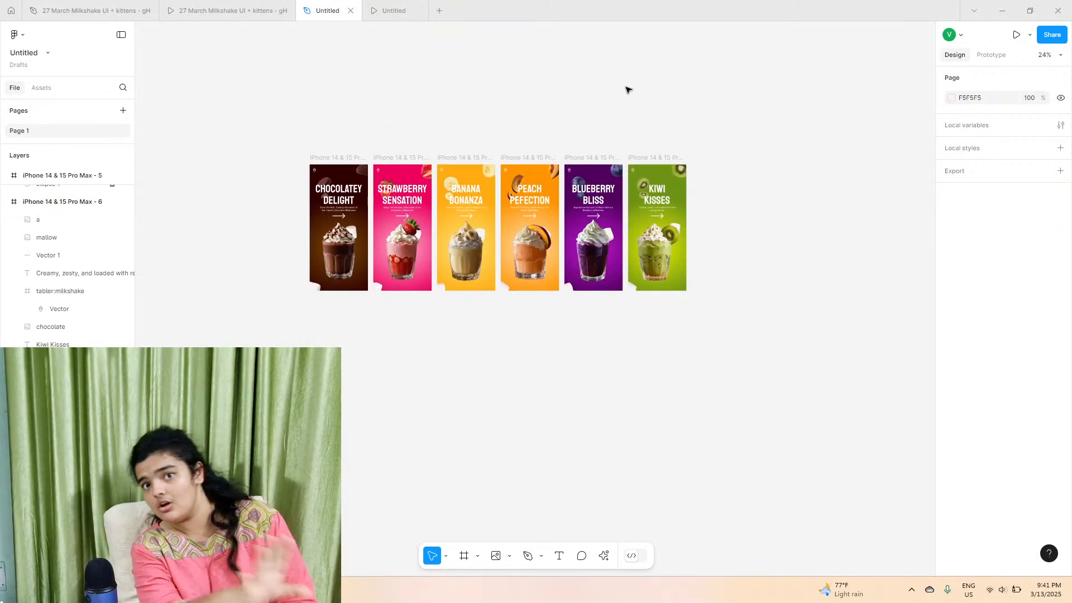
pyautogui.scroll(5, 628, 145)
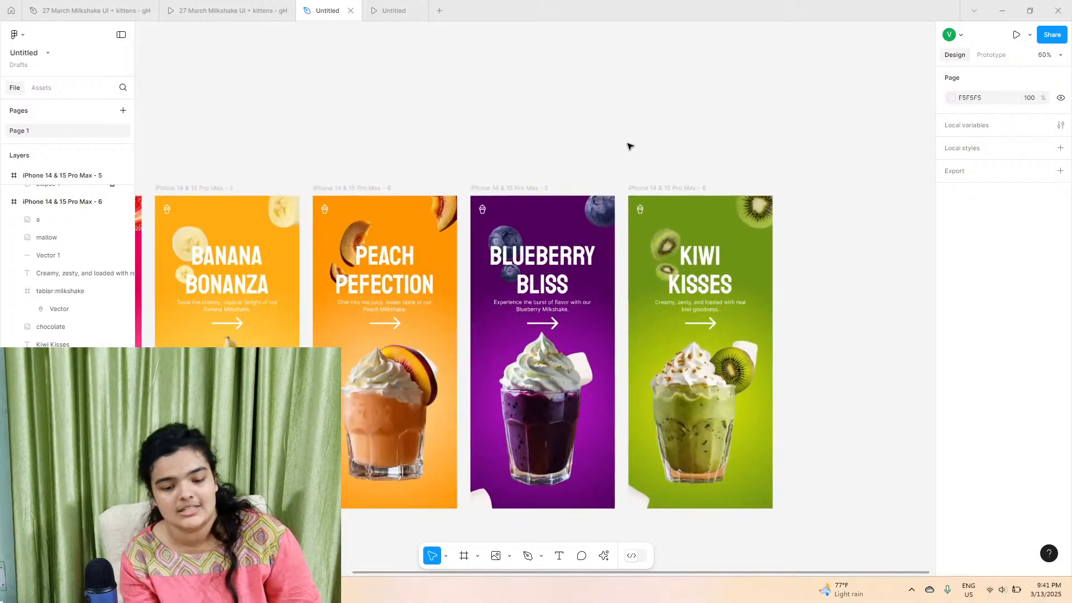
pyautogui.hscroll(-5, 628, 146)
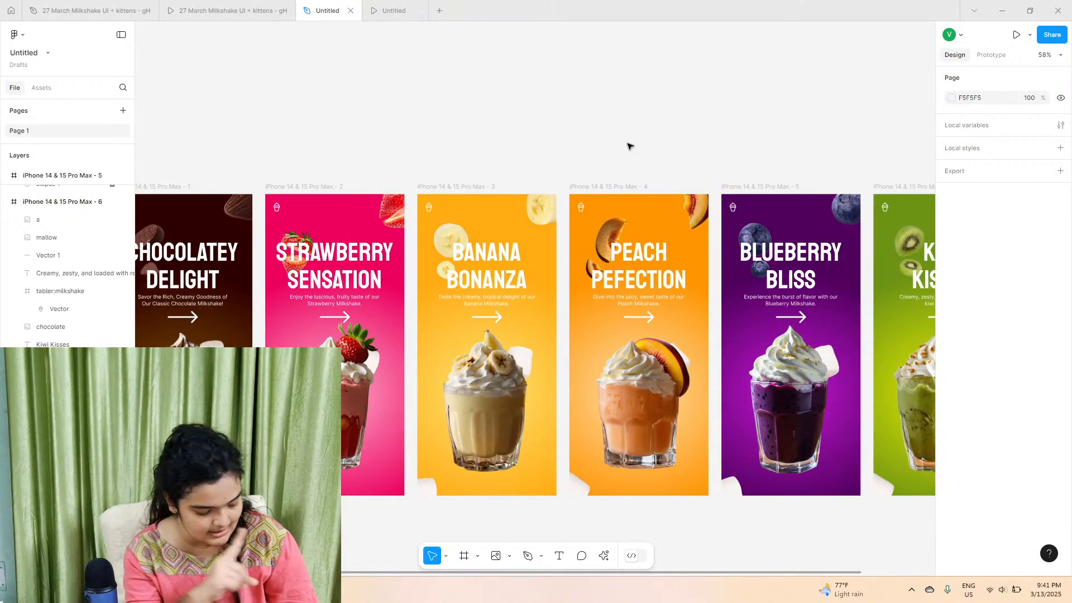
pyautogui.scroll(-5, 629, 146)
pyautogui.hscroll(3, 629, 147)
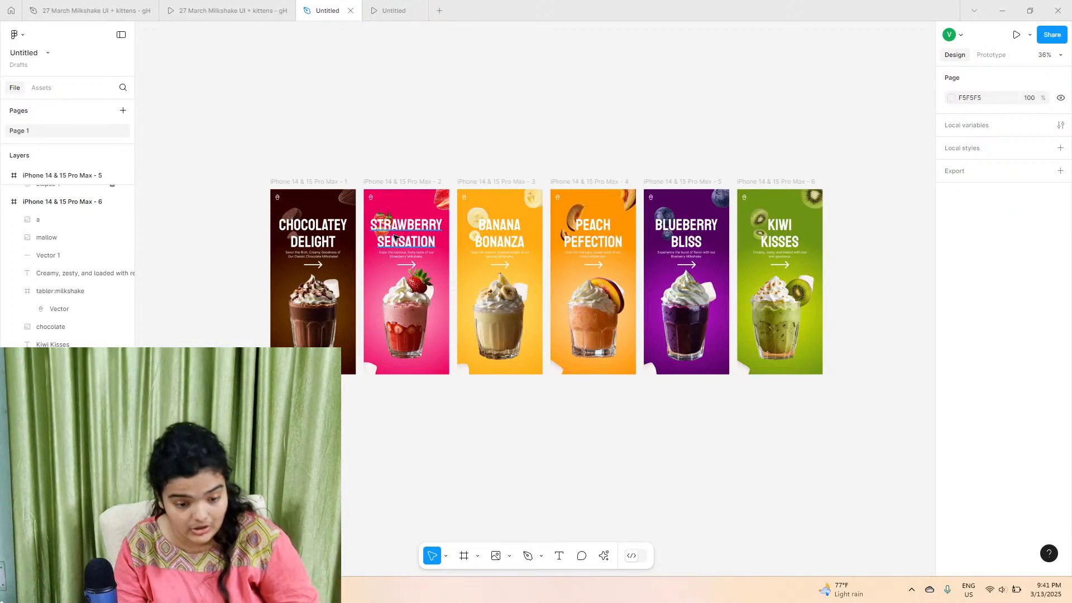
# - Unlock the Ellipse 1 background layers of the milkshake screens and select the one on the strawberry screen
pyautogui.scroll(5, 103, 323)
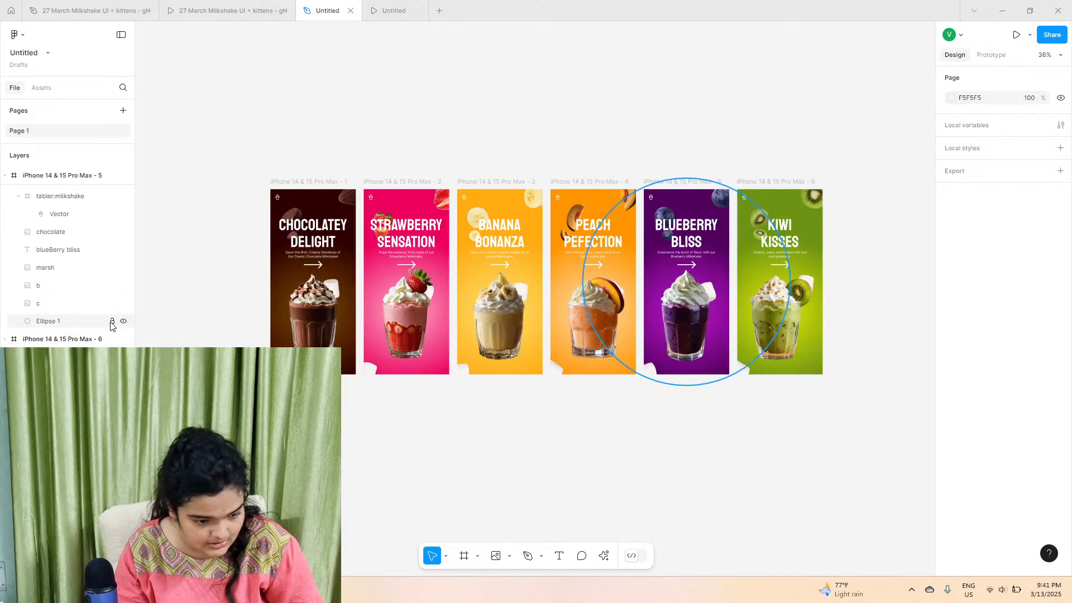
pyautogui.scroll(6, 109, 301)
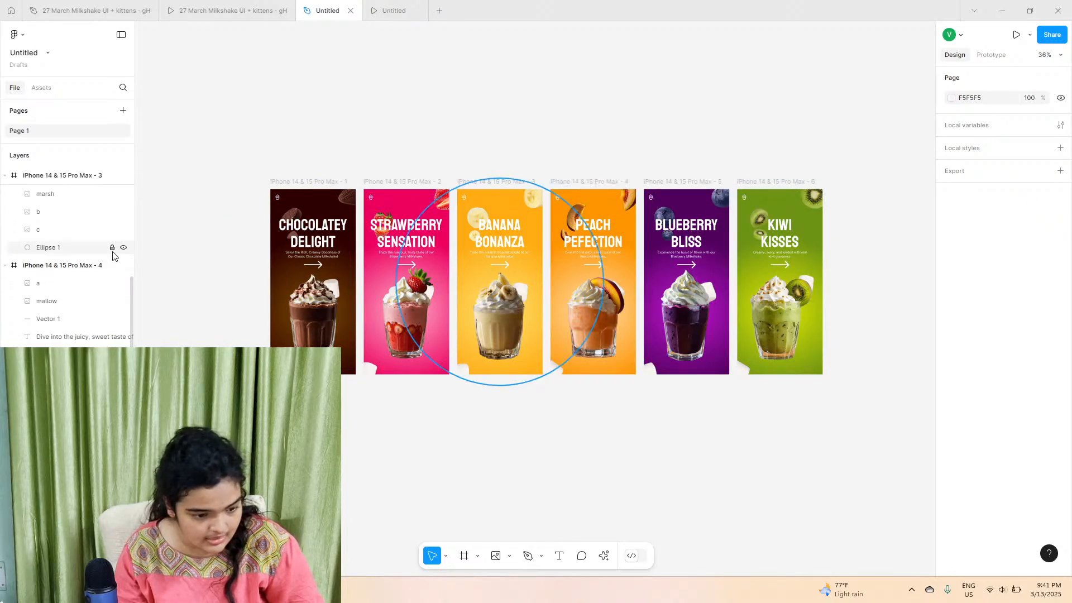
pyautogui.scroll(6, 112, 252)
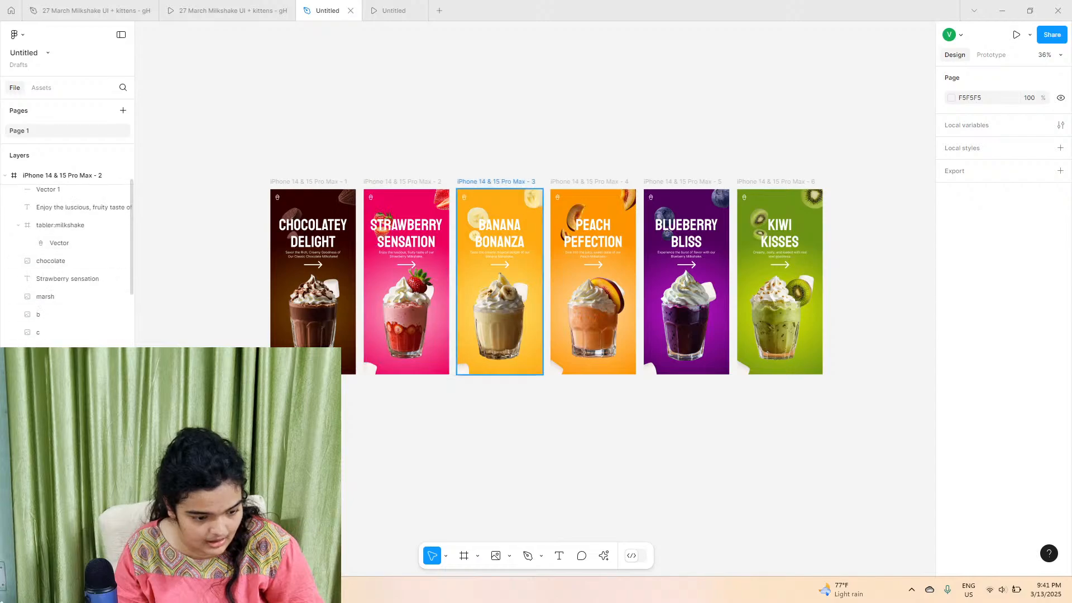
pyautogui.scroll(2, 83, 335)
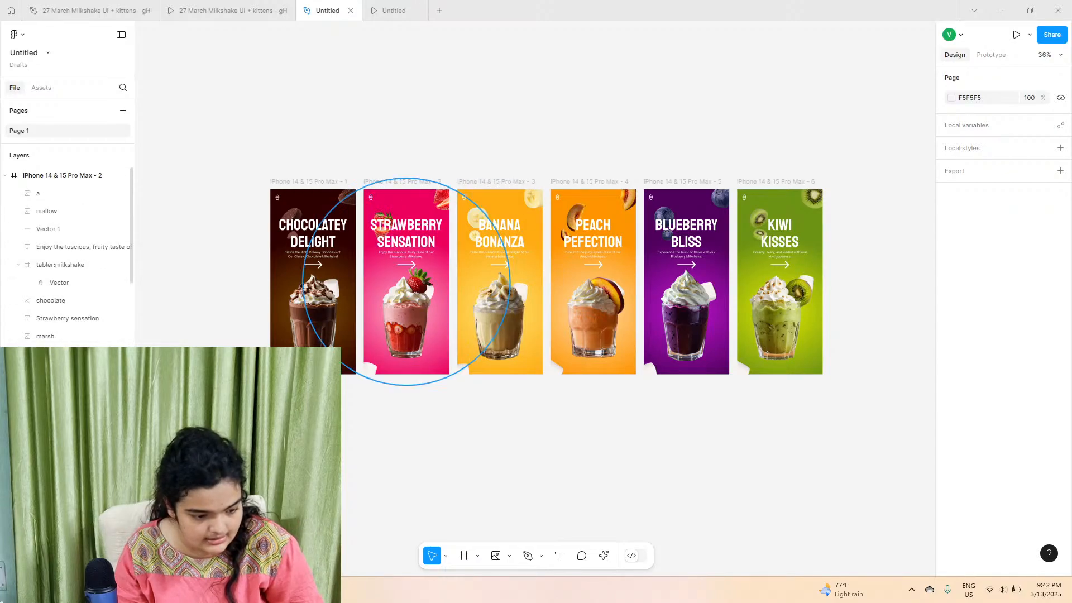
pyautogui.click(84, 354)
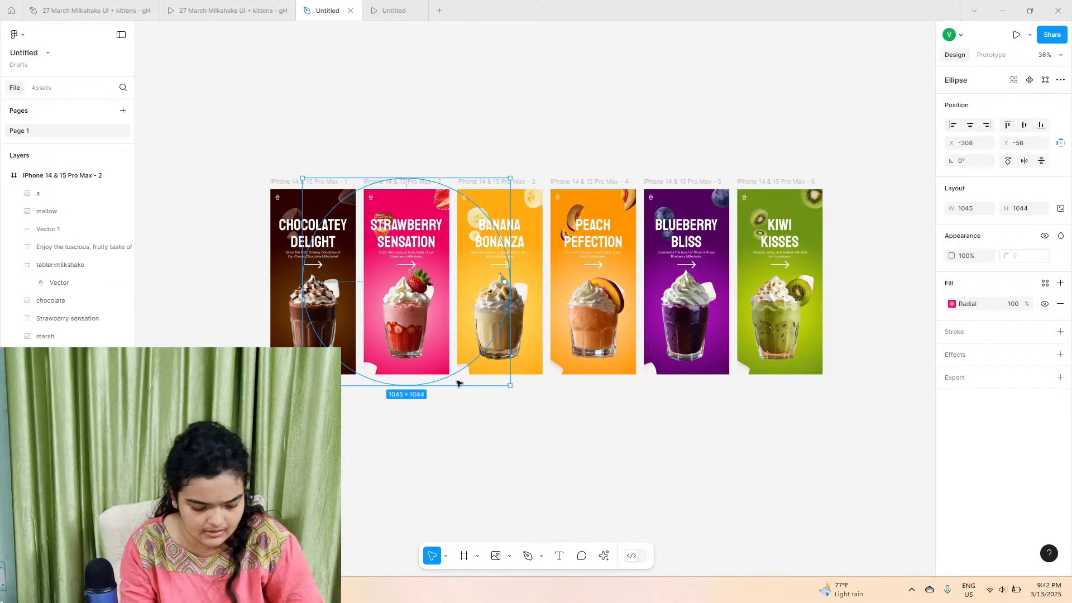
# - Select the background ellipse on the chocolate screen and the one on the banana screen in turn
pyautogui.click(249, 162)
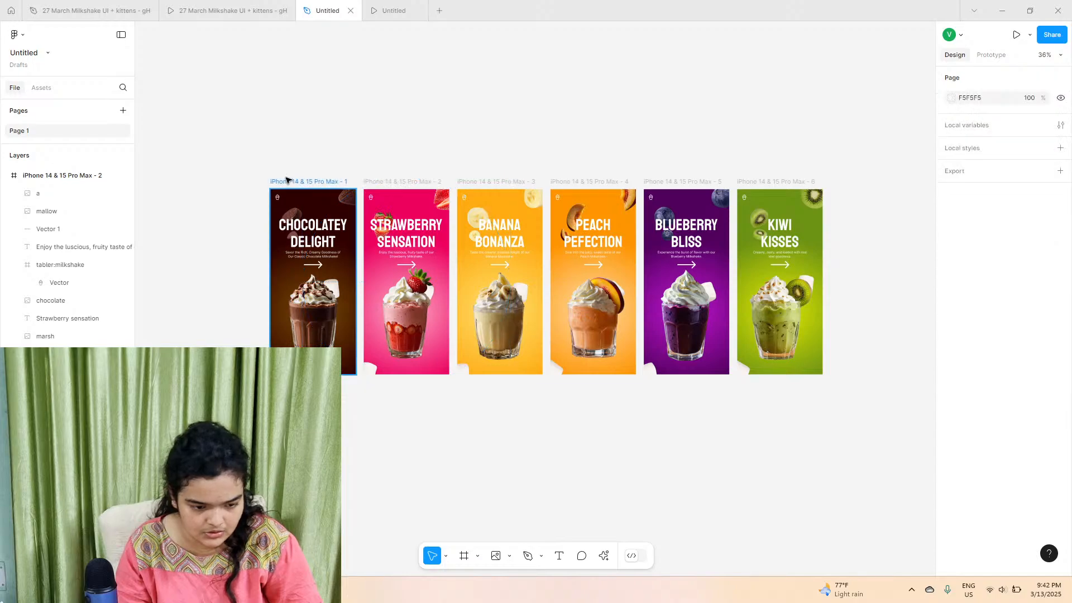
pyautogui.moveTo(287, 180); pyautogui.dragTo(280, 195)
pyautogui.hotkey('ctrl', 'z')
pyautogui.hotkey('ctrl', 'z')
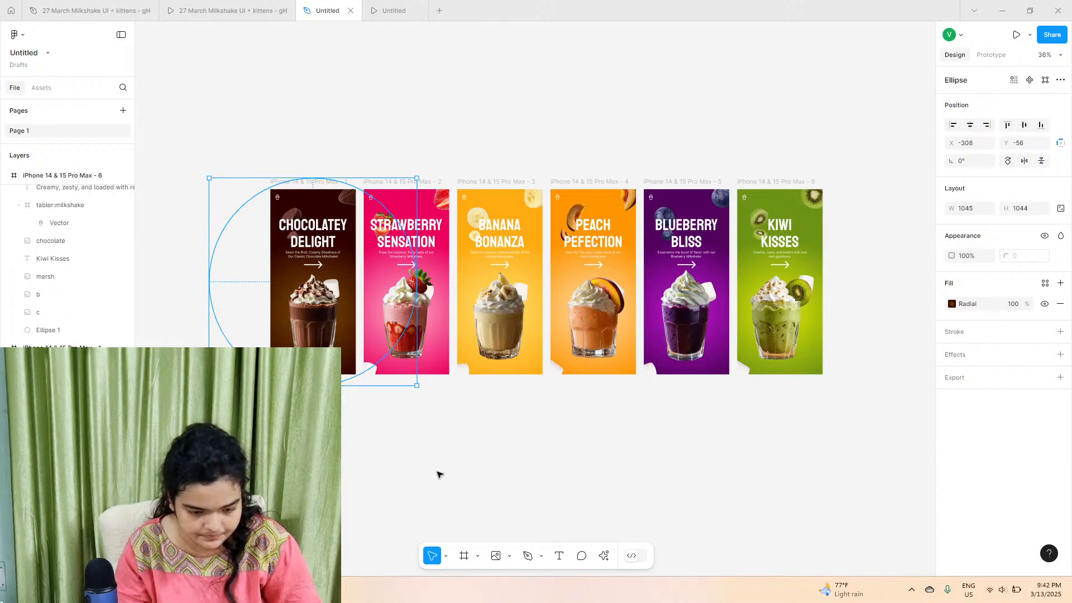
pyautogui.click(480, 182)
pyautogui.click(471, 265)
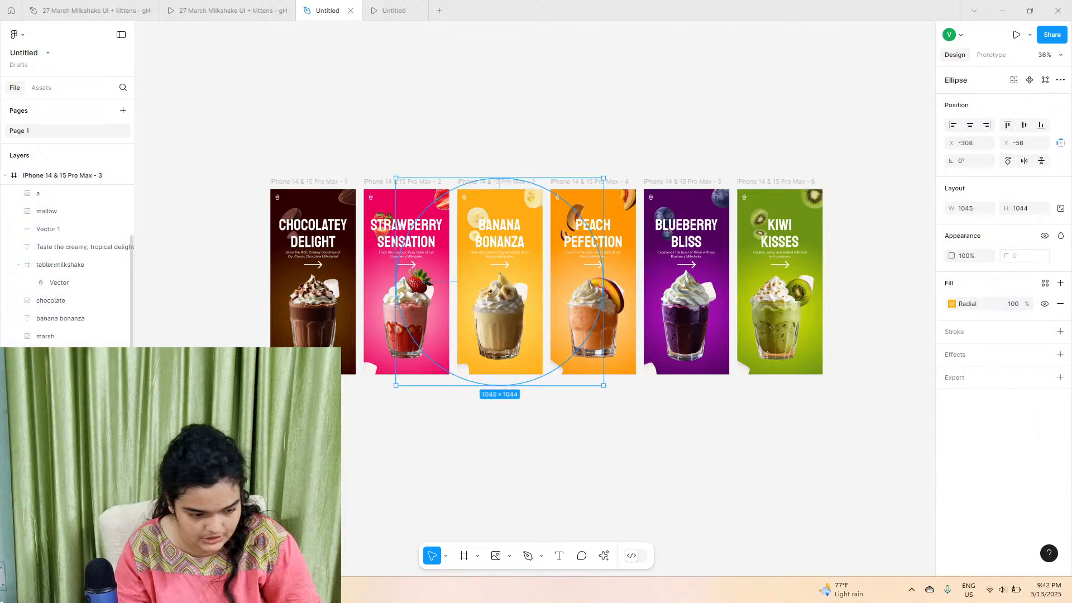
pyautogui.press('t')
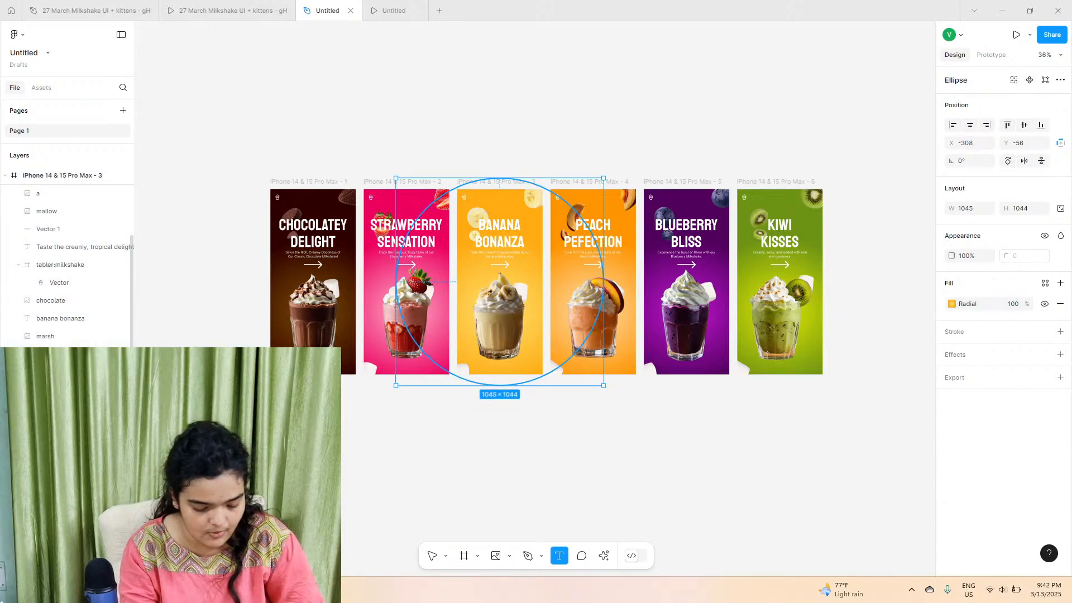
pyautogui.click(629, 301)
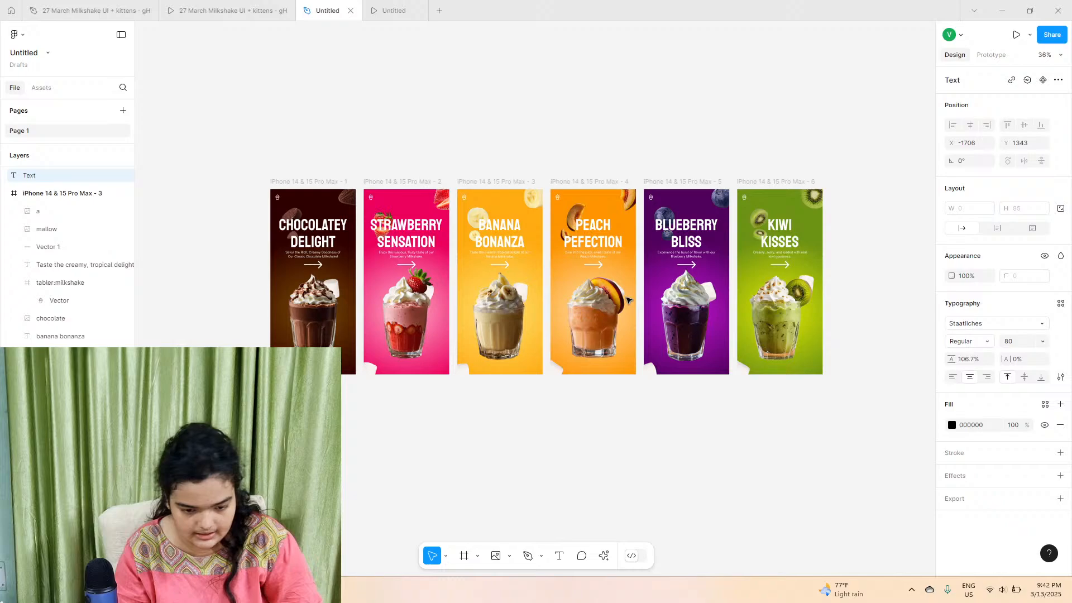
pyautogui.press('Escape')
# - Rename the background ellipses of the peach, blueberry and kiwi screens as OrangeE, PurpleE and GreenE respectively
pyautogui.click(587, 182)
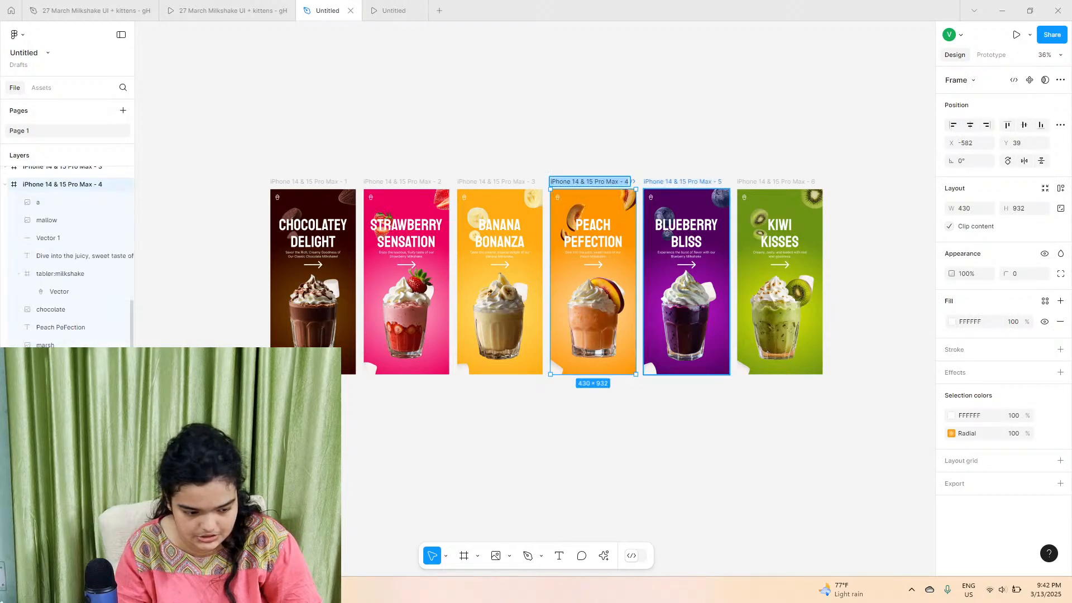
pyautogui.hotkey('ctrl', 'z')
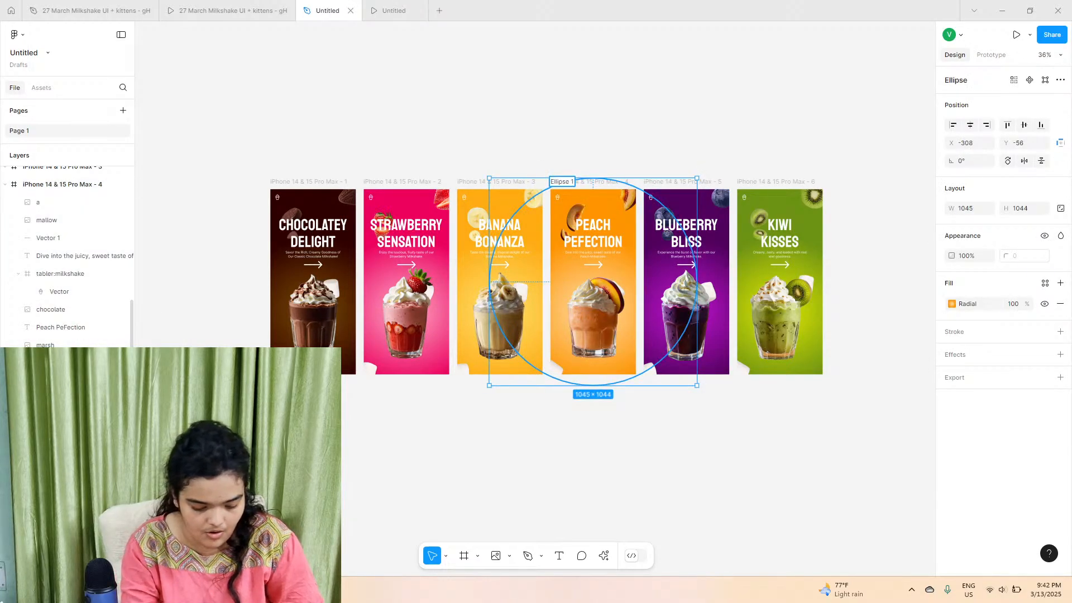
pyautogui.click(709, 433)
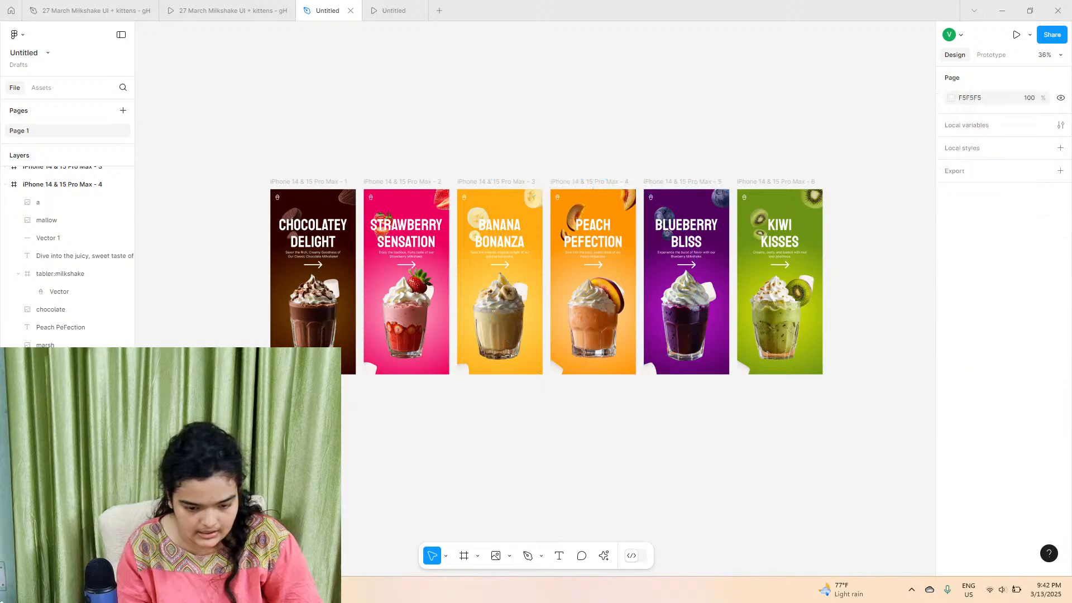
pyautogui.click(659, 208)
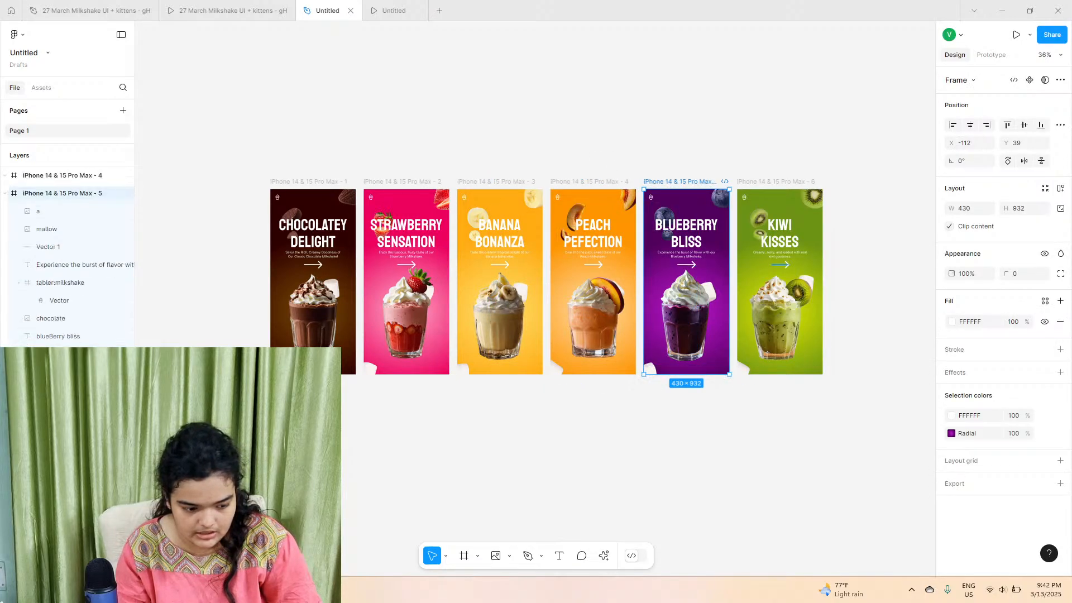
pyautogui.click(682, 204)
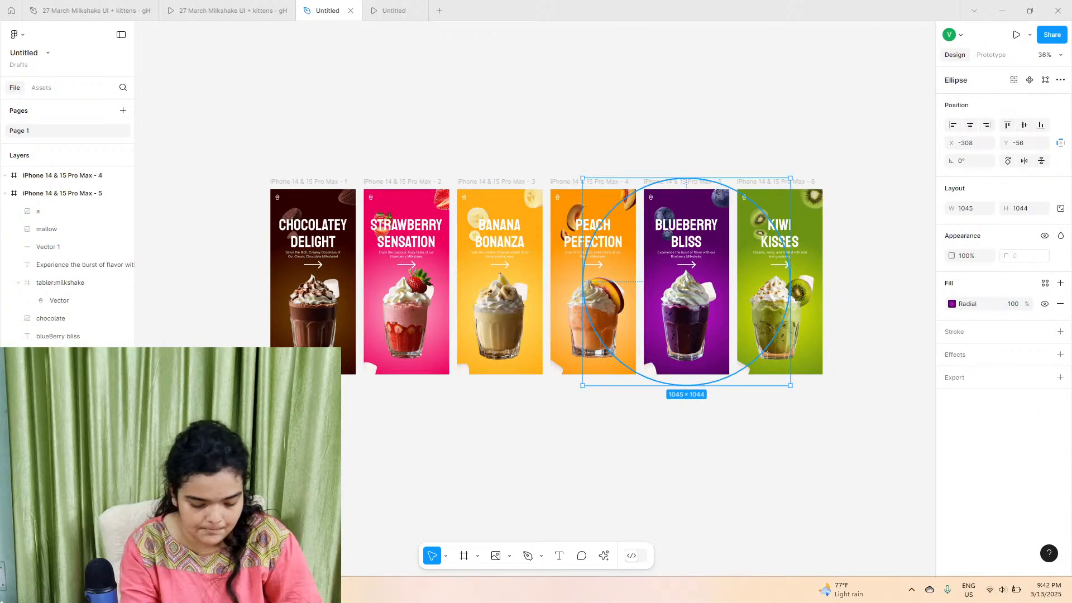
pyautogui.click(488, 430)
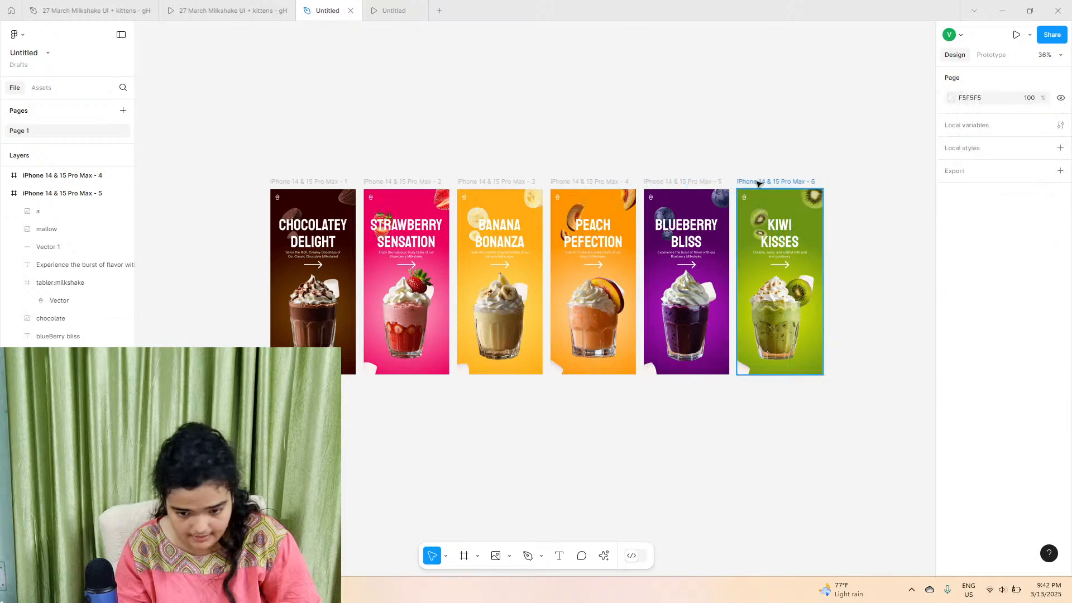
pyautogui.click(782, 313)
pyautogui.click(777, 205)
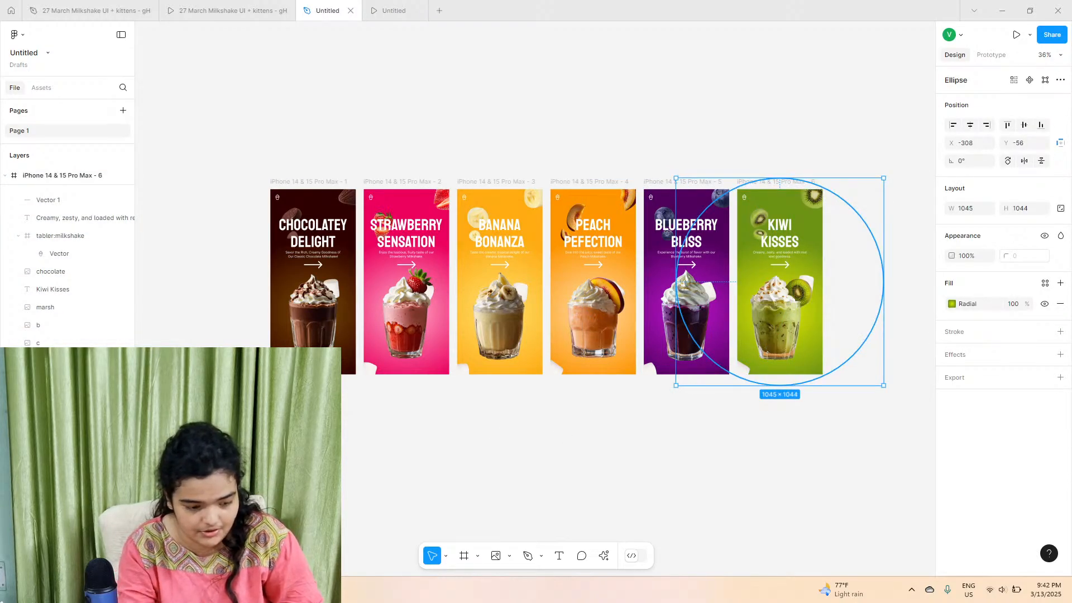
pyautogui.click(404, 426)
# - Duplicate the background ellipses of all six milkshake screens: BrownE, GreenE, PurpleE, OrangeE, YellowE and PinkE
pyautogui.click(306, 182)
pyautogui.scroll(-1, 70, 474)
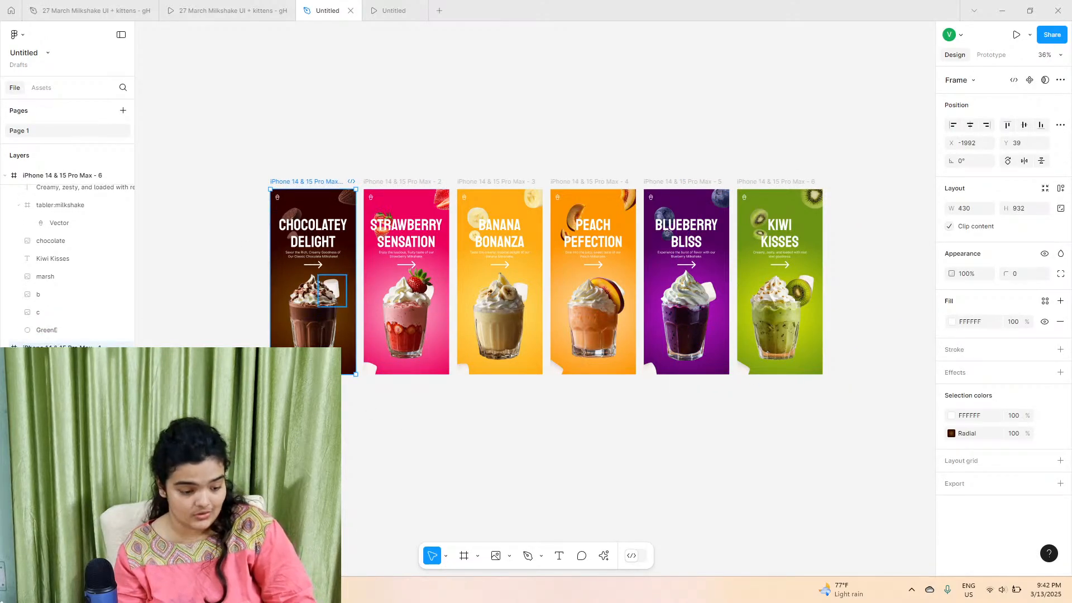
pyautogui.click(68, 544)
pyautogui.keyDown('shift'); pyautogui.click(60, 327); pyautogui.keyUp('shift')
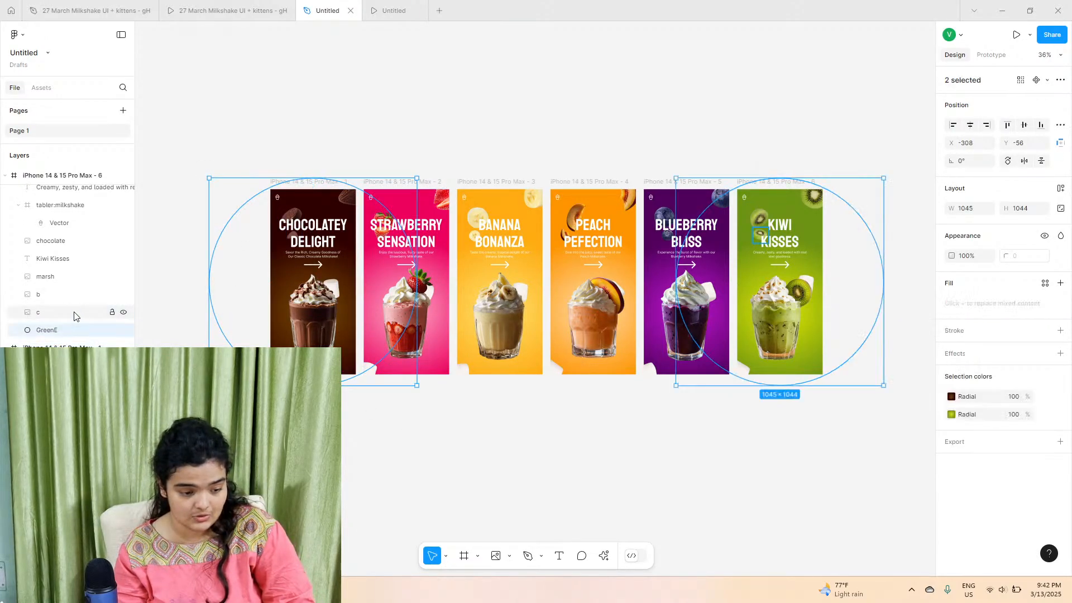
pyautogui.scroll(5, 75, 310)
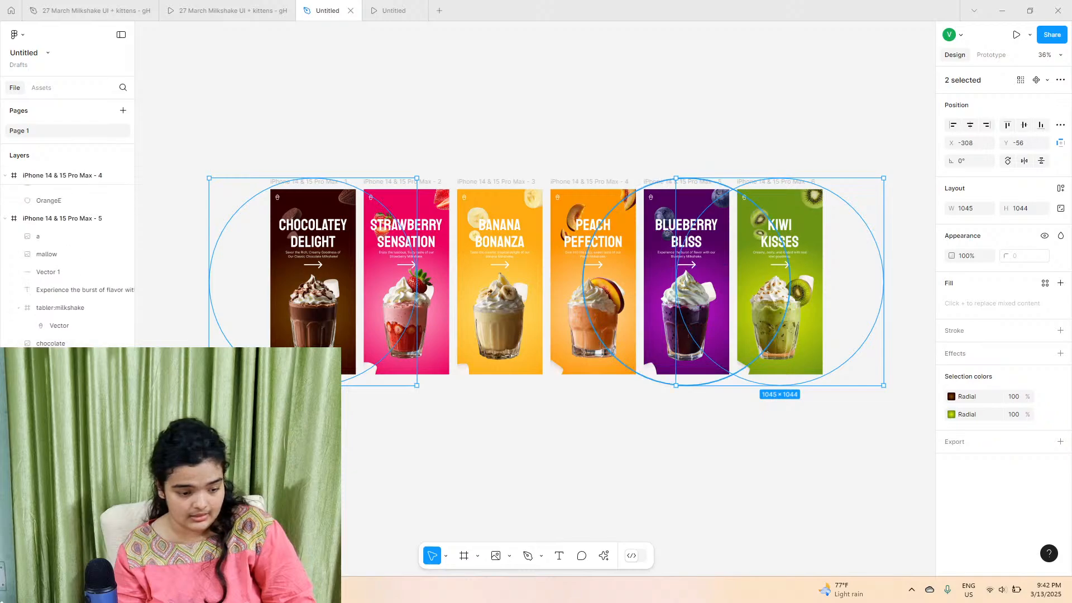
pyautogui.keyDown('shift'); pyautogui.click(49, 201); pyautogui.keyUp('shift')
pyautogui.scroll(3, 72, 270)
pyautogui.keyDown('shift'); pyautogui.click(72, 255); pyautogui.keyUp('shift')
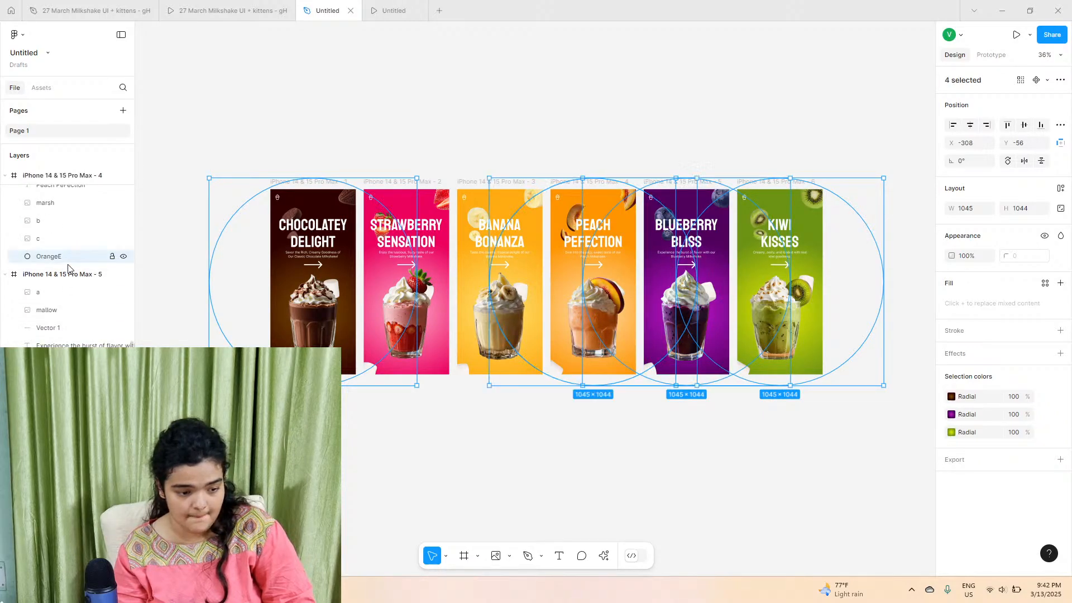
pyautogui.scroll(4, 71, 272)
pyautogui.keyDown('shift'); pyautogui.click(55, 359); pyautogui.keyUp('shift')
pyautogui.scroll(4, 55, 352)
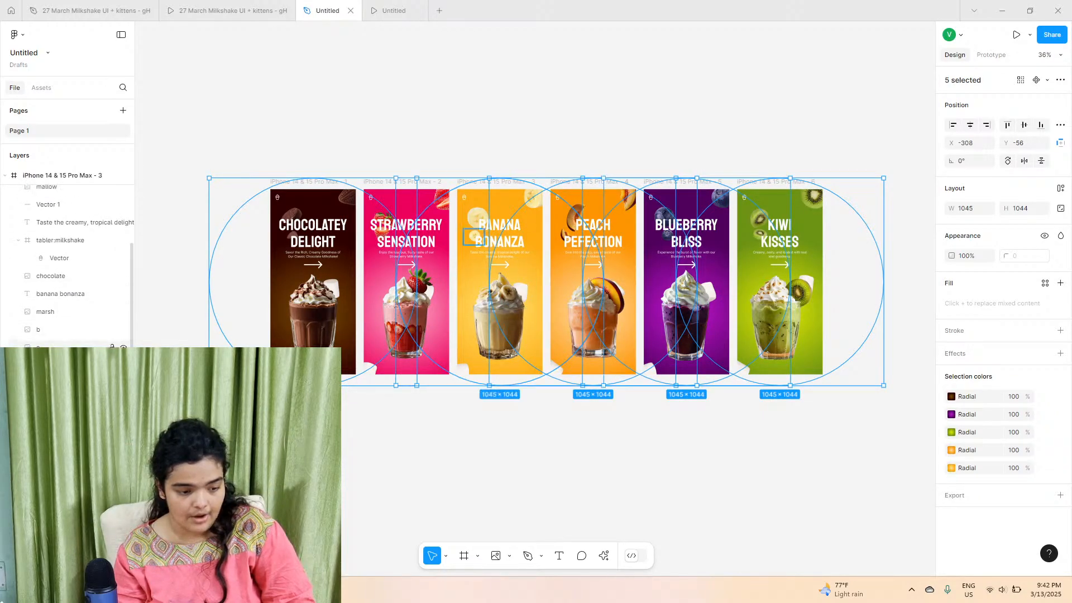
pyautogui.scroll(2, 55, 302)
pyautogui.keyDown('shift'); pyautogui.click(56, 389); pyautogui.keyUp('shift')
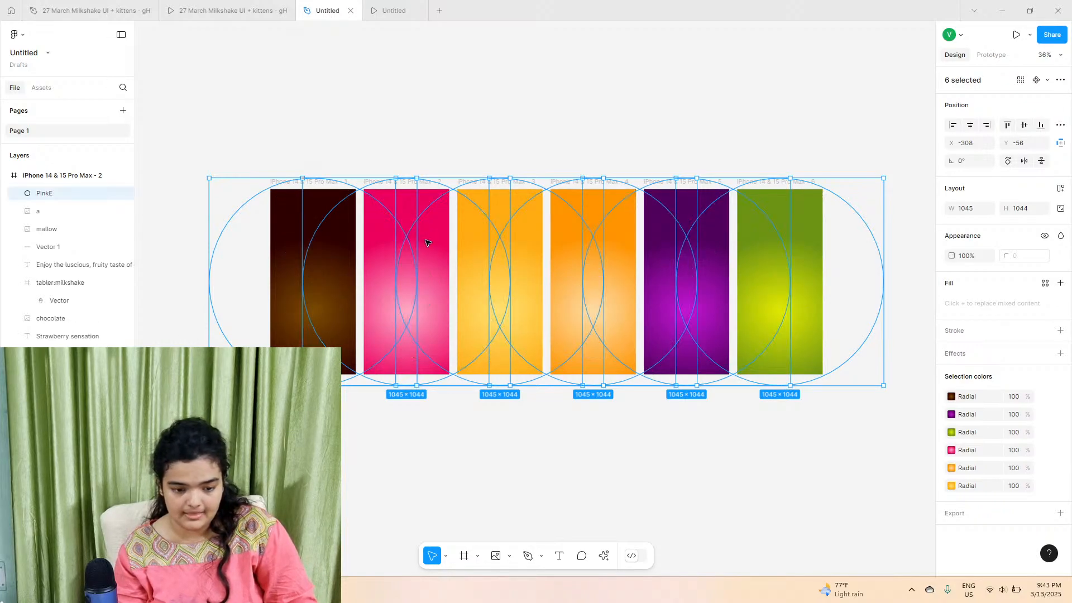
# - Move the six duplicated ellipses out of the frames and stack them exactly on one another below the screens, pink on top
pyautogui.press(']')
pyautogui.moveTo(424, 258); pyautogui.dragTo(394, 350)
pyautogui.scroll(-5, 431, 450)
pyautogui.scroll(-3, 494, 320)
pyautogui.click(450, 347)
pyautogui.moveTo(536, 334); pyautogui.dragTo(387, 339)
pyautogui.moveTo(665, 337); pyautogui.dragTo(383, 339)
pyautogui.moveTo(559, 296); pyautogui.dragTo(343, 368)
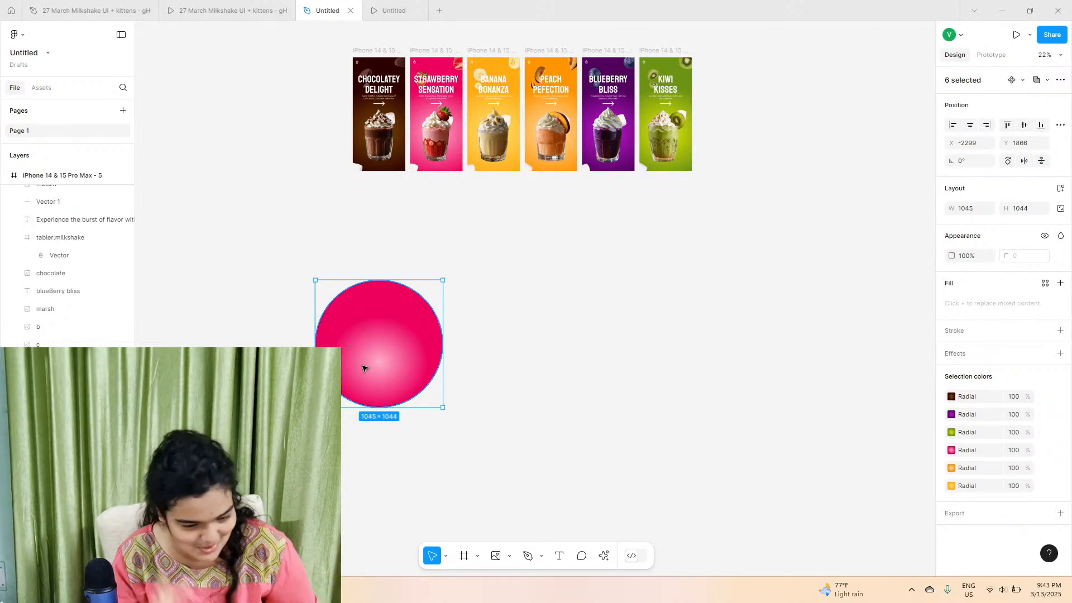
pyautogui.moveTo(363, 368); pyautogui.dragTo(371, 430)
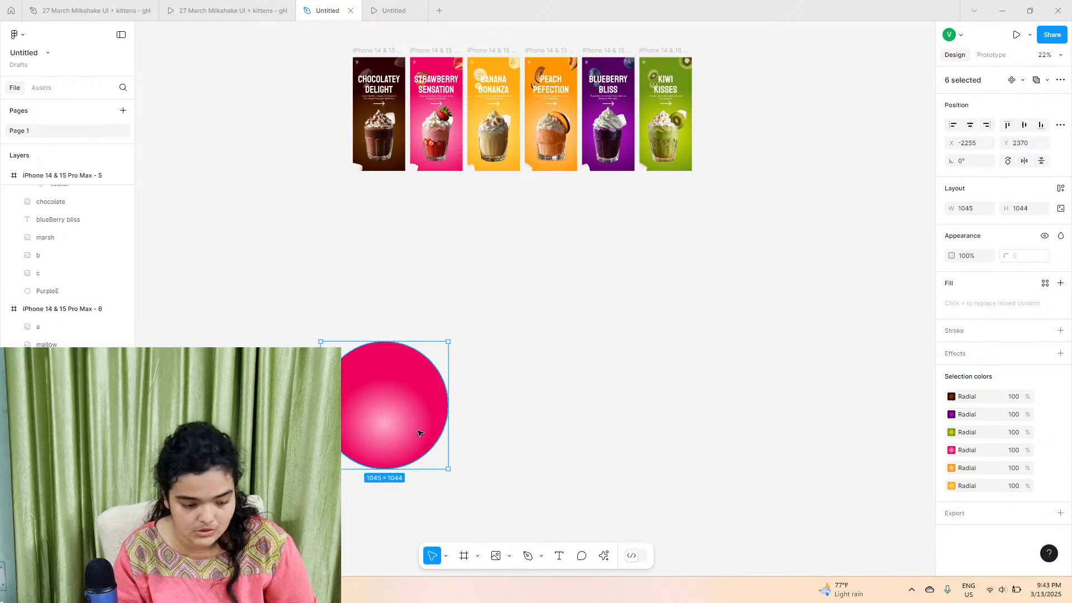
# - Place a copy of the stacked ellipses on the chocolate screen at X -307, Y -56, over its background ellipse
pyautogui.moveTo(395, 429); pyautogui.dragTo(389, 311)
pyautogui.scroll(3, 502, 324)
pyautogui.scroll(5, 384, 306)
pyautogui.click(270, 318)
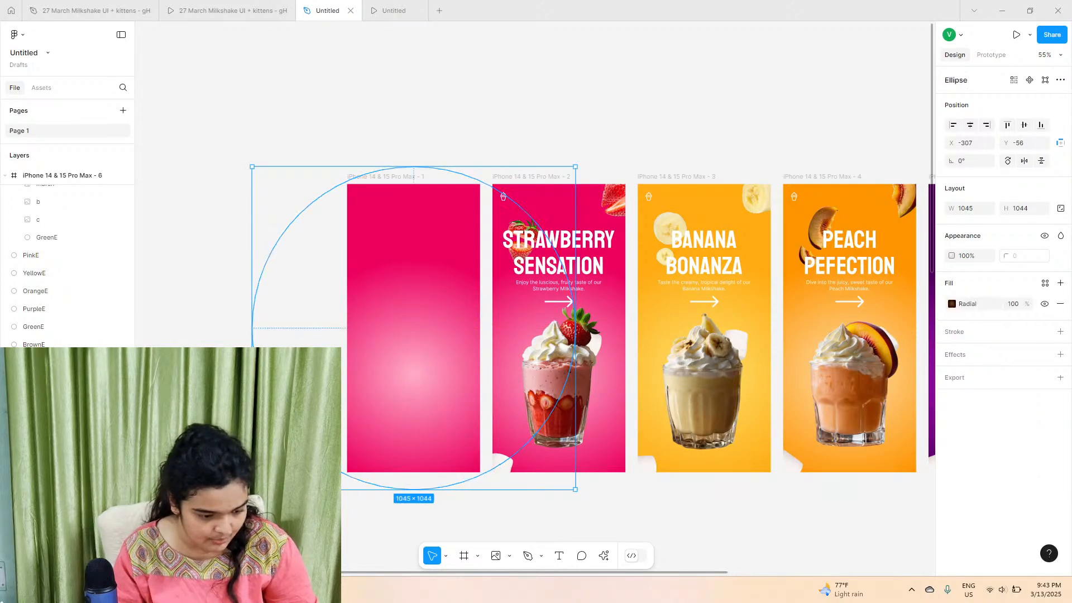
pyautogui.press('Escape')
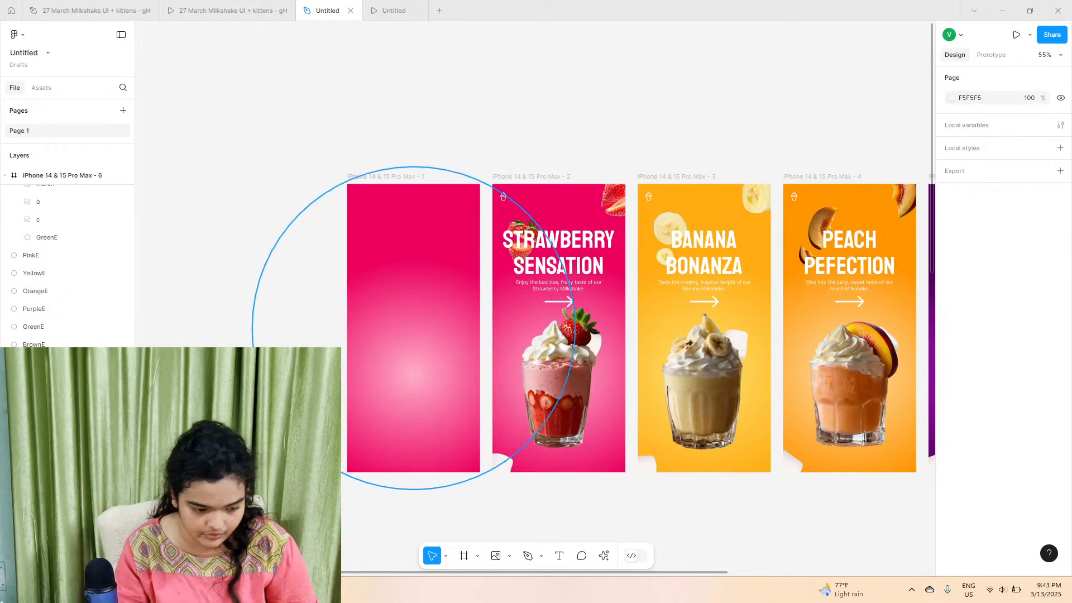
# - Shrink the PinkE, YellowE, OrangeE, PurpleE and GreenE copies on the chocolate screen to 169 × 168 and send them to the back
pyautogui.click(51, 380)
pyautogui.keyDown('shift'); pyautogui.click(50, 452); pyautogui.keyUp('shift')
pyautogui.scroll(-2, 62, 435)
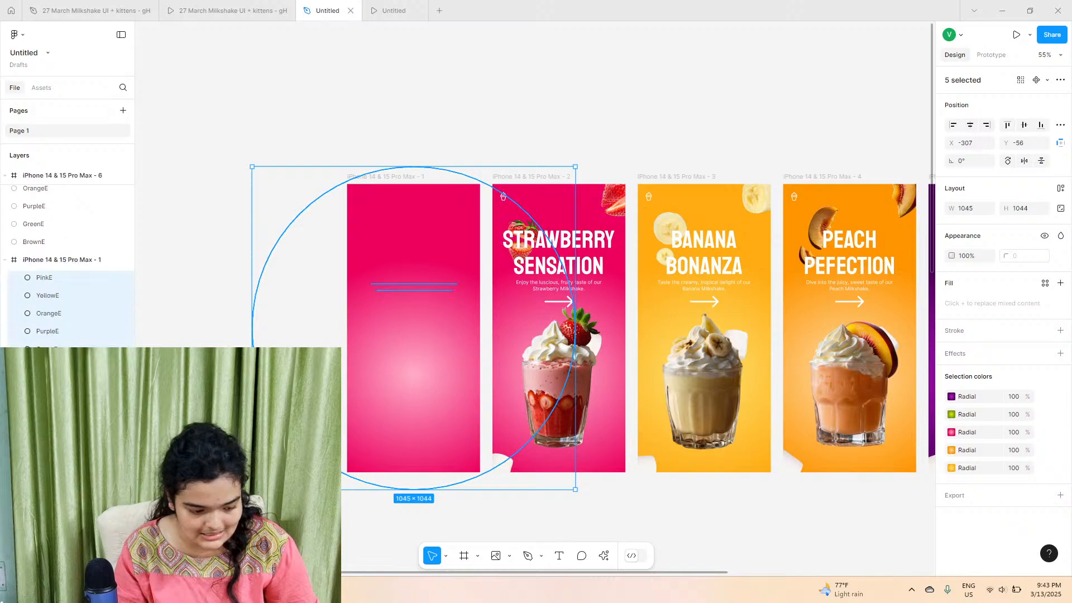
pyautogui.moveTo(373, 166); pyautogui.dragTo(418, 328)
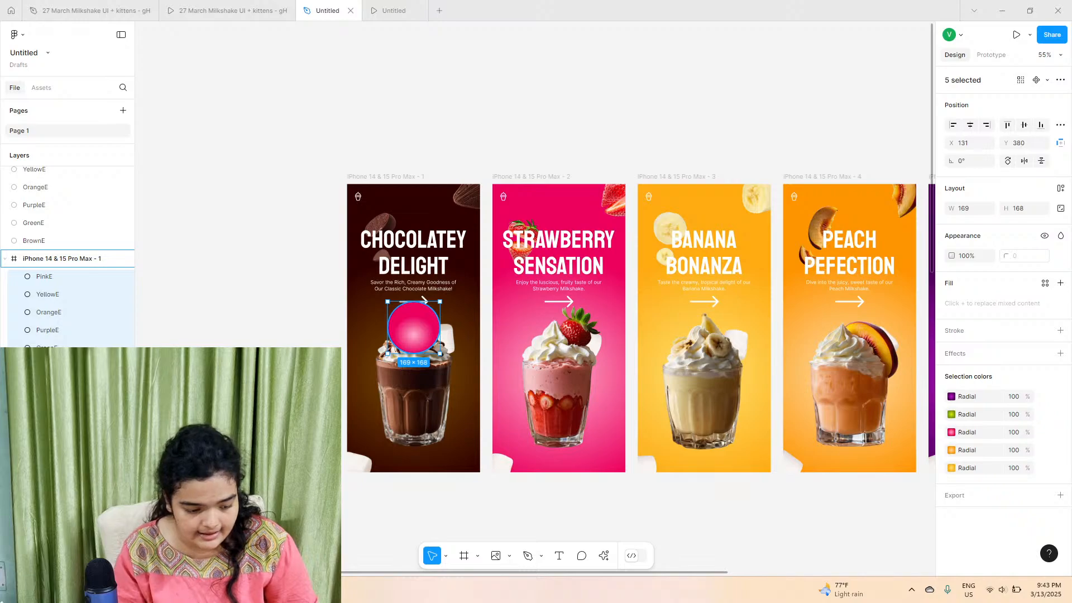
pyautogui.hotkey('ctrl', 'shift', '[')
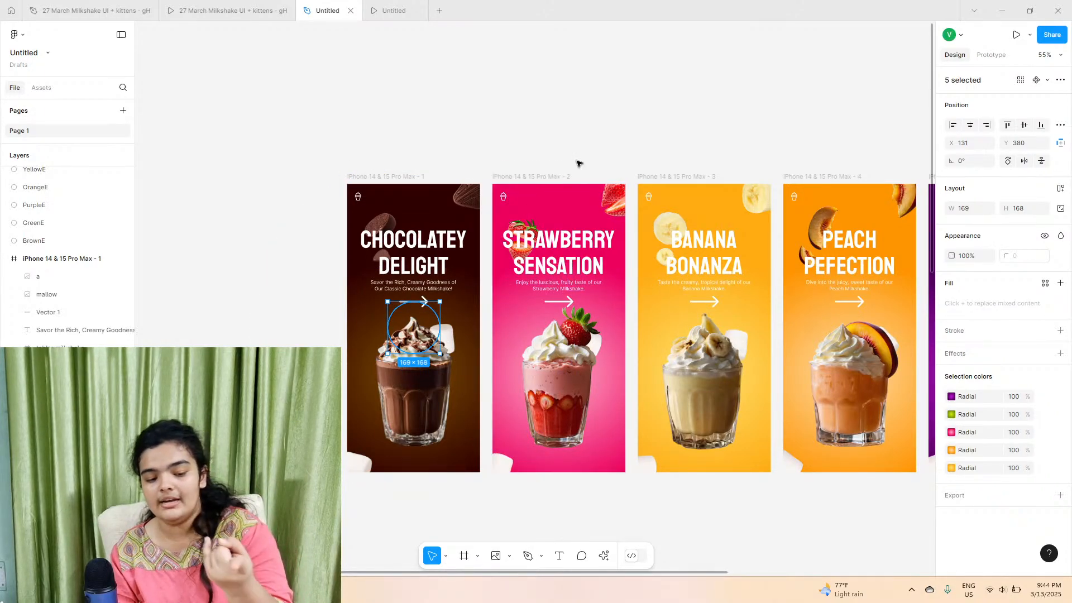
# - Copy the whole stack of six ellipses from below the screens onto the strawberry screen
pyautogui.click(557, 177)
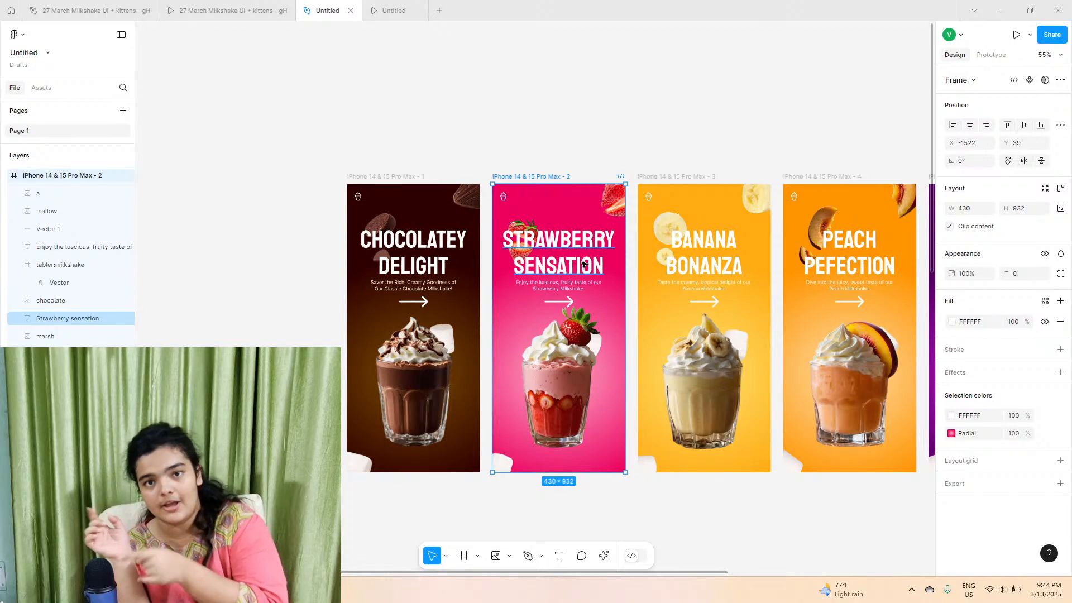
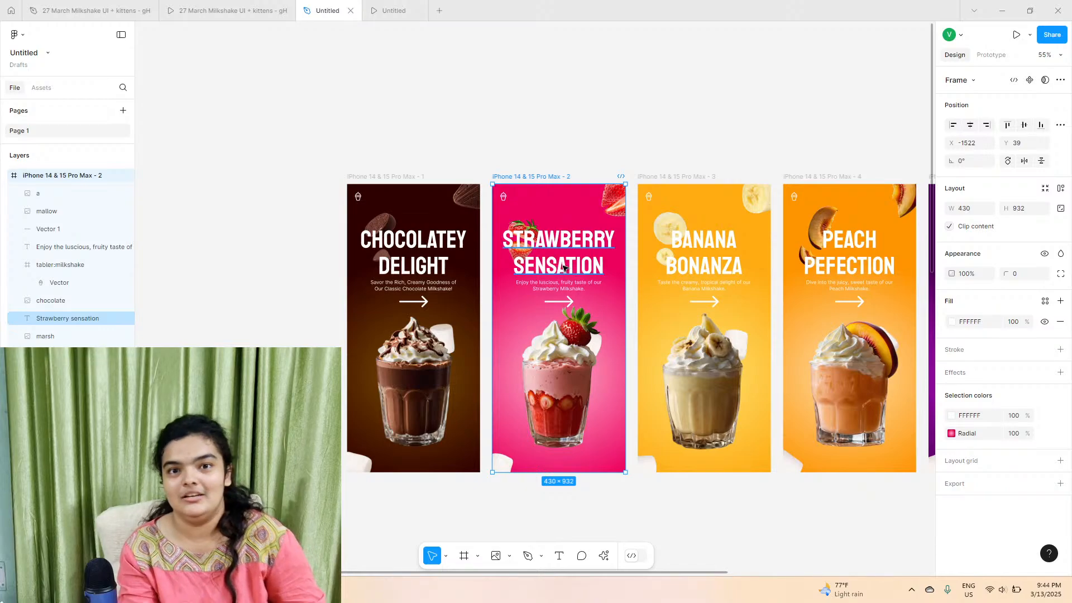
pyautogui.scroll(-1, 437, 519)
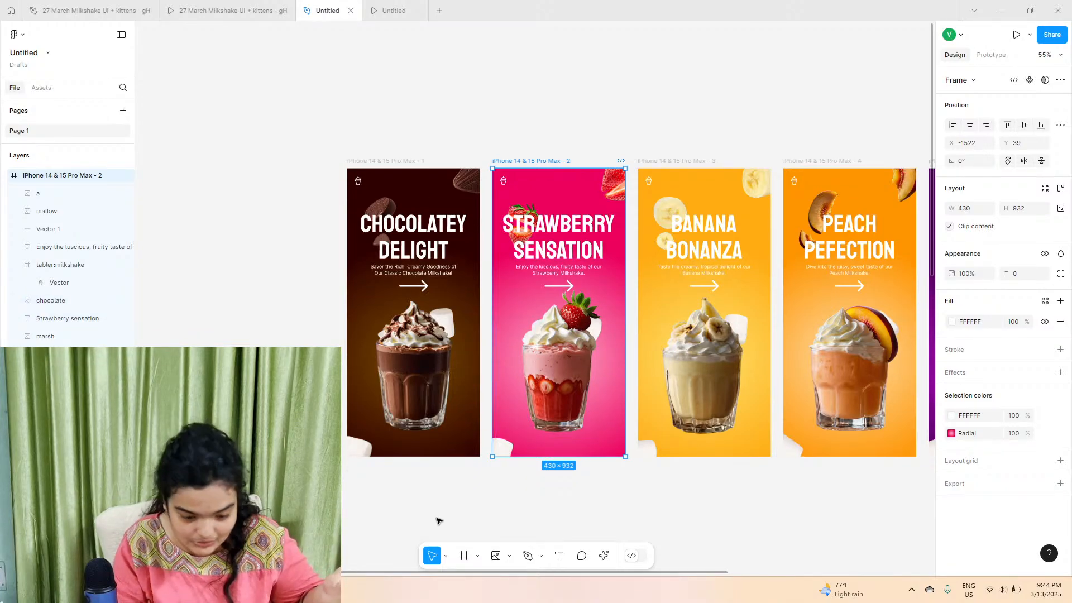
pyautogui.scroll(-5, 438, 520)
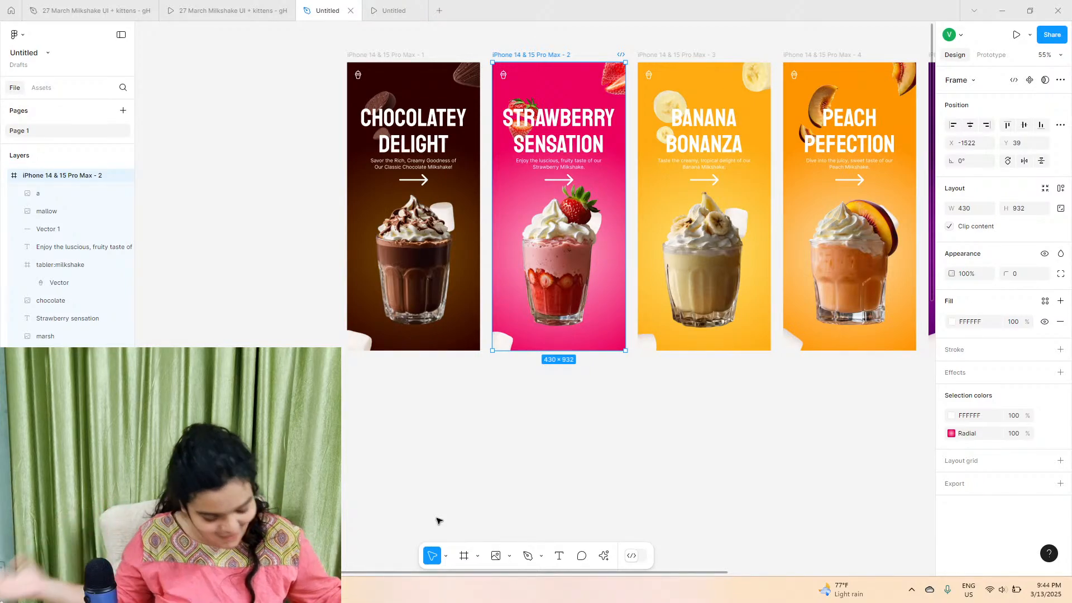
pyautogui.scroll(-5, 461, 496)
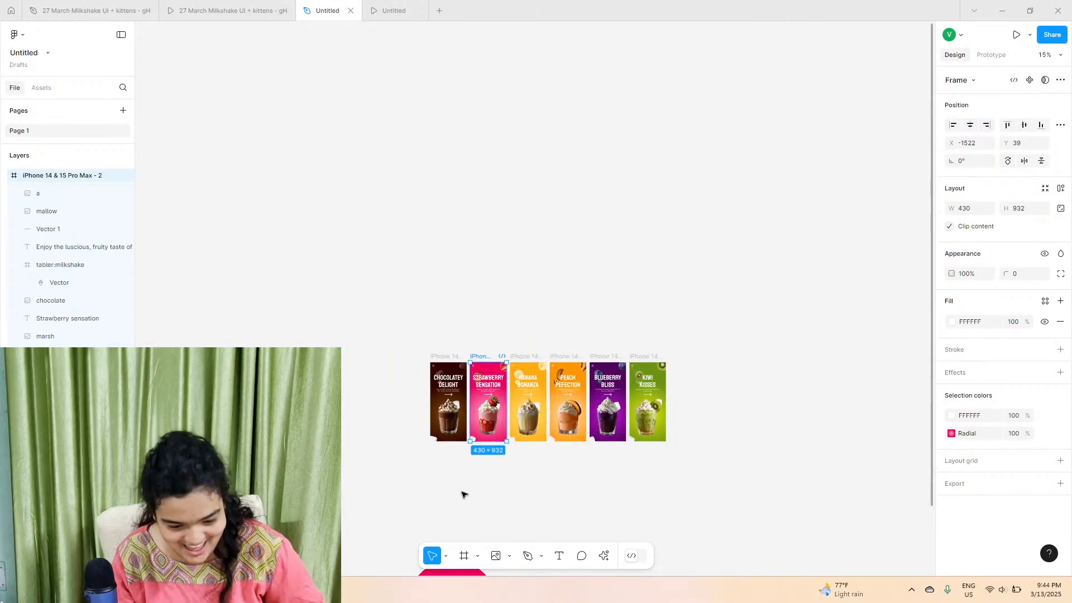
pyautogui.scroll(-4, 455, 446)
pyautogui.click(450, 402)
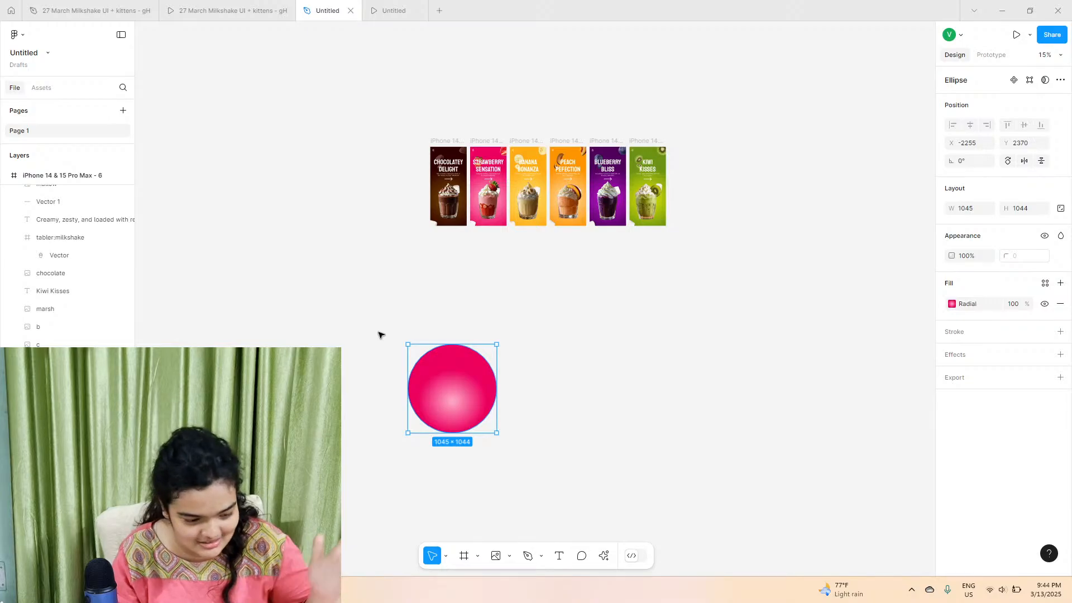
pyautogui.moveTo(378, 334); pyautogui.dragTo(570, 487)
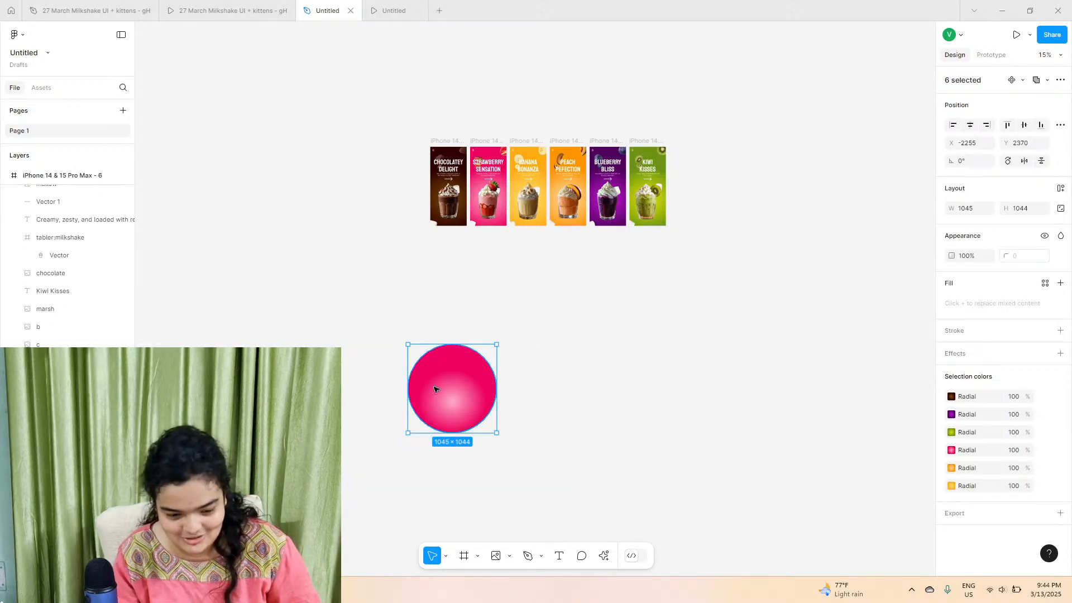
pyautogui.moveTo(436, 389); pyautogui.dragTo(469, 186)
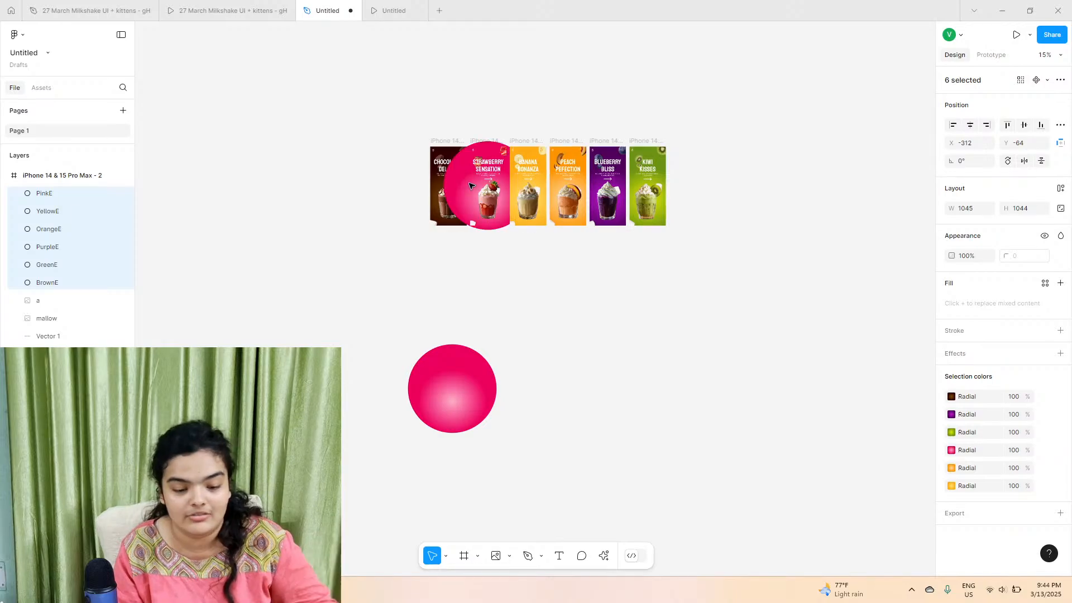
# - Centre the copied ellipse stack horizontally on the strawberry screen at X -308
pyautogui.scroll(5, 476, 235)
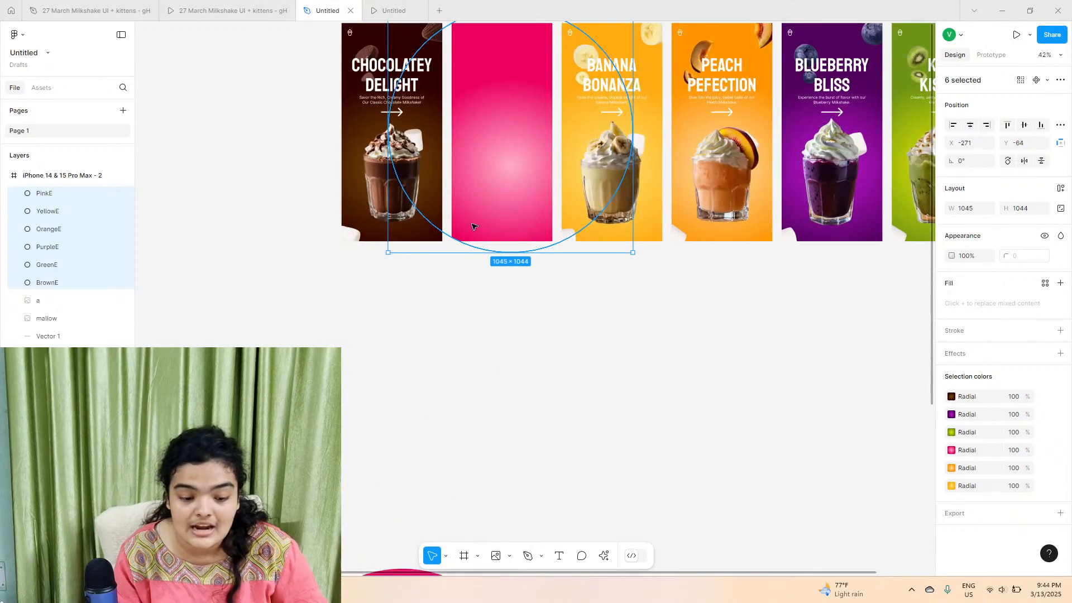
pyautogui.scroll(2, 473, 226)
pyautogui.hotkey('shift', 'Left')
pyautogui.hotkey('shift', 'Left')
pyautogui.hotkey('shift', 'Left')
pyautogui.hotkey('shift', 'Left')
pyautogui.press('Right')
pyautogui.press('Right')
pyautogui.press('Right')
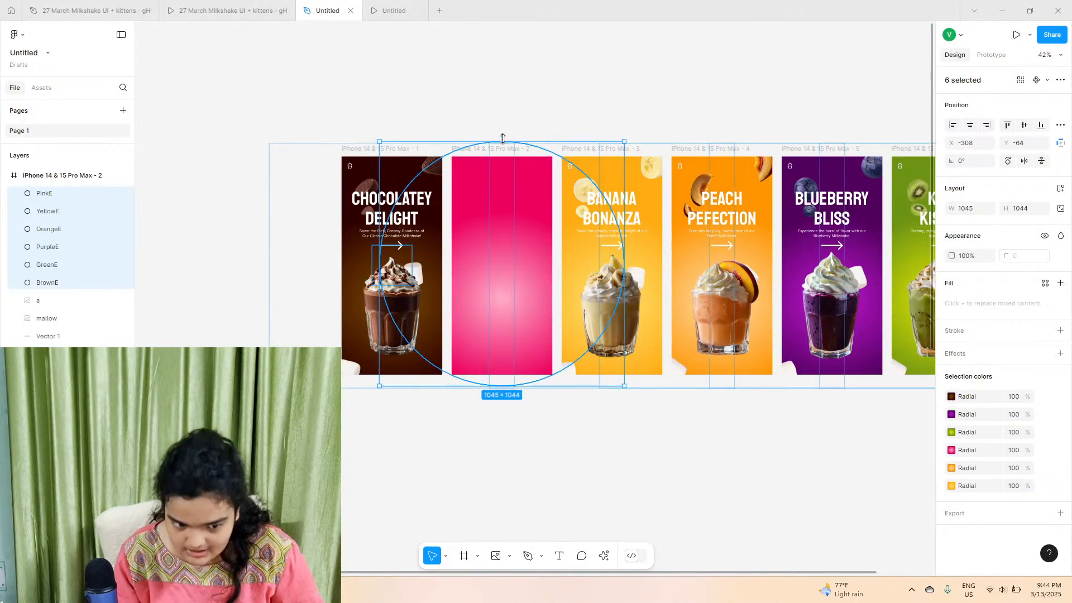
# - Shrink the six stacked ellipses on the strawberry screen to 211 × 210 over the milkshake glass and send them to the back
pyautogui.moveTo(502, 137); pyautogui.dragTo(503, 316)
pyautogui.moveTo(501, 353); pyautogui.dragTo(500, 297)
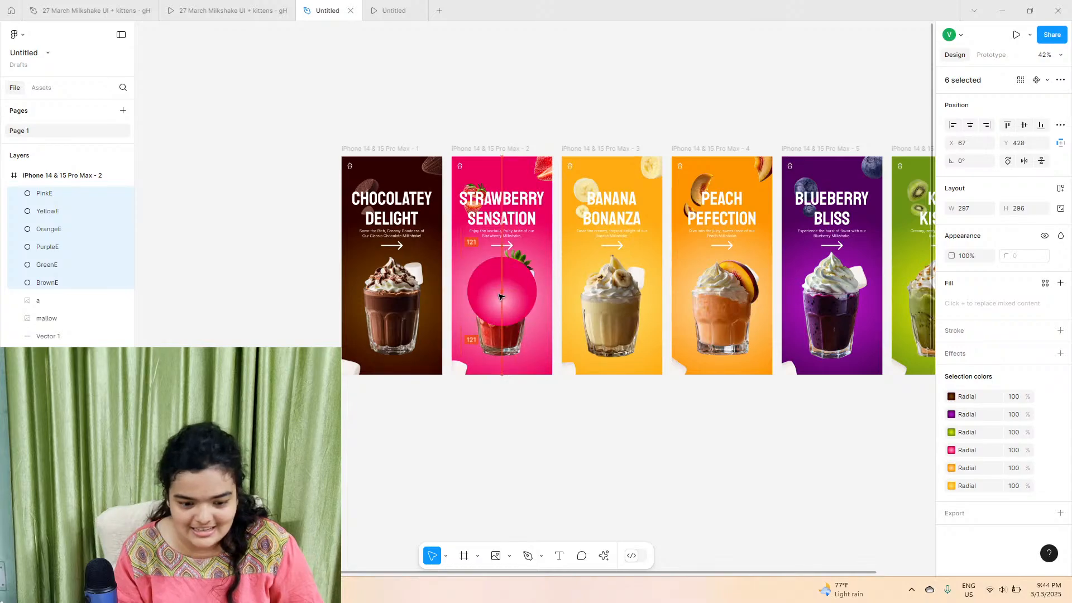
pyautogui.moveTo(510, 253); pyautogui.dragTo(511, 283)
pyautogui.rightClick(510, 284)
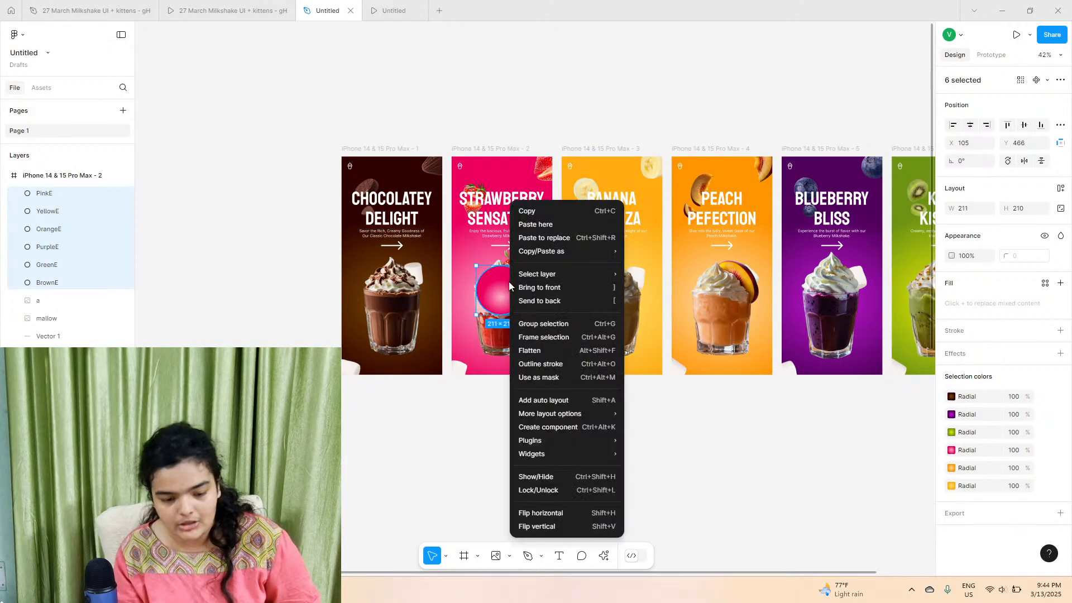
pyautogui.click(531, 301)
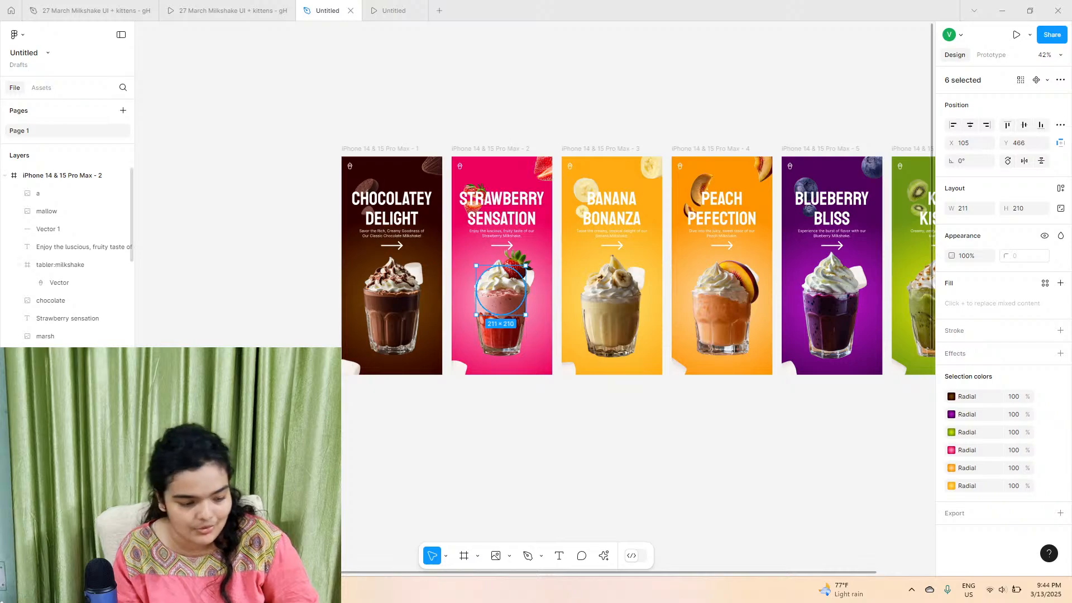
pyautogui.click(508, 290)
pyautogui.press('Escape')
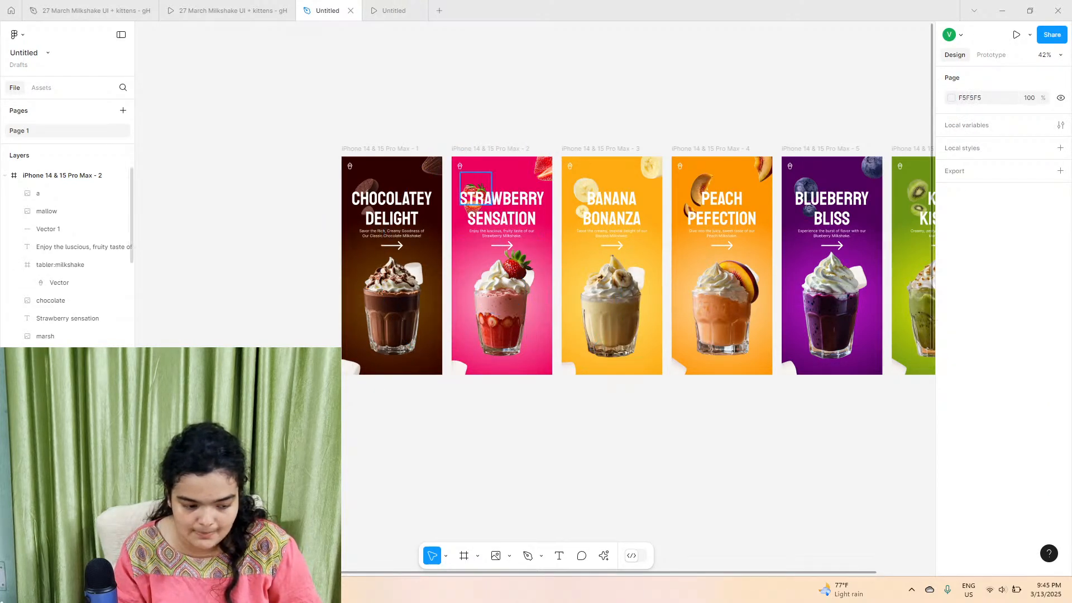
pyautogui.click(483, 149)
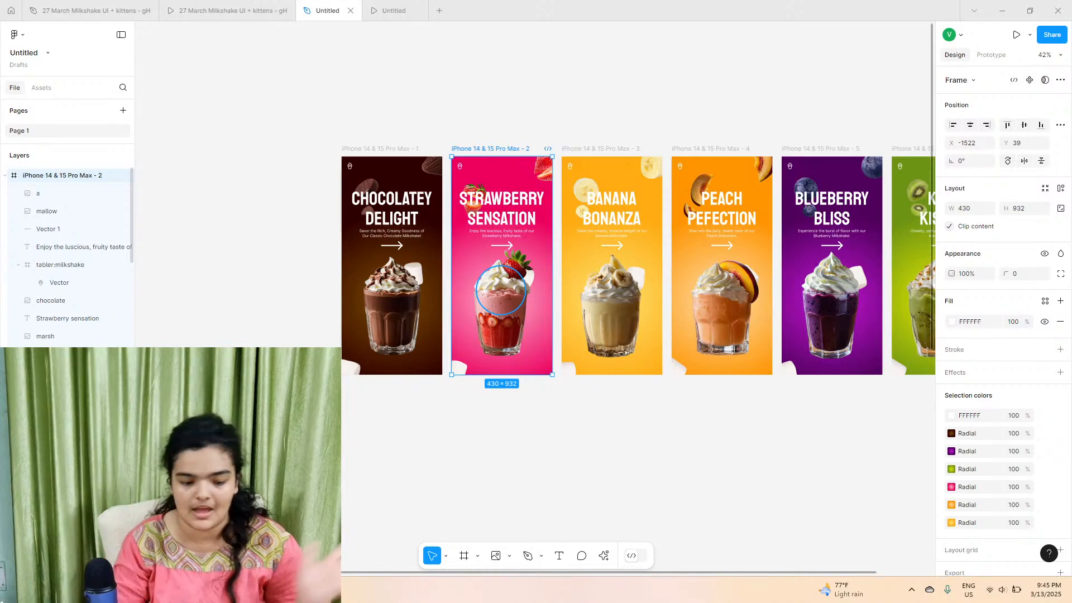
# - Copy the whole stack of six ellipses from below the screens onto the banana screen at X -308, Y -47
pyautogui.scroll(-5, 67, 371)
pyautogui.scroll(-5, 407, 414)
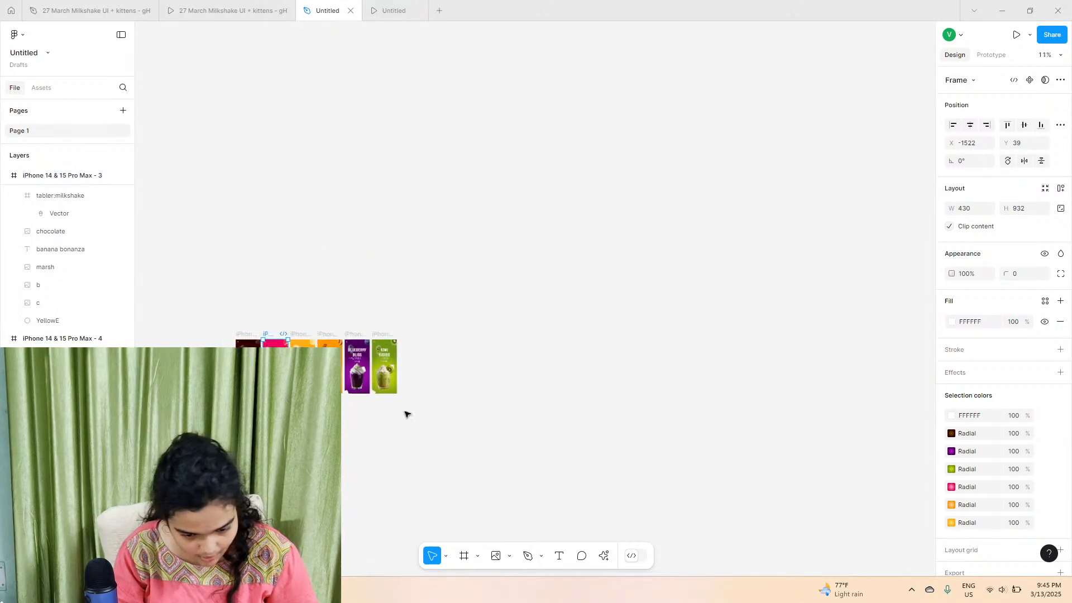
pyautogui.scroll(-4, 407, 414)
pyautogui.press('Escape')
pyautogui.moveTo(201, 273); pyautogui.dragTo(351, 223)
pyautogui.scroll(5, 335, 223)
pyautogui.scroll(3, 372, 240)
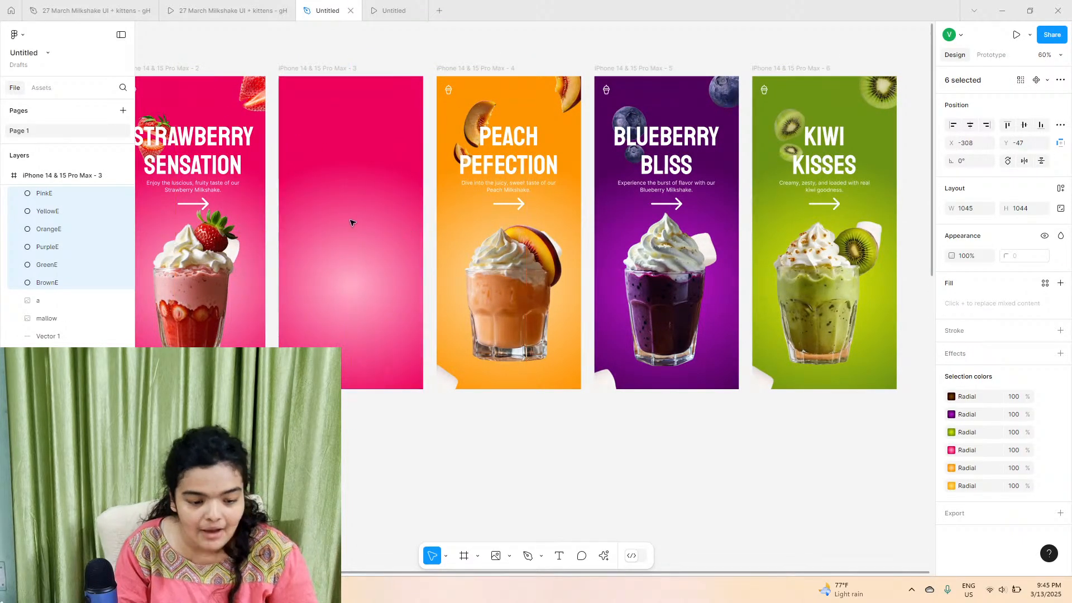
# - Send the banana screen's ellipse stack to the back and shrink it to 287 × 286 over the milkshake glass
pyautogui.rightClick(351, 223)
pyautogui.click(385, 299)
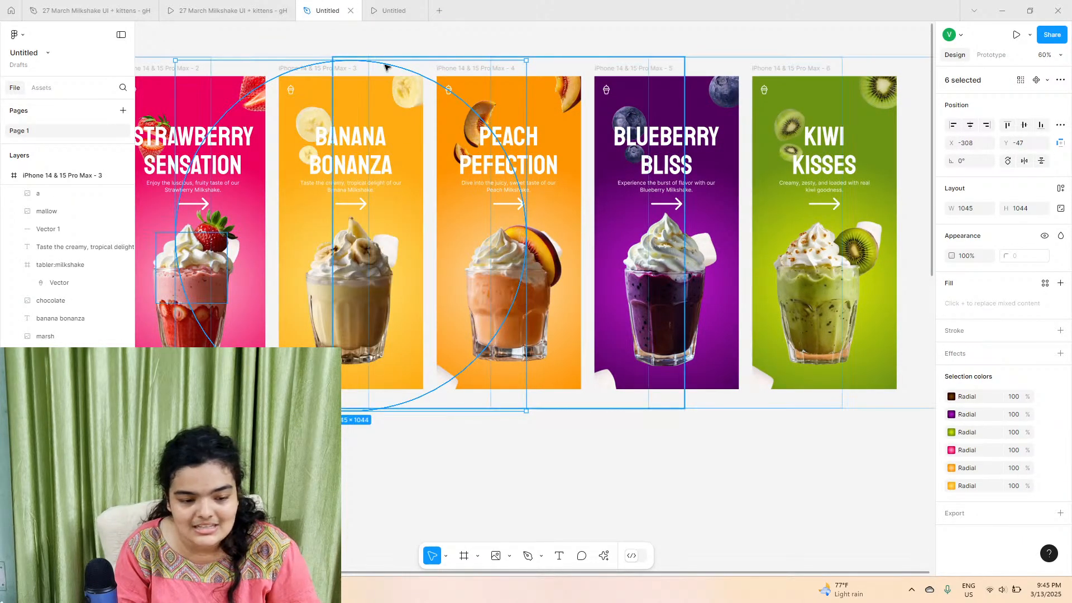
pyautogui.moveTo(385, 67); pyautogui.dragTo(342, 266)
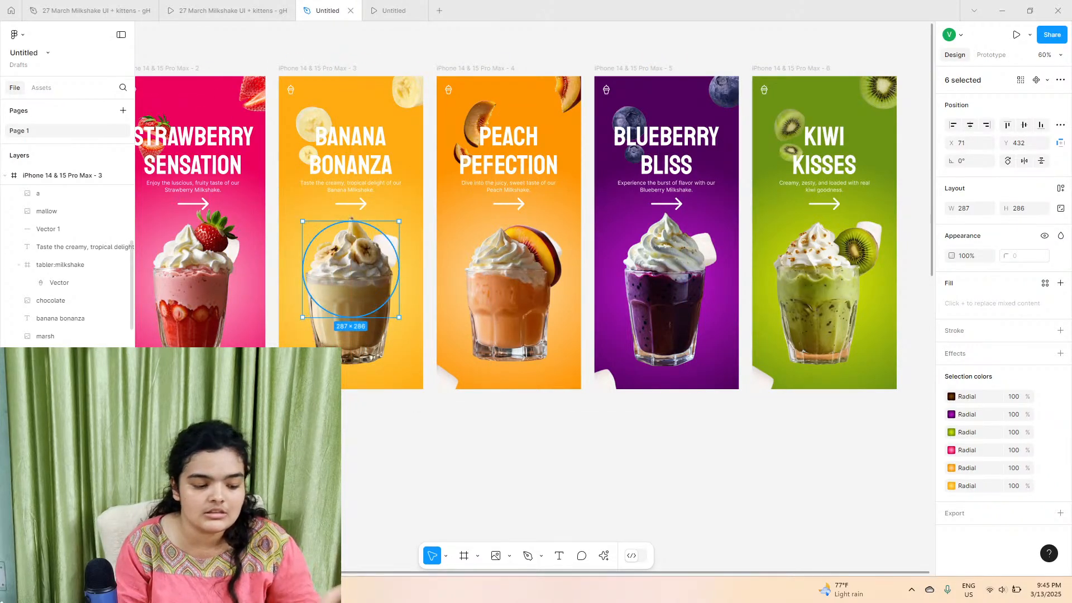
pyautogui.press('Escape')
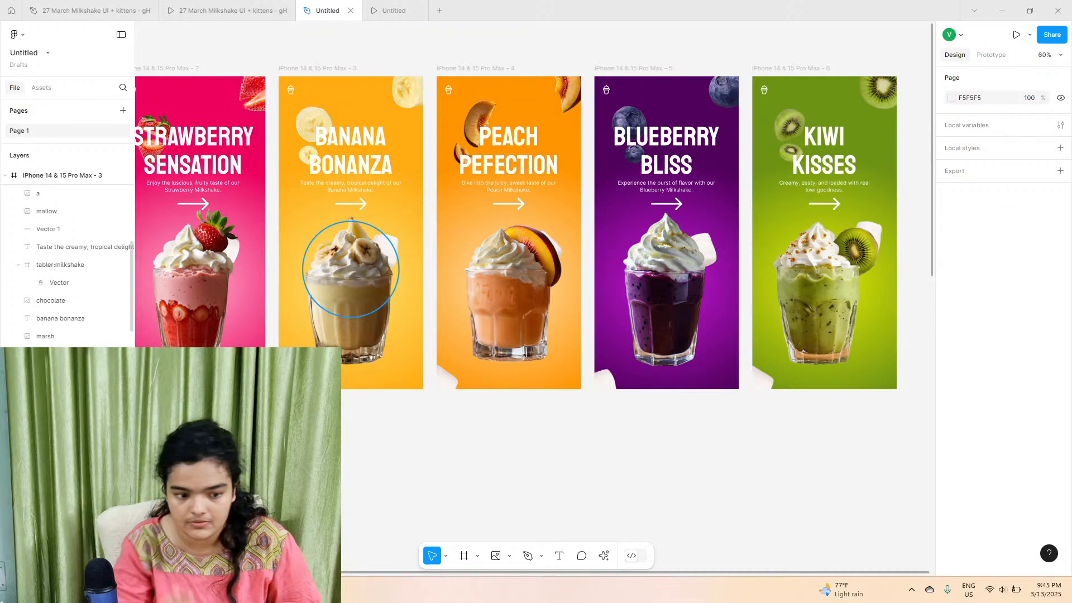
# - Copy the six stacked ellipses from below the screens onto the peach screen at X -333, Y -73
pyautogui.scroll(-6, 460, 393)
pyautogui.scroll(-4, 461, 393)
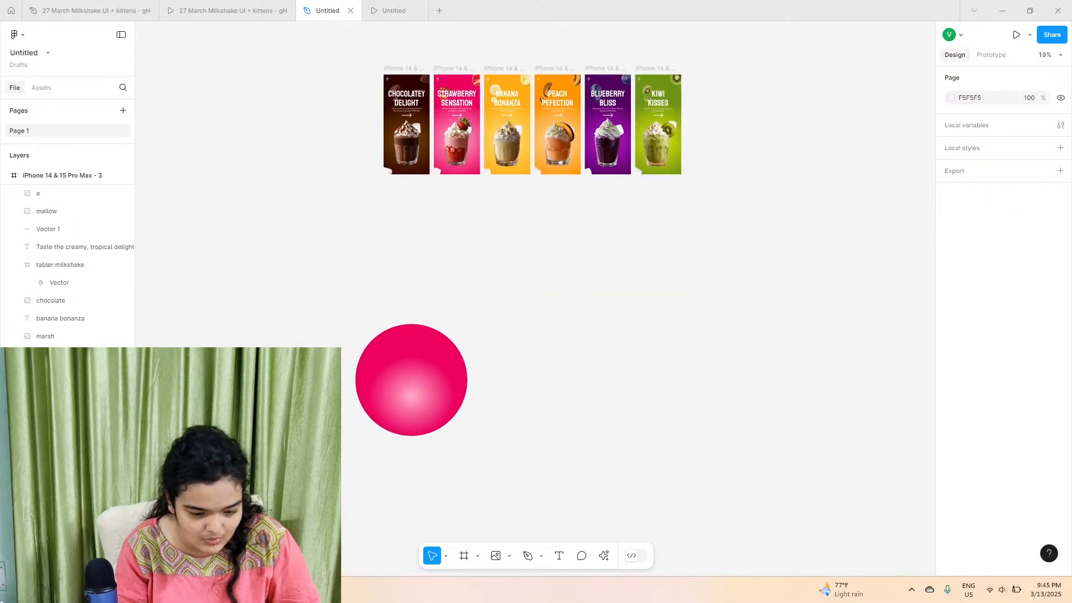
pyautogui.moveTo(323, 351); pyautogui.dragTo(523, 476)
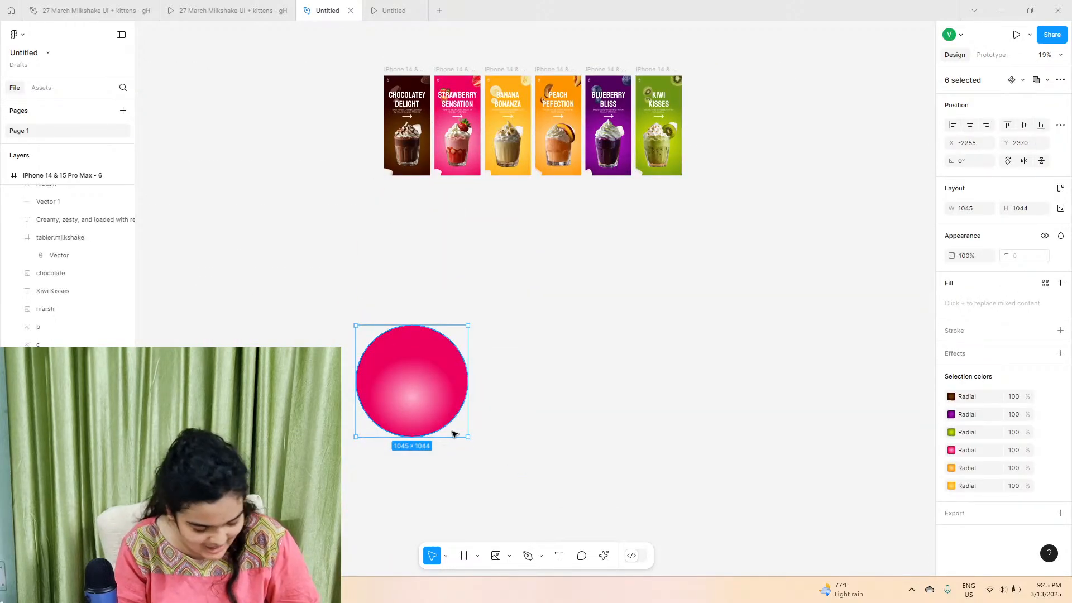
pyautogui.scroll(2, 559, 246)
pyautogui.moveTo(454, 427); pyautogui.dragTo(587, 279)
pyautogui.scroll(1, 545, 202)
pyautogui.scroll(5, 546, 202)
# - Send the peach screen's ellipse stack to the back and shrink it to 175 × 175 over the milkshake glass
pyautogui.rightClick(588, 279)
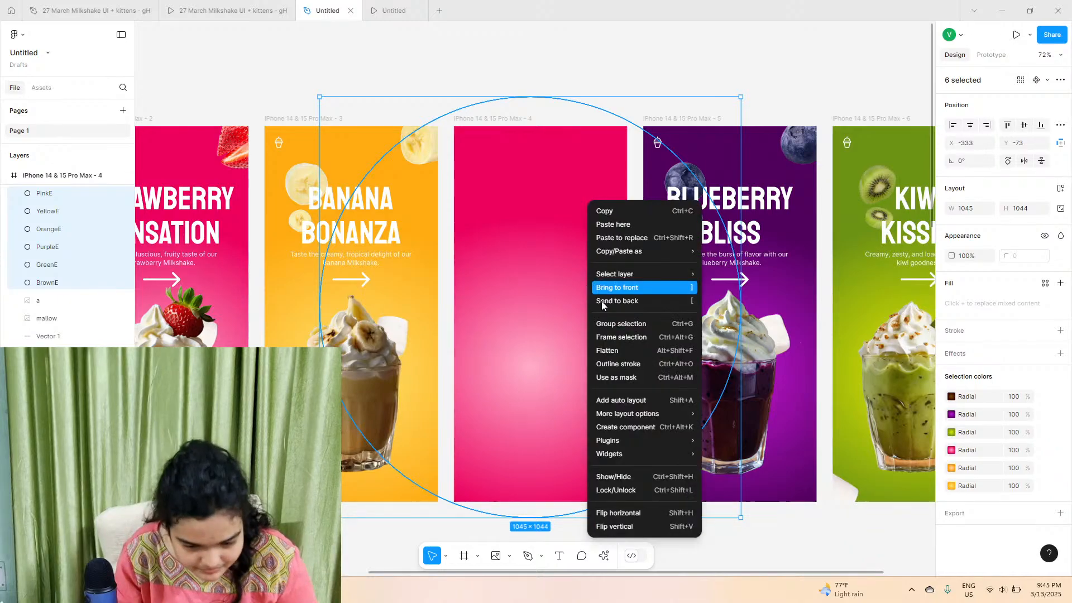
pyautogui.click(599, 303)
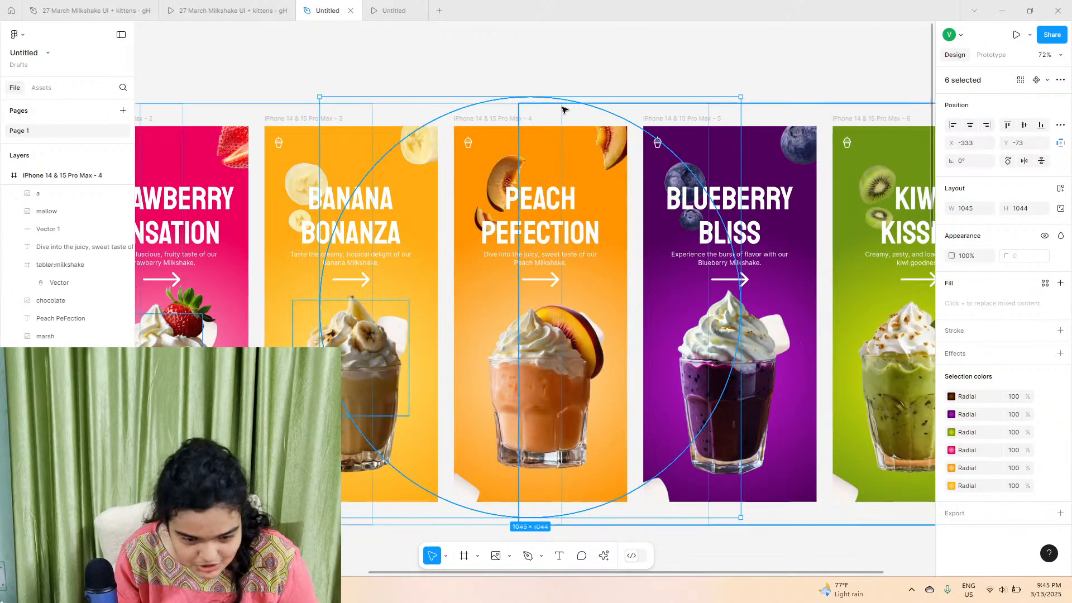
pyautogui.moveTo(568, 101); pyautogui.dragTo(544, 473)
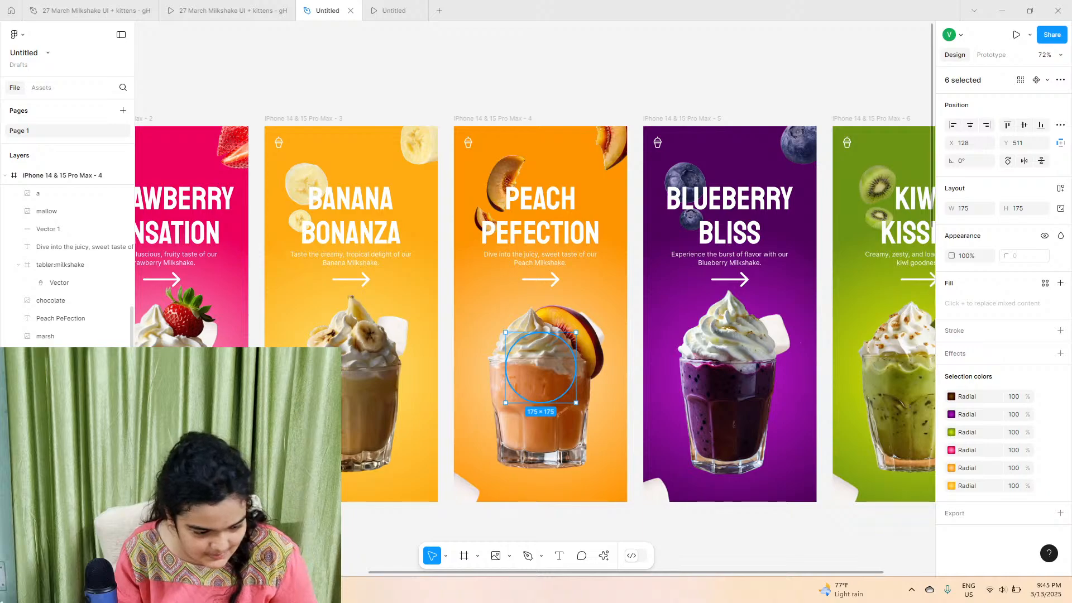
# - Delete the duplicate small OrangeE copy from the peach screen's ellipse stack
pyautogui.click(61, 457)
pyautogui.press('Escape')
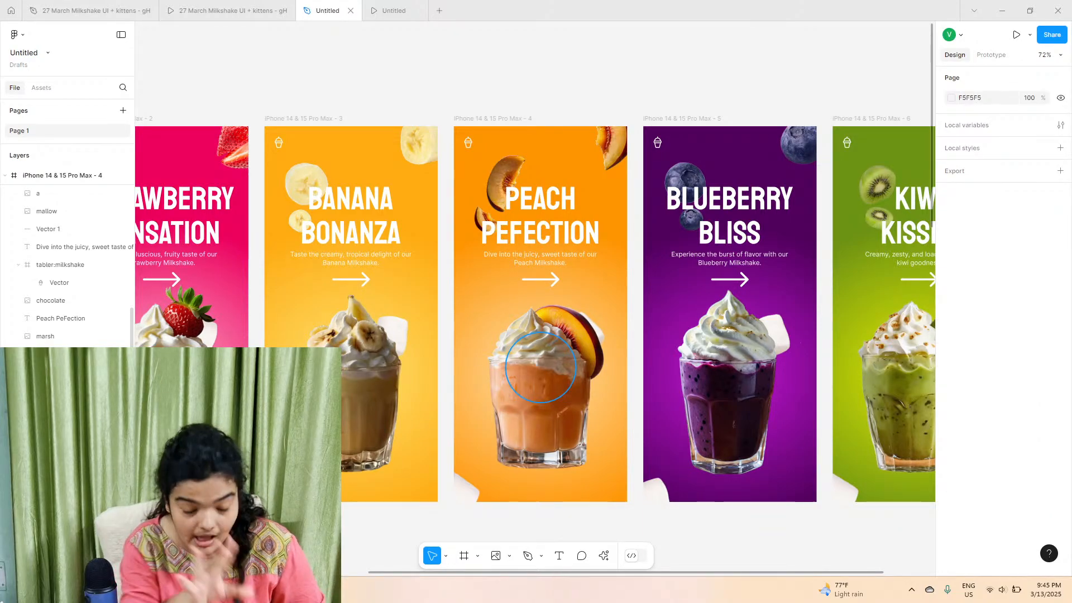
pyautogui.scroll(-3, 67, 263)
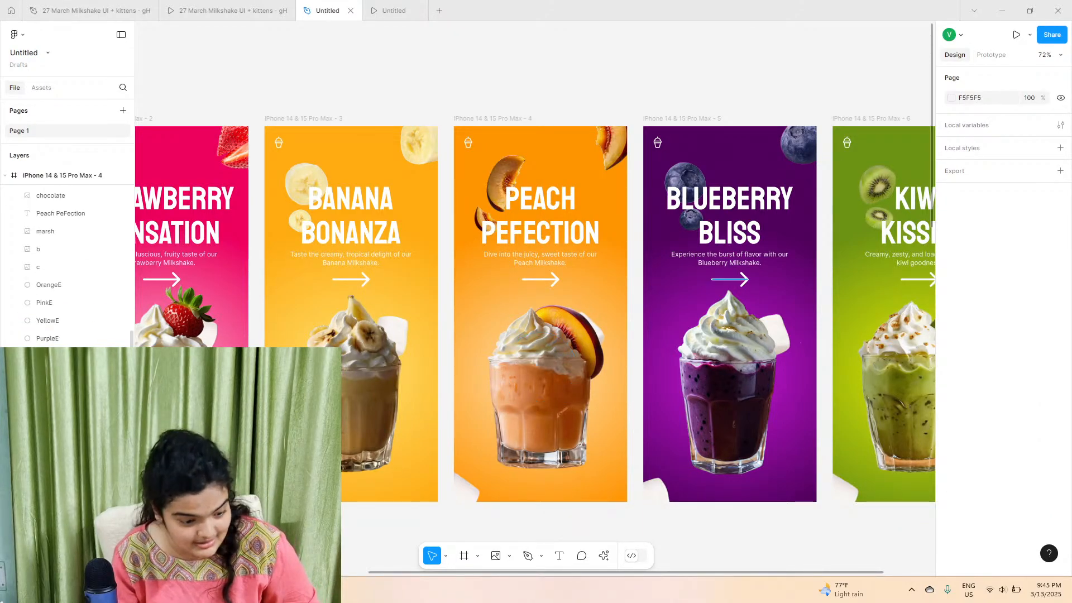
# - Check the small PinkE copy and the large YellowE background ellipse on the banana screen
pyautogui.click(331, 135)
pyautogui.click(62, 461)
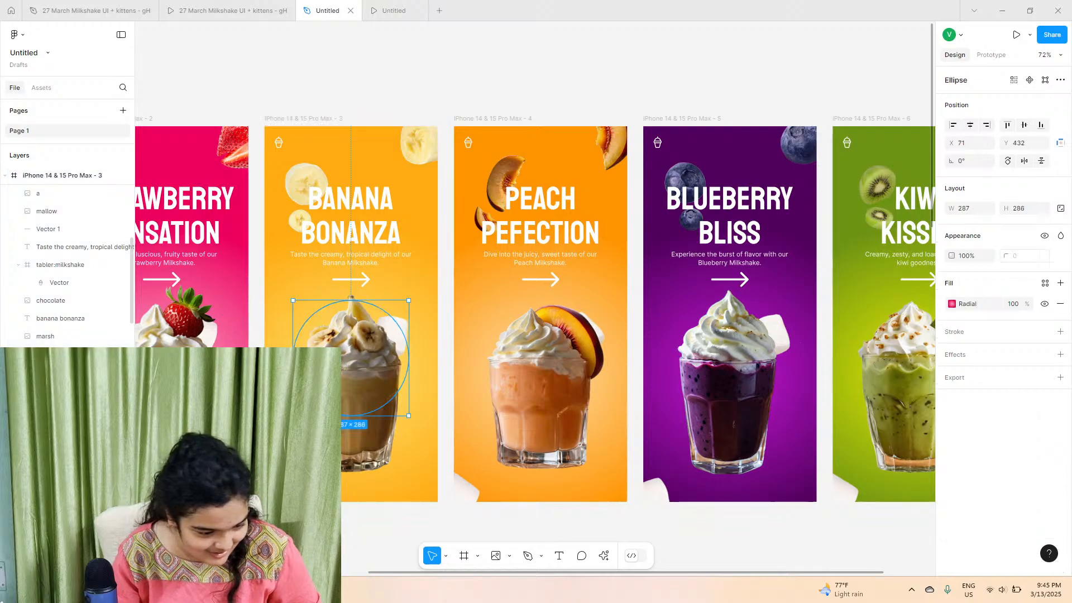
pyautogui.click(62, 496)
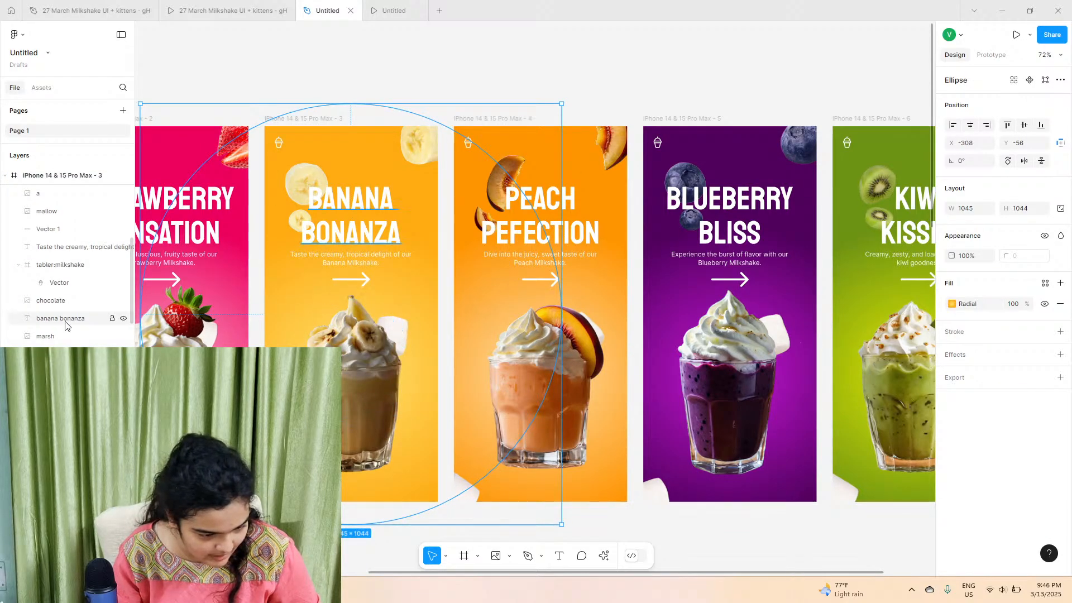
# - Copy the six stacked ellipses from below the screens onto the blueberry screen at X -308, Y -56
pyautogui.scroll(-5, 470, 412)
pyautogui.scroll(-4, 471, 411)
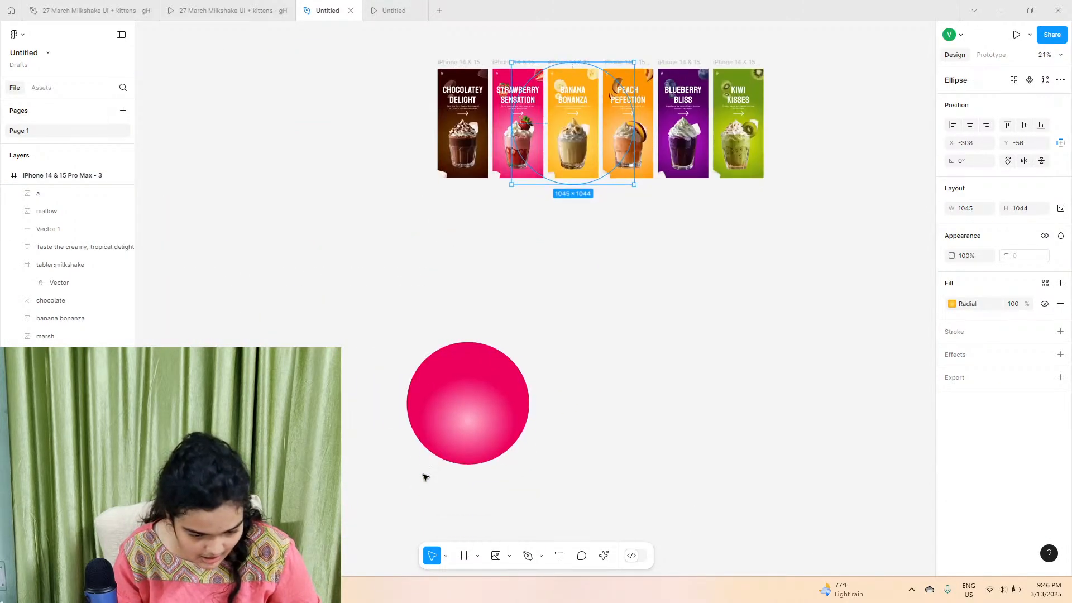
pyautogui.click(412, 342)
pyautogui.moveTo(398, 330); pyautogui.dragTo(577, 280)
pyautogui.scroll(5, 566, 246)
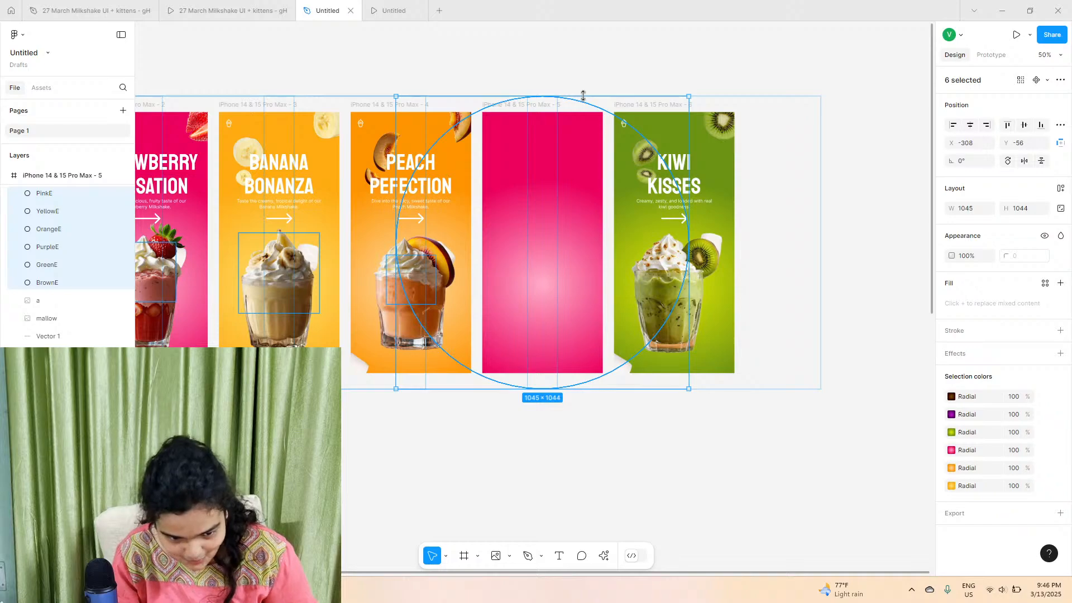
# - Shrink the blueberry screen's ellipse stack to 243 × 242 over the milkshake glass and send it to the back
pyautogui.hotkey('ctrl', 'z')
pyautogui.moveTo(544, 363); pyautogui.dragTo(547, 277)
pyautogui.rightClick(547, 276)
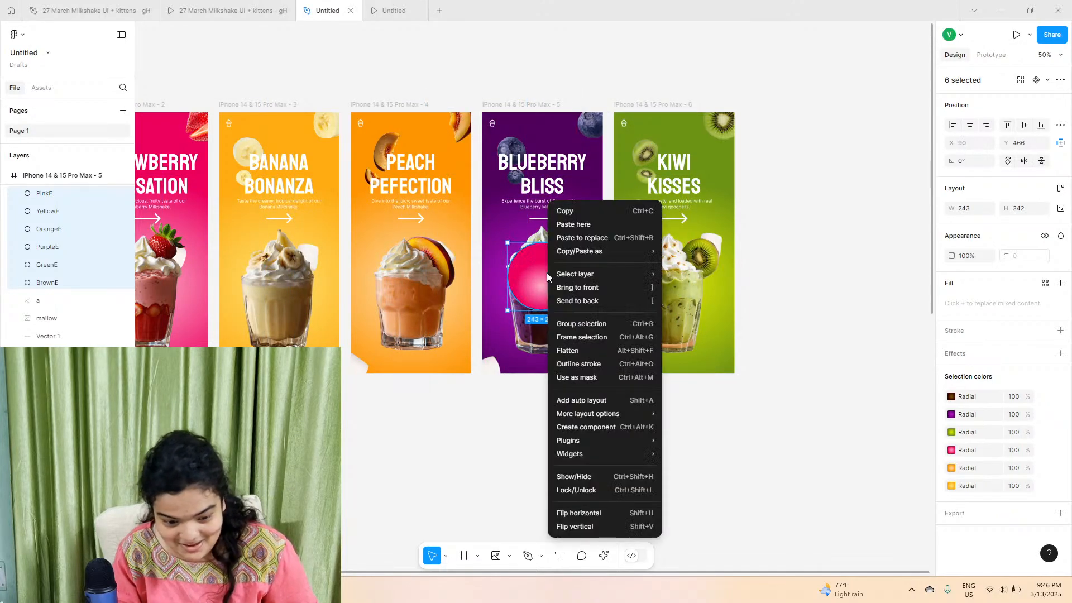
pyautogui.click(559, 301)
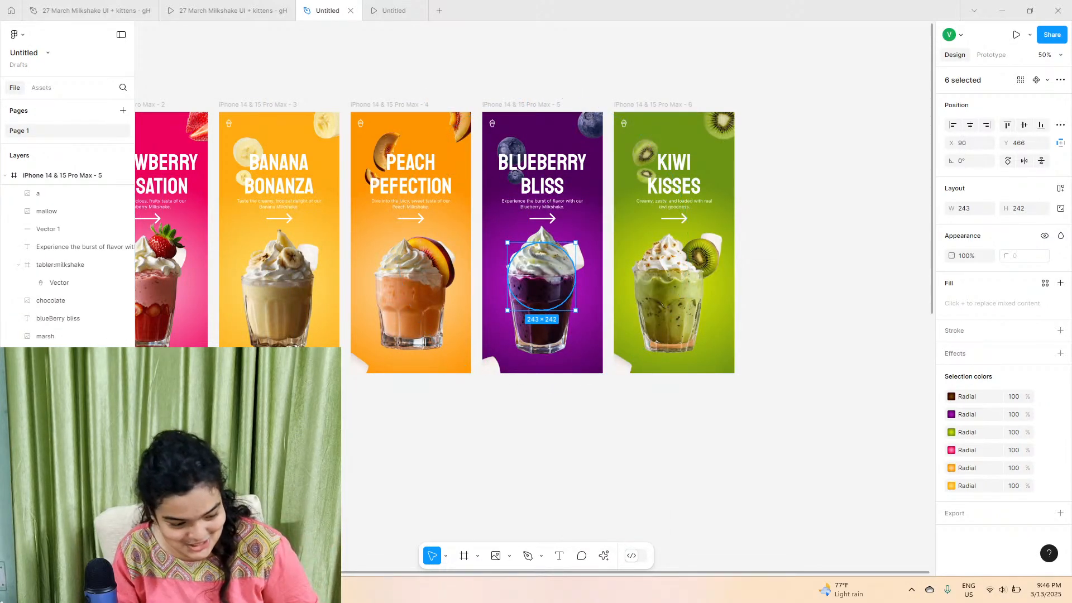
# - Delete the duplicate small purple ellipse from the blueberry screen's stack
pyautogui.click(588, 311)
pyautogui.click(540, 275)
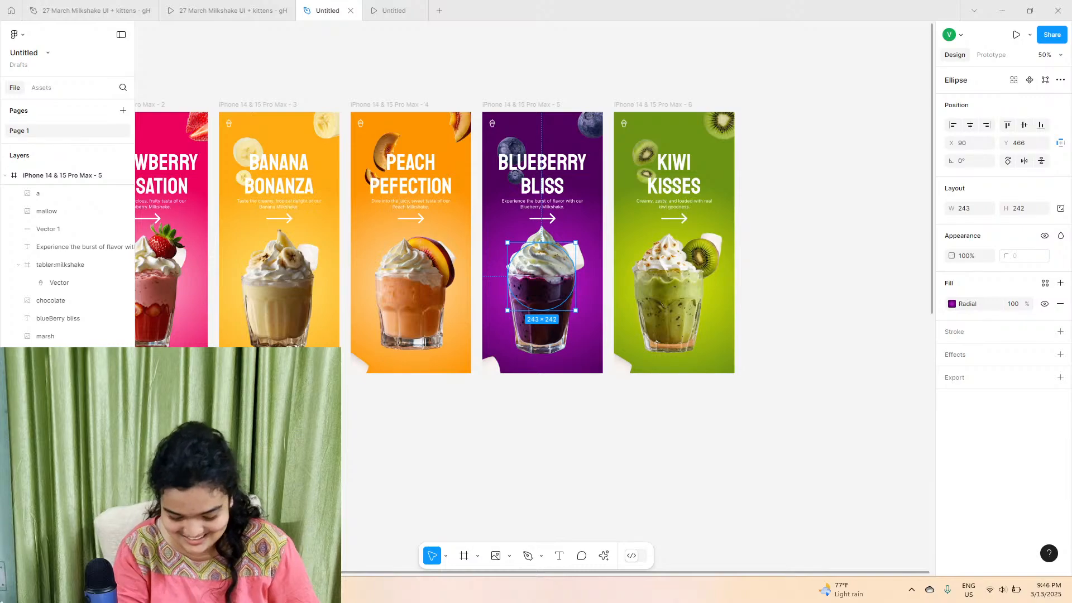
pyautogui.press('Escape')
# - Copy the six stacked ellipses from below the screens onto the kiwi screen at X -308, Y -49
pyautogui.scroll(-5, 305, 399)
pyautogui.scroll(-2, 305, 399)
pyautogui.hscroll(-3, 305, 399)
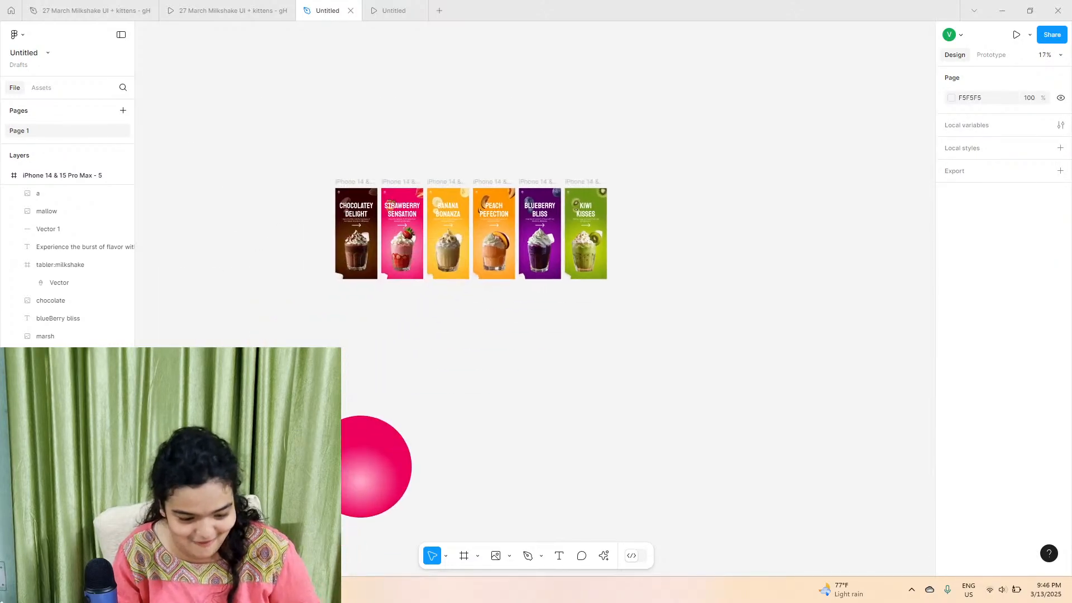
pyautogui.moveTo(305, 399); pyautogui.dragTo(393, 527)
pyautogui.moveTo(386, 435); pyautogui.dragTo(567, 234)
pyautogui.scroll(5, 596, 185)
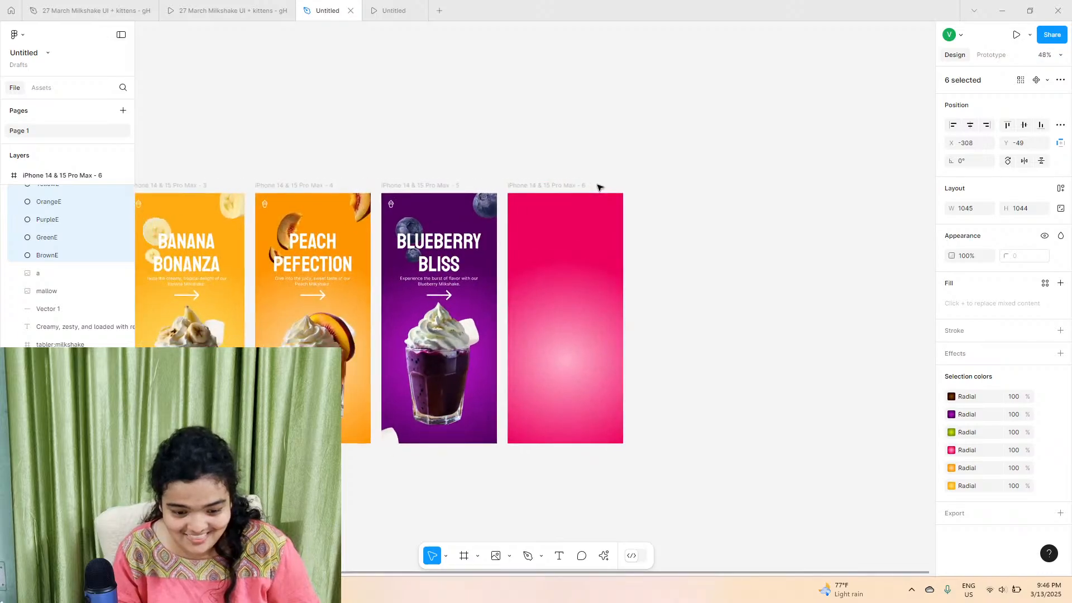
# - Shrink the kiwi screen's ellipse stack to 241 × 240 over the milkshake glass and send it to the back
pyautogui.moveTo(588, 179); pyautogui.dragTo(563, 356)
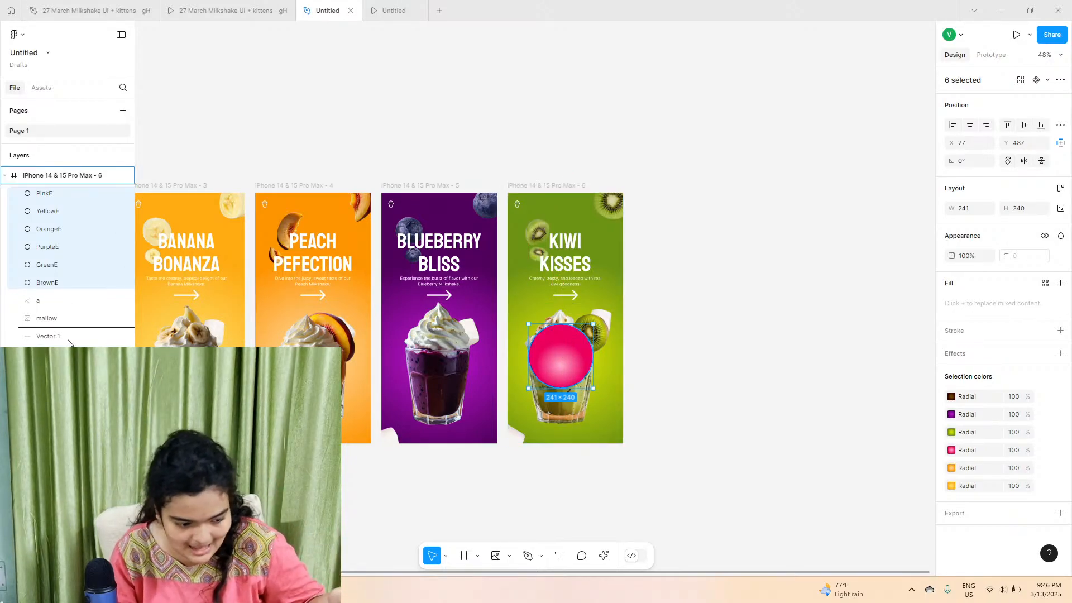
pyautogui.hotkey('ctrl', 'shift', '[')
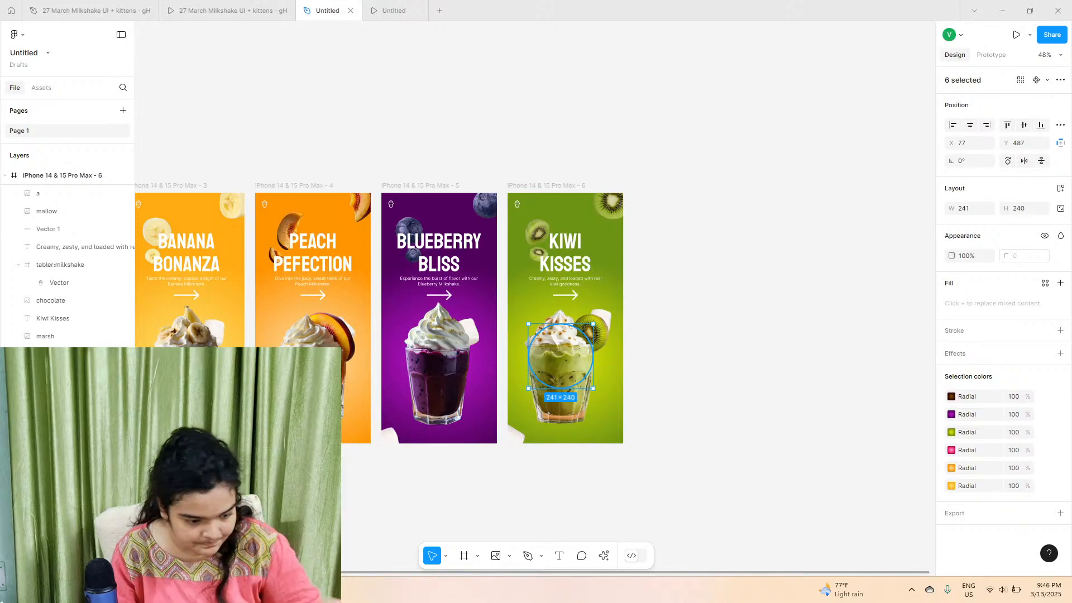
# - Delete the duplicate small green ellipse from the kiwi screen's stack
pyautogui.press('Escape')
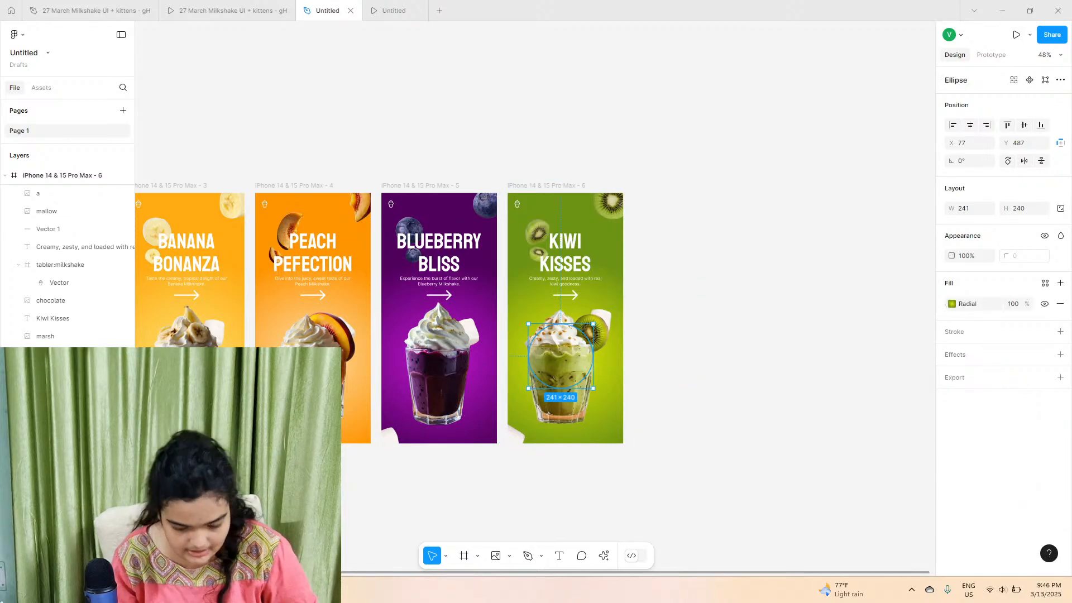
pyautogui.press('Escape')
pyautogui.hscroll(-2, 462, 190)
pyautogui.click(463, 188)
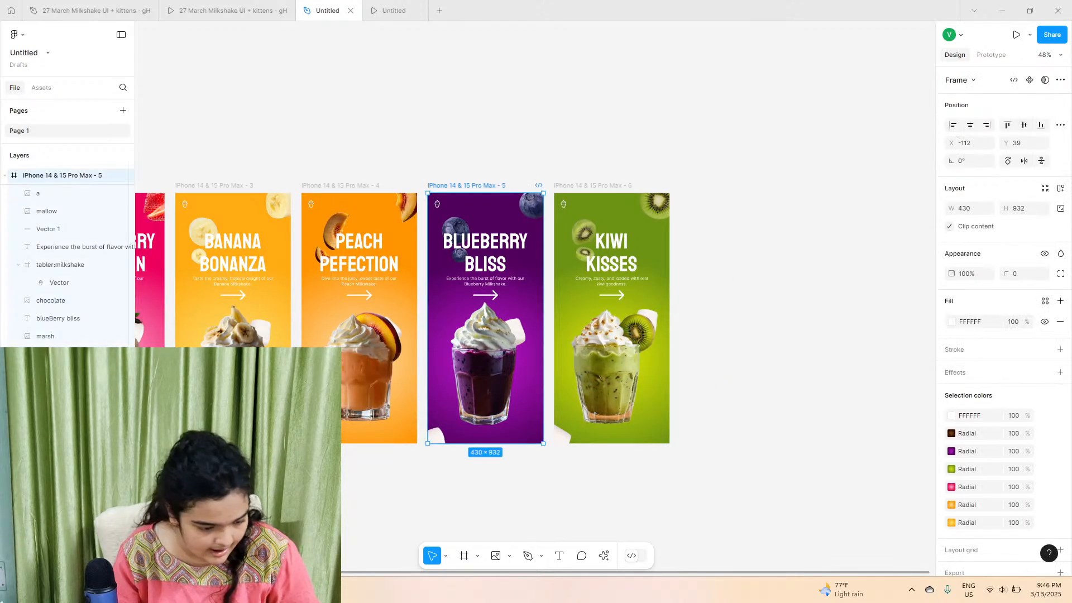
pyautogui.press('Escape')
# - Add a prototype connection from the chocolate screen to the strawberry screen that navigates on tap
pyautogui.hotkey('shift', '1')
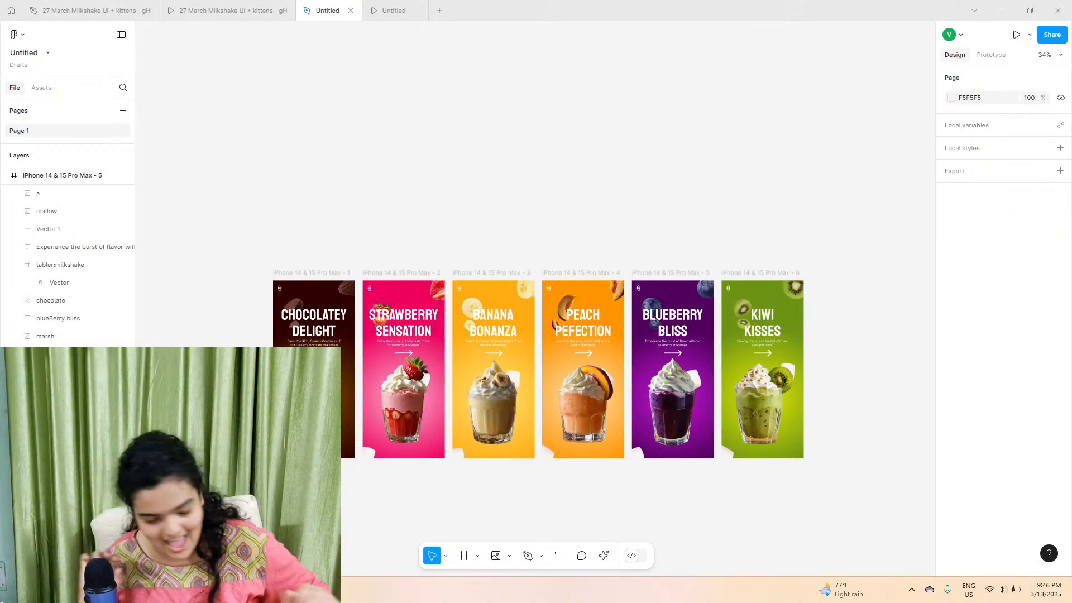
pyautogui.click(318, 293)
pyautogui.click(991, 54)
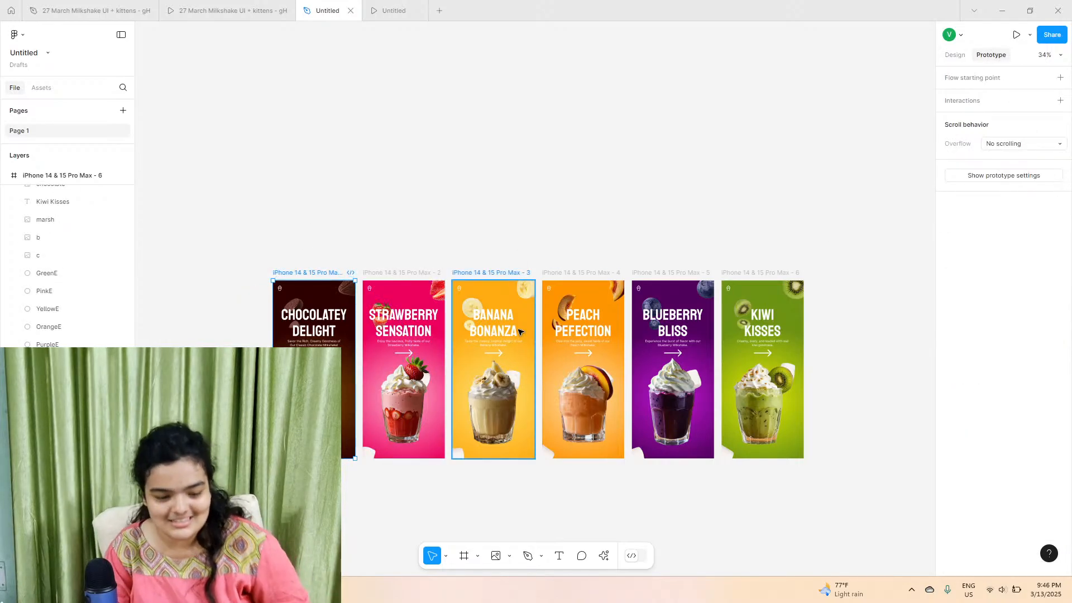
pyautogui.moveTo(355, 369); pyautogui.dragTo(402, 371)
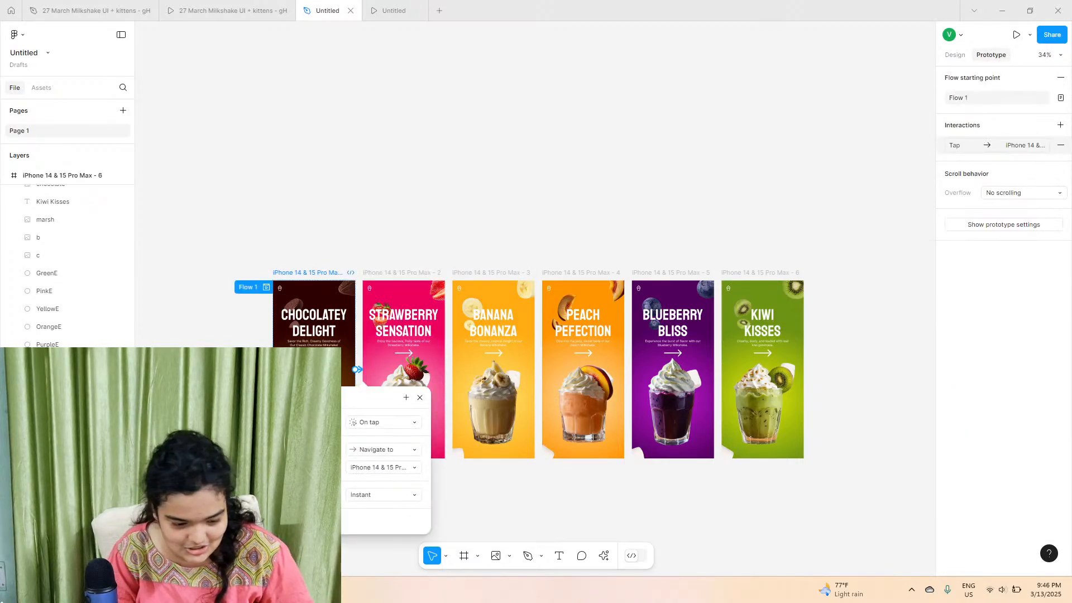
# - Set the chocolate-to-strawberry interaction's animation to Smart animate with the Gentle curve
pyautogui.scroll(5, 349, 371)
pyautogui.click(379, 271)
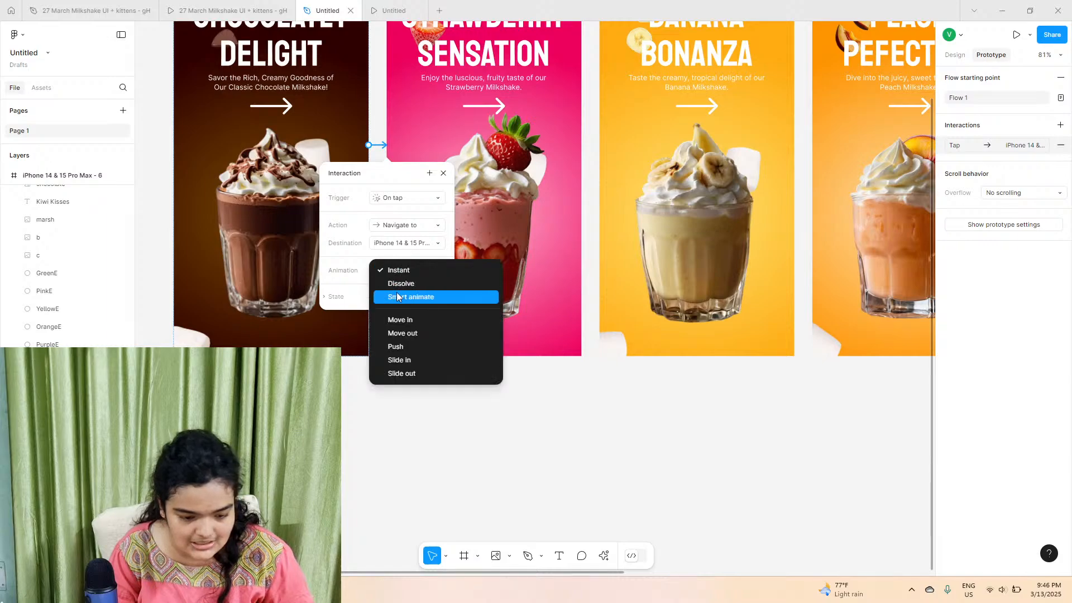
pyautogui.click(397, 295)
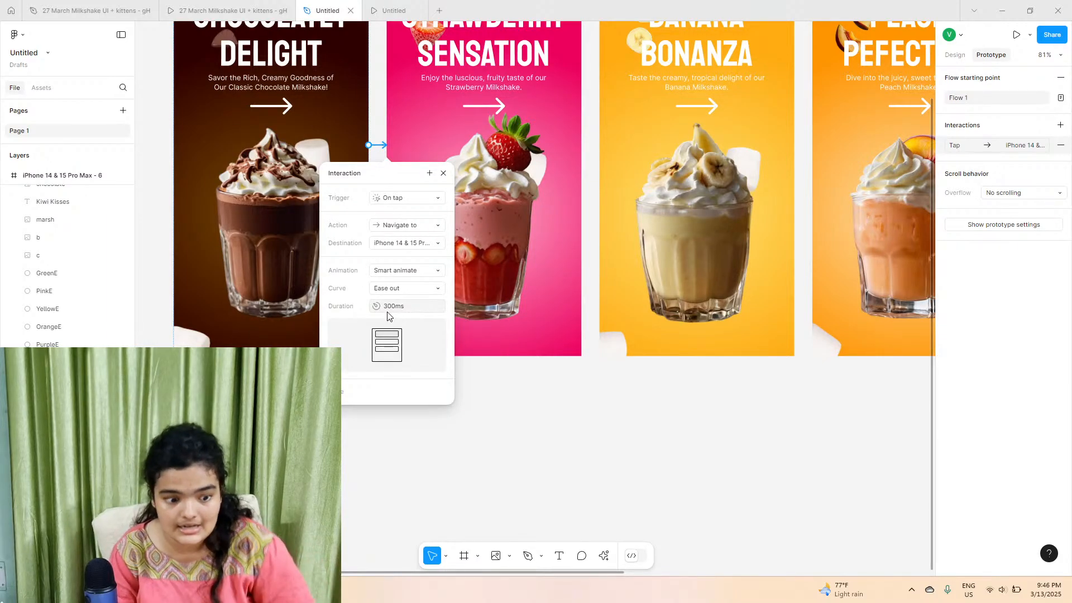
pyautogui.click(379, 290)
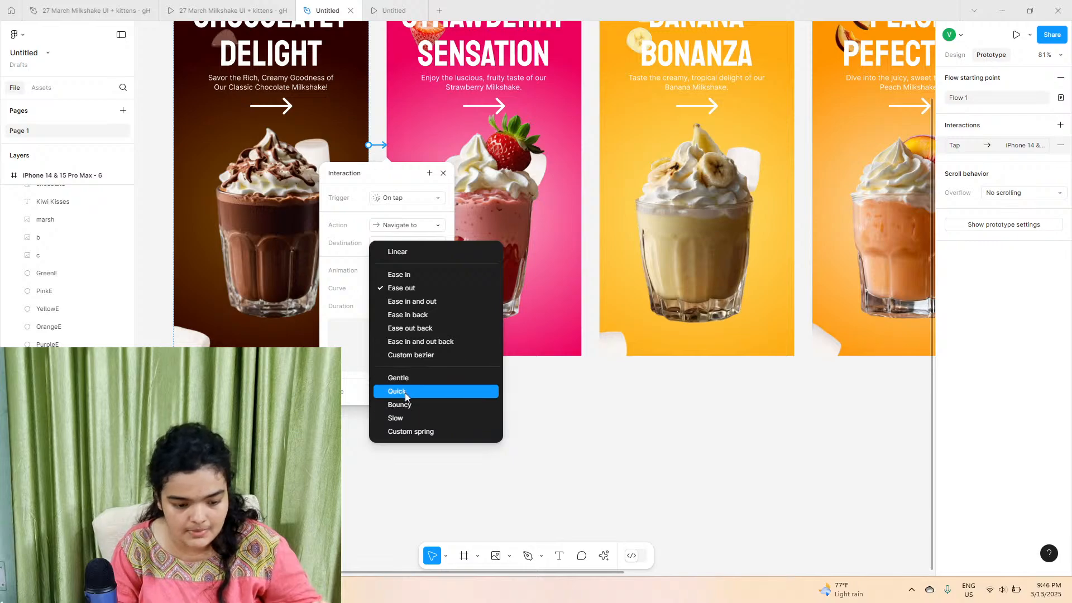
pyautogui.click(405, 378)
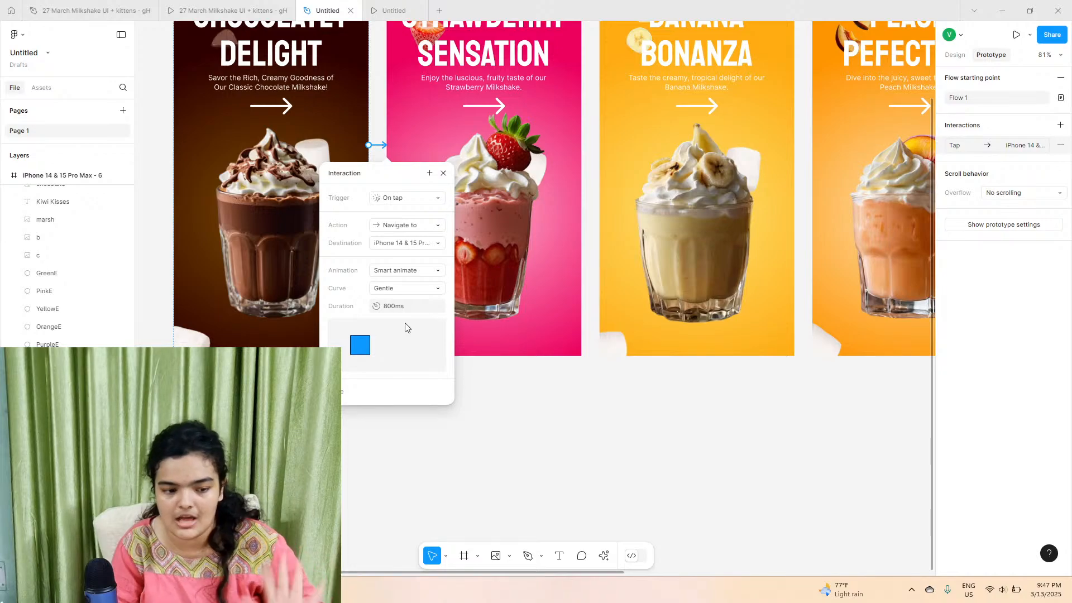
# - Add a prototype connection from the strawberry screen to the banana screen, navigating on tap with Smart animate and the Gentle curve
pyautogui.hotkey('ctrl', '-')
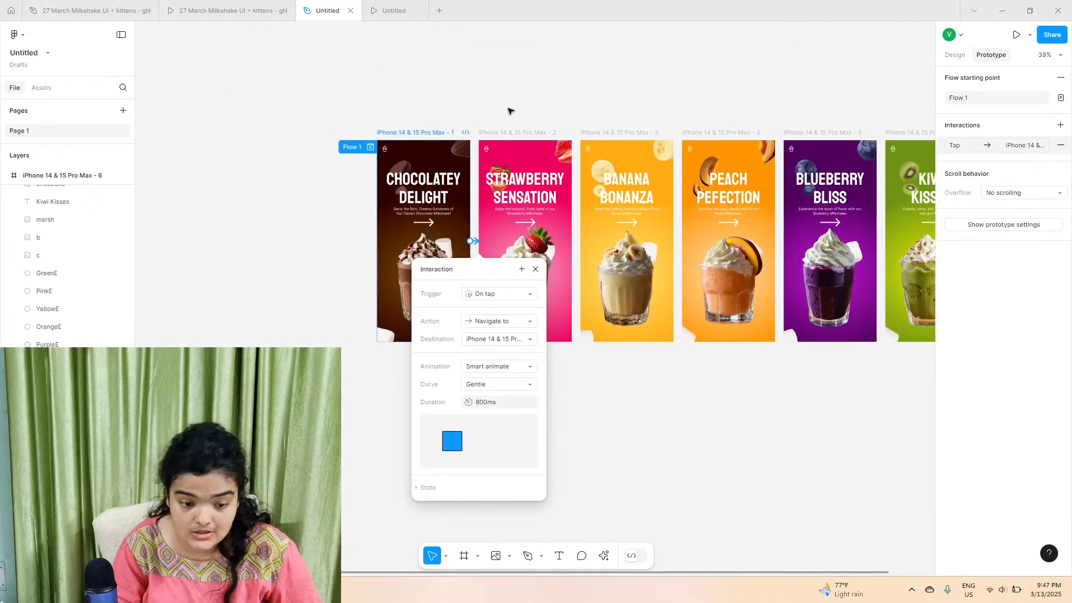
pyautogui.click(504, 132)
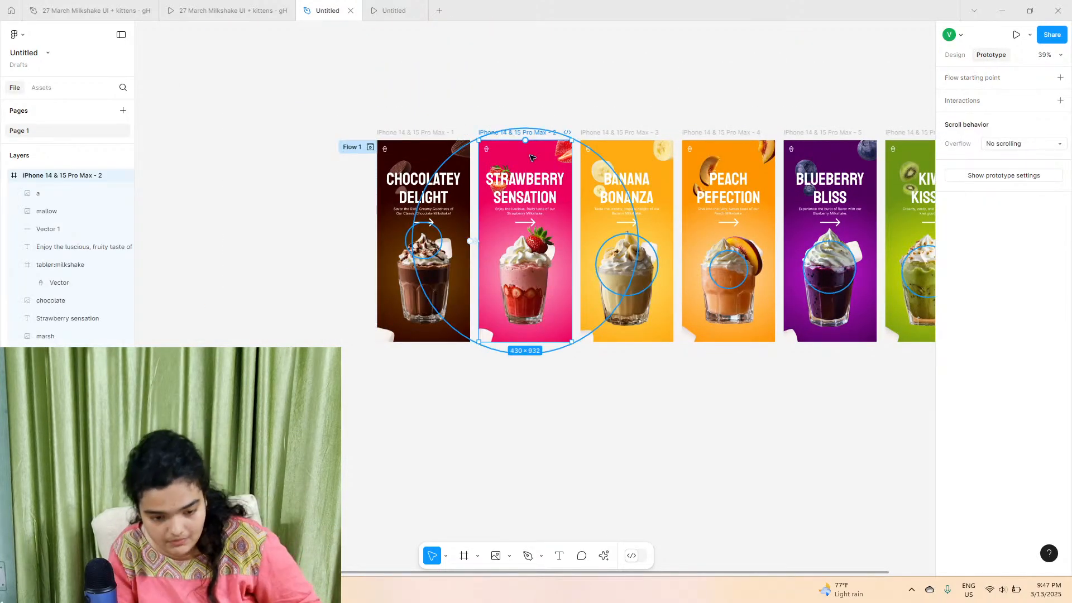
pyautogui.moveTo(572, 241); pyautogui.dragTo(629, 283)
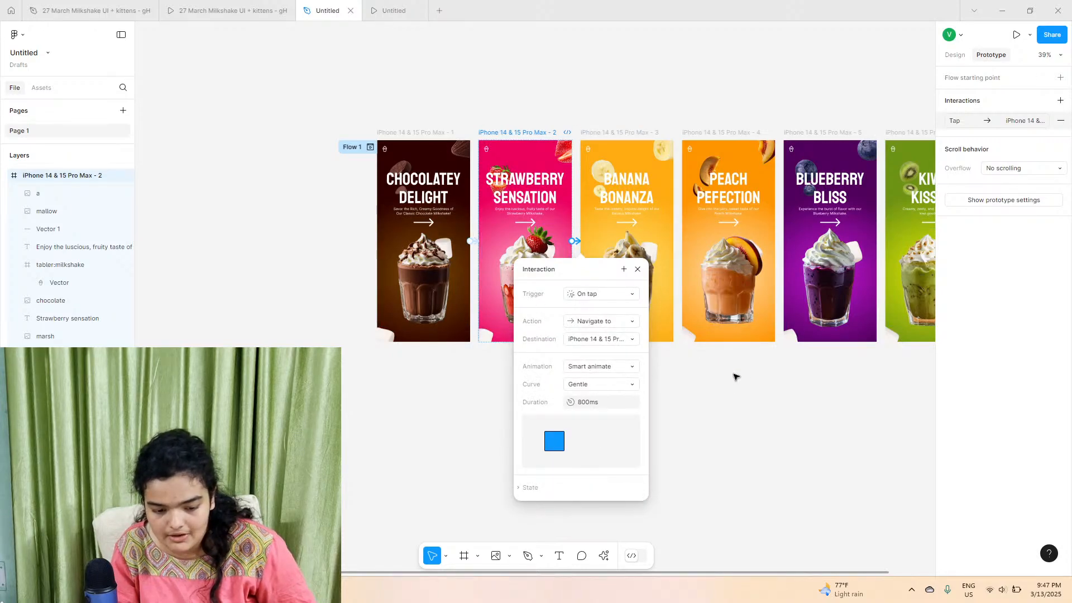
# - Connect the banana screen to the peach screen and the peach screen to the blueberry screen, navigating on tap with Smart animate
pyautogui.click(617, 132)
pyautogui.moveTo(675, 241); pyautogui.dragTo(723, 155)
pyautogui.click(725, 134)
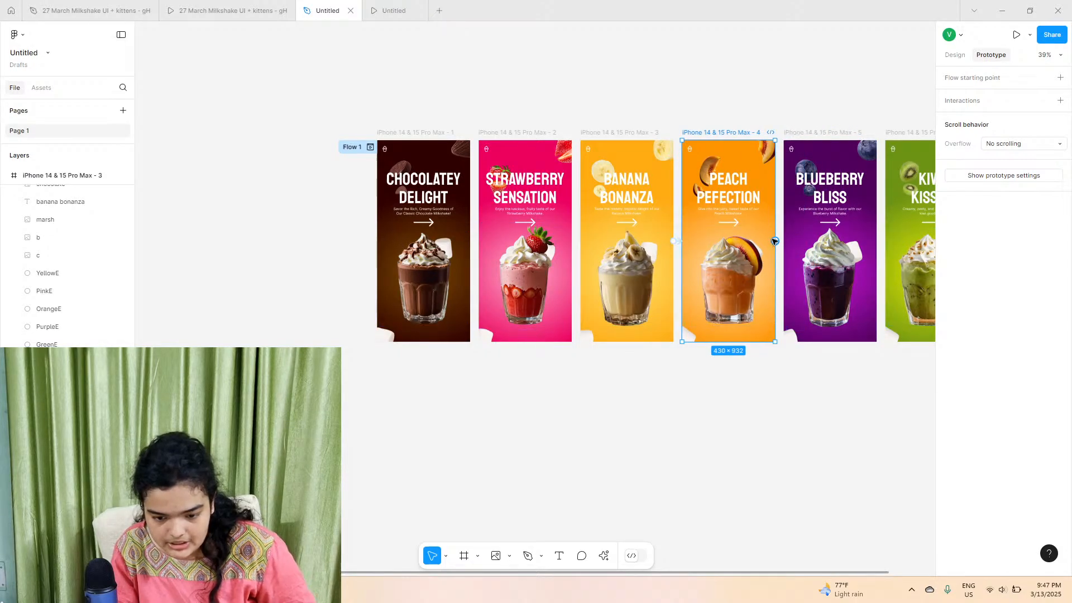
pyautogui.moveTo(775, 241)
pyautogui.mouseDown()
pyautogui.moveTo(793, 229)
pyautogui.moveTo(779, 228)
pyautogui.mouseUp()
# - Connect the blueberry screen to the kiwi screen and the kiwi screen back to the chocolate screen, navigating on tap with Smart animate
pyautogui.hscroll(2, 793, 229)
pyautogui.click(730, 132)
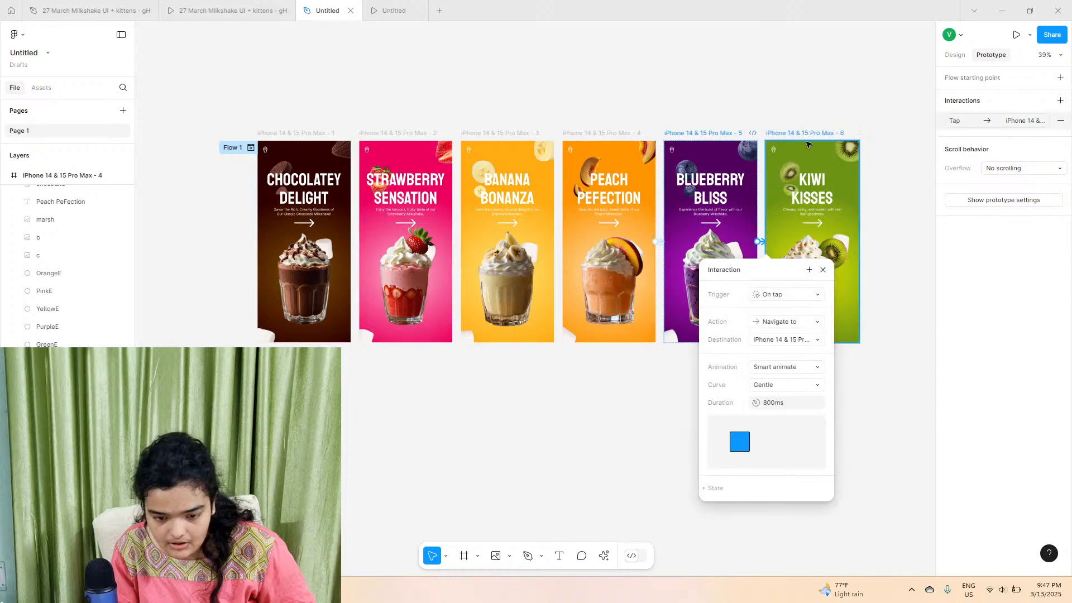
pyautogui.click(810, 132)
pyautogui.moveTo(858, 241); pyautogui.dragTo(285, 264)
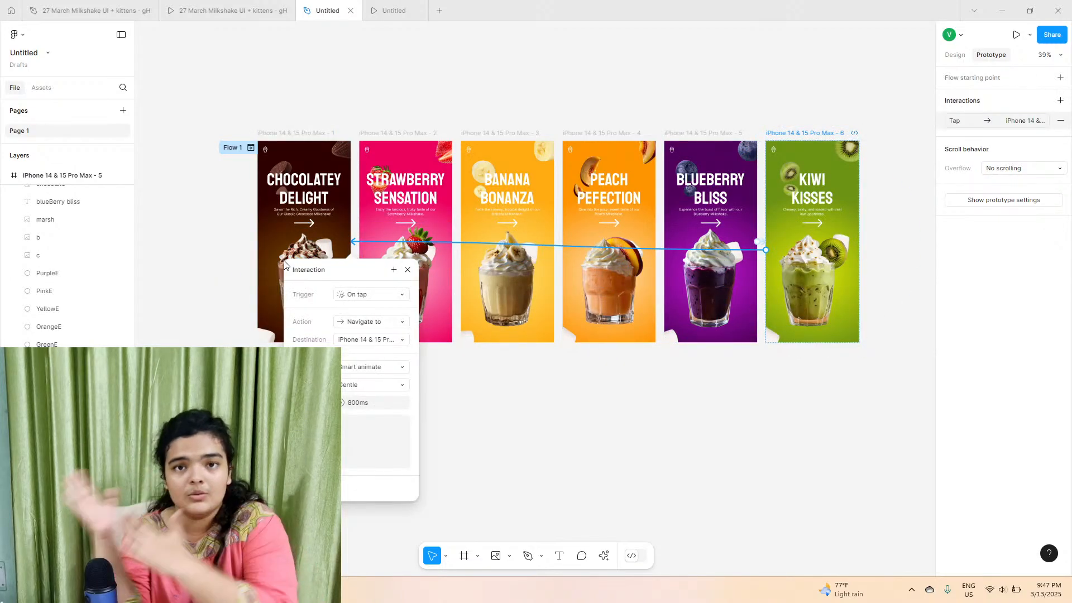
# - Close the 27 March Milkshake UI + kittens design and prototype files and show the prototype preview of the Untitled file
pyautogui.click(149, 10)
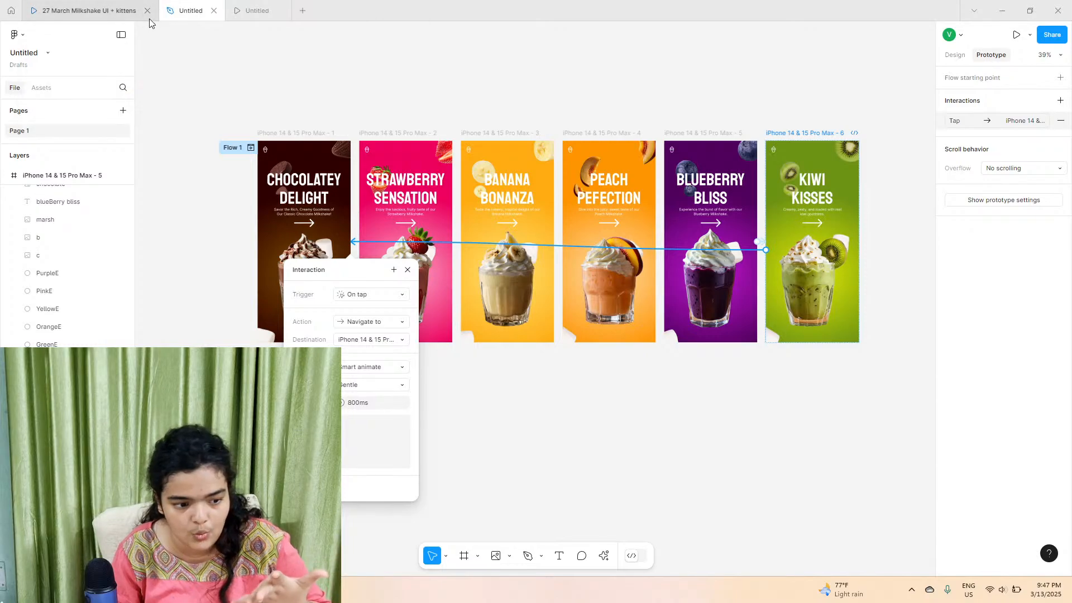
pyautogui.click(147, 12)
pyautogui.click(128, 6)
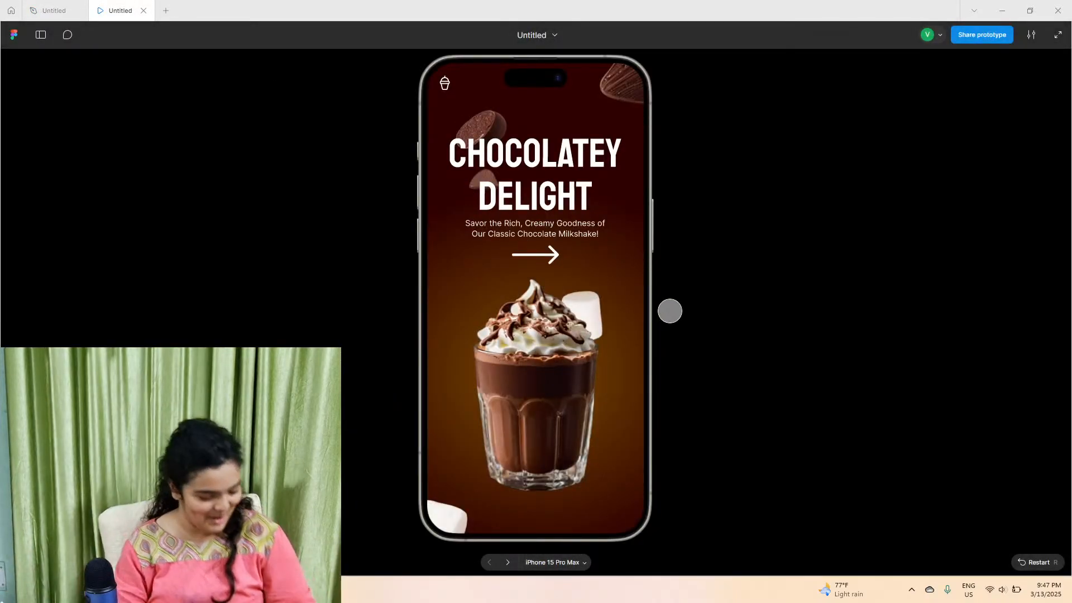
pyautogui.hotkey('alt', 'Tab')
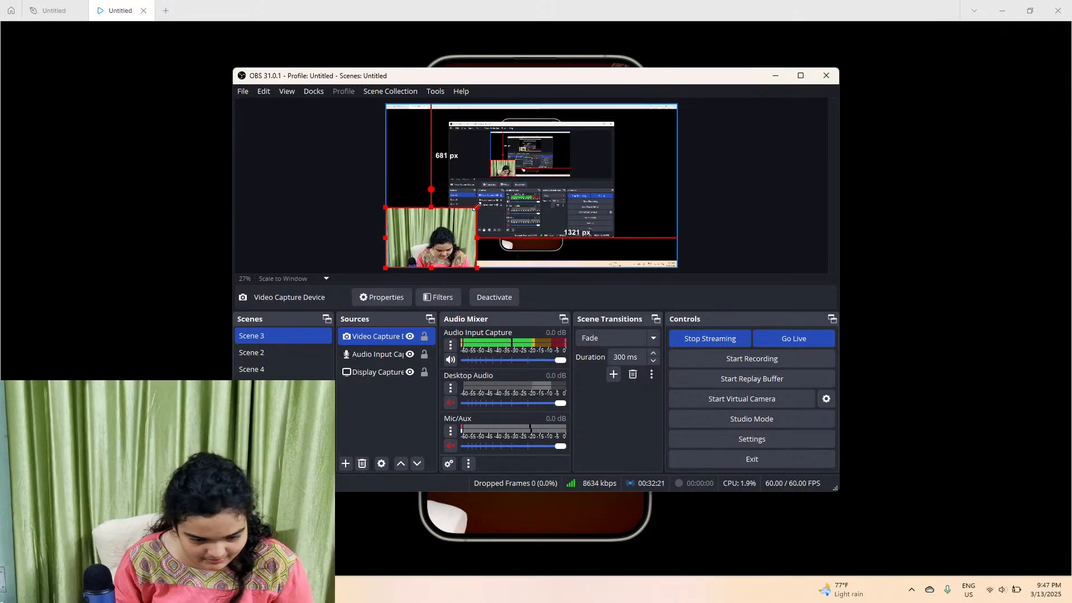
pyautogui.click(215, 192)
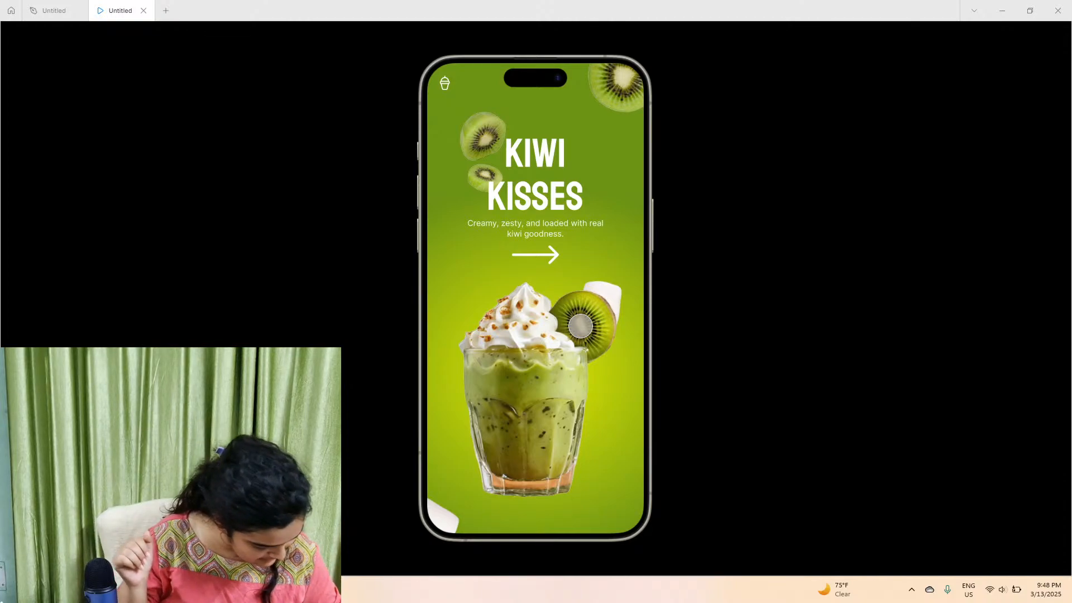
# - Play through the milkshake screens in the prototype preview to check the on-tap transitions between flavours
pyautogui.click(580, 325)
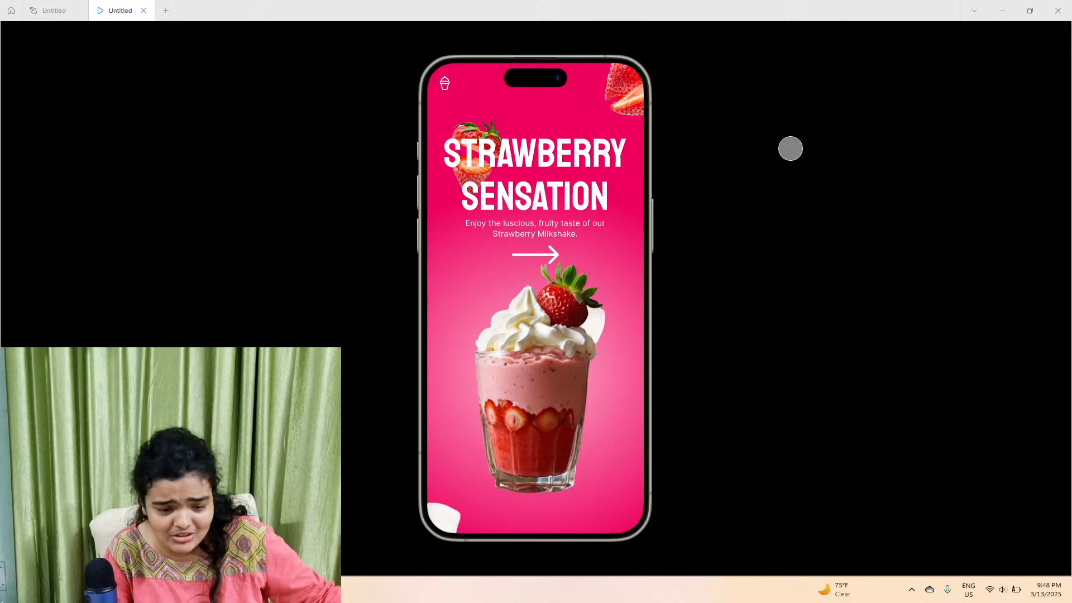
pyautogui.click(556, 252)
pyautogui.click(556, 252)
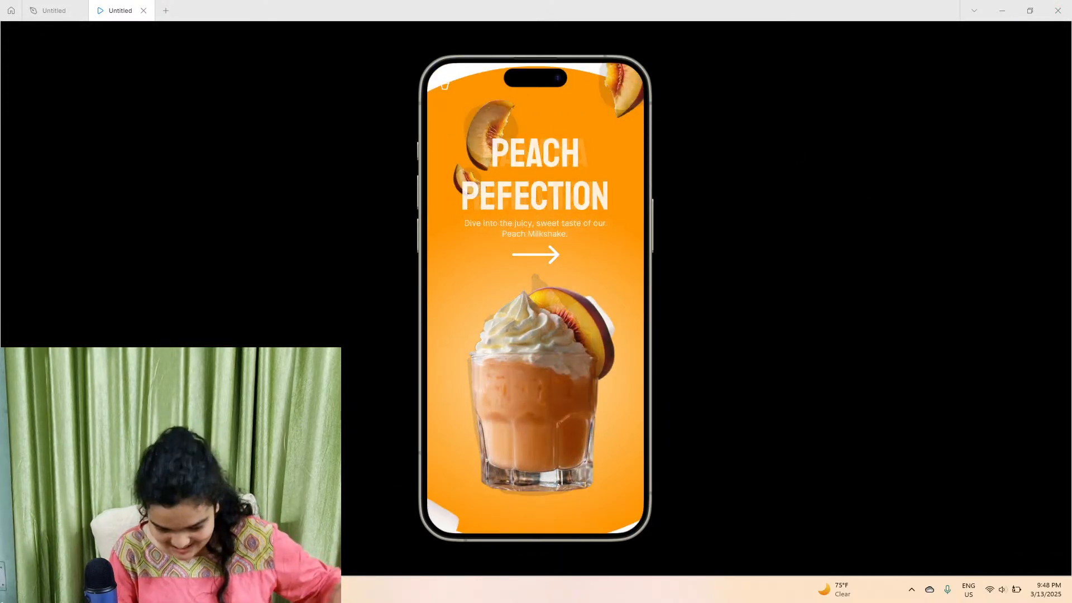